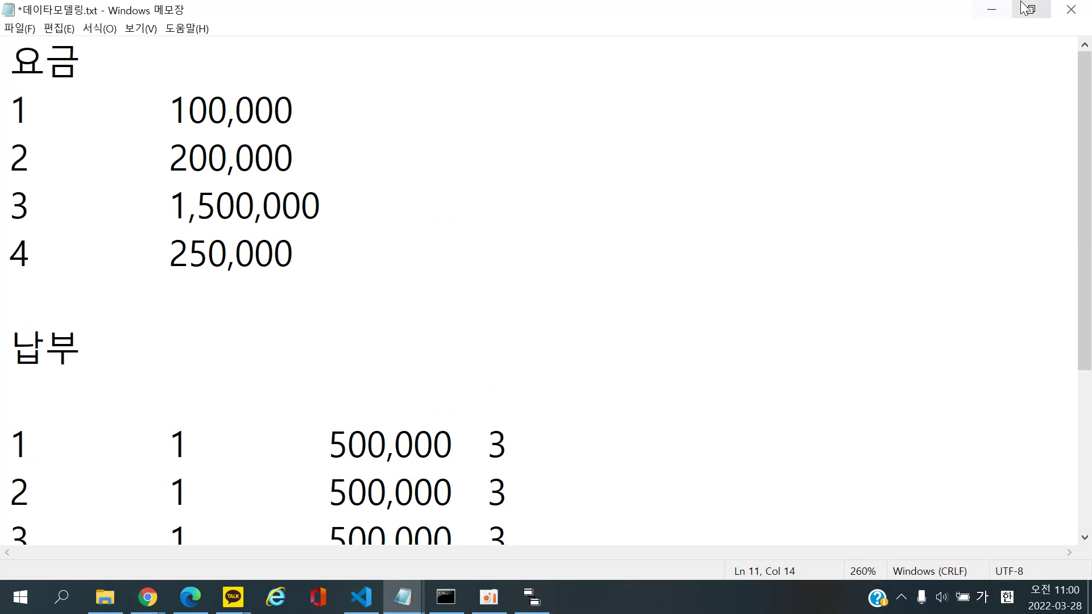
# Switch to the database design PDF and examine the methods for resolving M:N relationships on pages 126 and 127
pyautogui.click(991, 10)
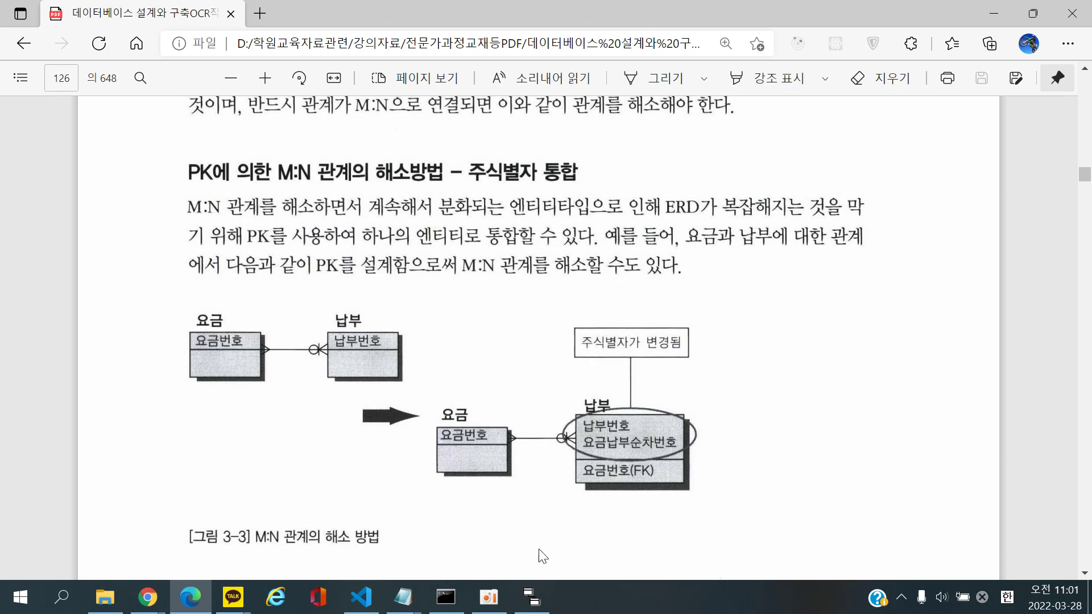
pyautogui.scroll(-4, 555, 462)
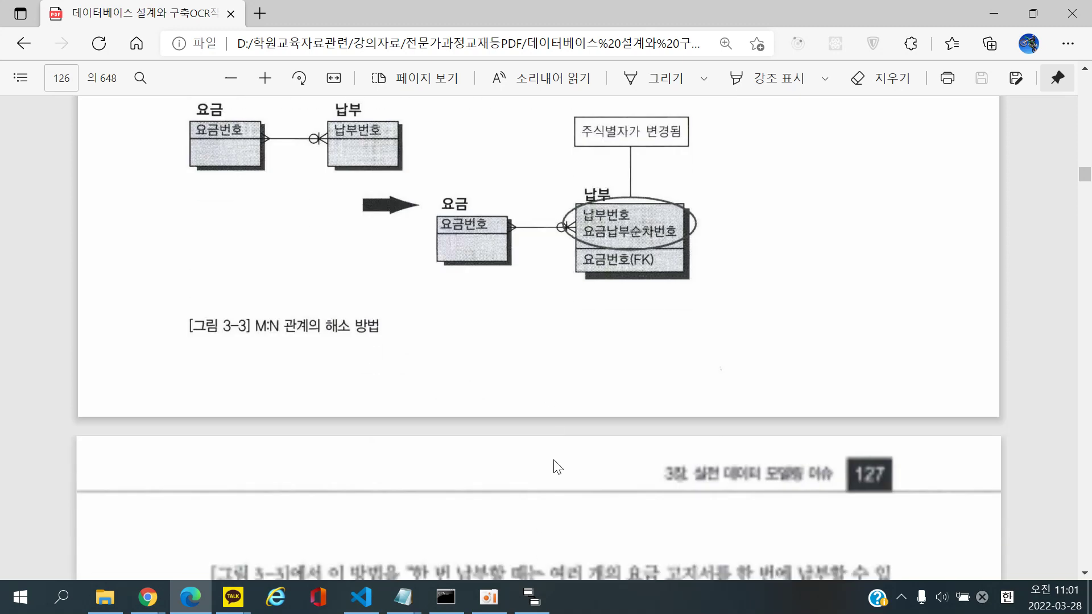
pyautogui.scroll(1, 554, 461)
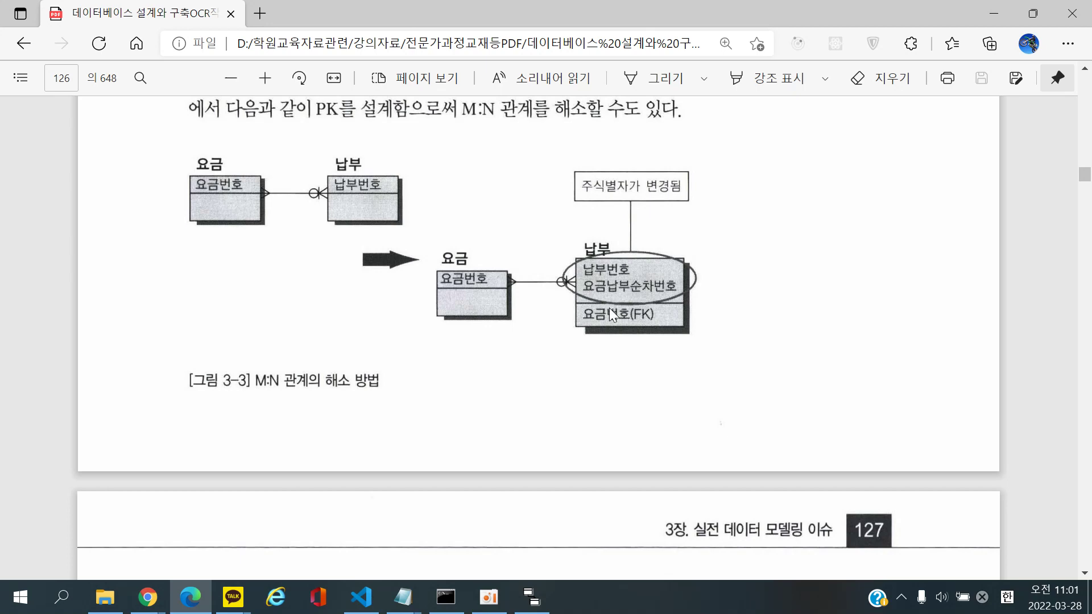
pyautogui.scroll(-3, 594, 312)
pyautogui.scroll(4, 596, 311)
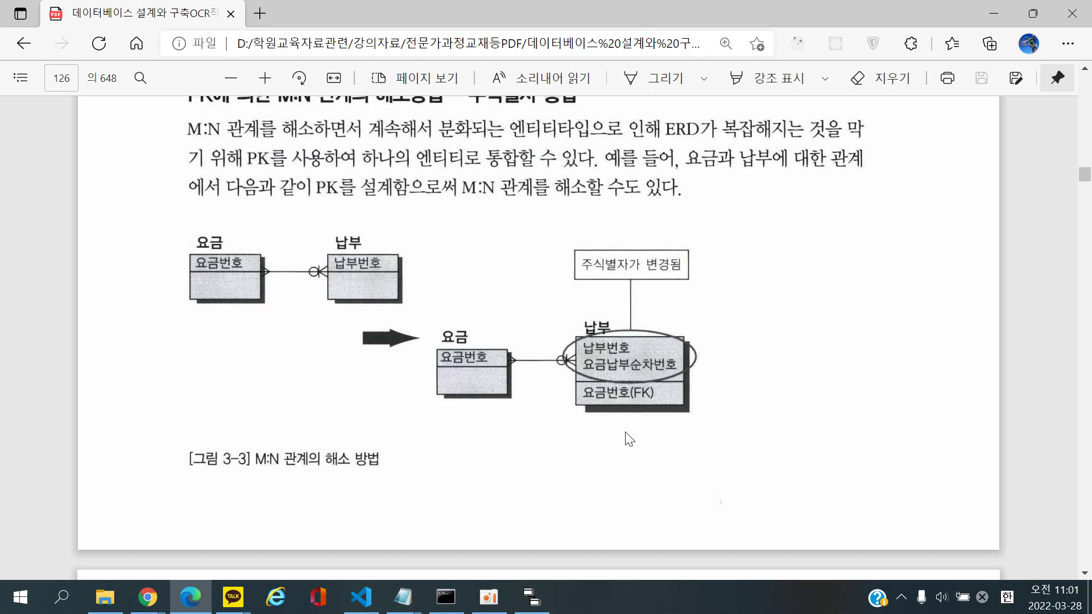
pyautogui.scroll(-1, 532, 437)
pyautogui.scroll(-4, 534, 441)
pyautogui.scroll(15, 535, 441)
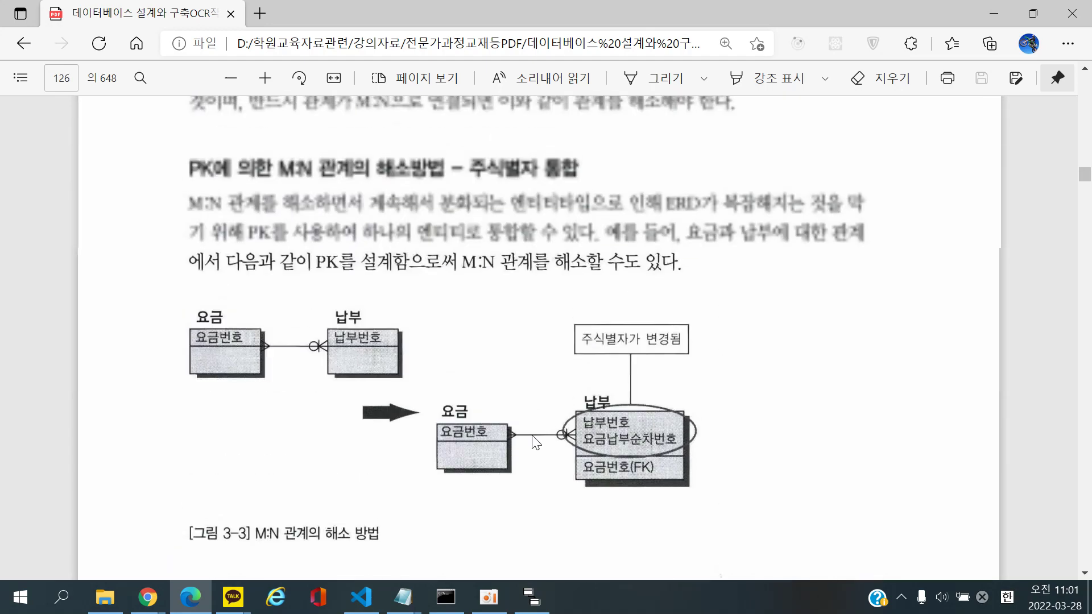
pyautogui.scroll(-3, 647, 447)
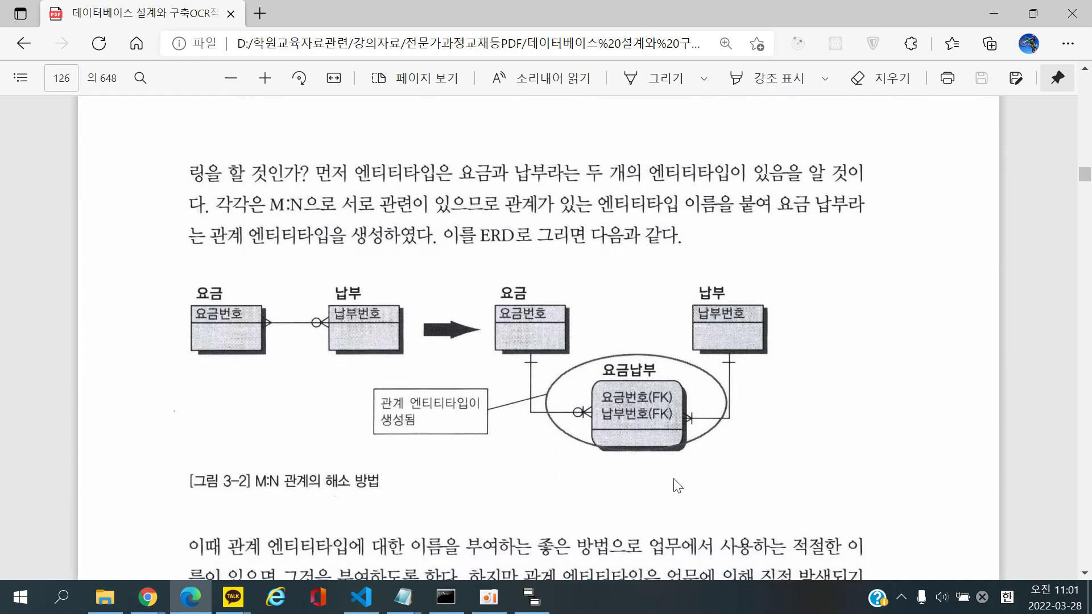
pyautogui.scroll(-6, 657, 421)
pyautogui.scroll(-6, 657, 428)
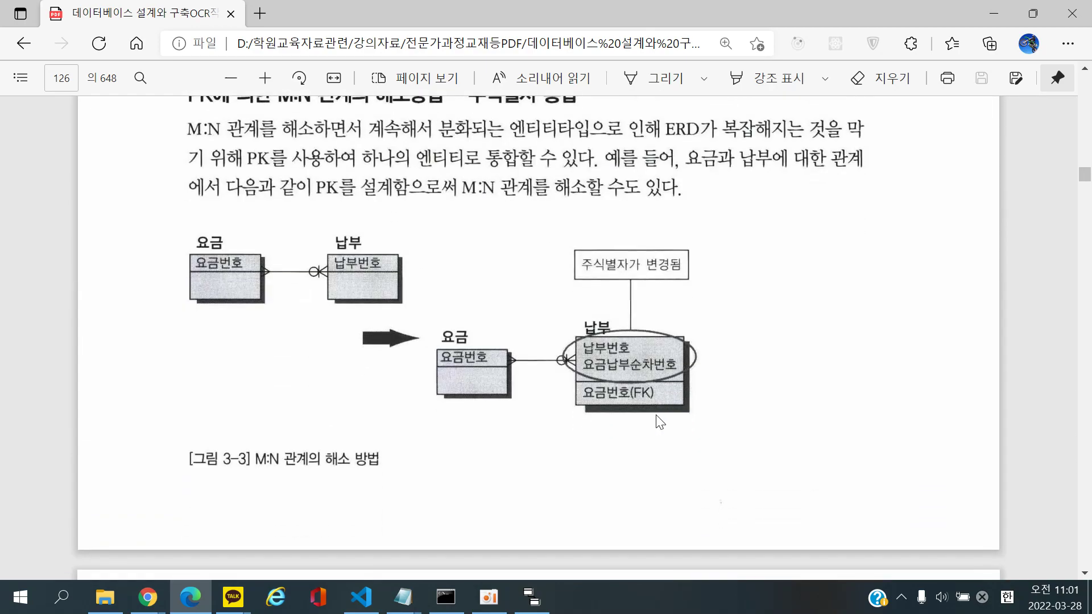
pyautogui.scroll(-10, 661, 423)
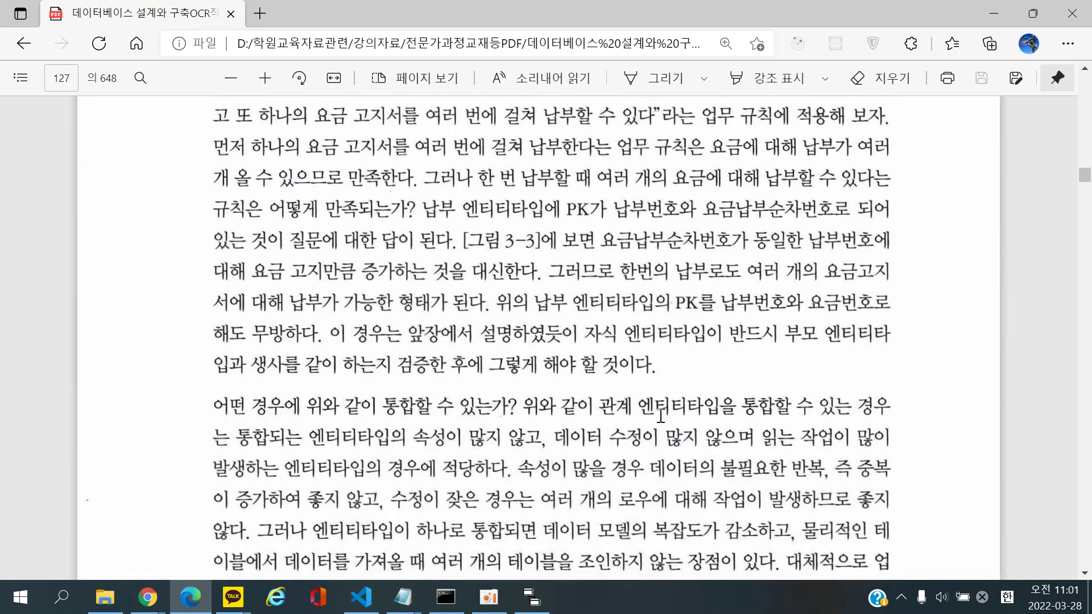
pyautogui.scroll(-1, 660, 418)
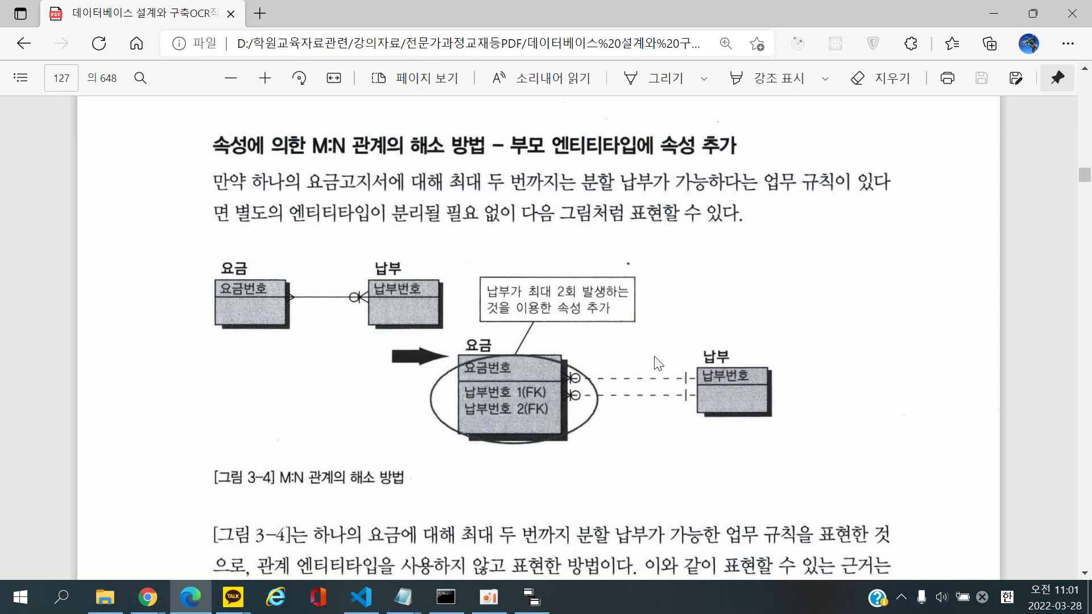
# Switch to ERwin Data Modeler and delete the relationship between the 요금 and 납부 entities
pyautogui.click(531, 597)
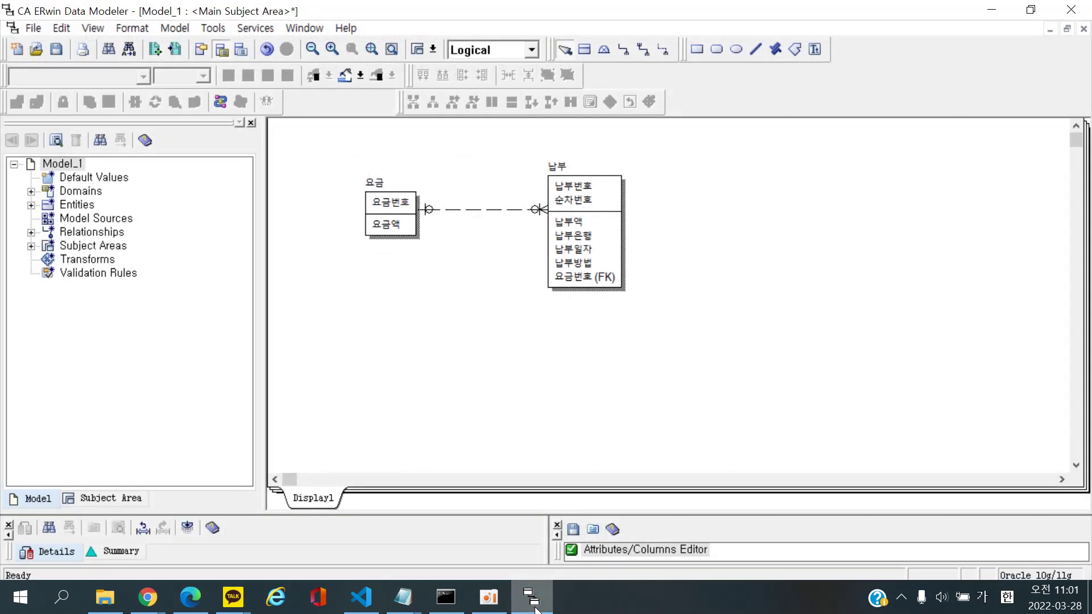
pyautogui.click(506, 210)
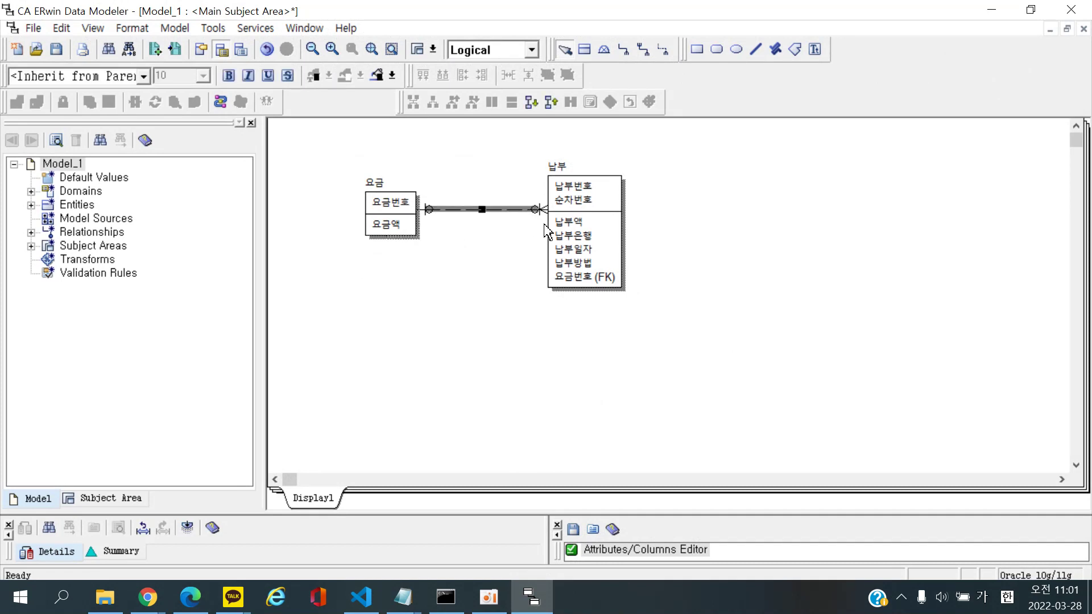
pyautogui.press('Delete')
pyautogui.click(605, 332)
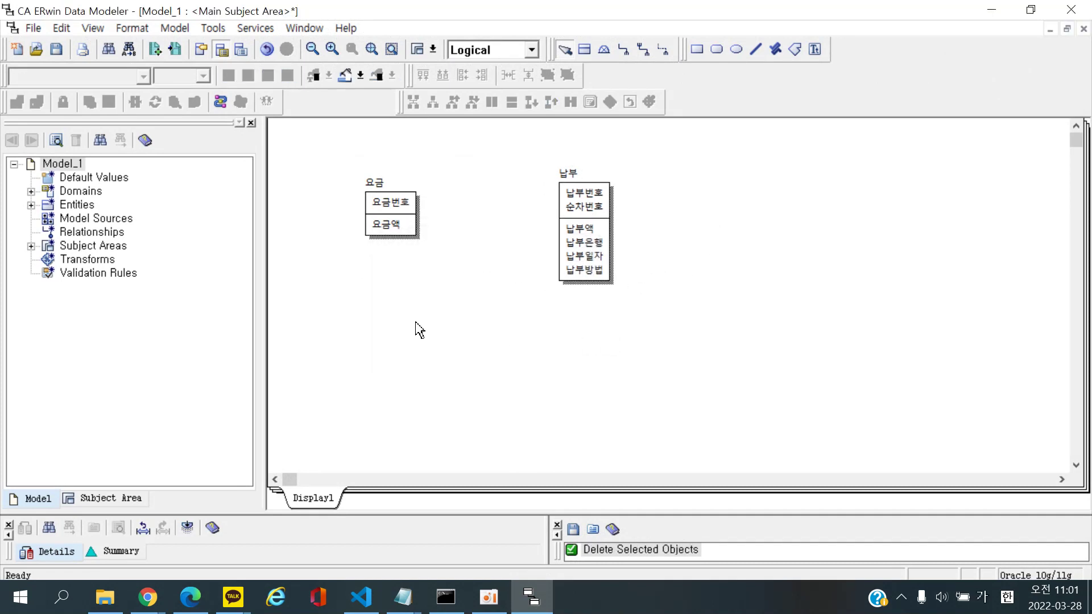
# Delete the 순차번호 attribute from the 납부 entity
pyautogui.doubleClick(576, 207)
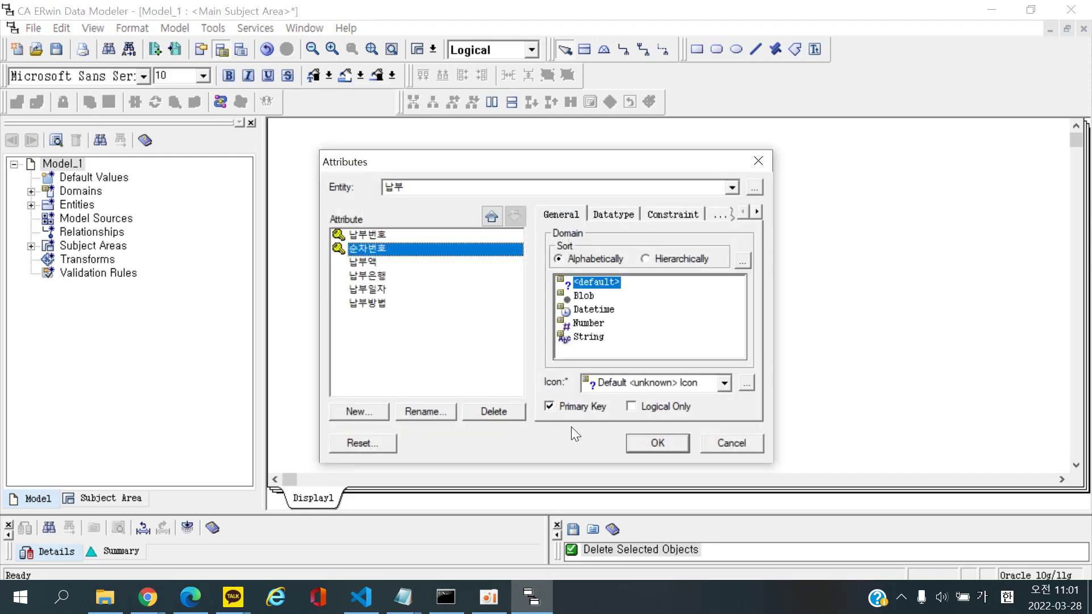
pyautogui.click(478, 411)
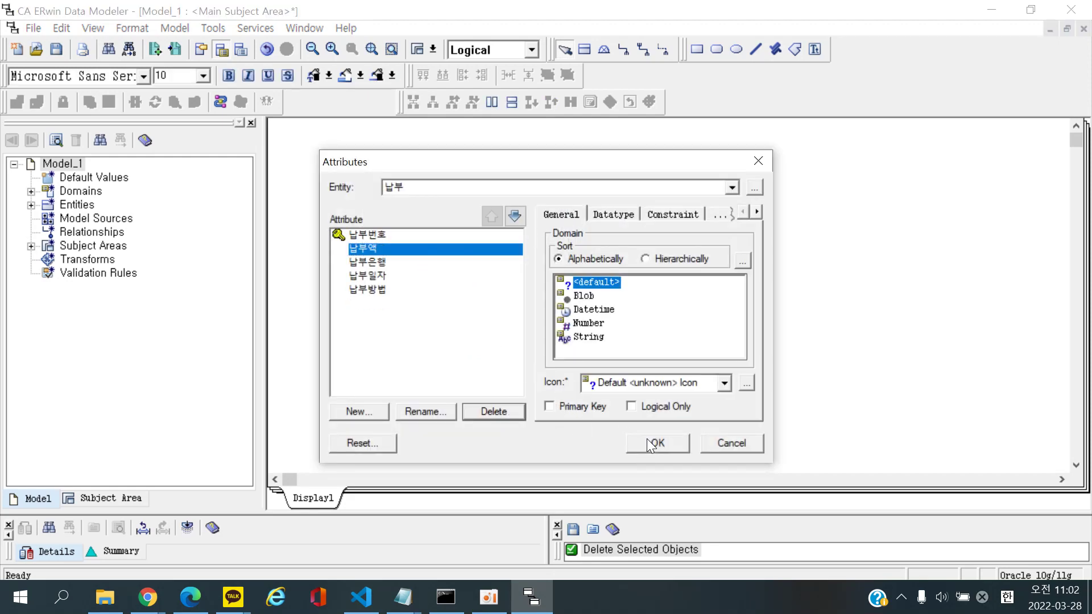
pyautogui.click(658, 443)
pyautogui.click(649, 438)
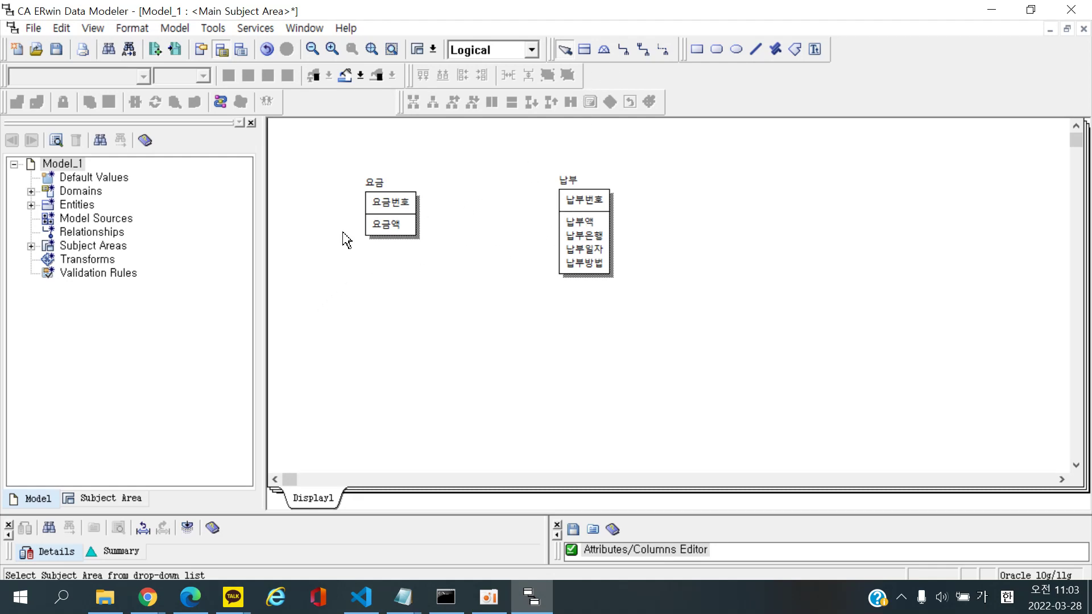
# Create a non-identifying relationship from 납부 as parent to 요금 as child, and straighten its line
pyautogui.click(663, 50)
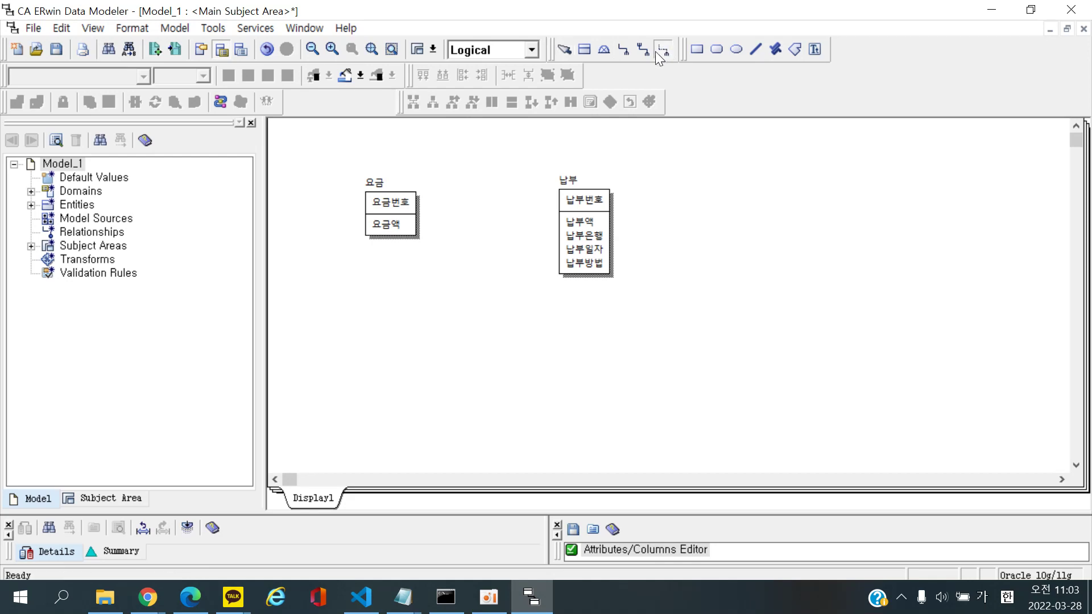
pyautogui.click(577, 211)
pyautogui.click(406, 221)
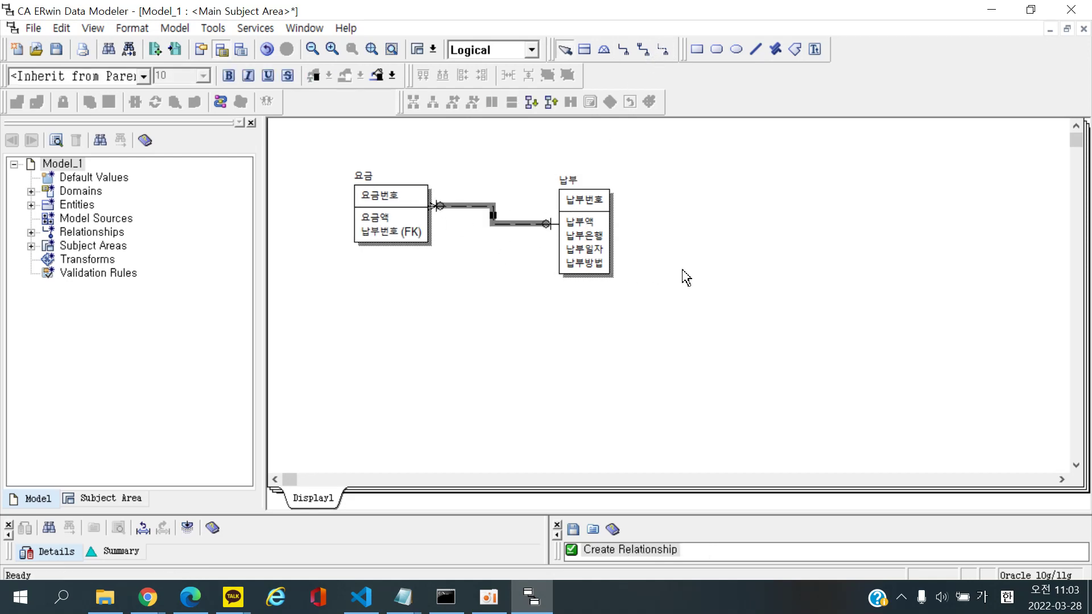
pyautogui.moveTo(476, 206); pyautogui.dragTo(495, 219)
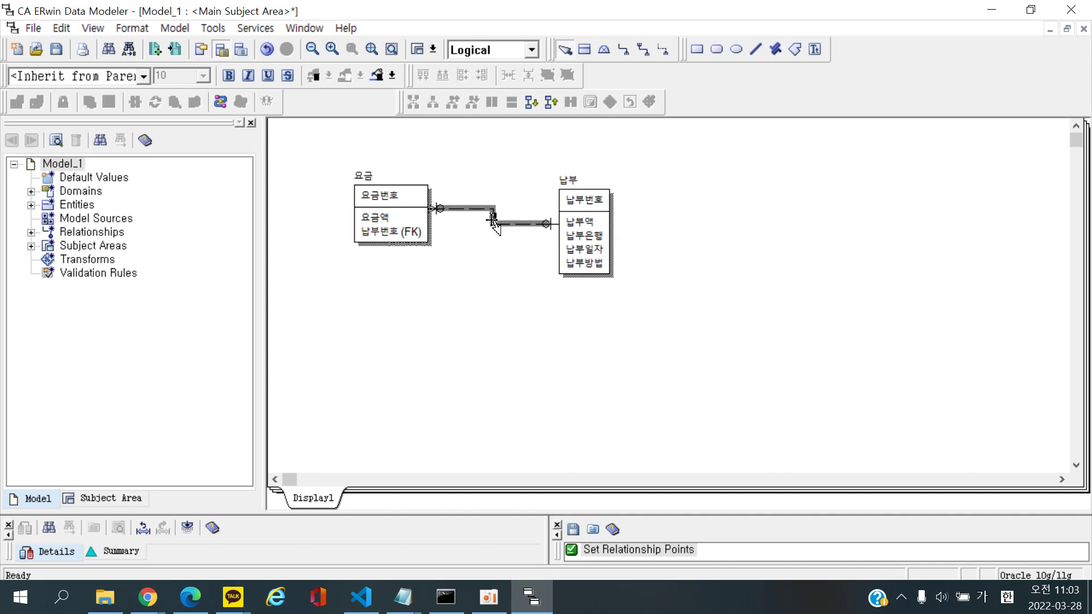
pyautogui.click(717, 221)
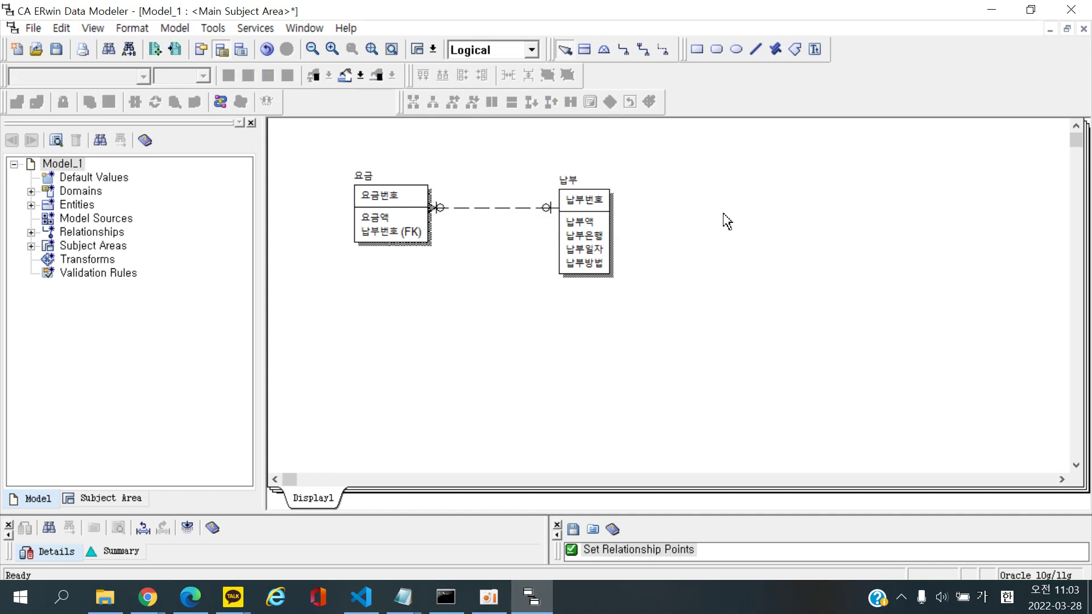
# Add a second non-identifying relationship from 납부 to 요금, then reposition 요금 and straighten both relationship lines into parallels
pyautogui.click(664, 49)
pyautogui.click(586, 254)
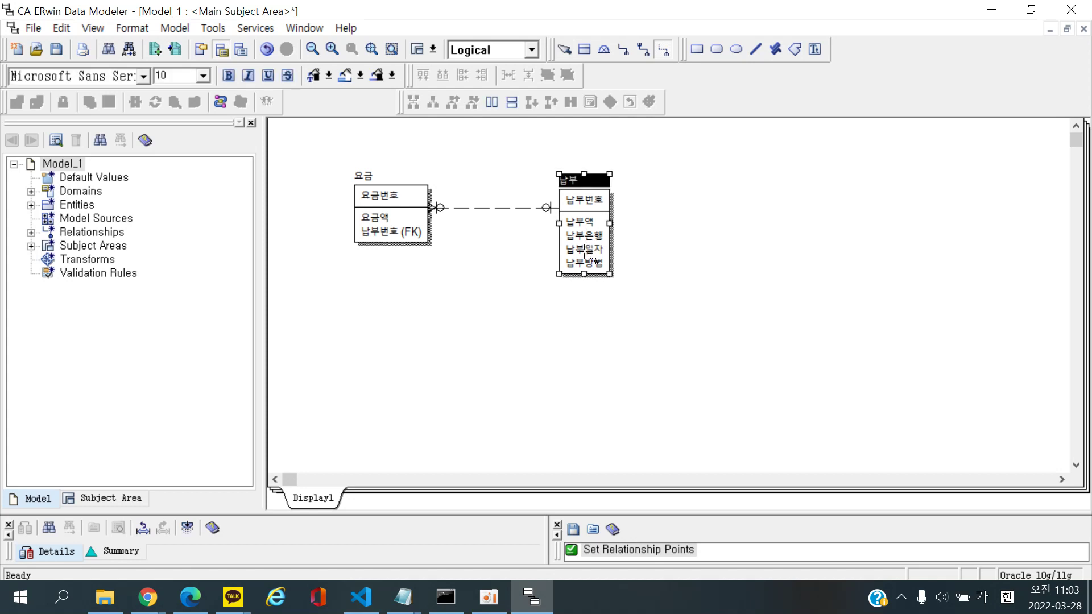
pyautogui.click(410, 234)
pyautogui.moveTo(398, 238); pyautogui.dragTo(393, 256)
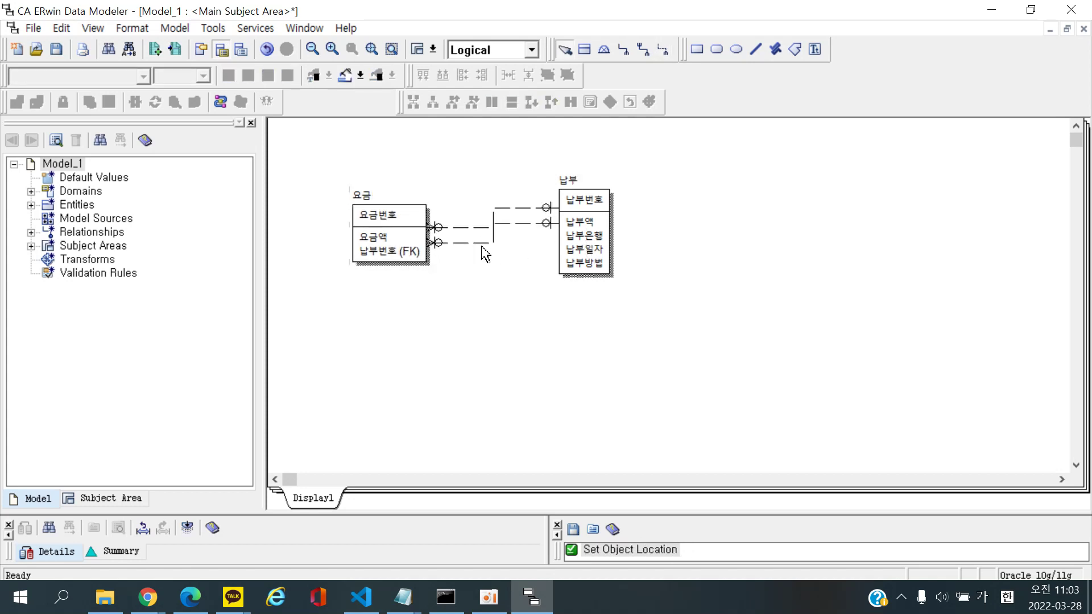
pyautogui.moveTo(481, 244); pyautogui.dragTo(502, 236)
pyautogui.click(517, 244)
pyautogui.click(521, 225)
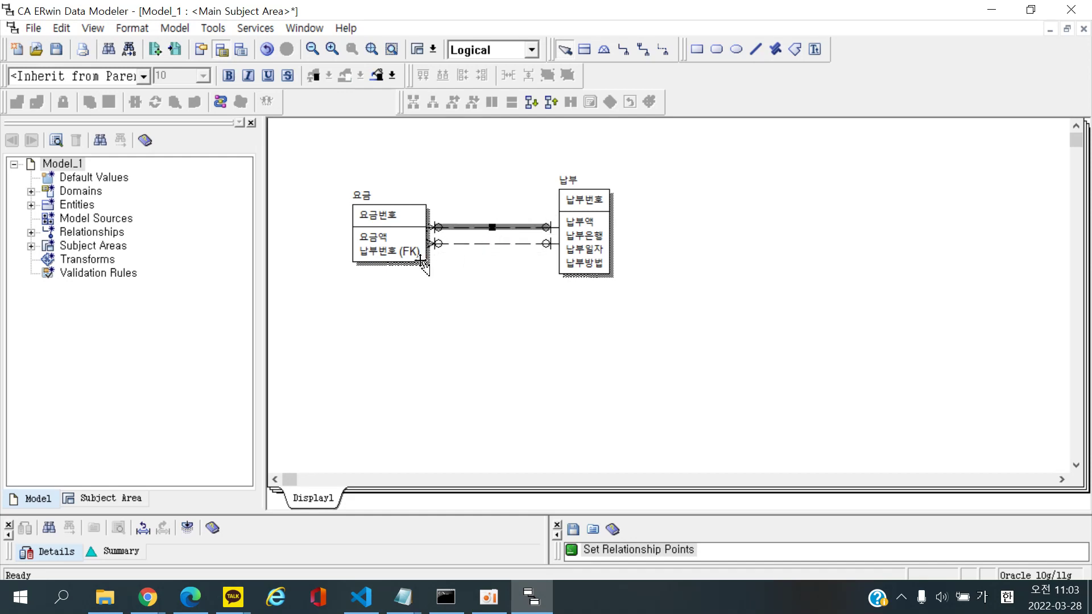
# Give the migrated 납부번호 key the rolename 전기분납부번호 in the upper relationship between 납부 and 요금
pyautogui.doubleClick(470, 227)
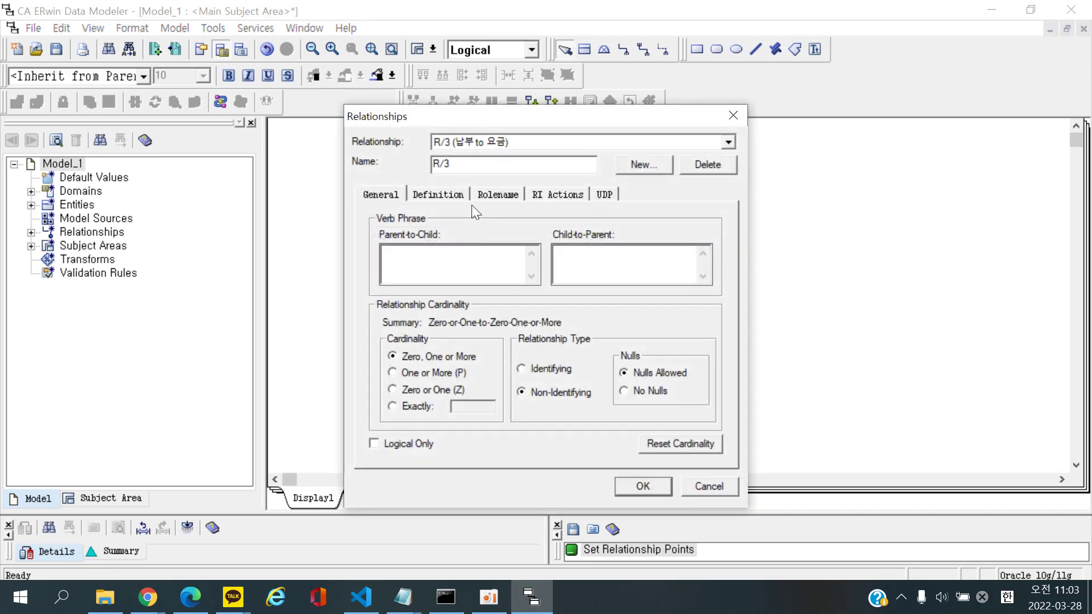
pyautogui.click(489, 194)
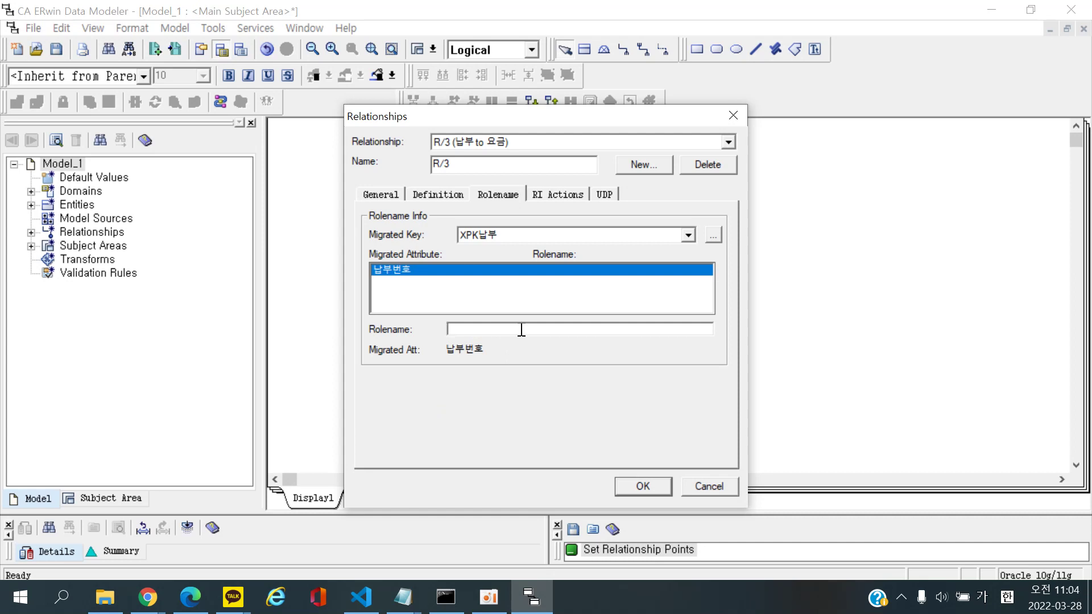
pyautogui.write('전기분납부')
pyautogui.write('번호')
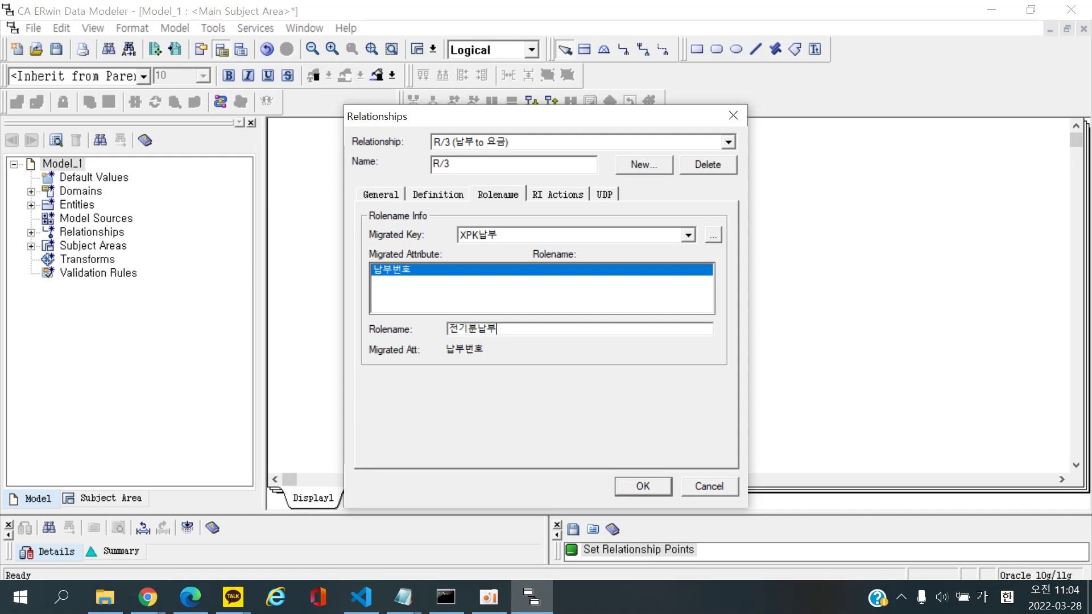
pyautogui.press('Return')
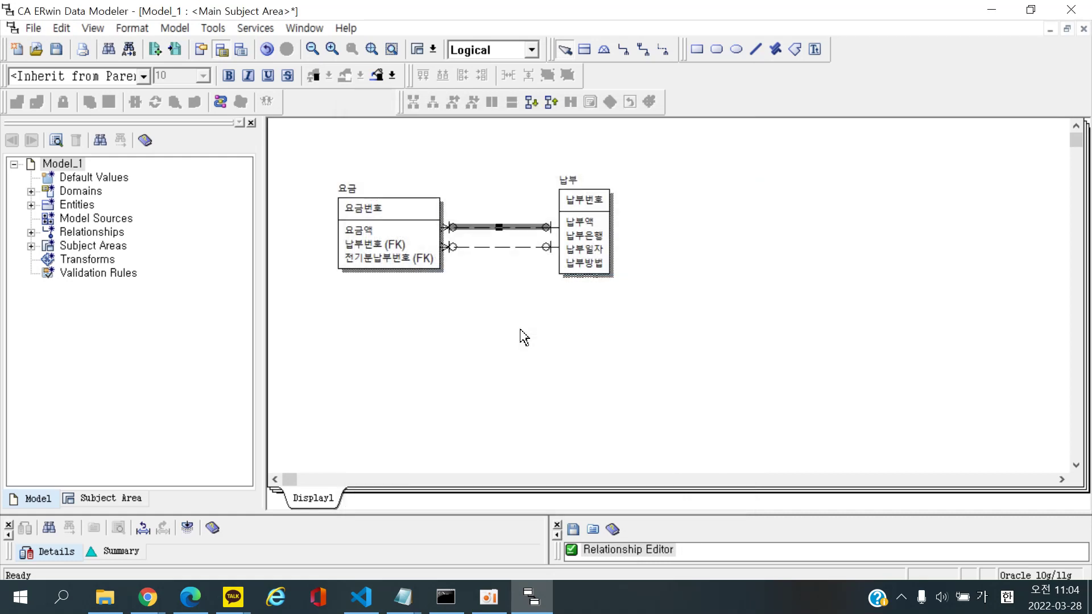
# Move the 전기분납부번호 attribute above 납부번호 in the 요금 entity's attribute order
pyautogui.doubleClick(405, 260)
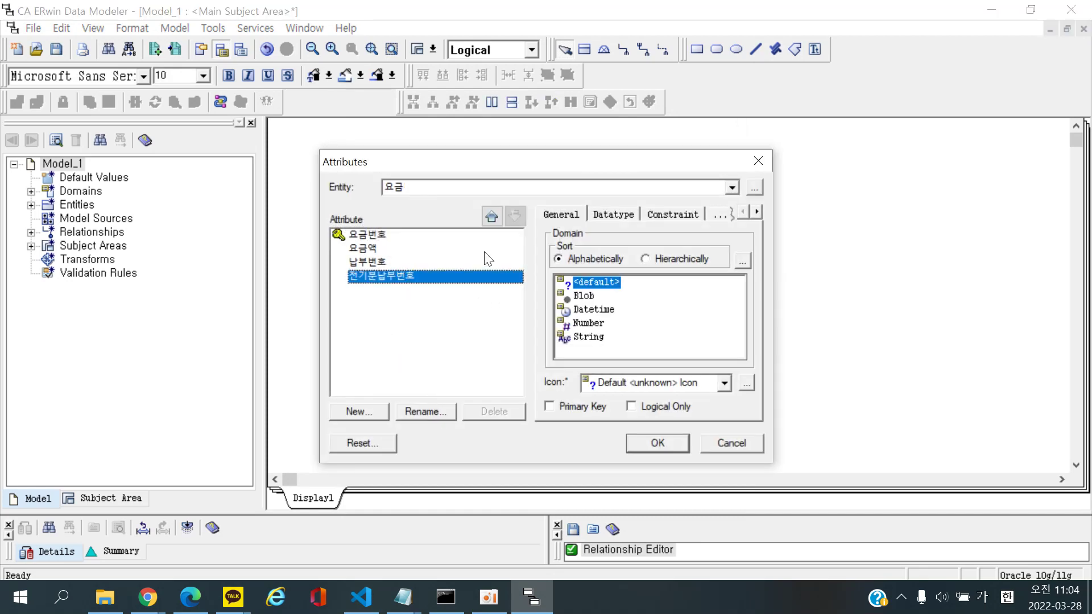
pyautogui.click(492, 217)
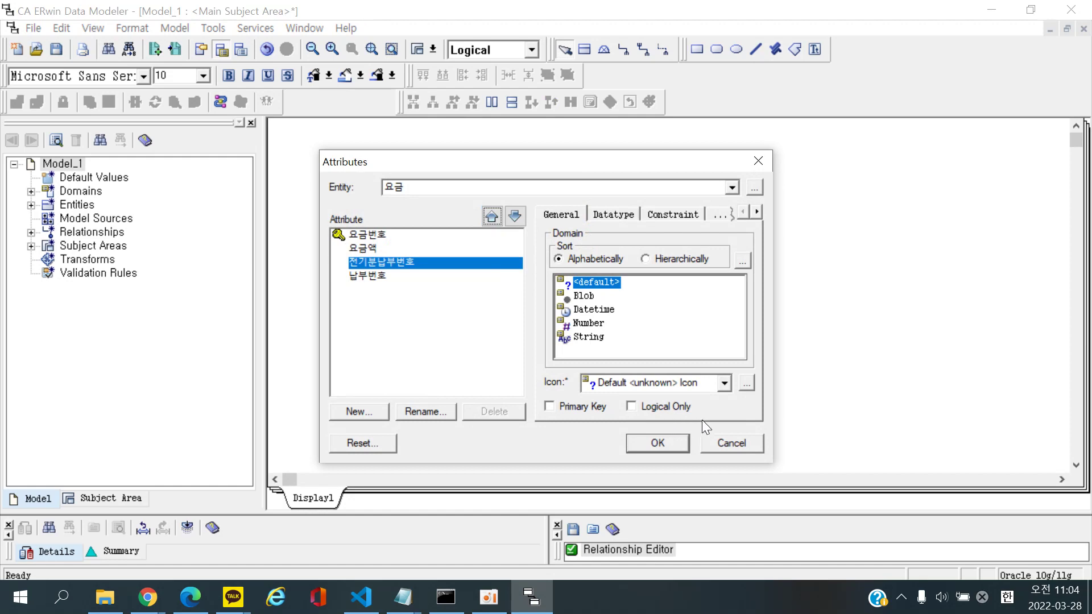
pyautogui.click(368, 276)
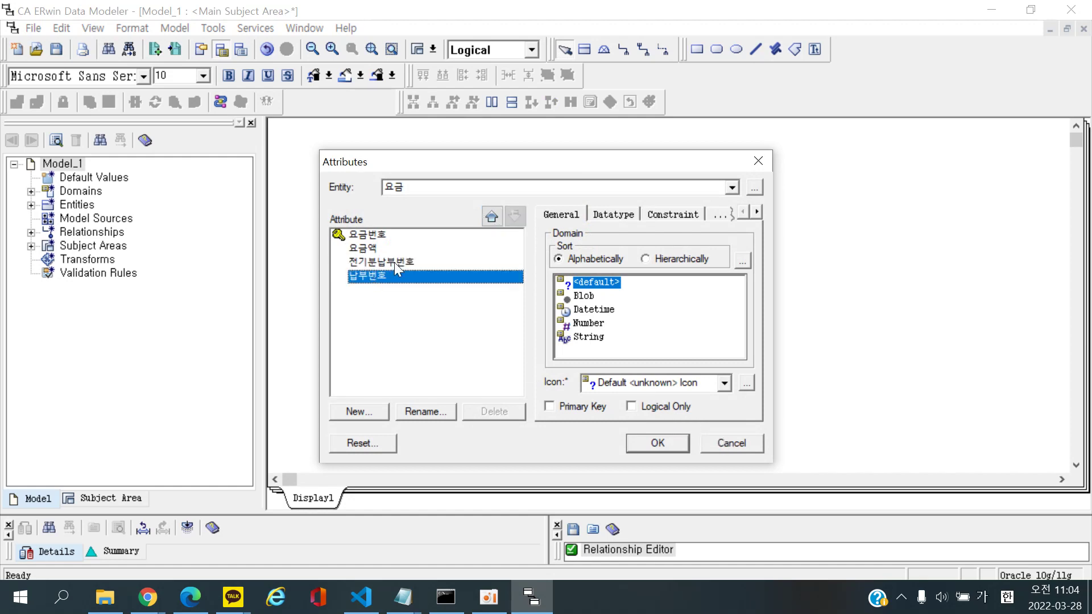
pyautogui.click(612, 215)
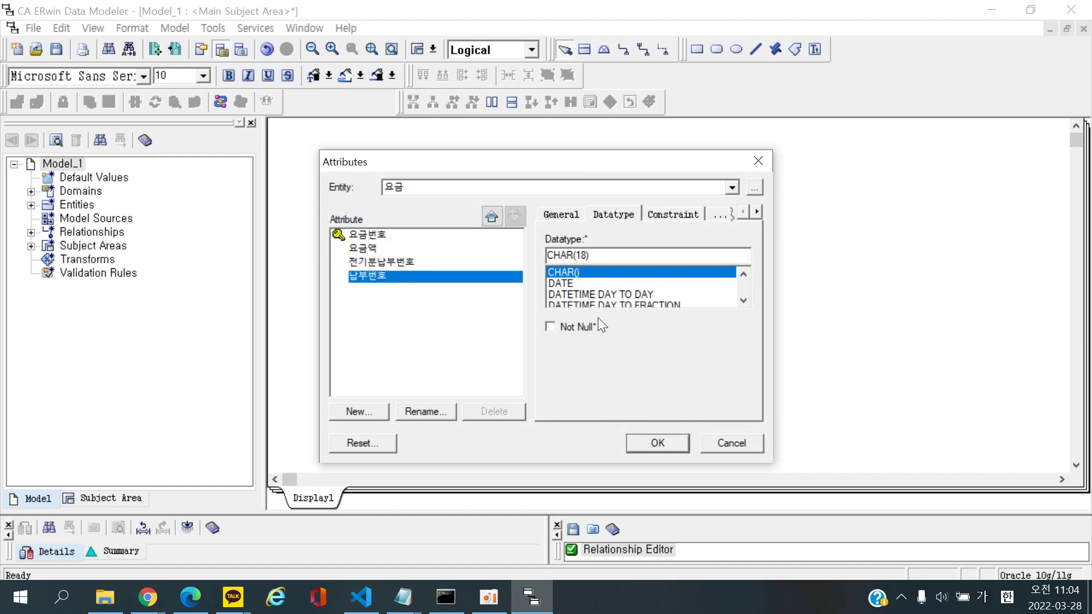
pyautogui.click(560, 217)
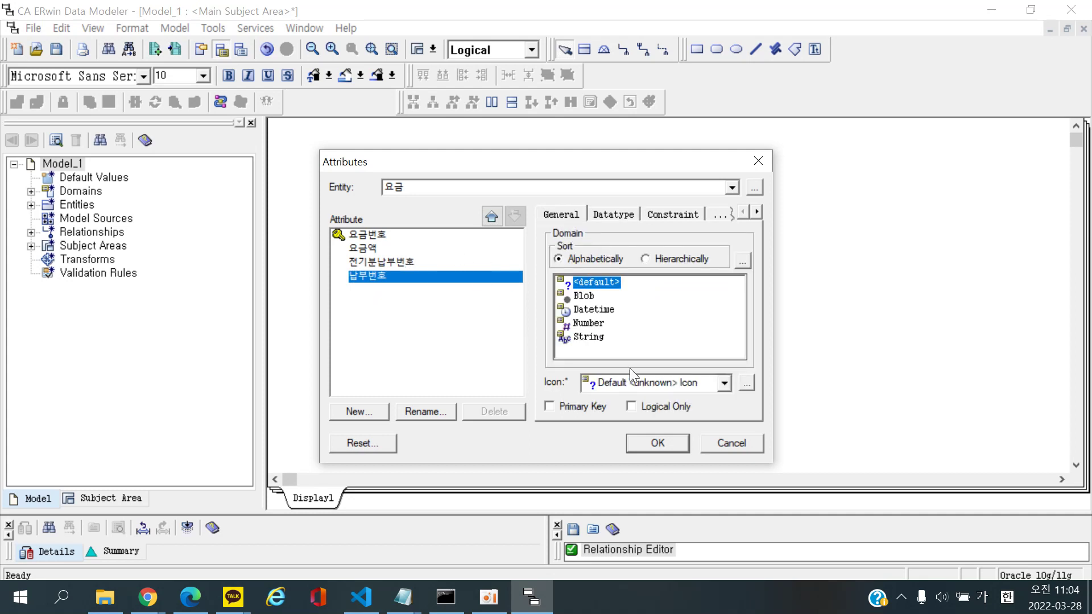
pyautogui.click(658, 443)
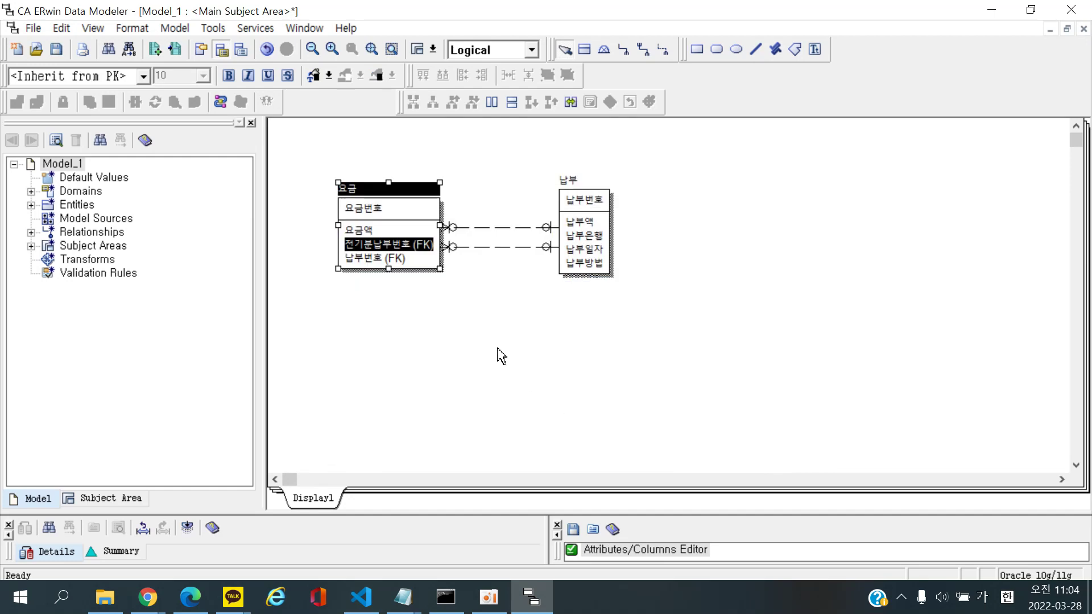
# Give the migrated 납부번호 key the rolename 후기분납부번호 in the lower relationship between 납부 and 요금
pyautogui.doubleClick(482, 248)
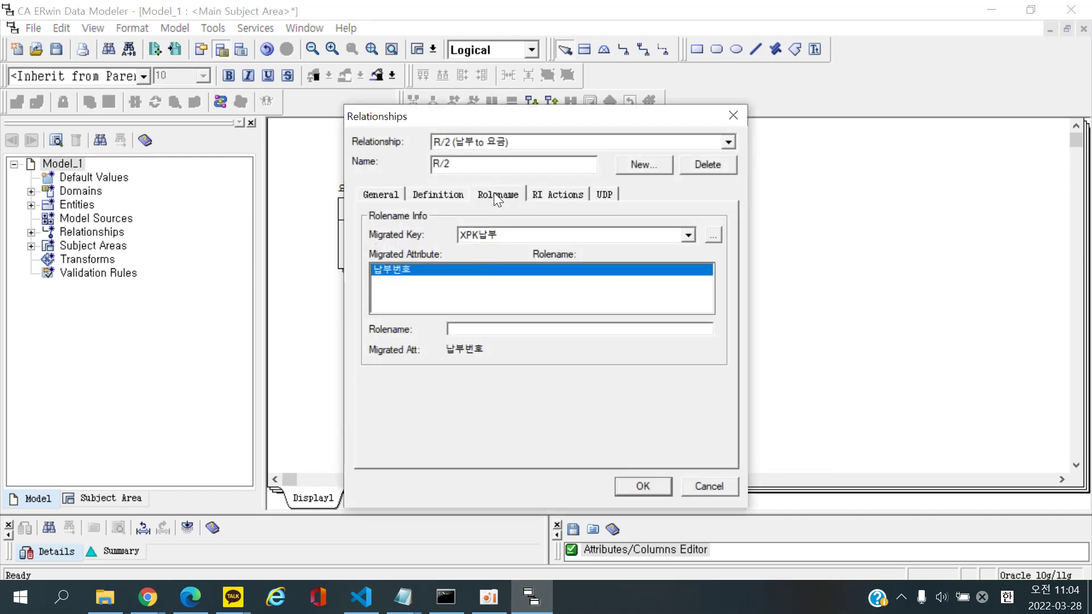
pyautogui.click(478, 329)
pyautogui.press('Hangul')
pyautogui.write('ㅎㅜㄱㅣㅂㅜㄴㄴㅏㅂㅂㅜㅂㅓㅂ')
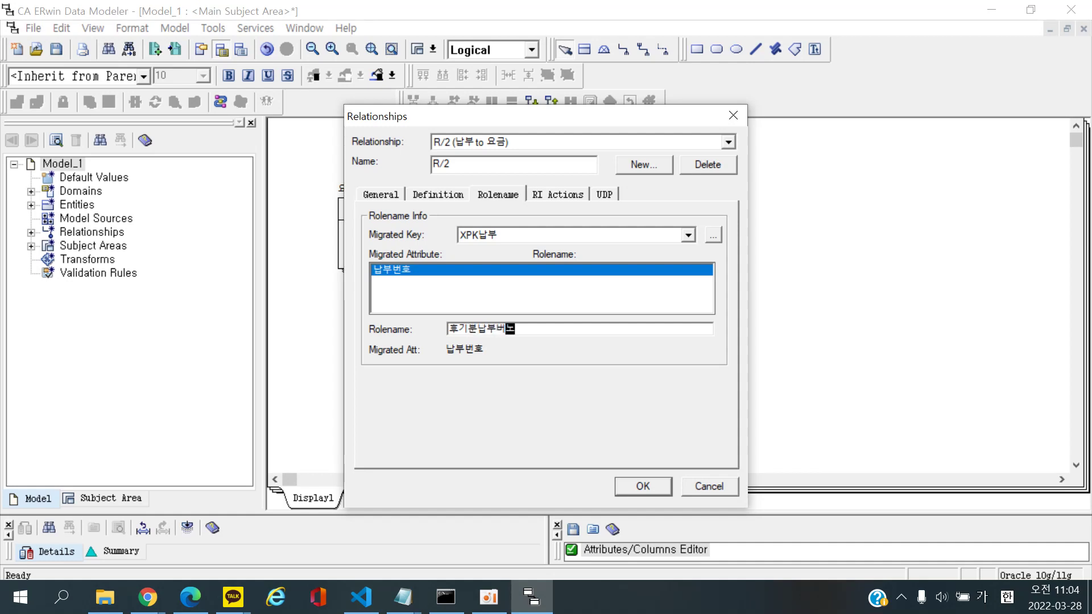
pyautogui.press('BackSpace')
pyautogui.press('BackSpace')
pyautogui.write('ㅂㅓㄴㅎㅗ')
pyautogui.press('Return')
pyautogui.click(490, 338)
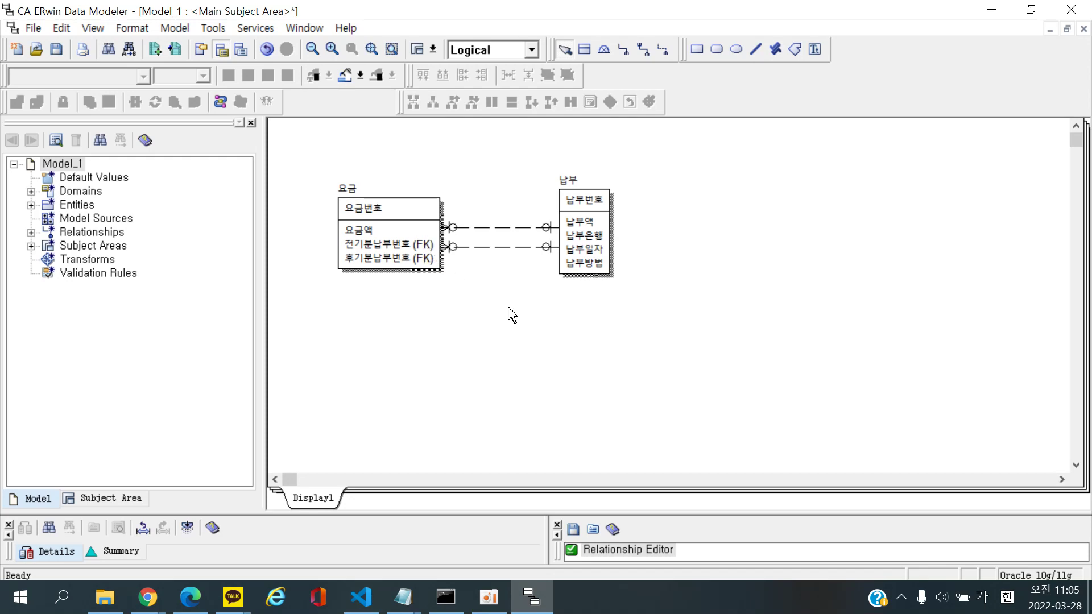
# Check the M:N resolution figure in the textbook PDF, then examine the 납부 sample rows in 데이타모델링.txt in Notepad
pyautogui.click(203, 607)
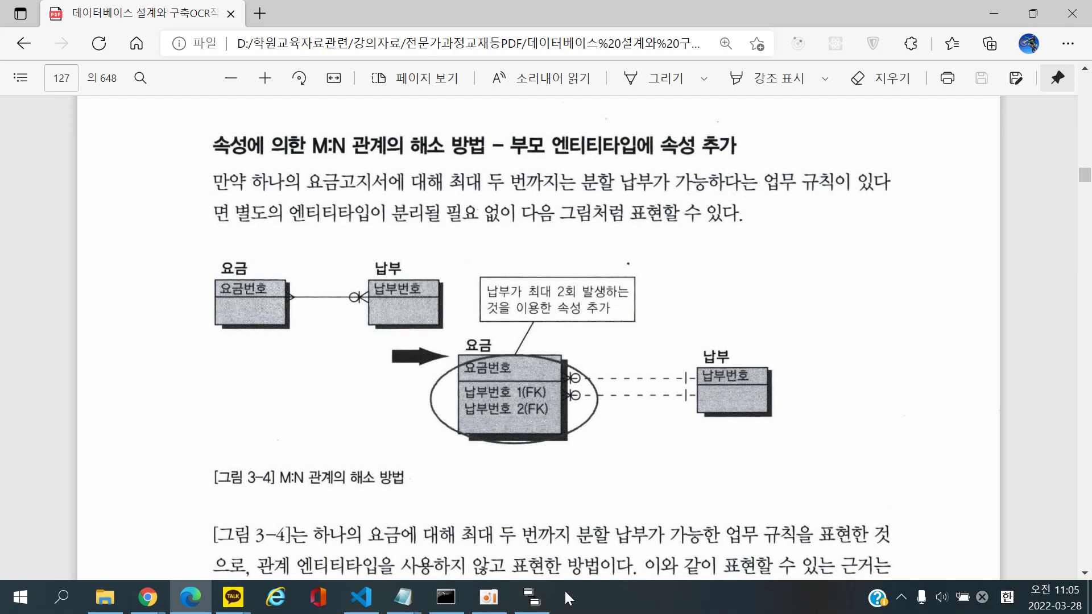
pyautogui.click(531, 597)
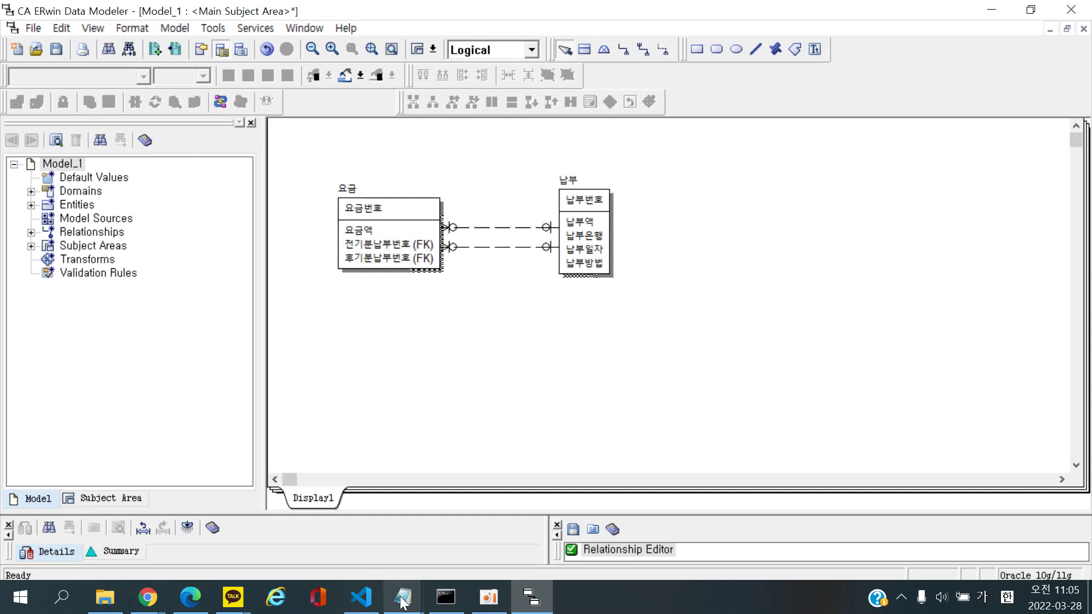
pyautogui.click(353, 461)
pyautogui.scroll(-2, 346, 378)
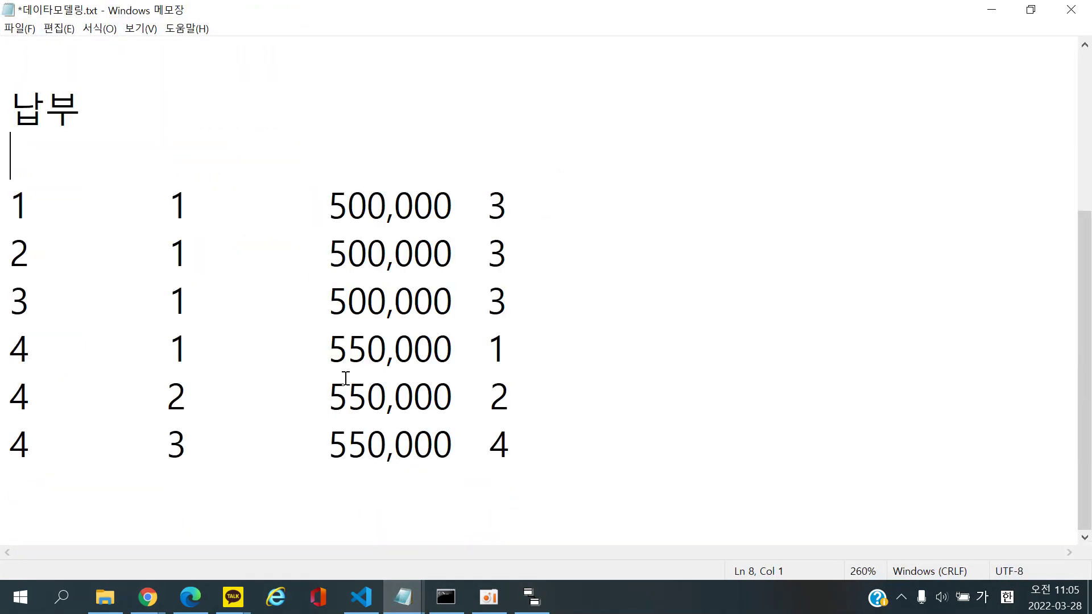
pyautogui.scroll(2, 346, 379)
pyautogui.scroll(-2, 344, 378)
pyautogui.moveTo(2, 251); pyautogui.dragTo(540, 255)
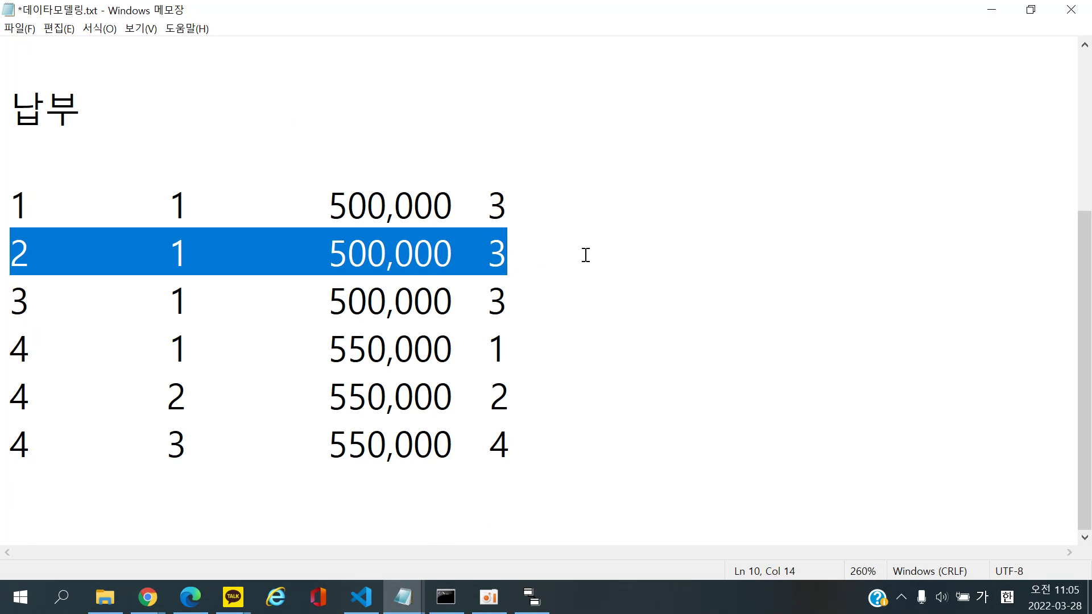
pyautogui.click(213, 231)
pyautogui.click(163, 205)
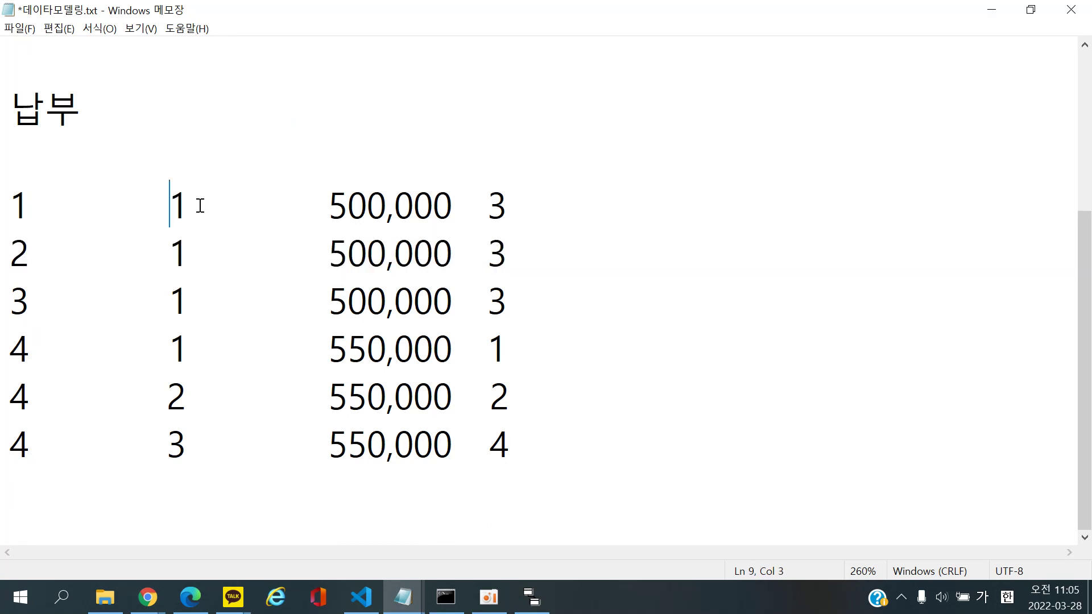
pyautogui.hotkey('shift', 'Right')
pyautogui.scroll(2, 254, 283)
pyautogui.scroll(-2, 178, 383)
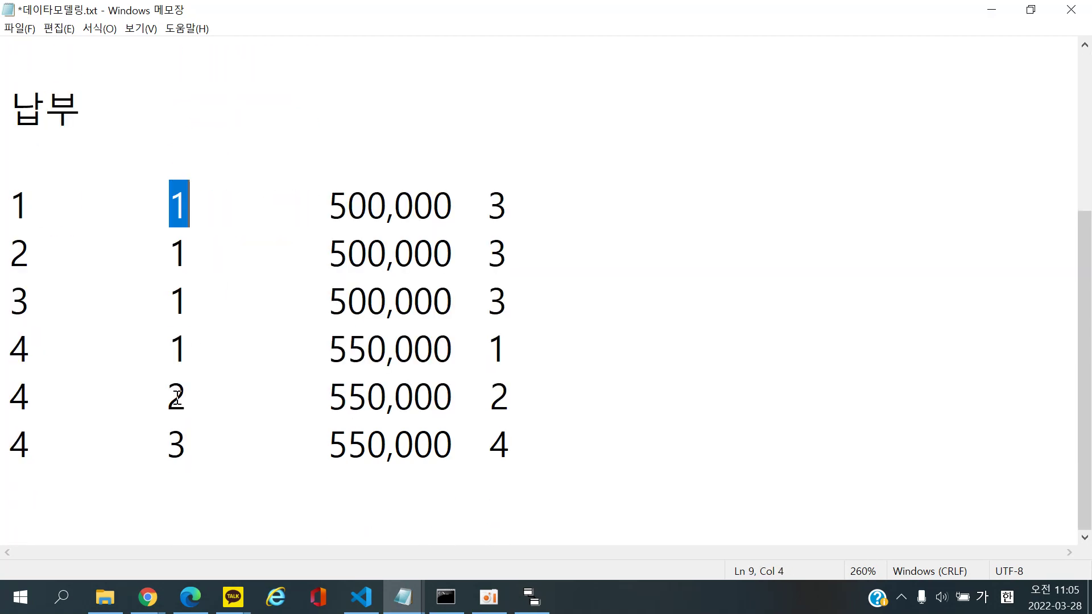
# Delete the last 납부 row, the one reading 4, 3, 550,000, 4
pyautogui.click(9, 385)
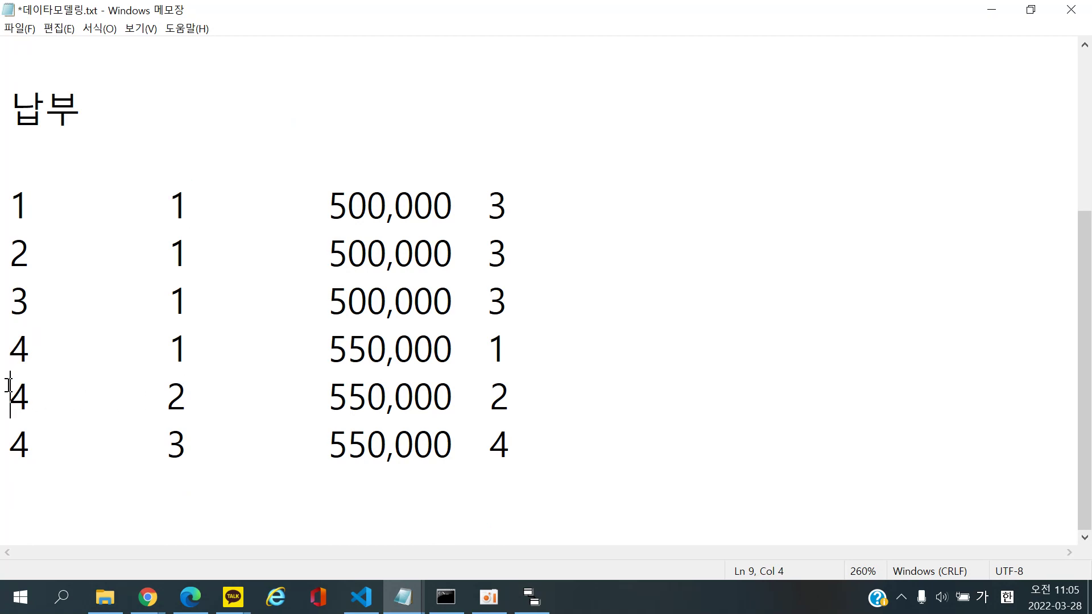
pyautogui.moveTo(9, 385); pyautogui.dragTo(581, 449)
pyautogui.click(582, 449)
pyautogui.click(33, 449)
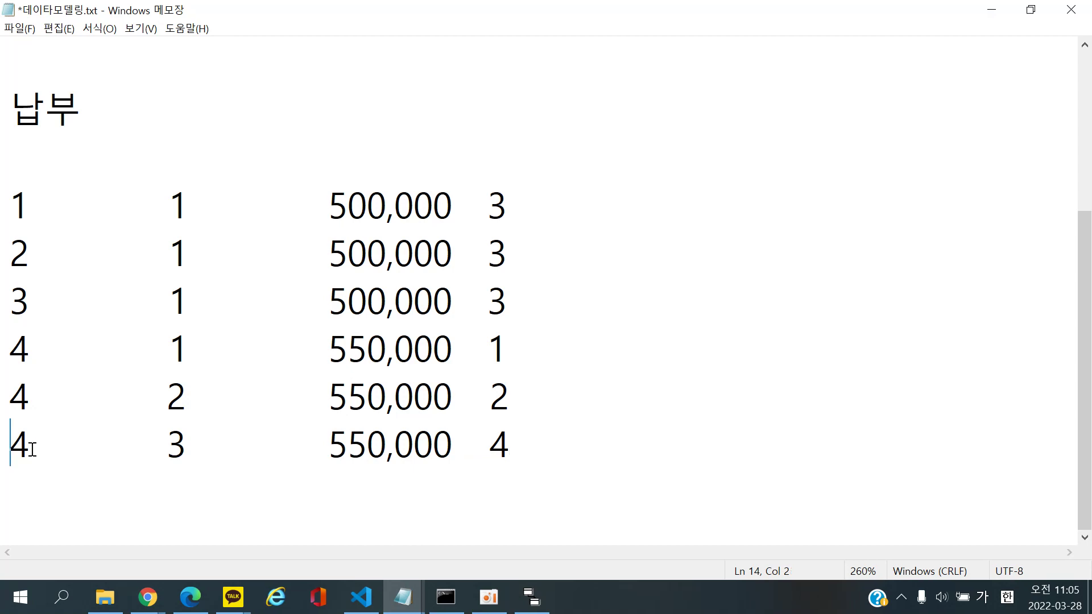
pyautogui.keyDown('shift'); pyautogui.click(677, 458); pyautogui.keyUp('shift')
pyautogui.press('Delete')
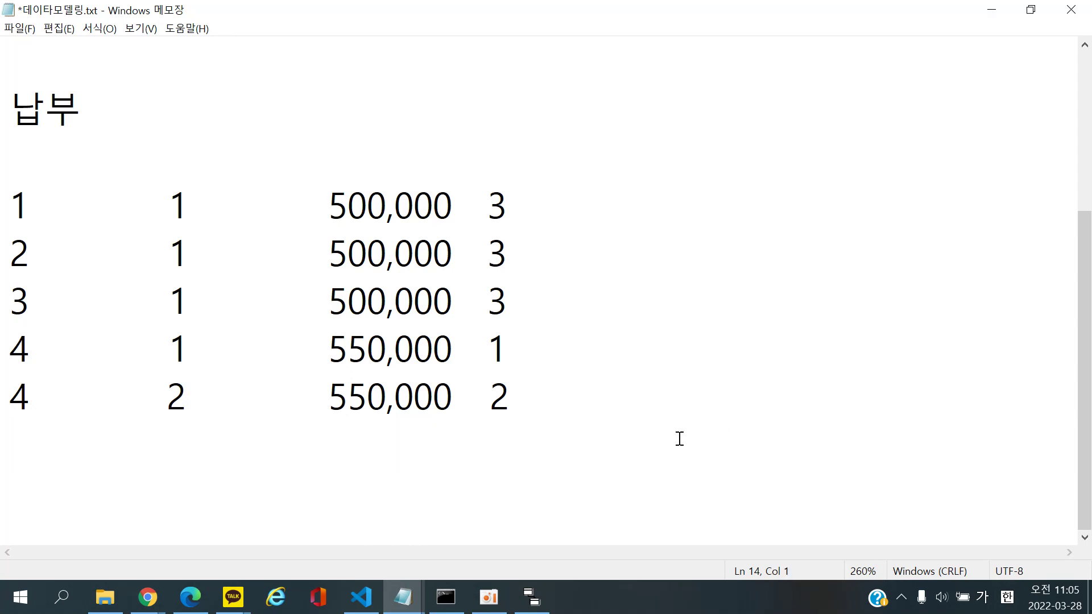
# Compare the third 요금 row with the 납부 data and remove the trailing 3 from the first two 납부 rows
pyautogui.scroll(2, 242, 309)
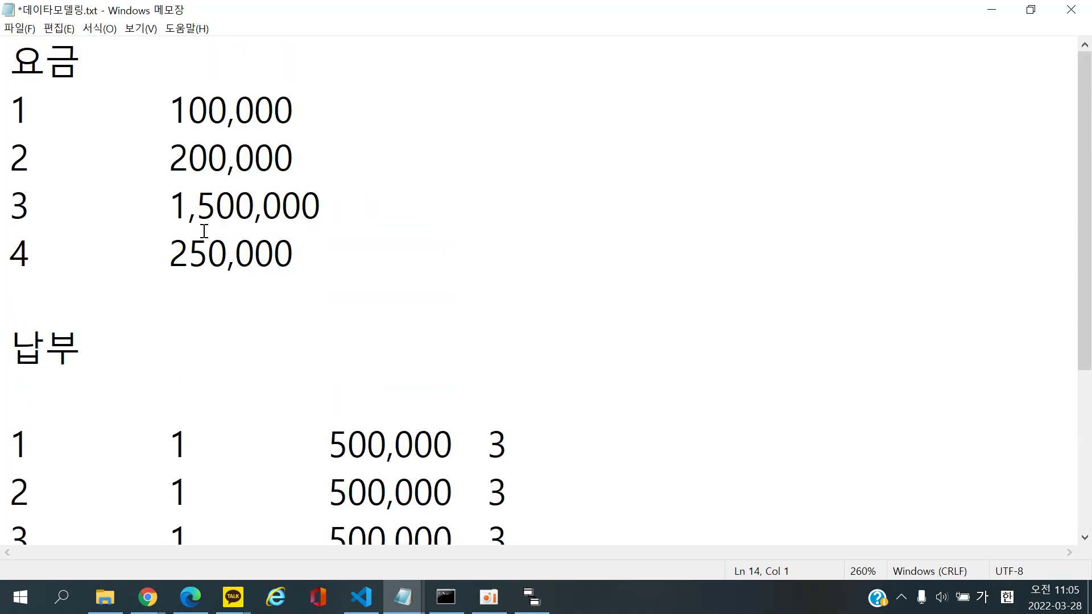
pyautogui.moveTo(6, 214); pyautogui.dragTo(487, 213)
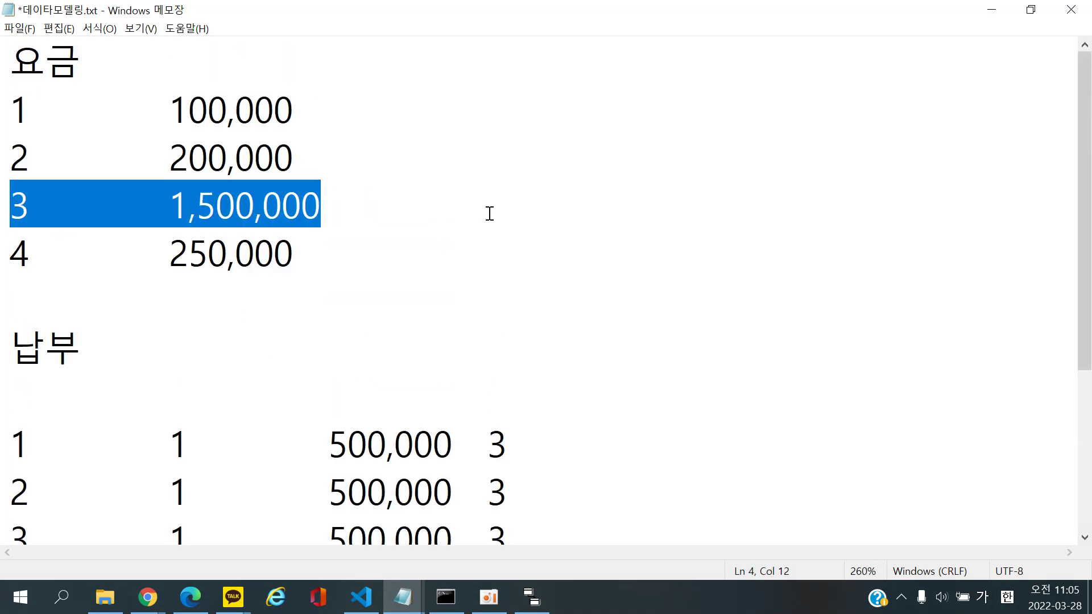
pyautogui.click(483, 214)
pyautogui.scroll(-2, 483, 214)
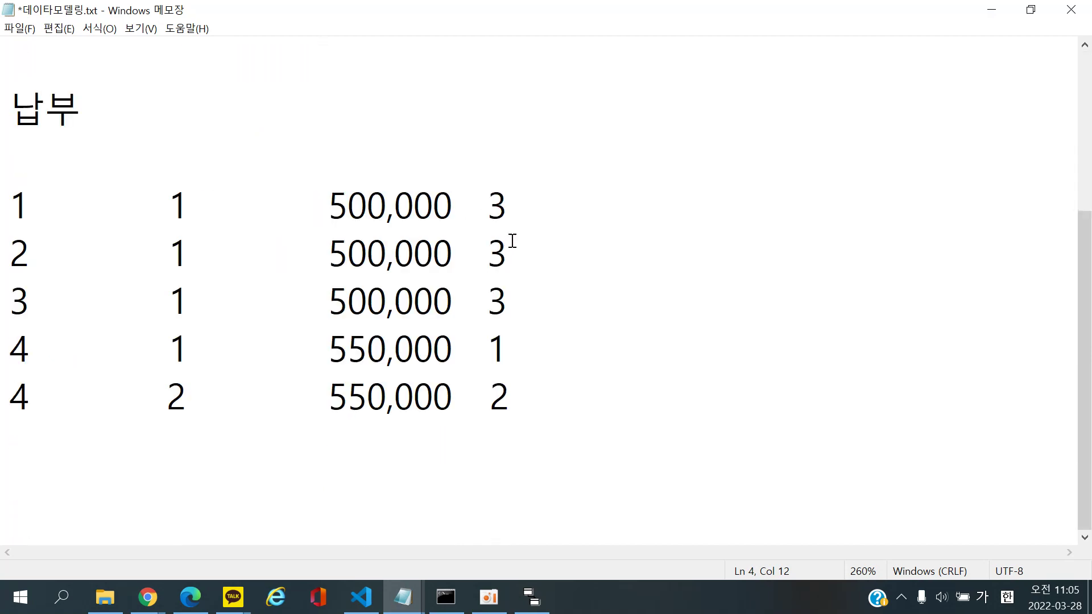
pyautogui.click(526, 209)
pyautogui.press('BackSpace')
pyautogui.click(528, 258)
pyautogui.press('BackSpace')
# Delete the third 납부 row together with its line, leaving no gap between the 500,000 and 550,000 rows
pyautogui.click(2, 329)
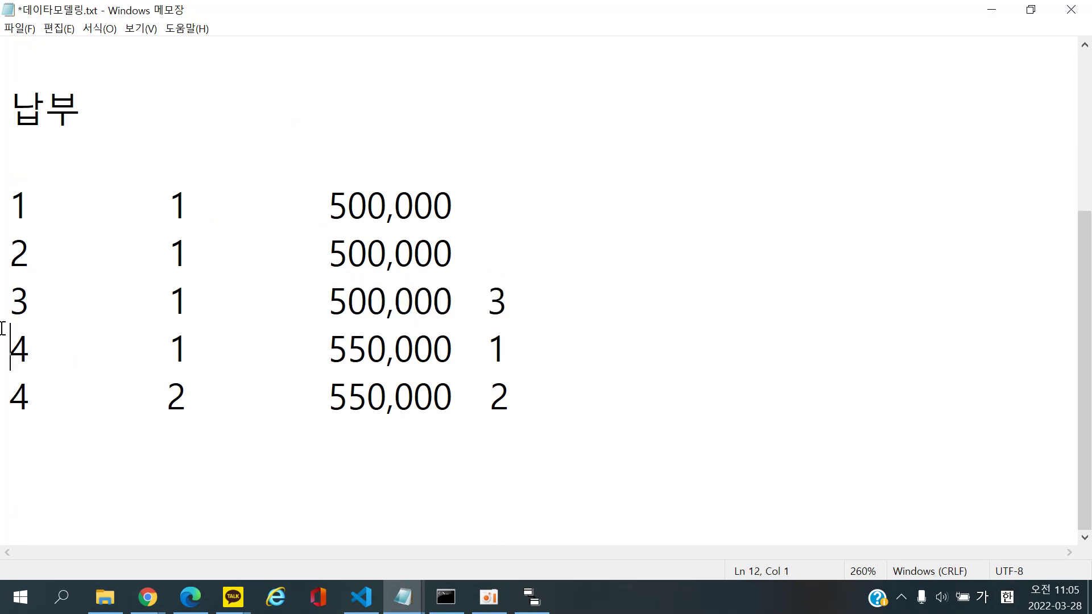
pyautogui.moveTo(3, 329); pyautogui.dragTo(3, 306)
pyautogui.press('BackSpace')
pyautogui.press('BackSpace')
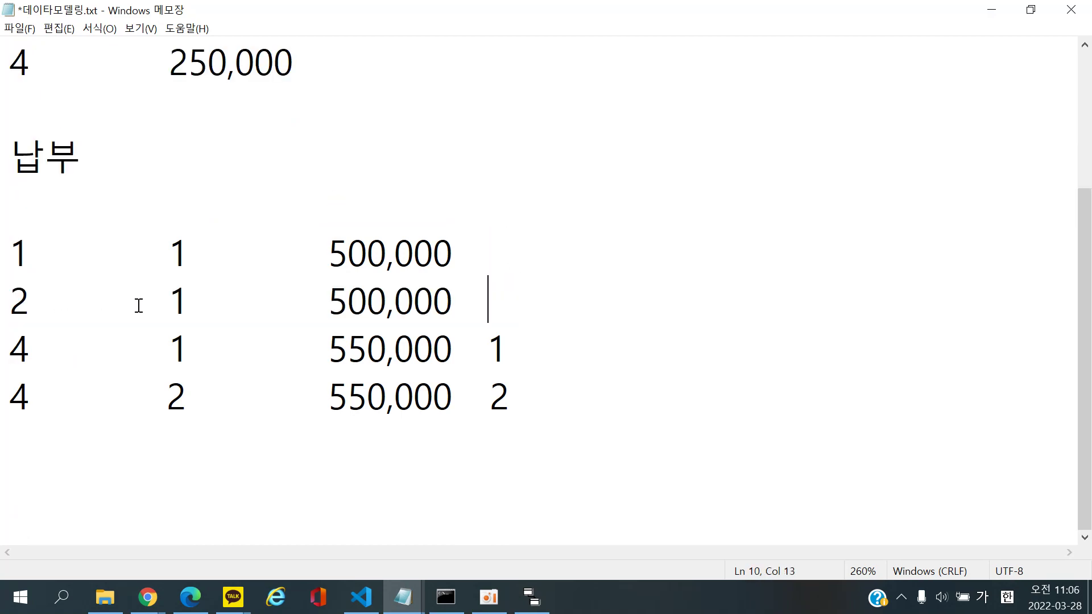
# Change the amount of the third 요금 row to 1,000,000
pyautogui.scroll(1, 176, 293)
pyautogui.click(215, 163)
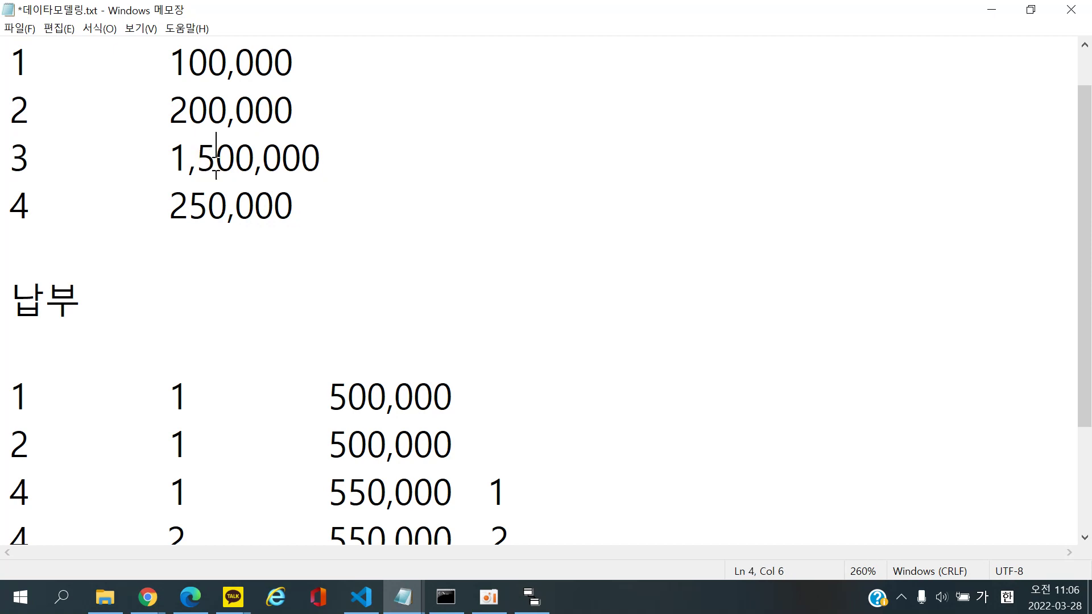
pyautogui.press('BackSpace')
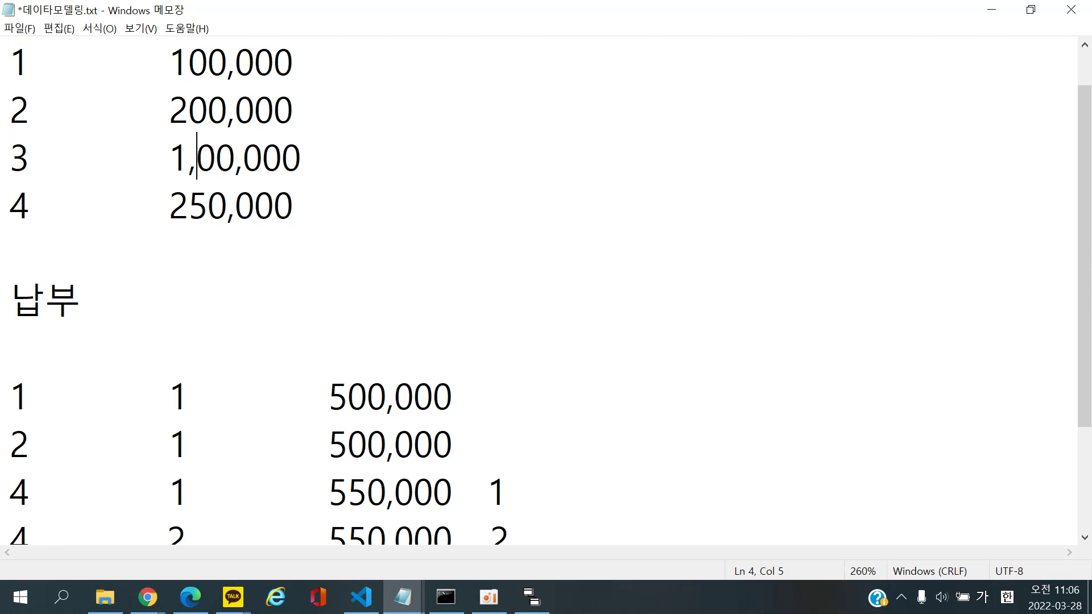
pyautogui.write('0')
pyautogui.scroll(1, 396, 234)
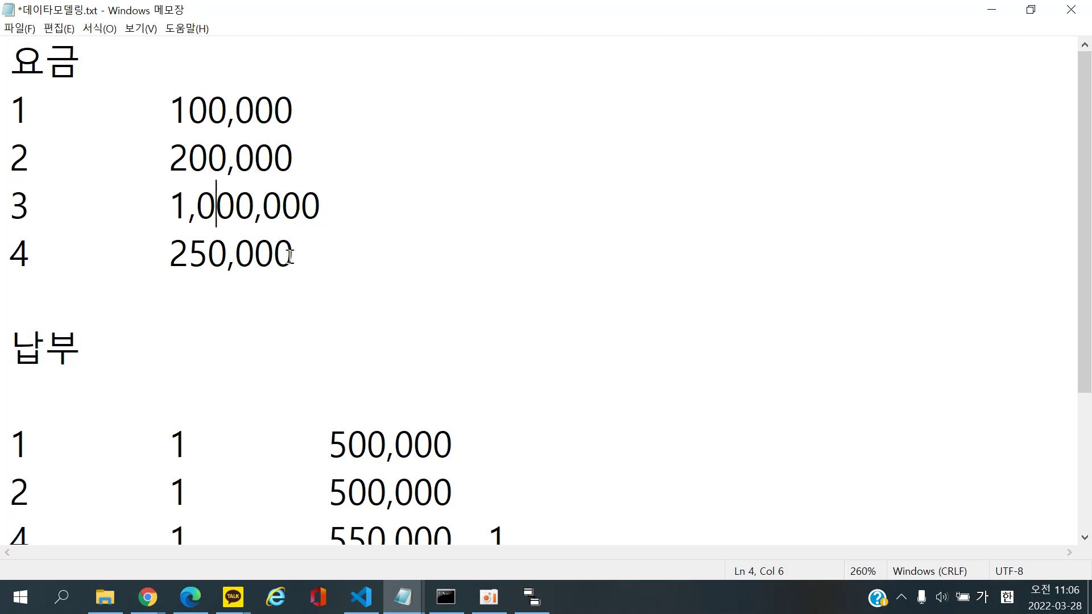
pyautogui.moveTo(2, 211); pyautogui.dragTo(400, 190)
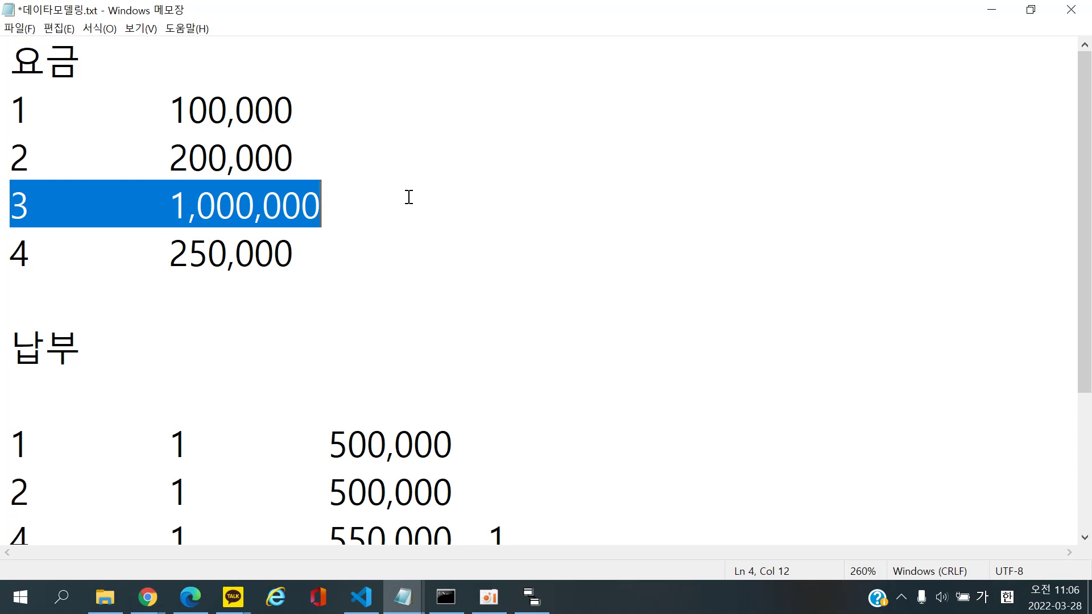
pyautogui.click(410, 197)
# Clear the second-column values from all four 납부 rows
pyautogui.scroll(-1, 307, 368)
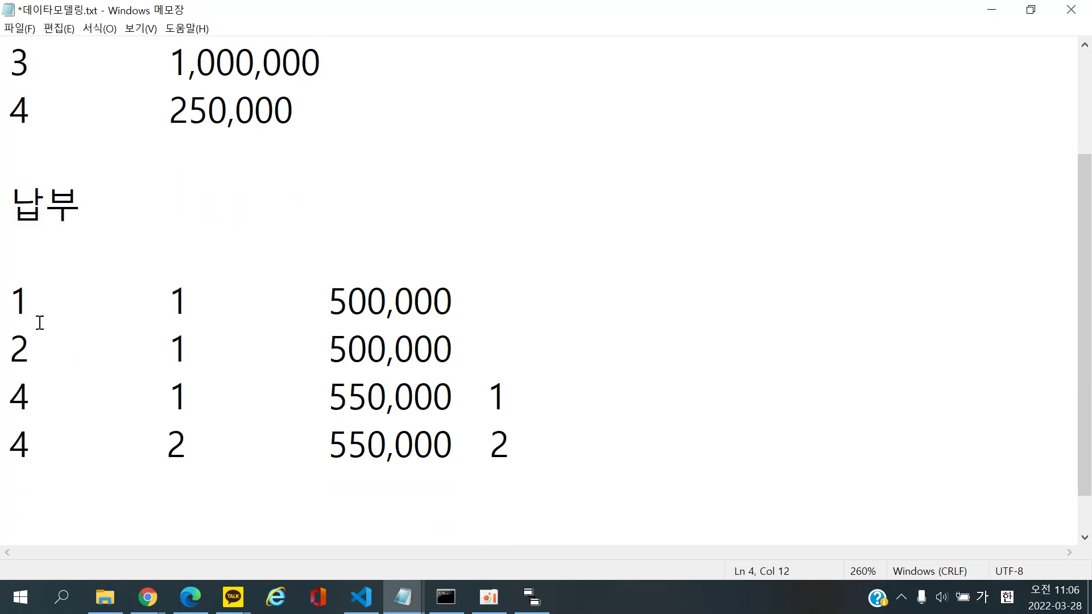
pyautogui.click(421, 261)
pyautogui.click(267, 290)
pyautogui.click(195, 302)
pyautogui.press('BackSpace')
pyautogui.click(190, 350)
pyautogui.press('BackSpace')
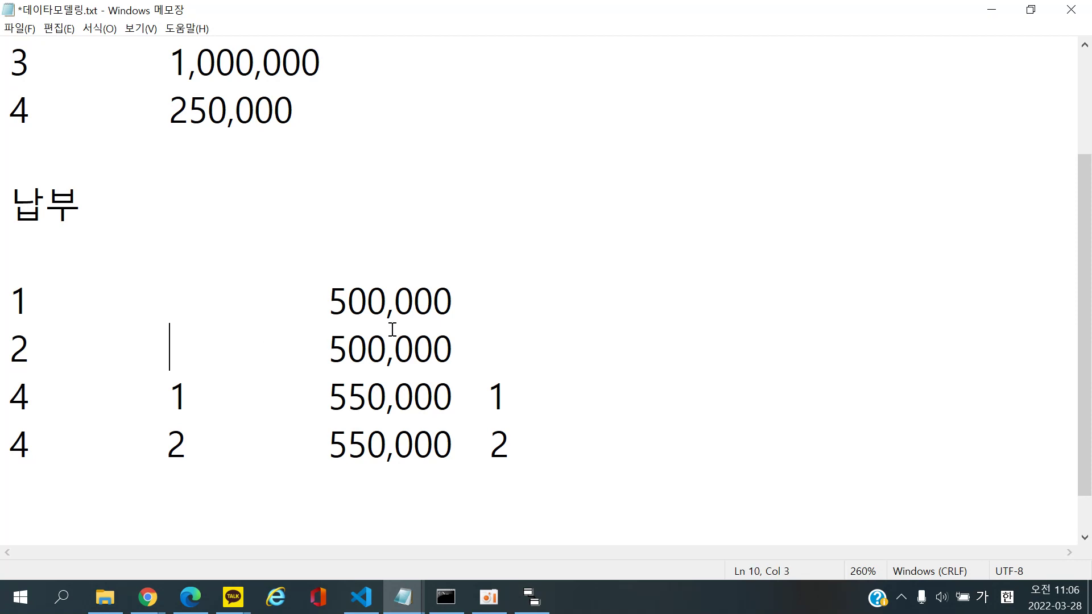
pyautogui.click(192, 405)
pyautogui.press('BackSpace')
pyautogui.click(191, 448)
pyautogui.press('BackSpace')
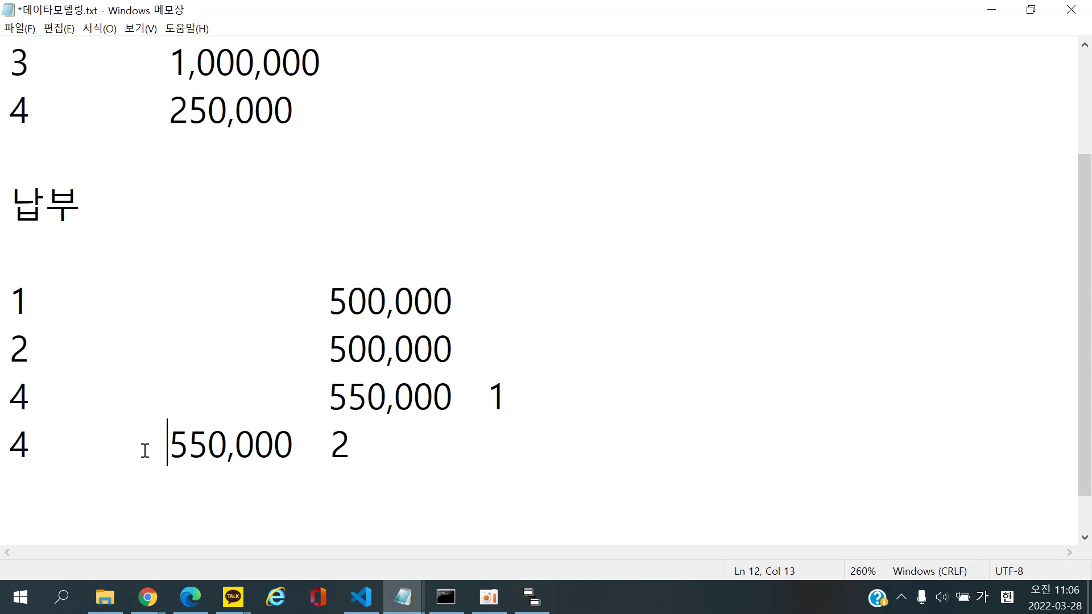
# Realign the last 납부 row's amount and remove the trailing 1 and 2 from the two 550,000 rows
pyautogui.click(561, 446)
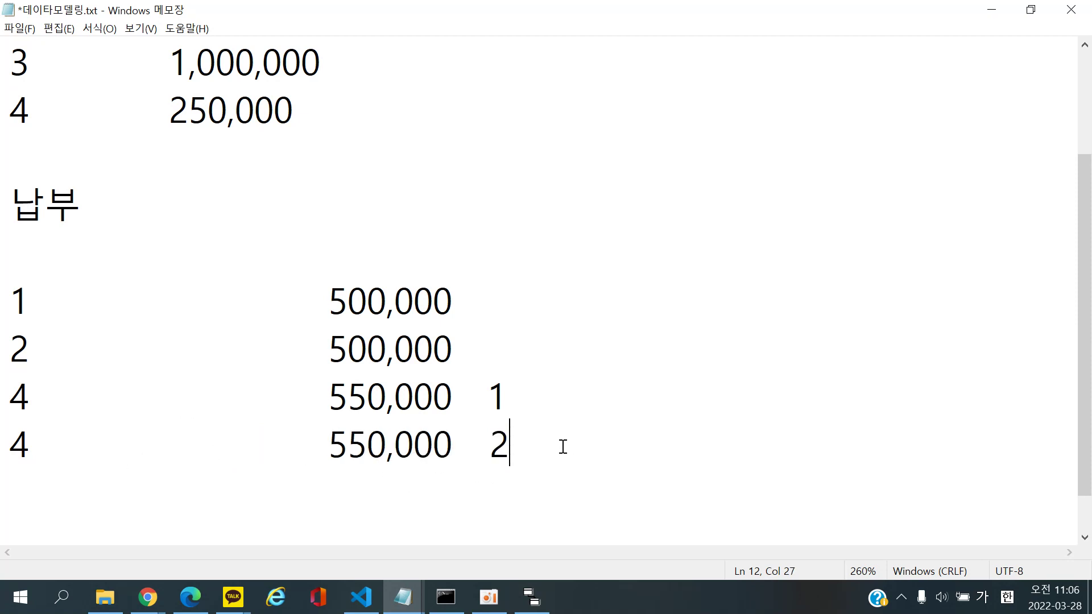
pyautogui.press('BackSpace')
pyautogui.click(522, 400)
pyautogui.press('BackSpace')
# Compare the 1,000,000 row in 요금 with the first 500,000 row in 납부
pyautogui.moveTo(519, 246); pyautogui.dragTo(598, 281)
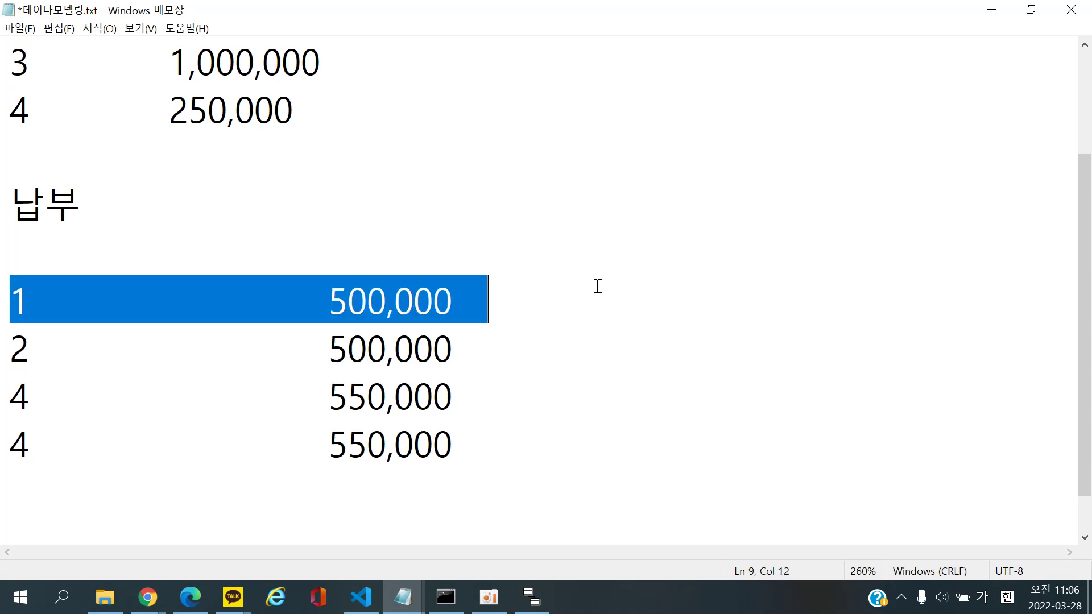
pyautogui.scroll(1, 256, 215)
pyautogui.moveTo(7, 205); pyautogui.dragTo(383, 207)
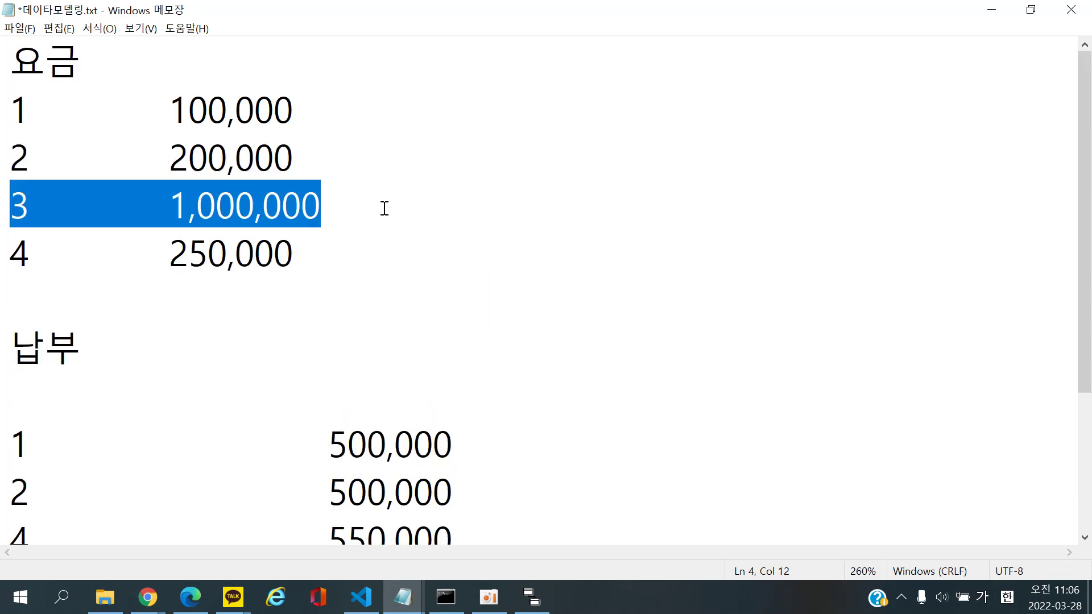
pyautogui.moveTo(2, 443); pyautogui.dragTo(489, 428)
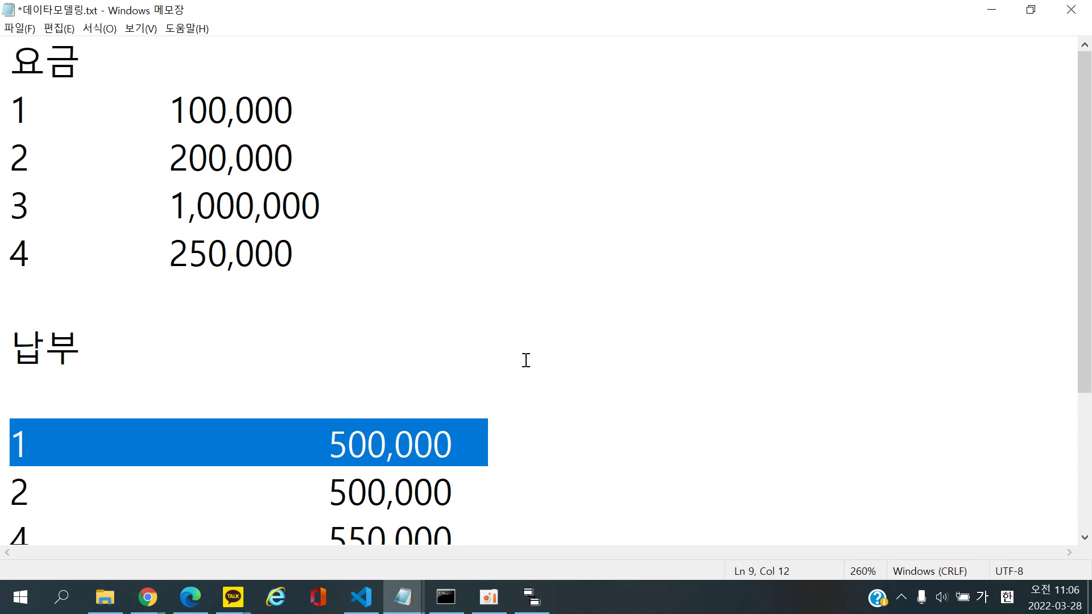
pyautogui.click(556, 371)
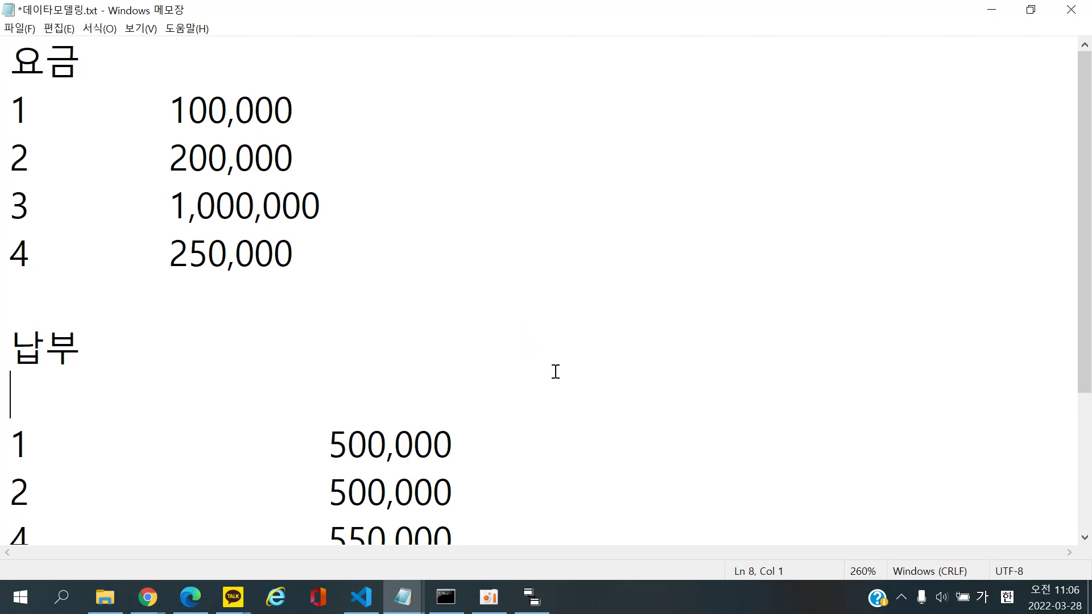
pyautogui.moveTo(4, 432); pyautogui.dragTo(452, 421)
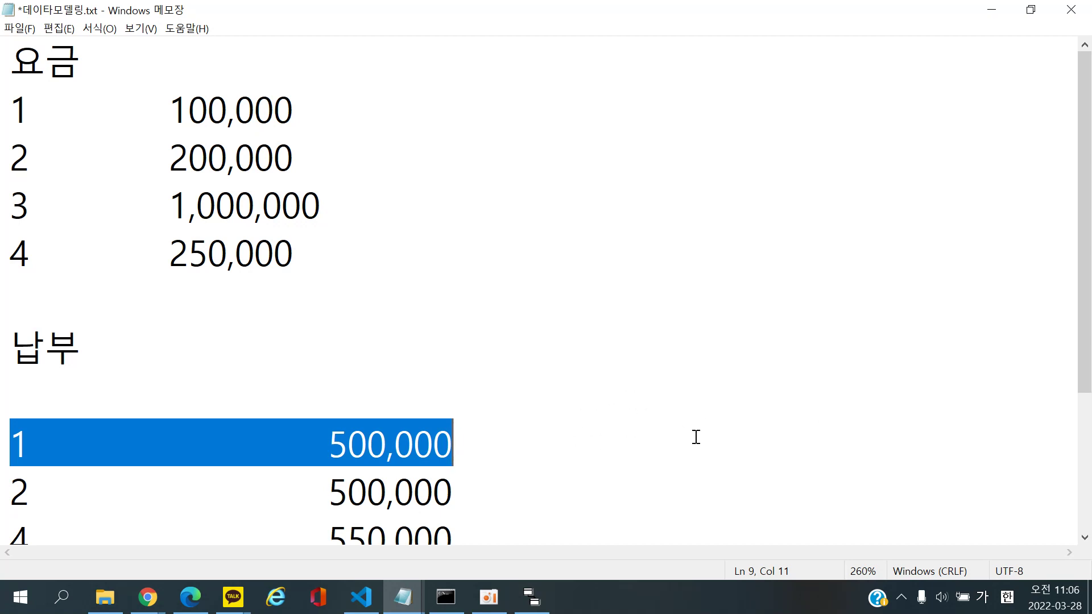
pyautogui.click(827, 444)
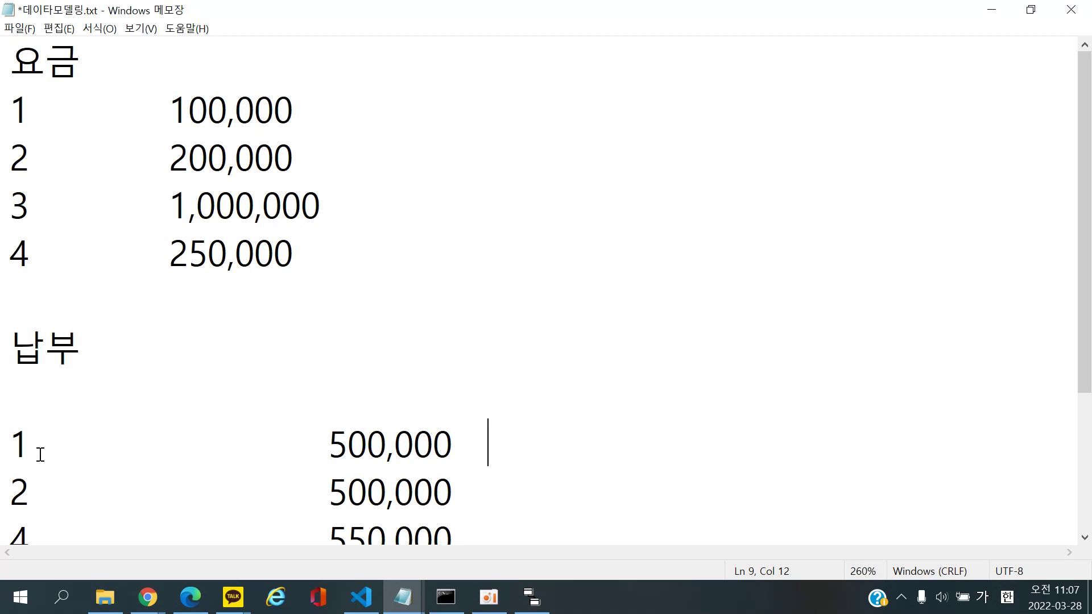
# Append the payment numbers 1 and 2 as two tab-separated columns to the third 요금 row
pyautogui.click(425, 203)
pyautogui.write('₩')
pyautogui.press('BackSpace')
pyautogui.press('BackSpace')
pyautogui.press('Tab')
pyautogui.write('1')
pyautogui.press('Tab')
pyautogui.write('2')
# Match the third 요금 row against the first two 납부 rows, then switch back to the ERwin diagram
pyautogui.moveTo(3, 449); pyautogui.dragTo(512, 441)
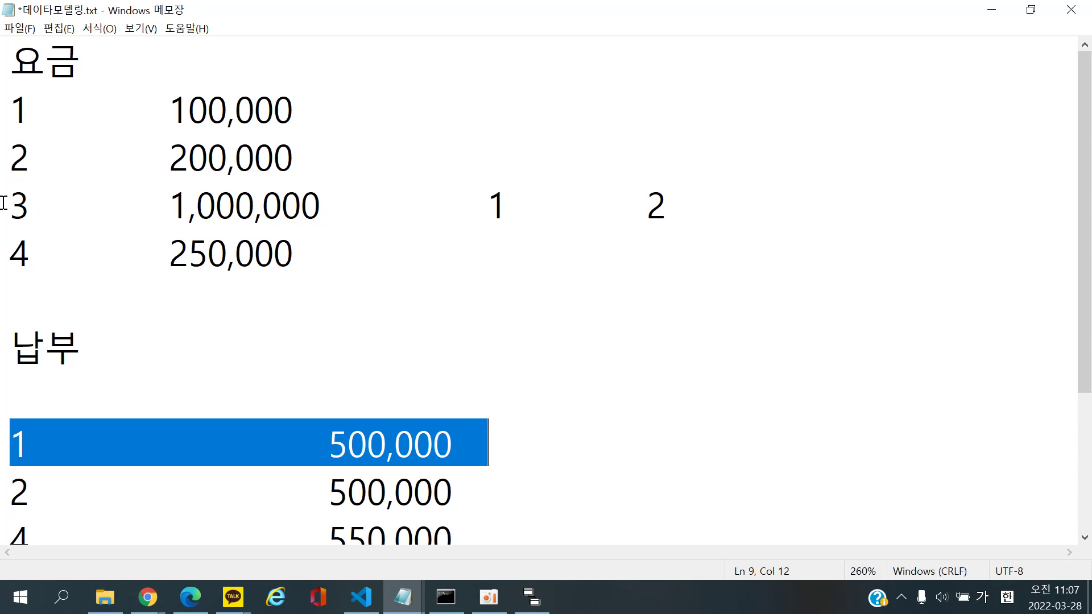
pyautogui.moveTo(6, 207); pyautogui.dragTo(667, 209)
pyautogui.moveTo(3, 455); pyautogui.dragTo(171, 455)
pyautogui.moveTo(375, 453); pyautogui.dragTo(507, 480)
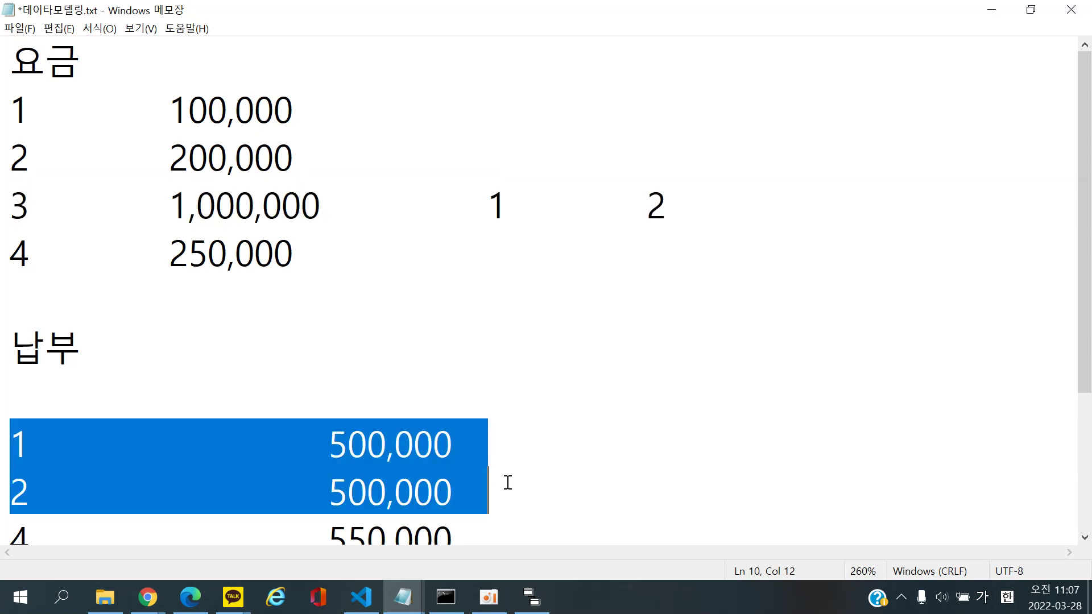
pyautogui.scroll(-1, 512, 479)
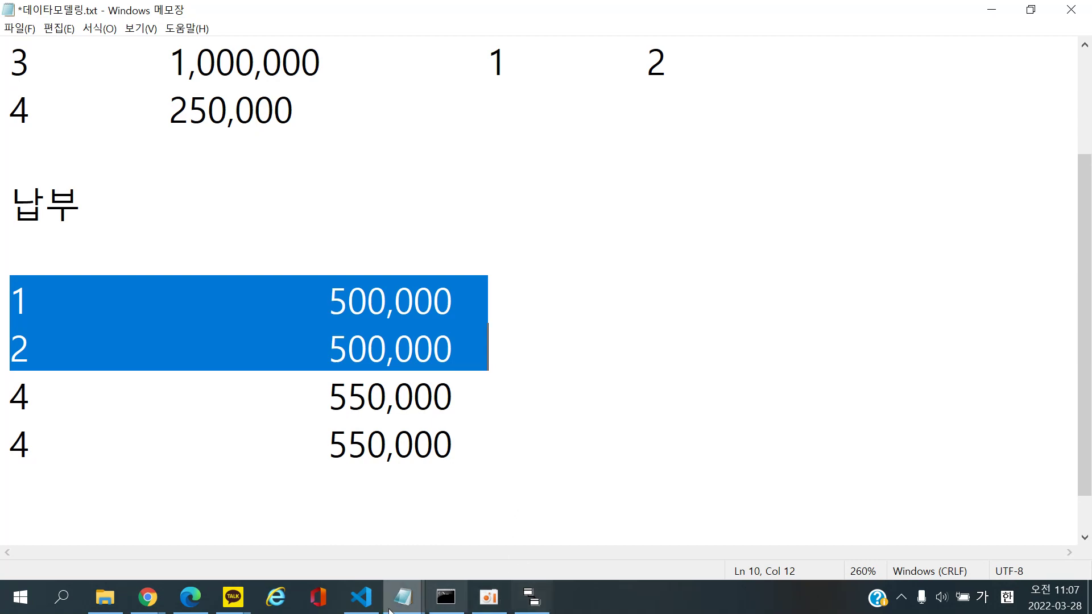
pyautogui.click(522, 598)
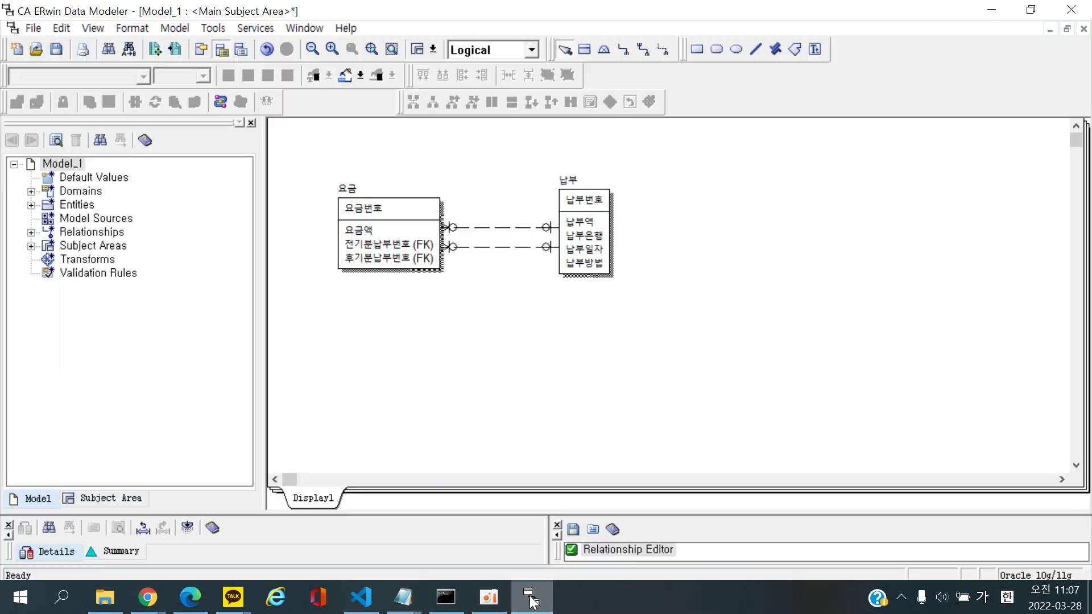
# Bring up the Visual Studio Code window, close it and return to the ERwin diagram
pyautogui.click(364, 597)
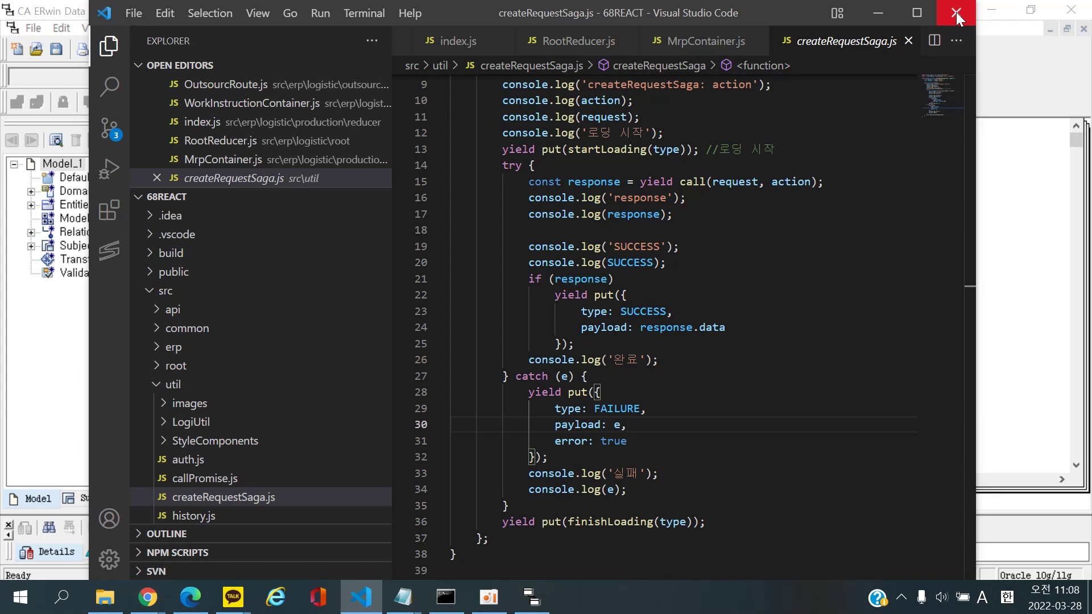
pyautogui.click(957, 11)
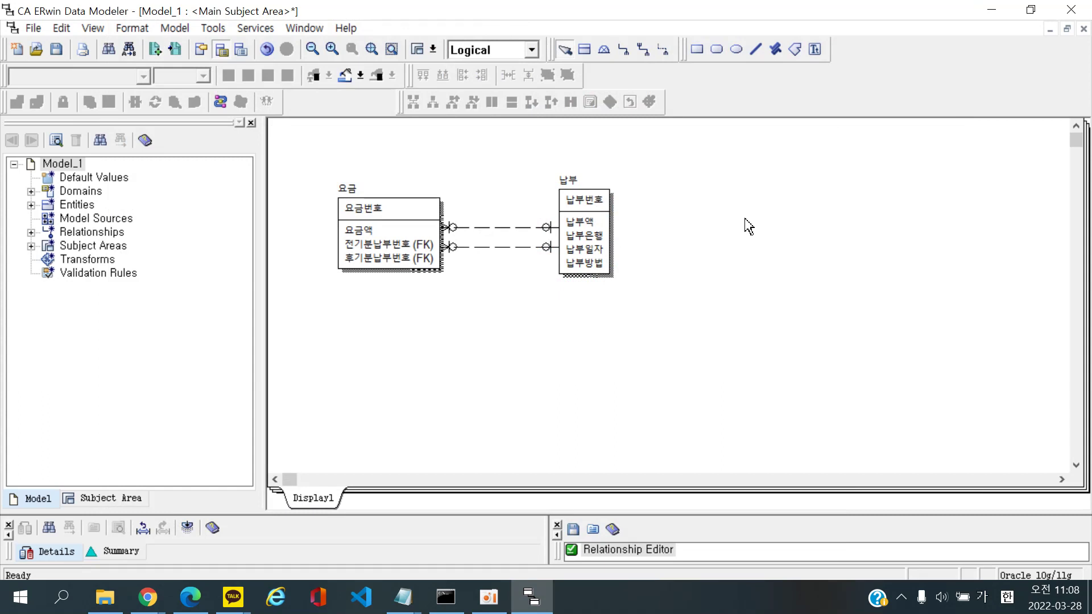
pyautogui.scroll(-2, 743, 226)
pyautogui.scroll(2, 750, 226)
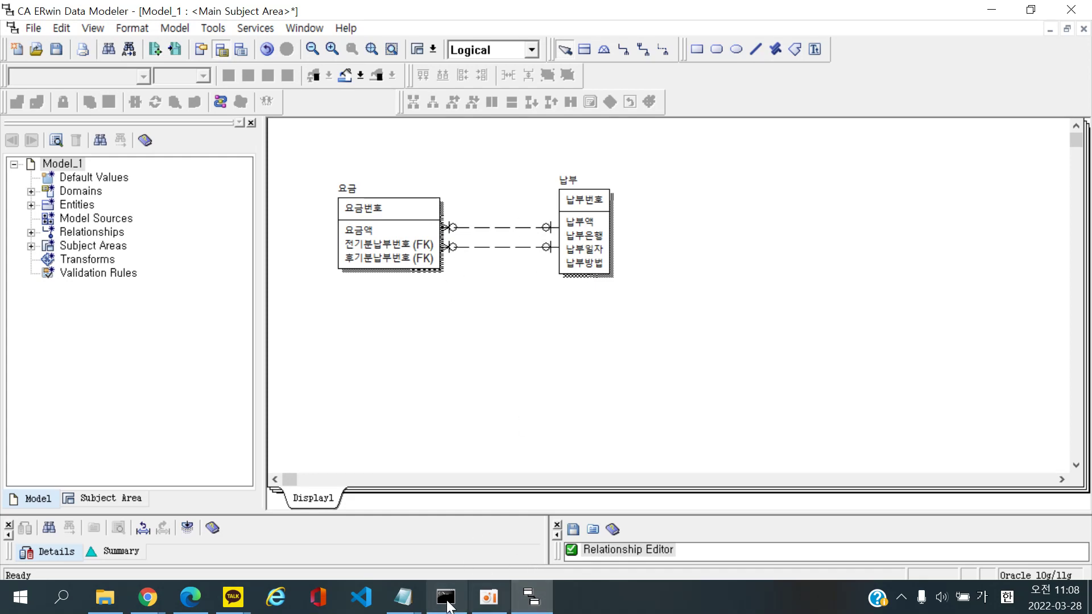
# Switch to the 데이타모델링.txt sample data and bring the 요금 and 납부 rows into view together
pyautogui.click(413, 604)
pyautogui.click(363, 543)
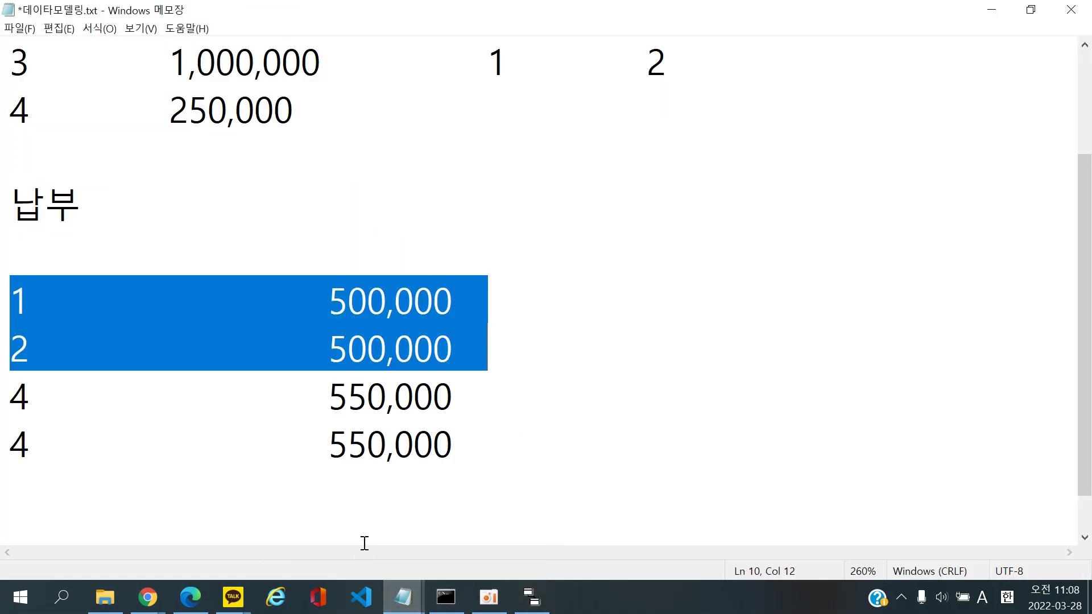
pyautogui.click(487, 453)
pyautogui.scroll(1, 574, 393)
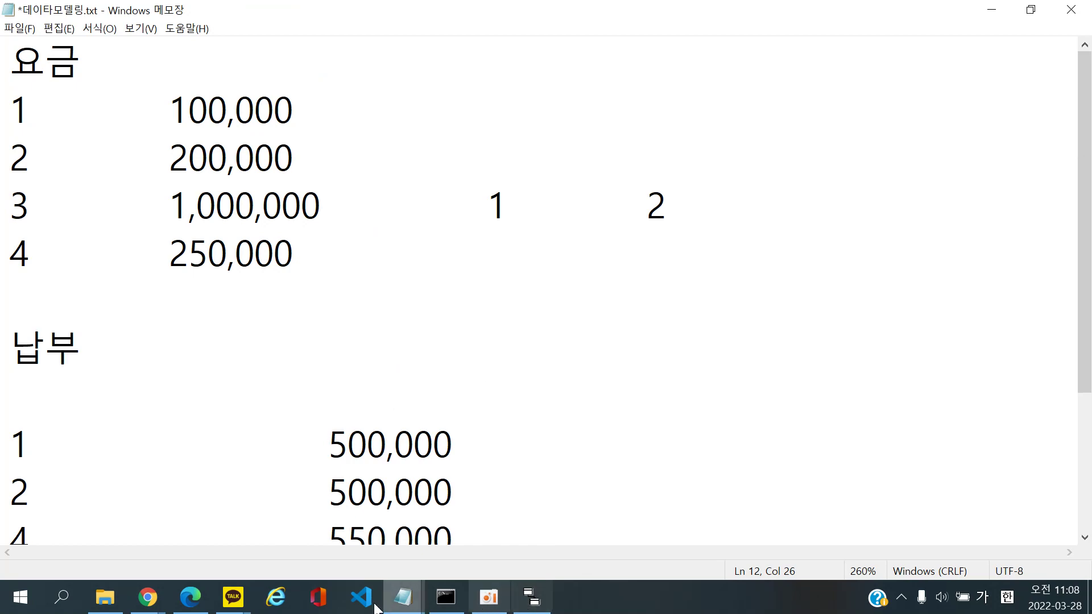
pyautogui.click(400, 608)
pyautogui.click(377, 567)
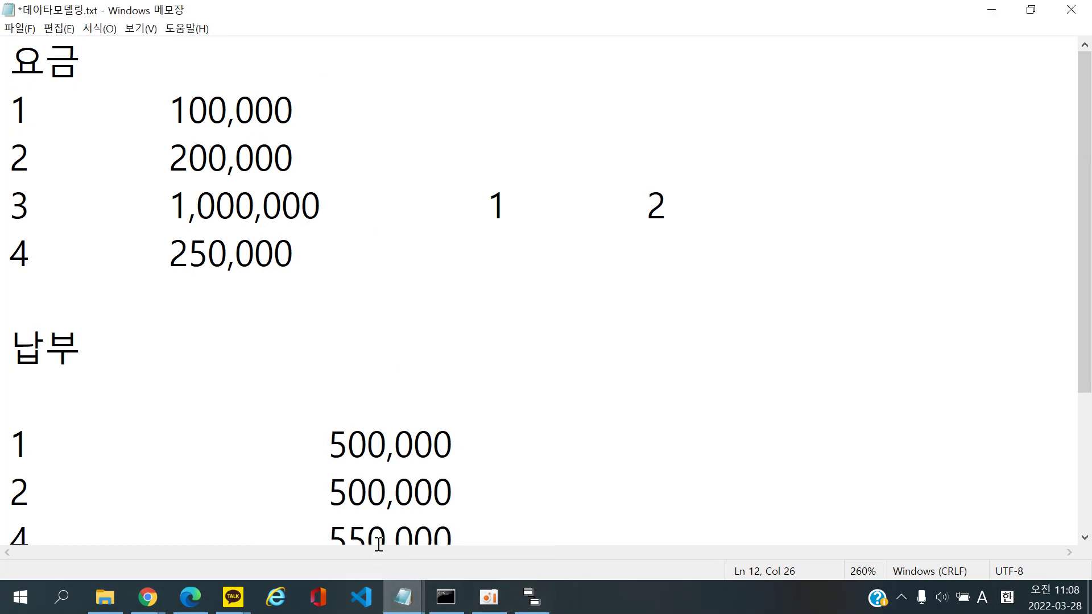
pyautogui.click(406, 421)
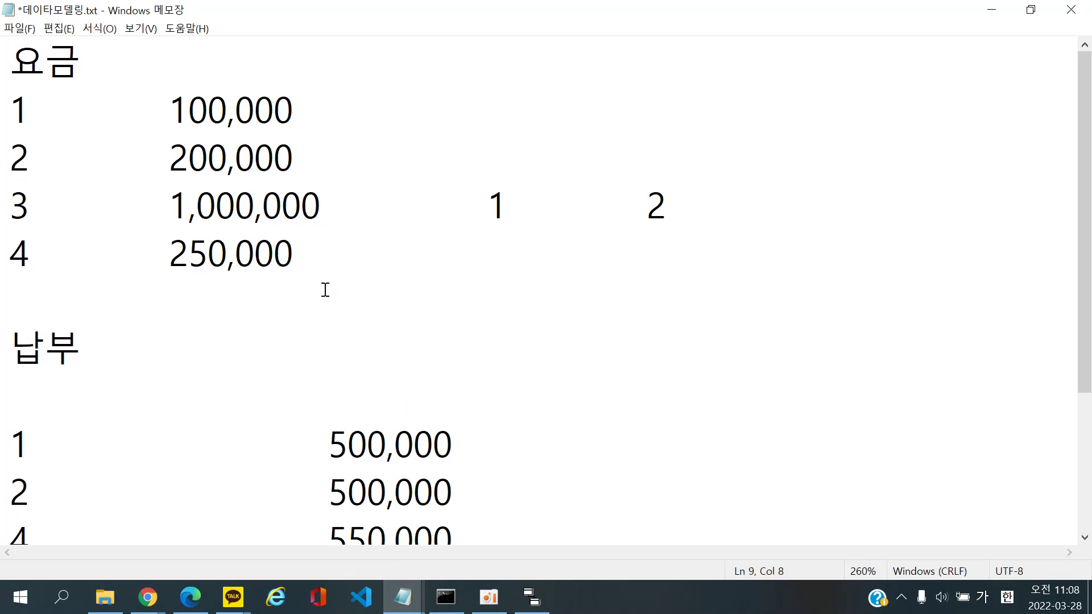
# Compare the third 요금 row of 1,000,000 with the first 500,000 row in 납부
pyautogui.moveTo(8, 206); pyautogui.dragTo(823, 196)
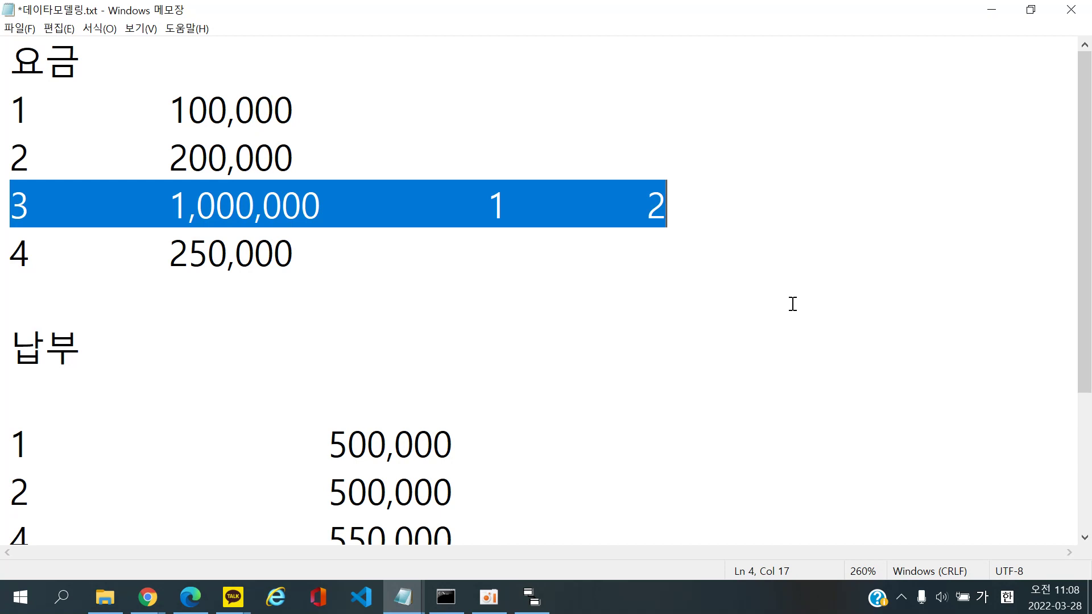
pyautogui.scroll(-2, 793, 304)
pyautogui.moveTo(2, 253); pyautogui.dragTo(673, 243)
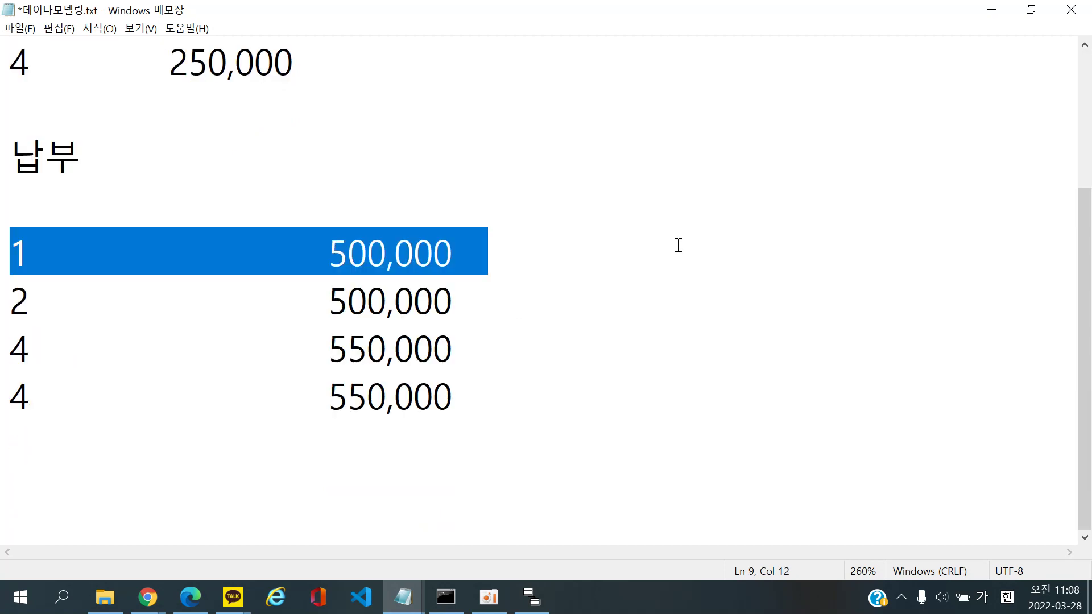
pyautogui.scroll(2, 673, 246)
pyautogui.moveTo(16, 189); pyautogui.dragTo(695, 205)
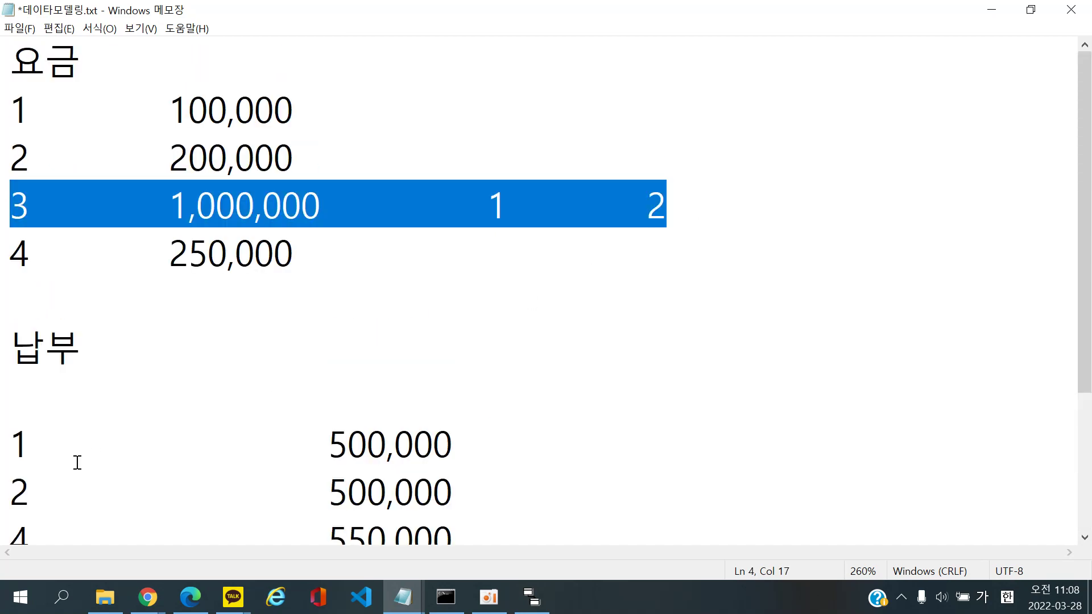
pyautogui.moveTo(3, 434); pyautogui.dragTo(668, 435)
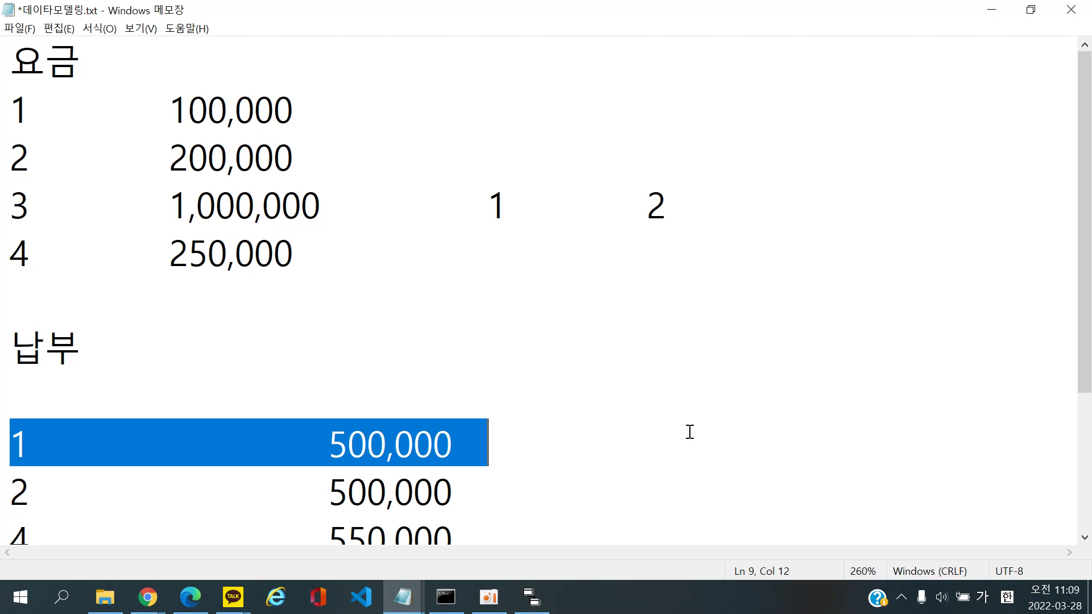
# Trace payment numbers 1 and 2 of the third 요금 row to the matching 납부 rows
pyautogui.doubleClick(498, 204)
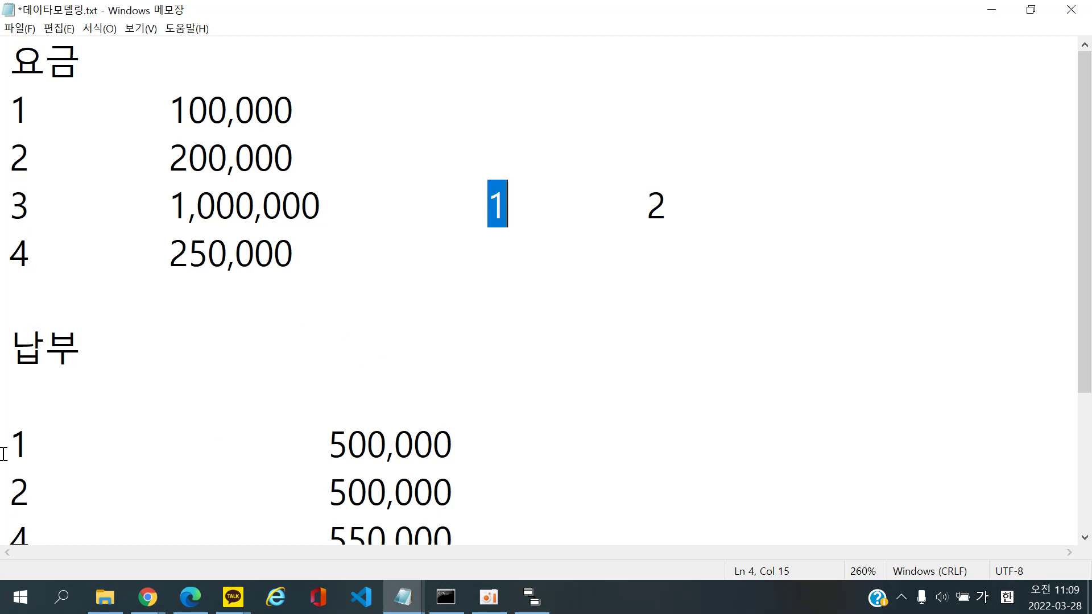
pyautogui.moveTo(3, 480); pyautogui.dragTo(592, 472)
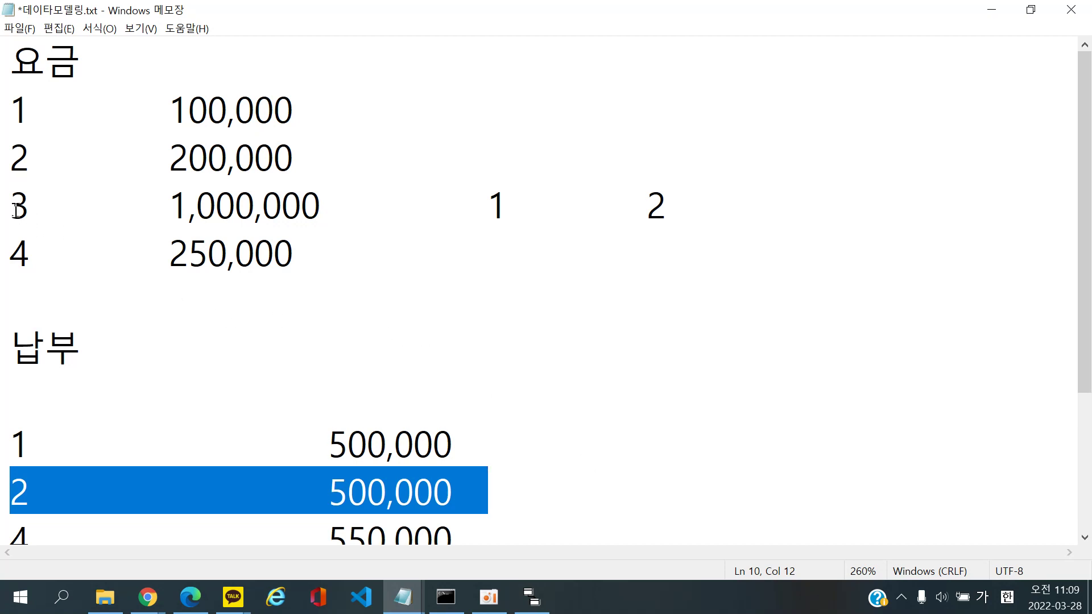
pyautogui.moveTo(5, 206); pyautogui.dragTo(839, 215)
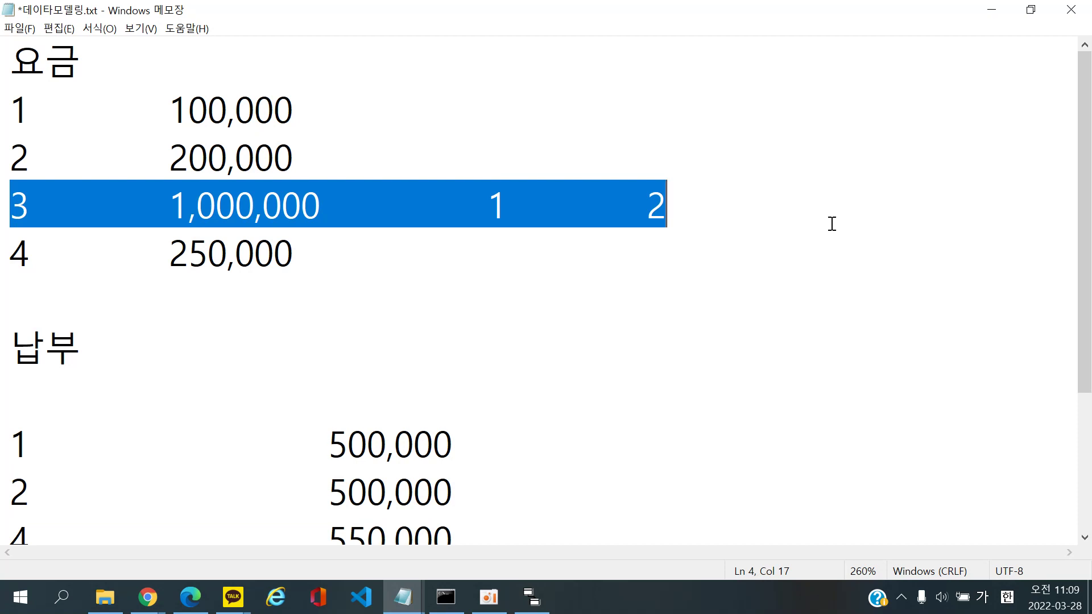
pyautogui.moveTo(2, 434); pyautogui.dragTo(590, 434)
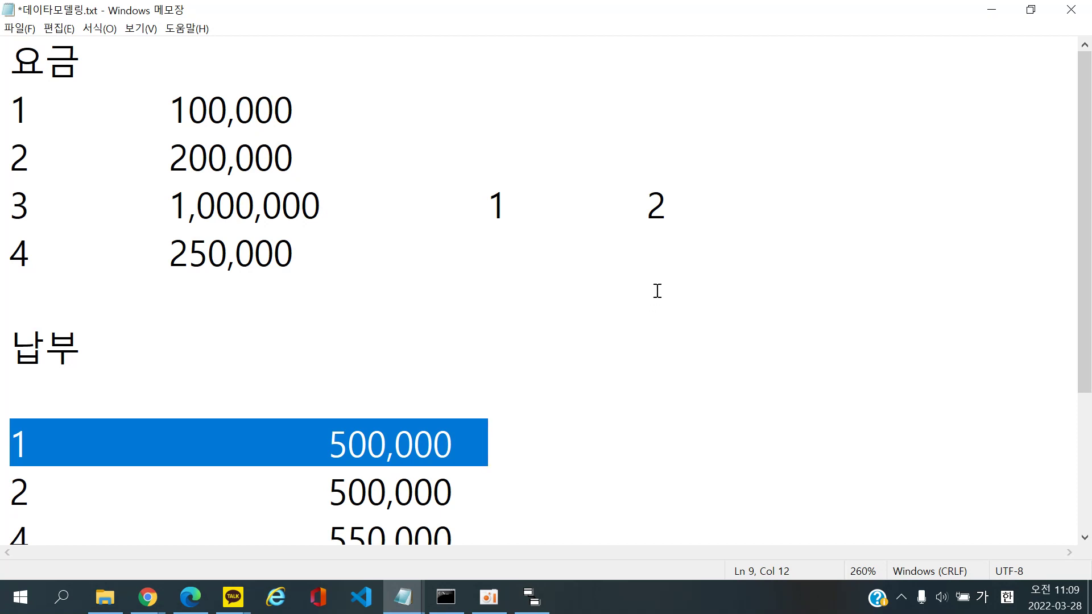
pyautogui.click(495, 205)
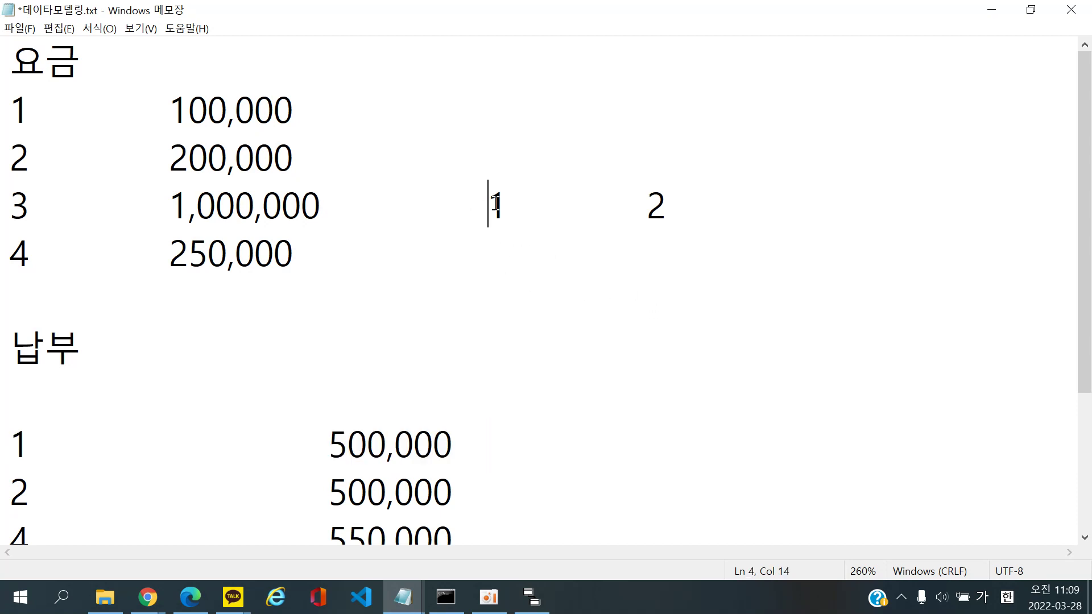
pyautogui.moveTo(496, 205); pyautogui.dragTo(503, 206)
# Switch to the ERwin diagram and examine the two foreign-key relationships between 요금 and 납부
pyautogui.click(531, 597)
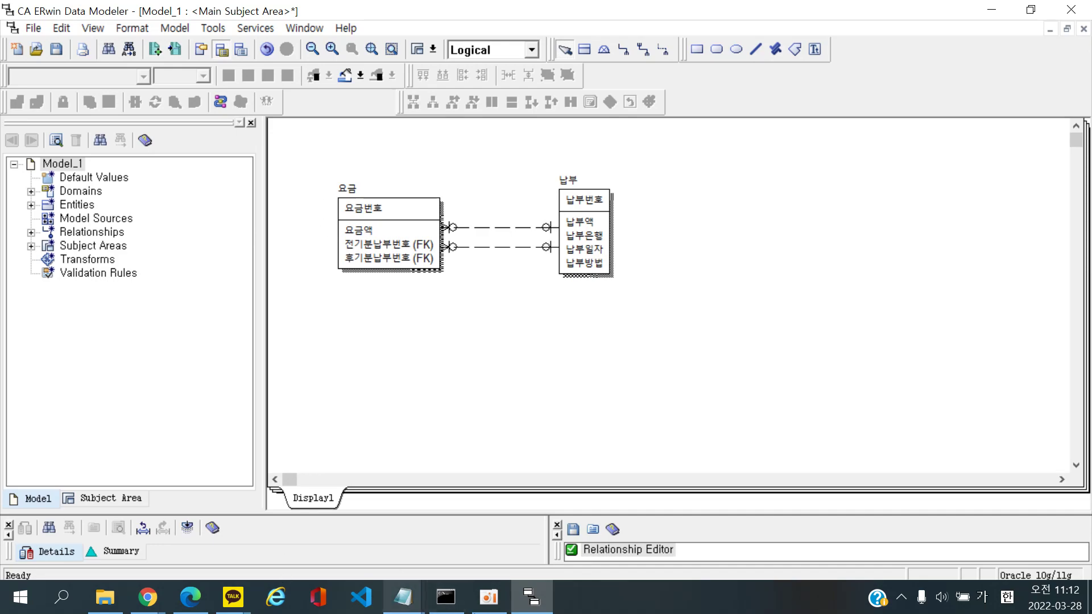
pyautogui.click(546, 604)
pyautogui.click(546, 604)
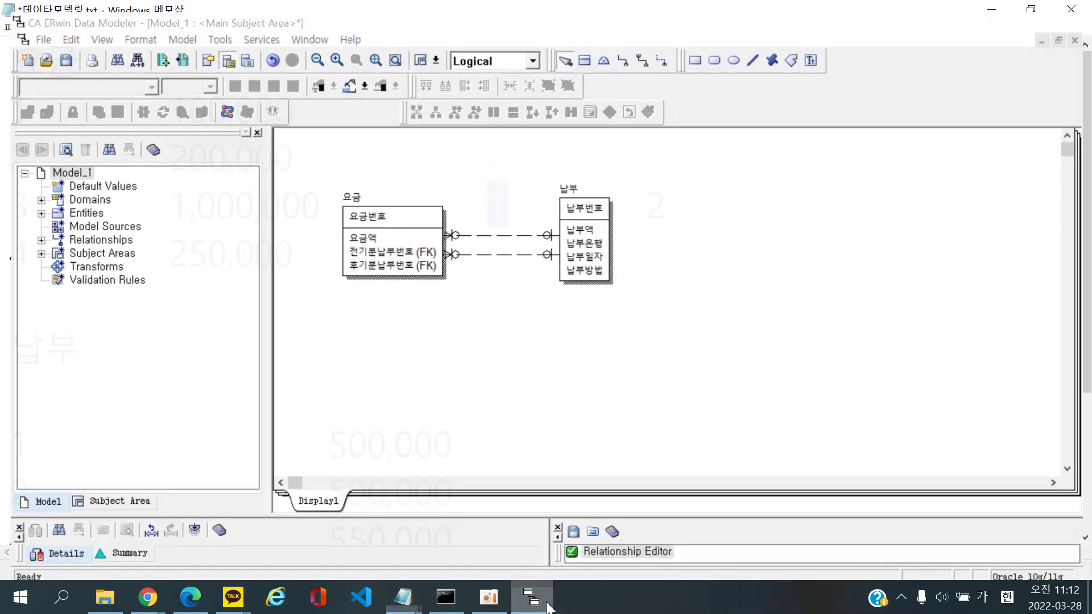
pyautogui.click(545, 602)
pyautogui.click(543, 592)
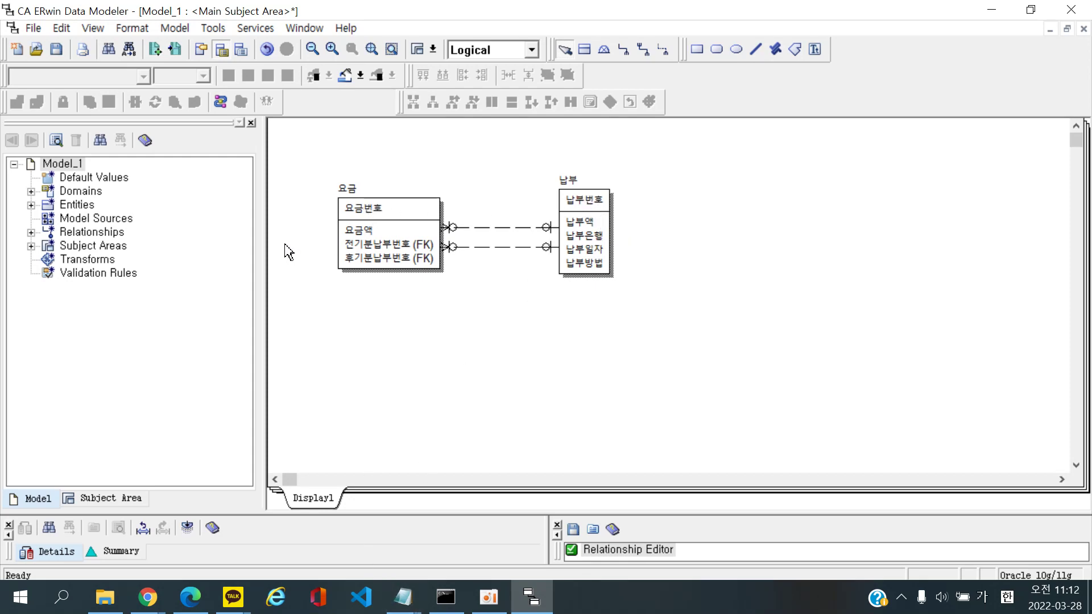
# Switch back to the 데이타모델링.txt sample data and delete the duplicate last 납부 row (4, 550,000)
pyautogui.moveTo(409, 605)
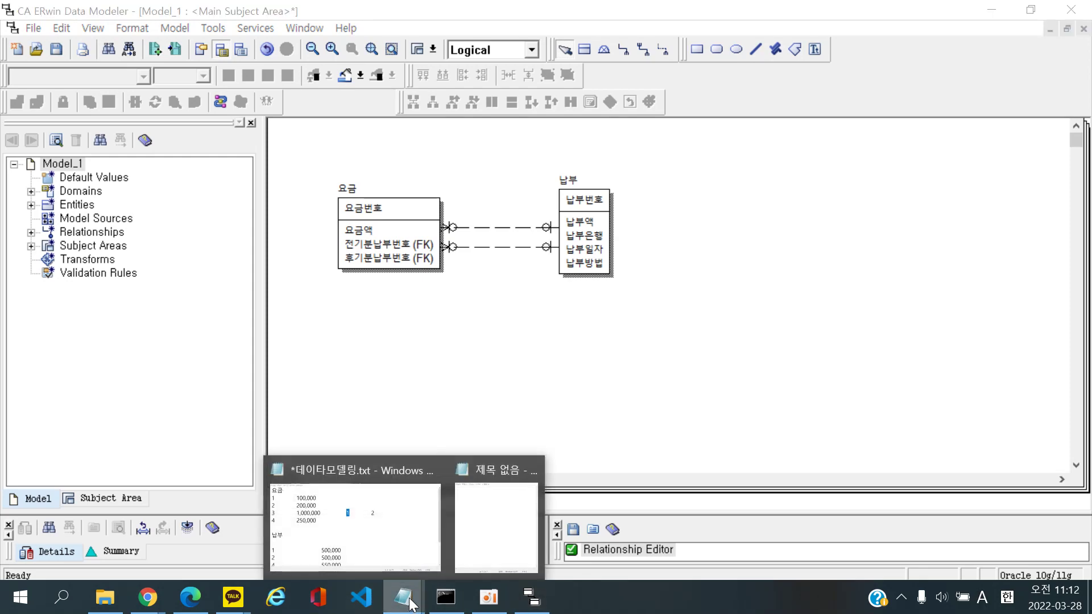
pyautogui.click(357, 514)
pyautogui.click(371, 404)
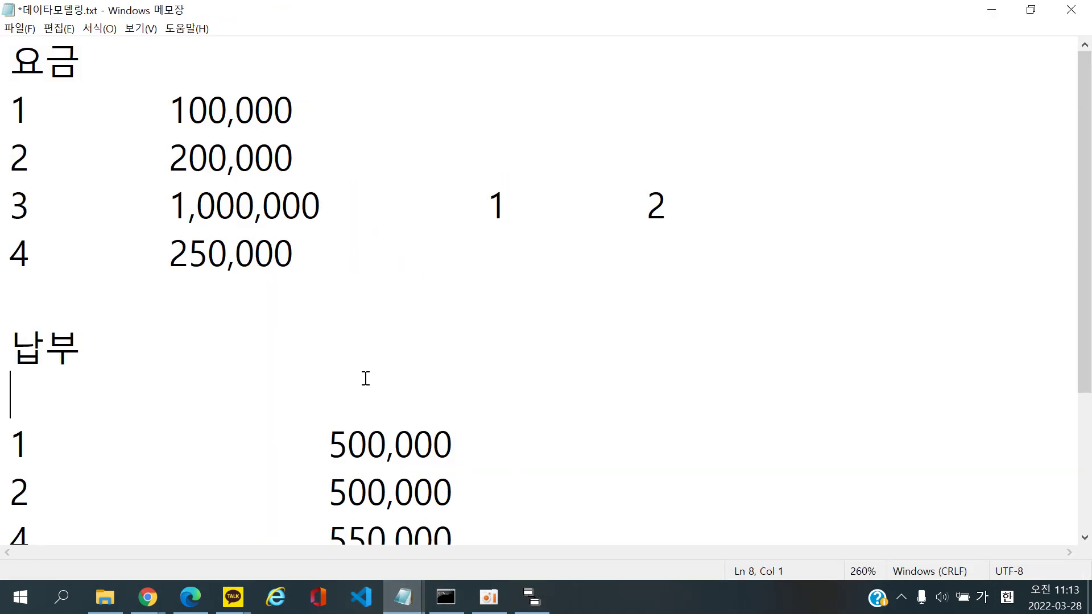
pyautogui.scroll(-1, 366, 378)
pyautogui.hotkey('ctrl', 'z')
pyautogui.hotkey('ctrl', 'z')
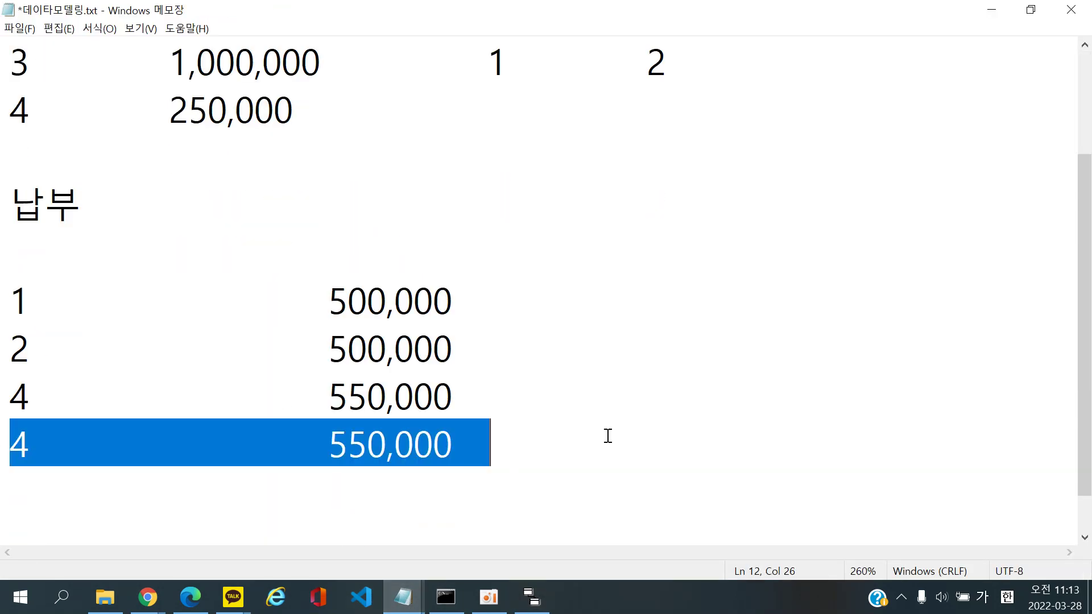
pyautogui.hotkey('ctrl', 'z')
pyautogui.click(607, 437)
pyautogui.scroll(1, 607, 436)
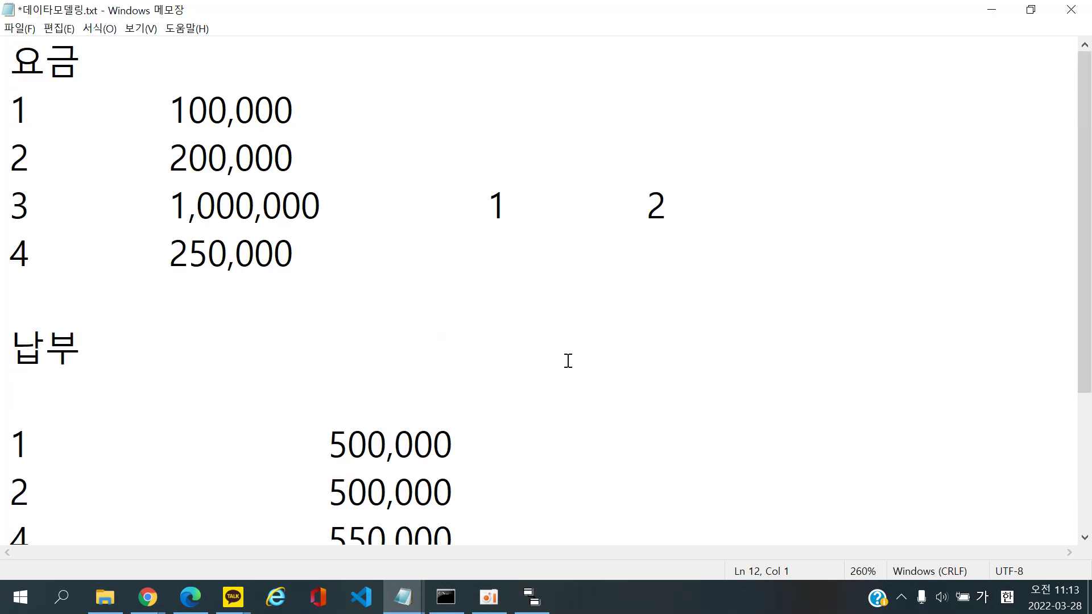
# Append payment number 4 as a third column to the first, second and fourth 요금 rows
pyautogui.click(474, 101)
pyautogui.scroll(-2, 55, 496)
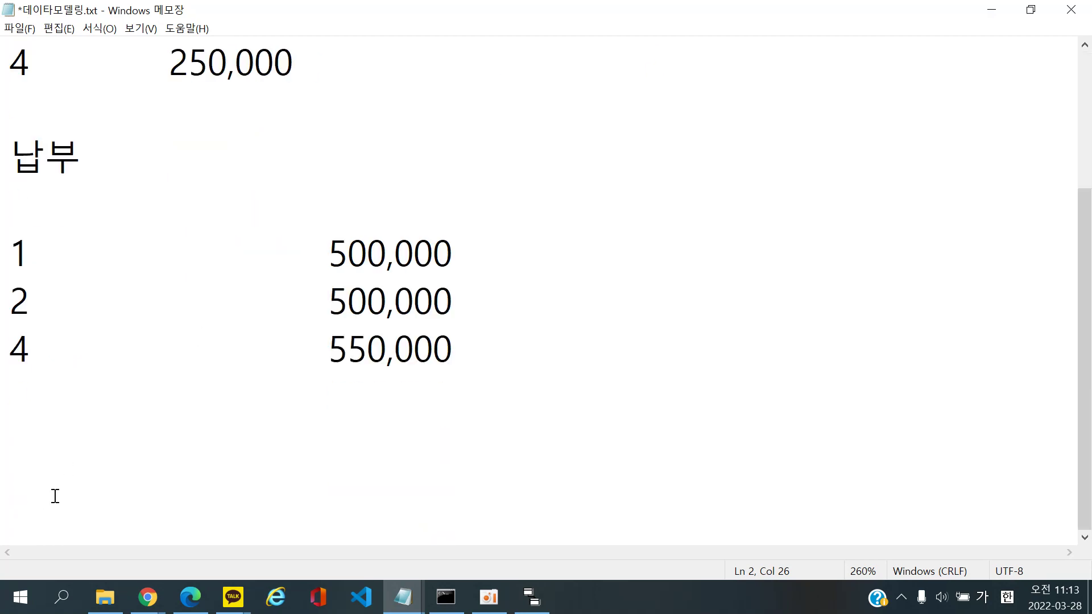
pyautogui.moveTo(9, 370); pyautogui.dragTo(556, 347)
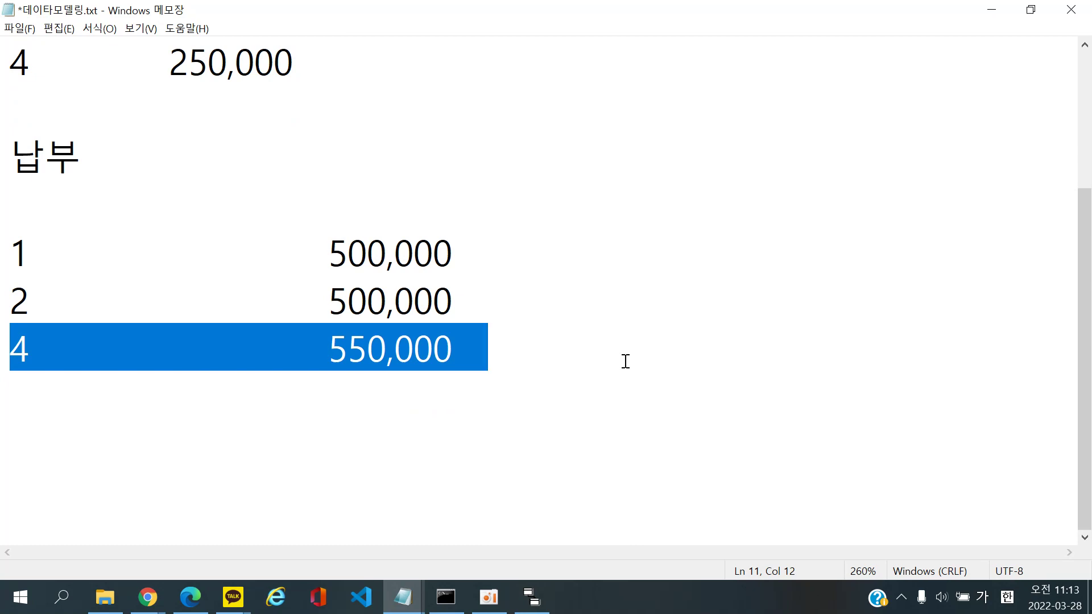
pyautogui.scroll(2, 625, 359)
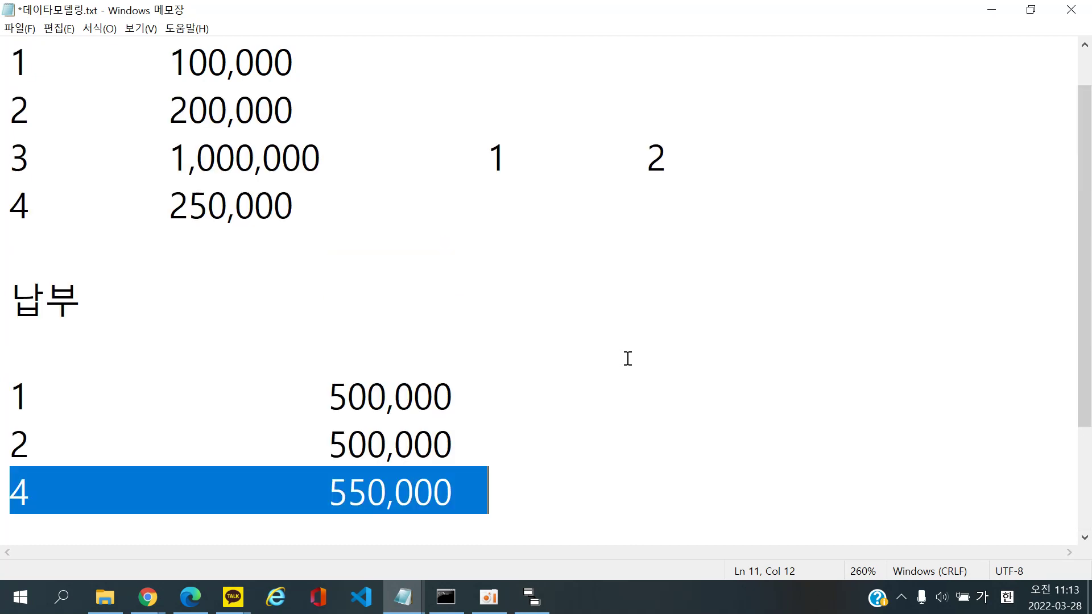
pyautogui.click(476, 108)
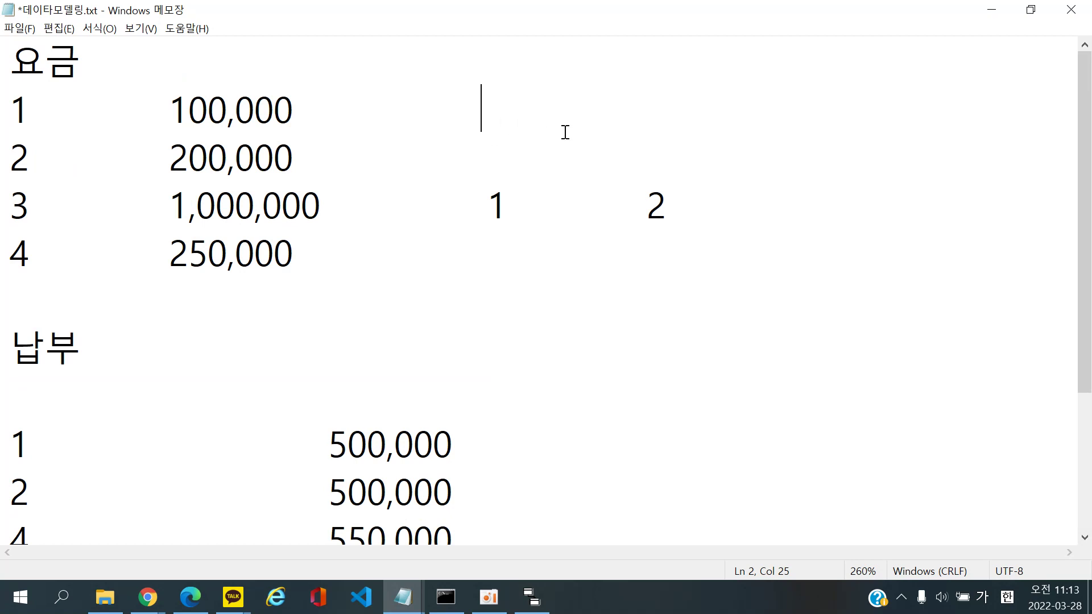
pyautogui.write('4')
pyautogui.click(571, 165)
pyautogui.press('Tab')
pyautogui.write('4')
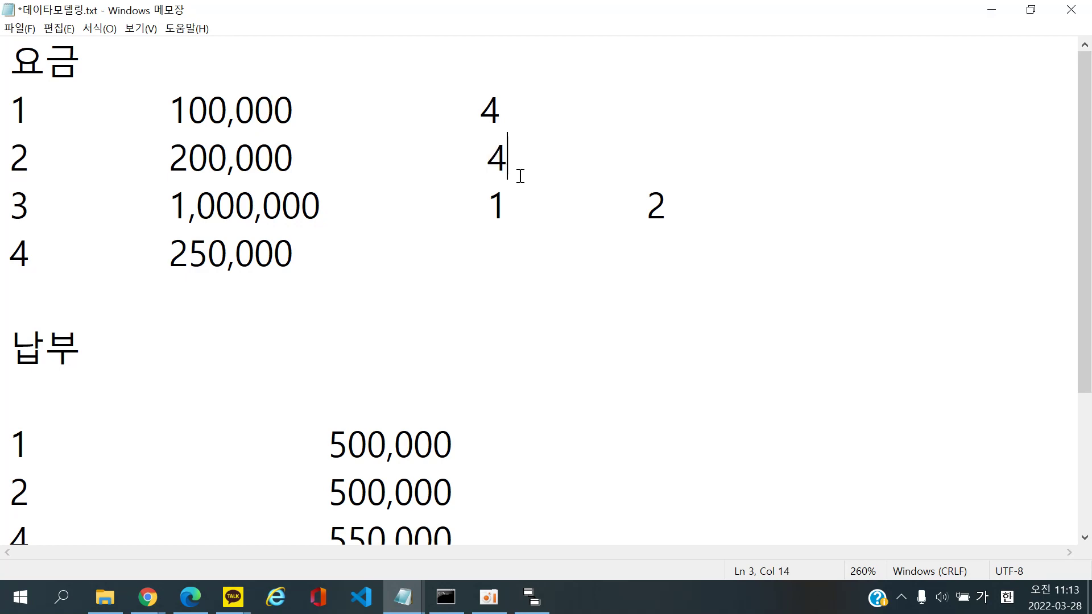
pyautogui.click(497, 250)
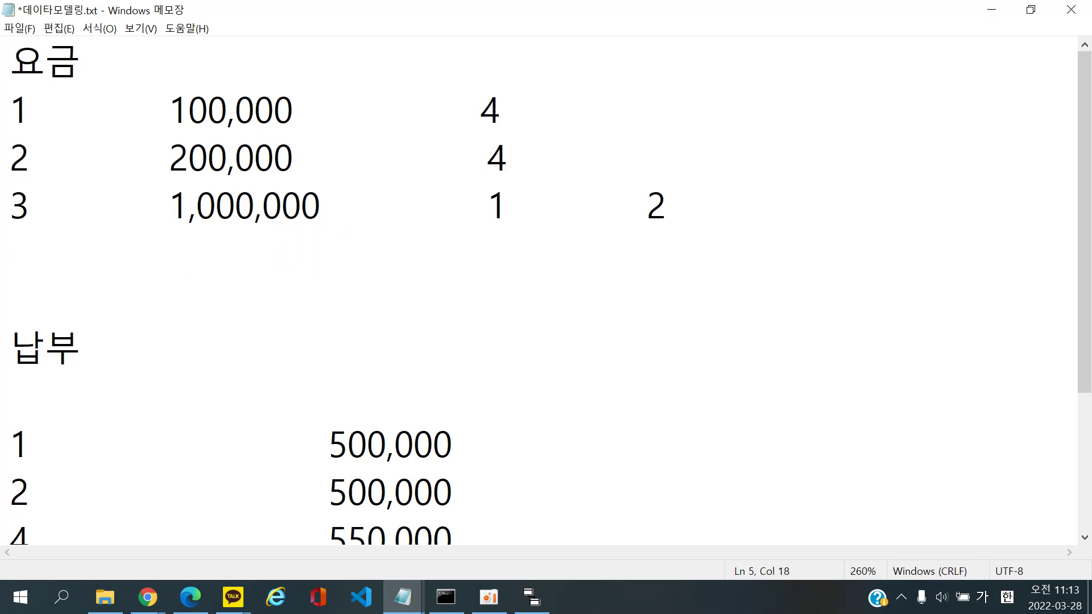
pyautogui.write('4          250,000          4')
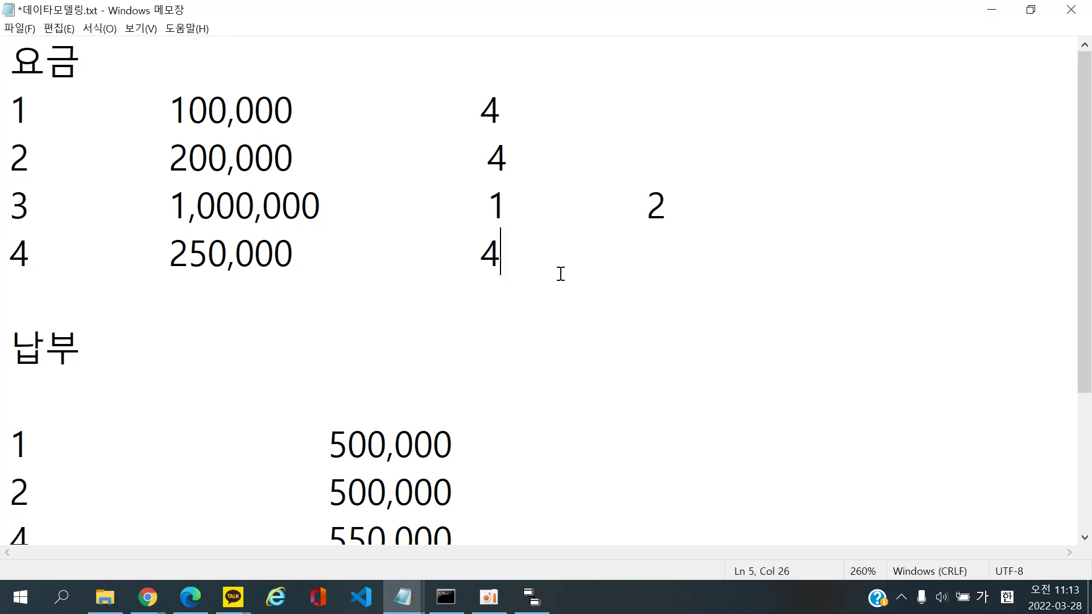
# Match the 요금 rows that carry payment number 4 against the 550,000 row in 납부
pyautogui.scroll(-1, 561, 274)
pyautogui.moveTo(4, 348); pyautogui.dragTo(691, 351)
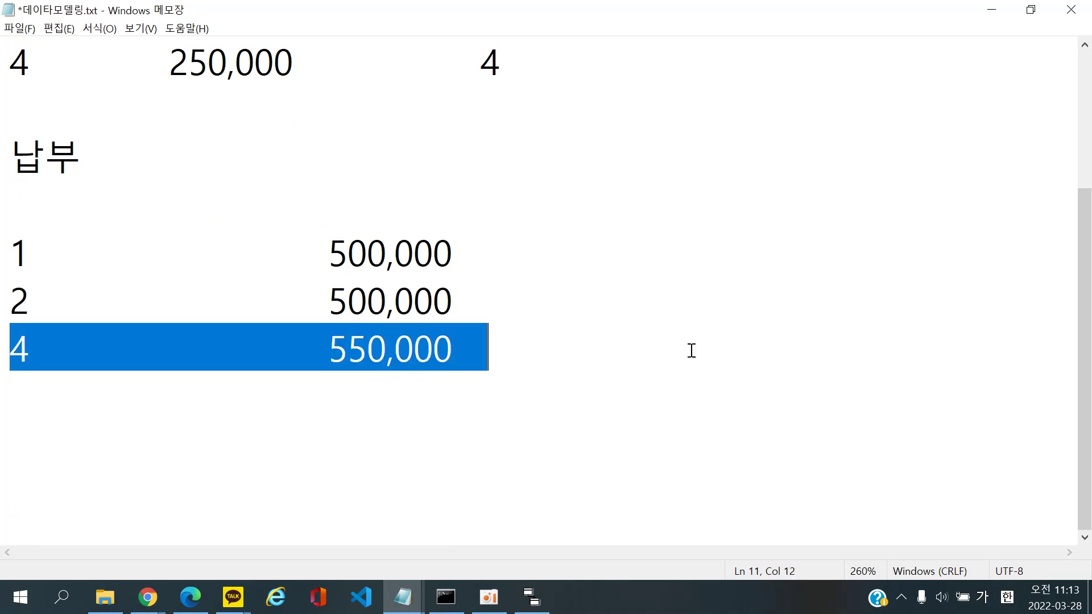
pyautogui.scroll(1, 792, 311)
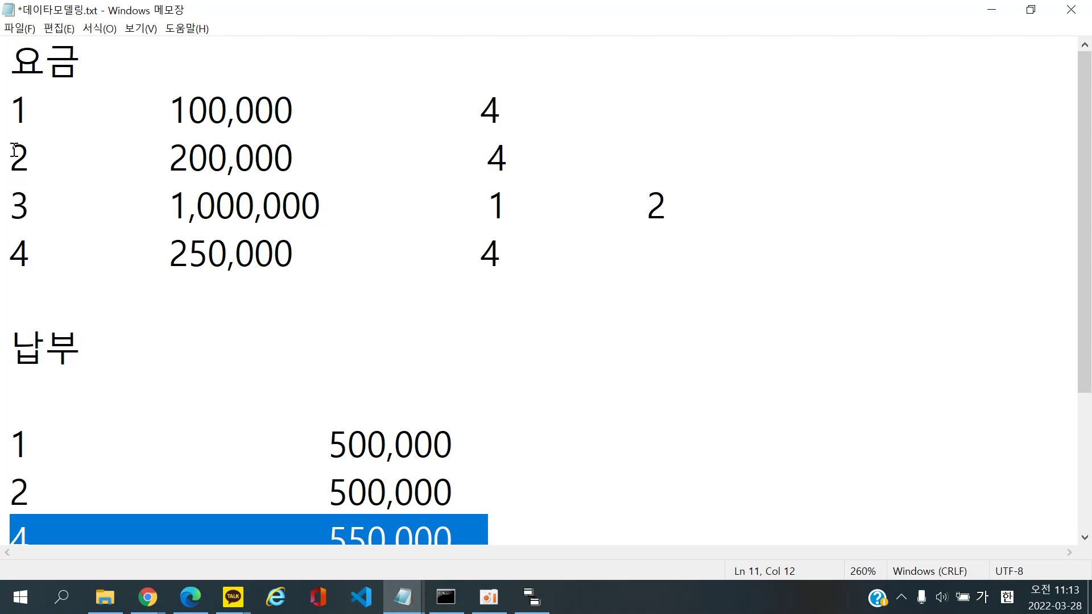
pyautogui.moveTo(11, 252); pyautogui.dragTo(598, 302)
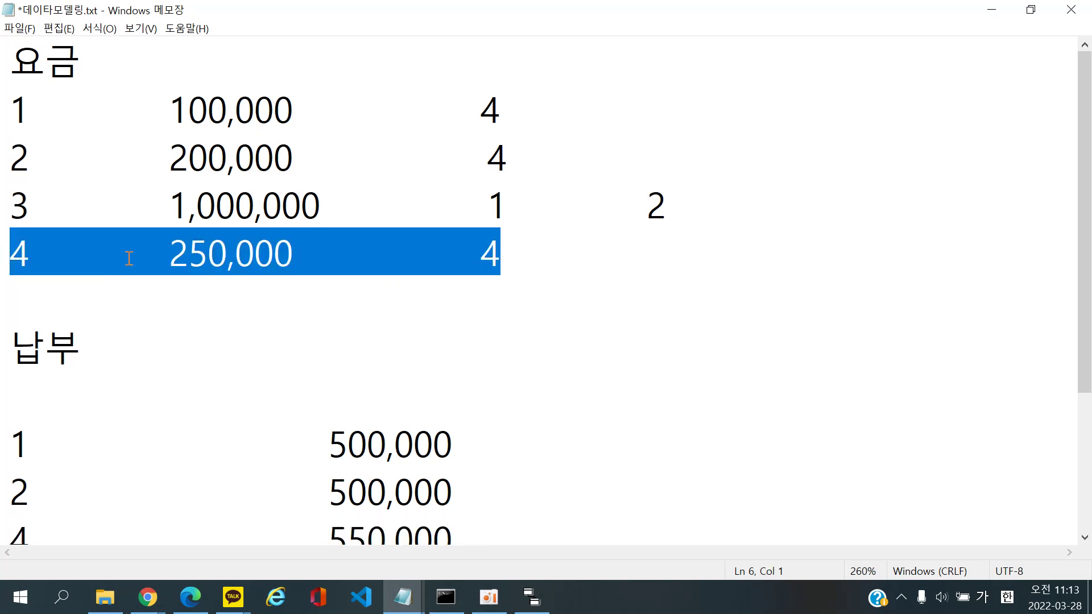
pyautogui.scroll(-1, 154, 253)
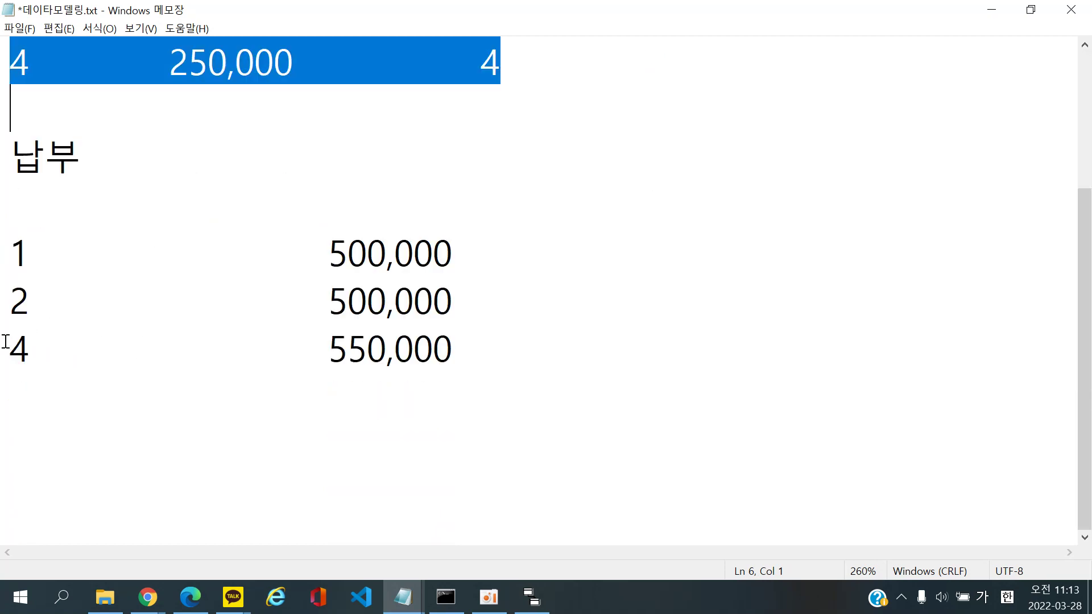
pyautogui.moveTo(10, 343); pyautogui.dragTo(675, 383)
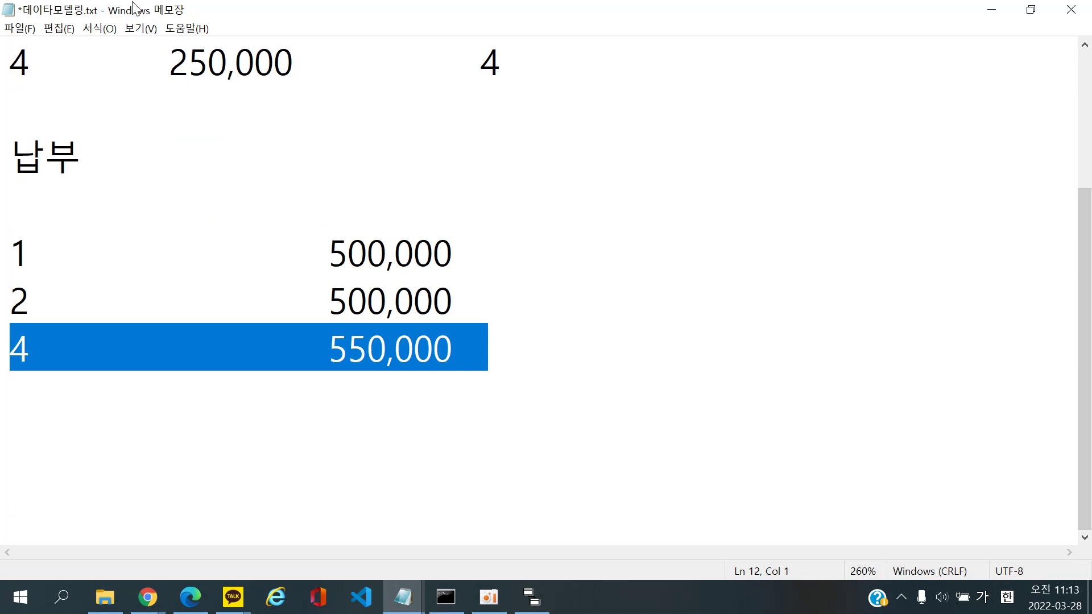
pyautogui.click(283, 349)
pyautogui.moveTo(3, 342); pyautogui.dragTo(599, 349)
pyautogui.scroll(2, 364, 94)
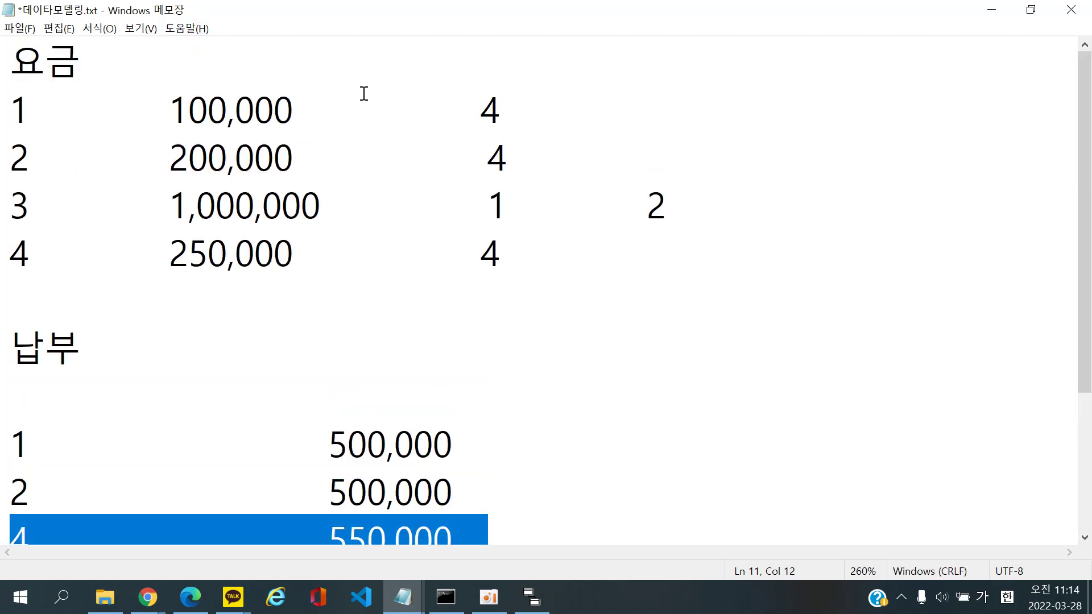
# Examine the third 요금 row's amount and its two payment numbers against the 납부 list
pyautogui.click(483, 271)
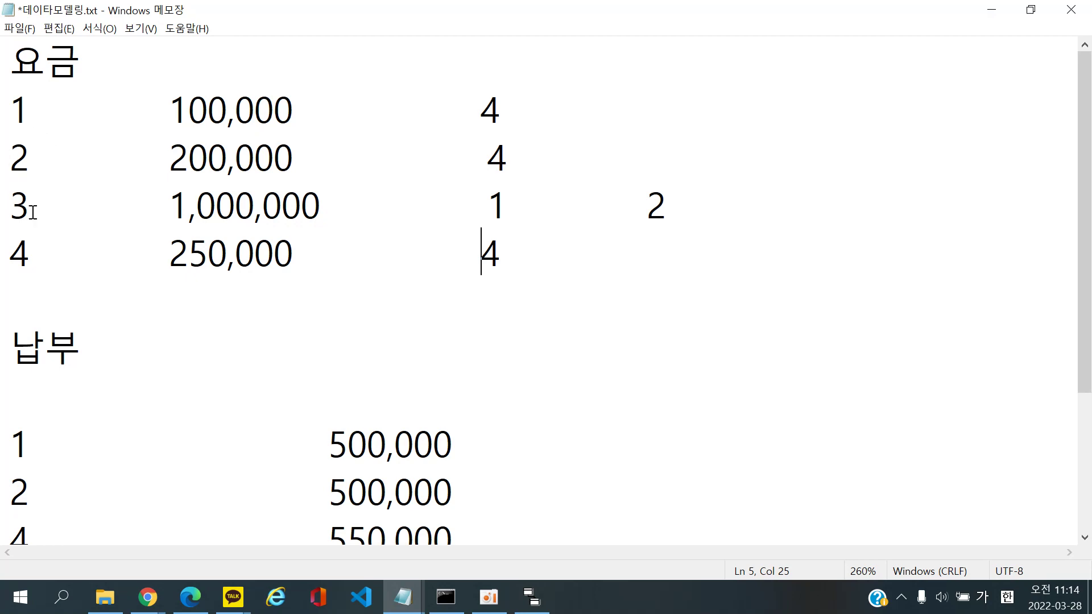
pyautogui.moveTo(3, 212); pyautogui.dragTo(784, 200)
pyautogui.click(783, 200)
pyautogui.moveTo(2, 212); pyautogui.dragTo(319, 206)
pyautogui.click(474, 206)
pyautogui.moveTo(474, 206); pyautogui.dragTo(857, 207)
pyautogui.scroll(-2, 695, 244)
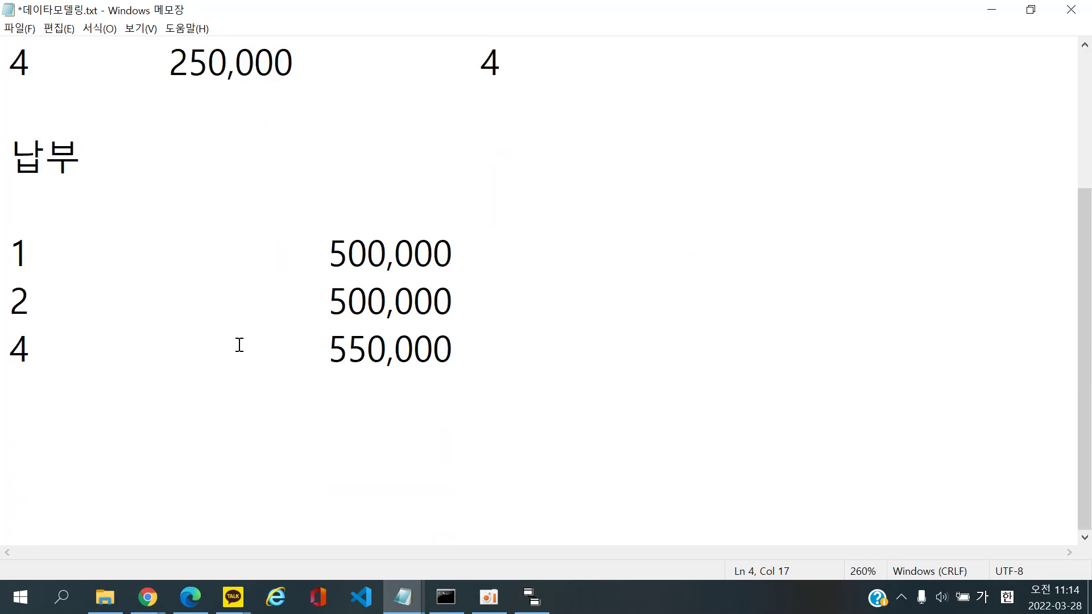
# Highlight the 550,000 row in the 납부 list and compare it with the 요금 rows
pyautogui.moveTo(3, 348); pyautogui.dragTo(640, 401)
pyautogui.scroll(2, 534, 307)
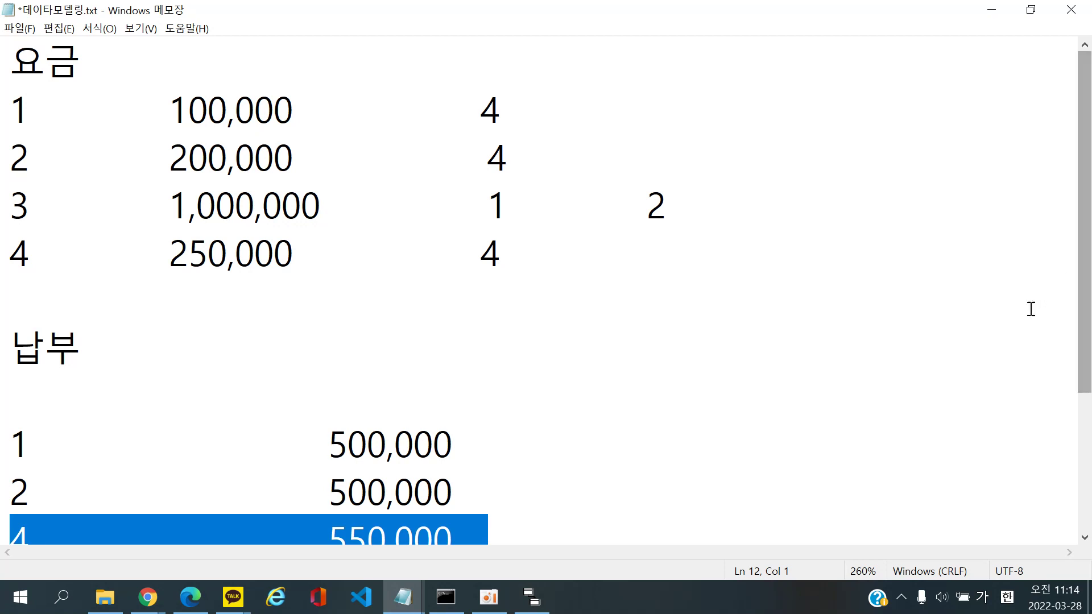
# Switch to the textbook PDF in Edge and read ahead to the 1:1 relationship section, examining the 청구–출급 diagram in figure 3-5
pyautogui.moveTo(442, 607)
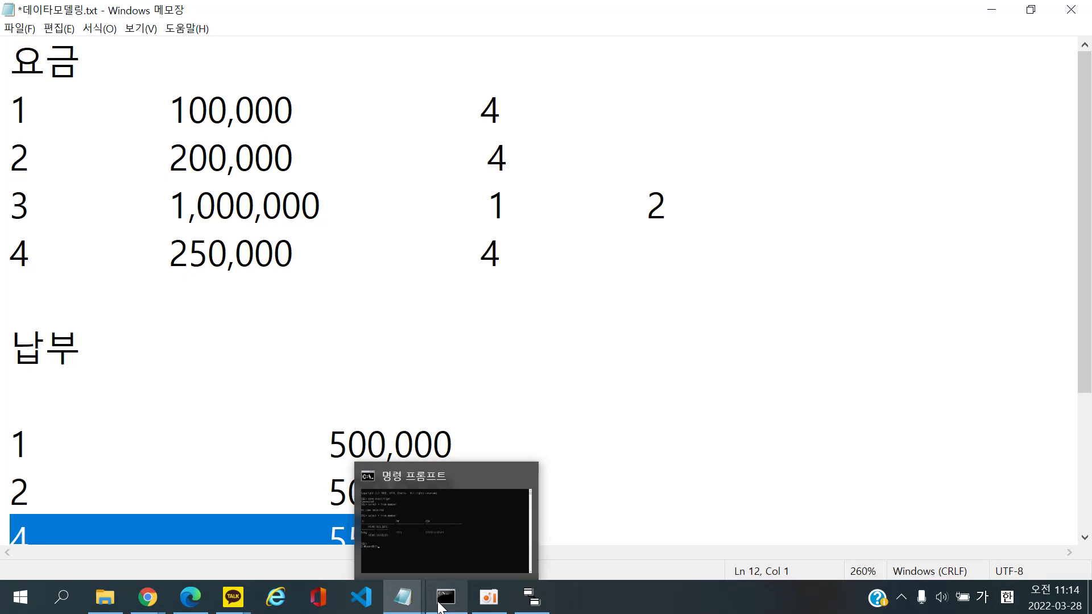
pyautogui.click(190, 597)
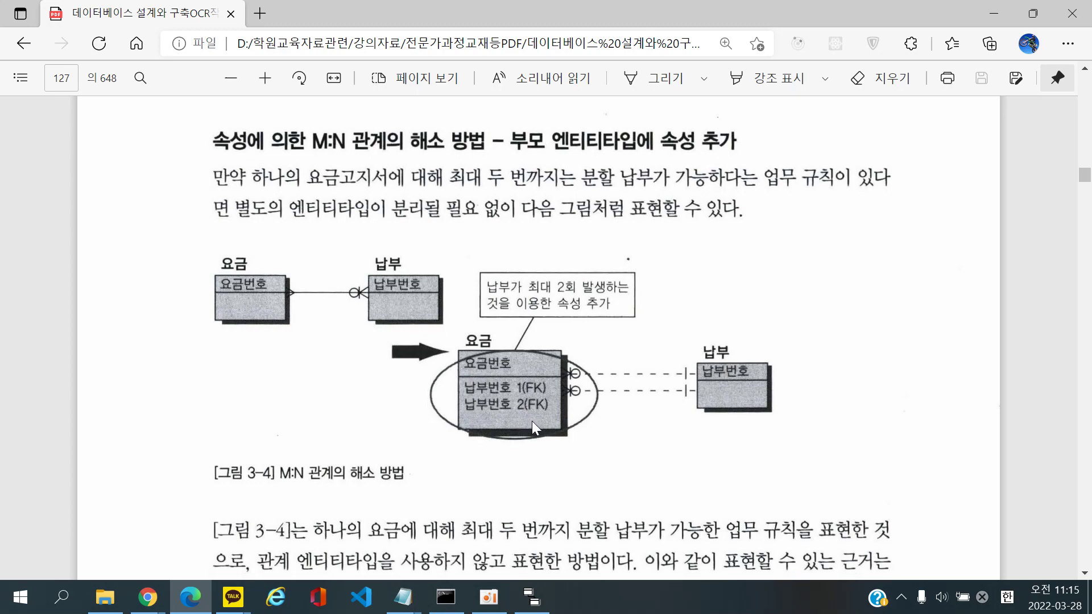
pyautogui.scroll(-10, 532, 421)
pyautogui.scroll(-12, 546, 427)
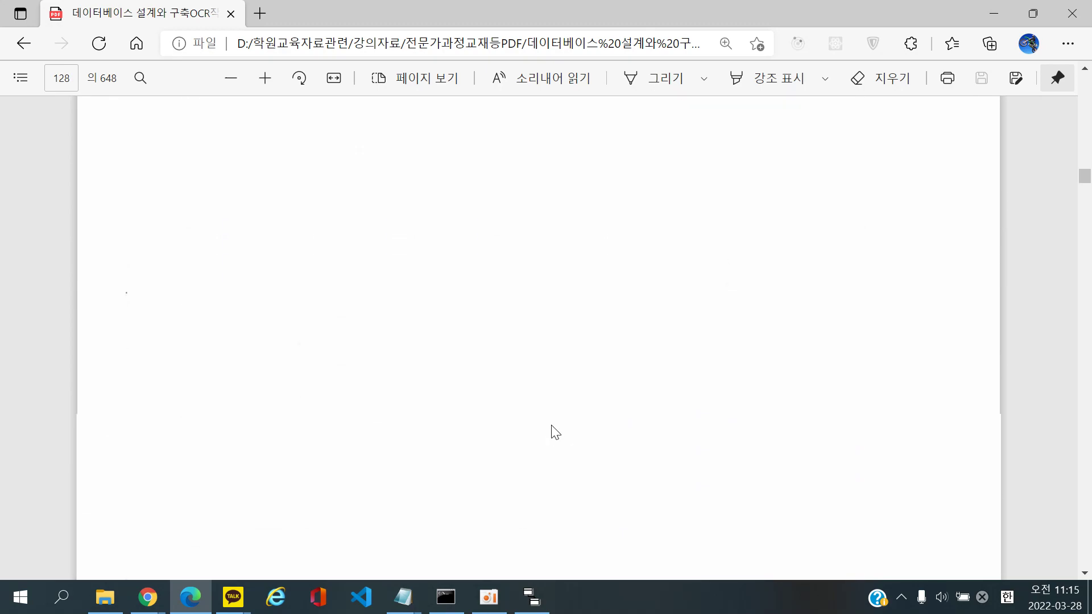
pyautogui.scroll(-15, 557, 428)
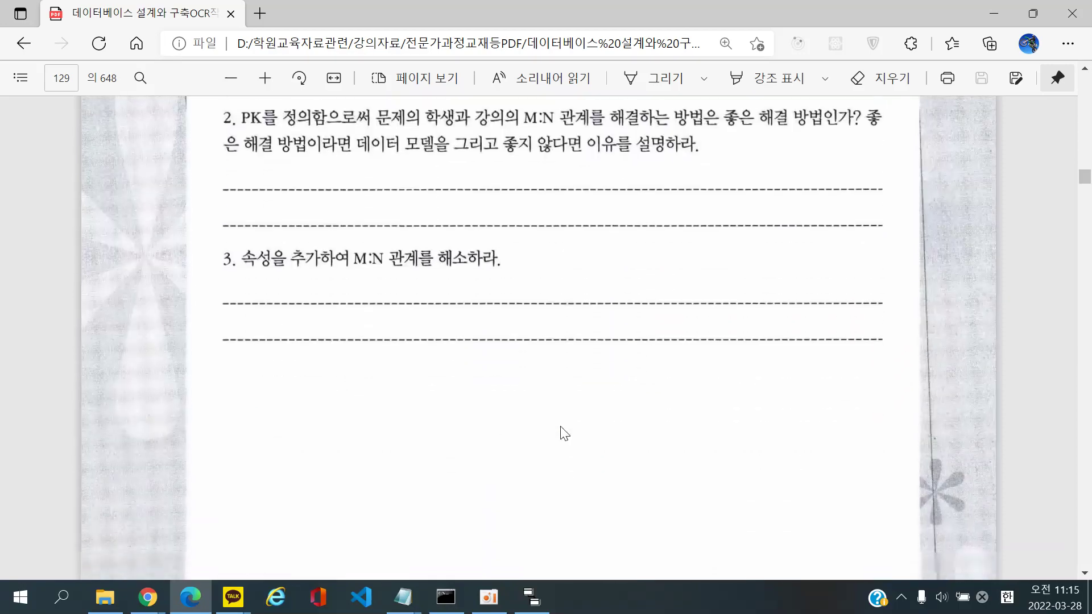
pyautogui.scroll(-1, 567, 427)
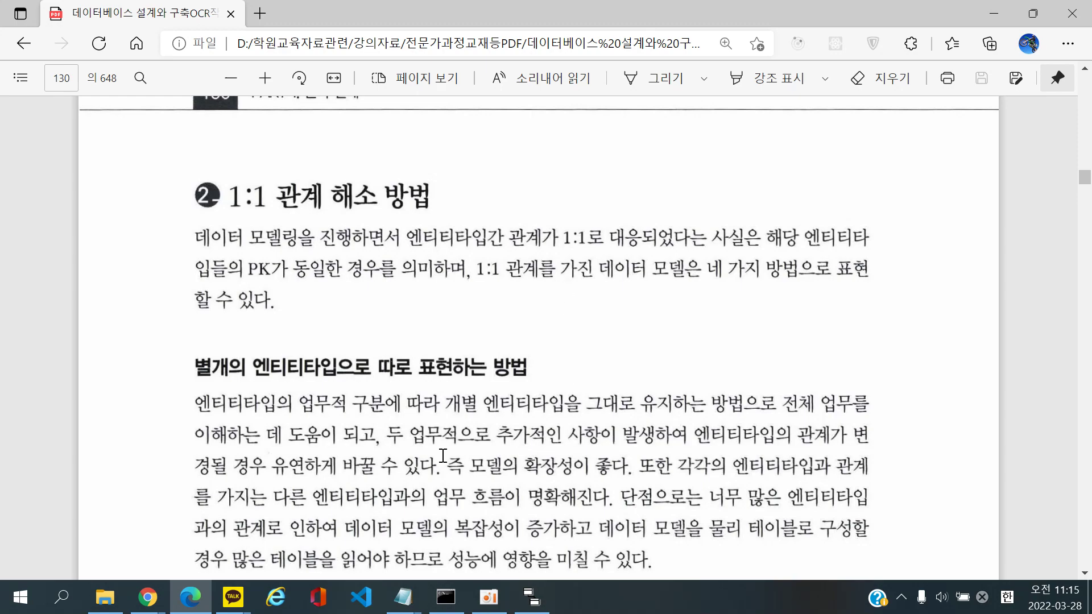
pyautogui.scroll(-7, 534, 456)
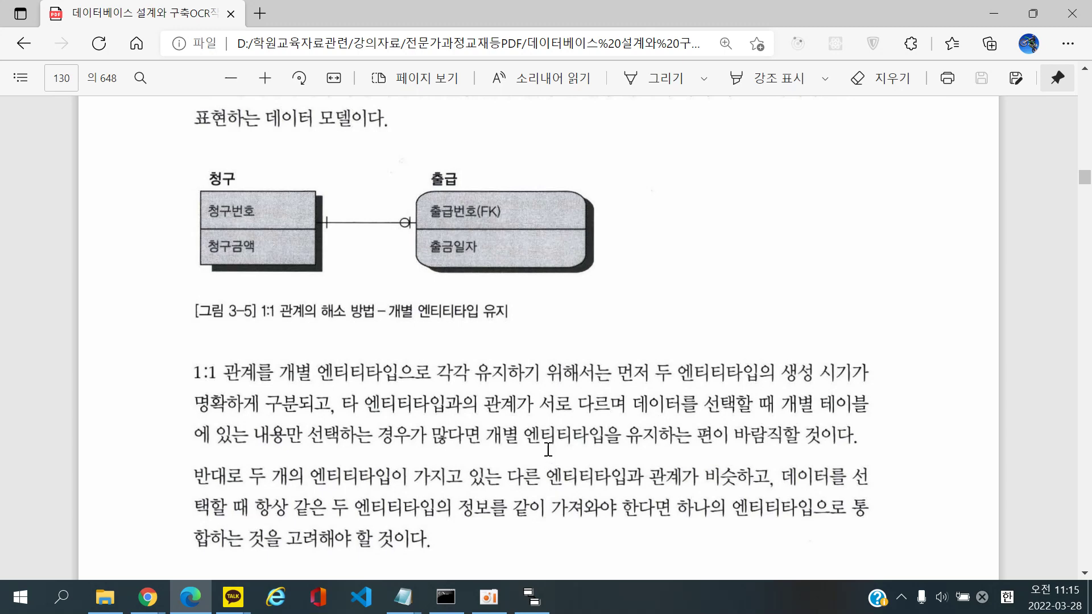
pyautogui.scroll(1, 548, 390)
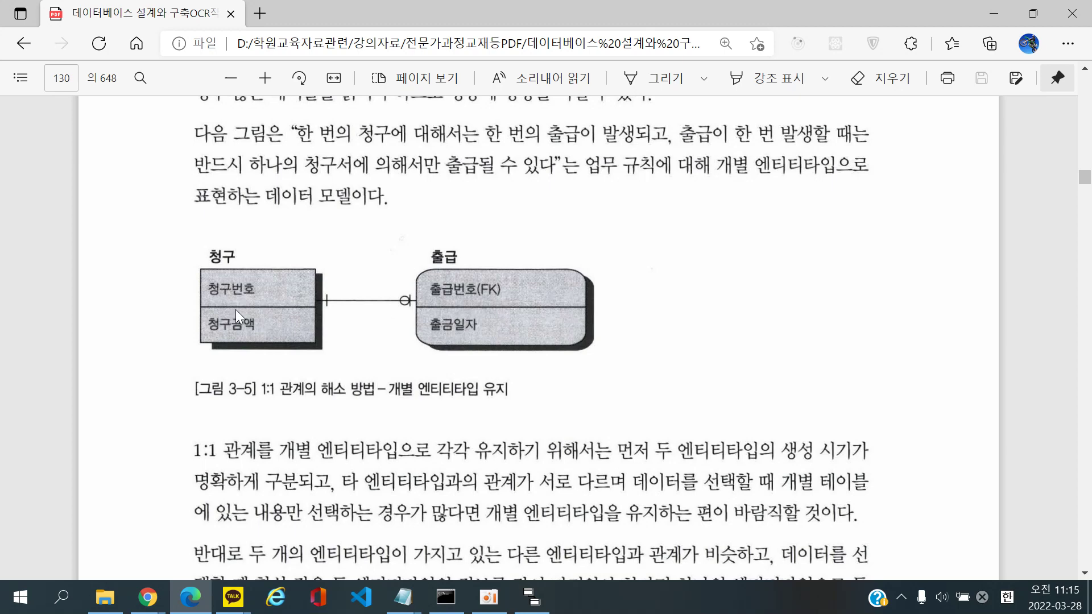
# Switch to ERwin and add a new entity named 청구 below the 요금 entity
pyautogui.click(538, 600)
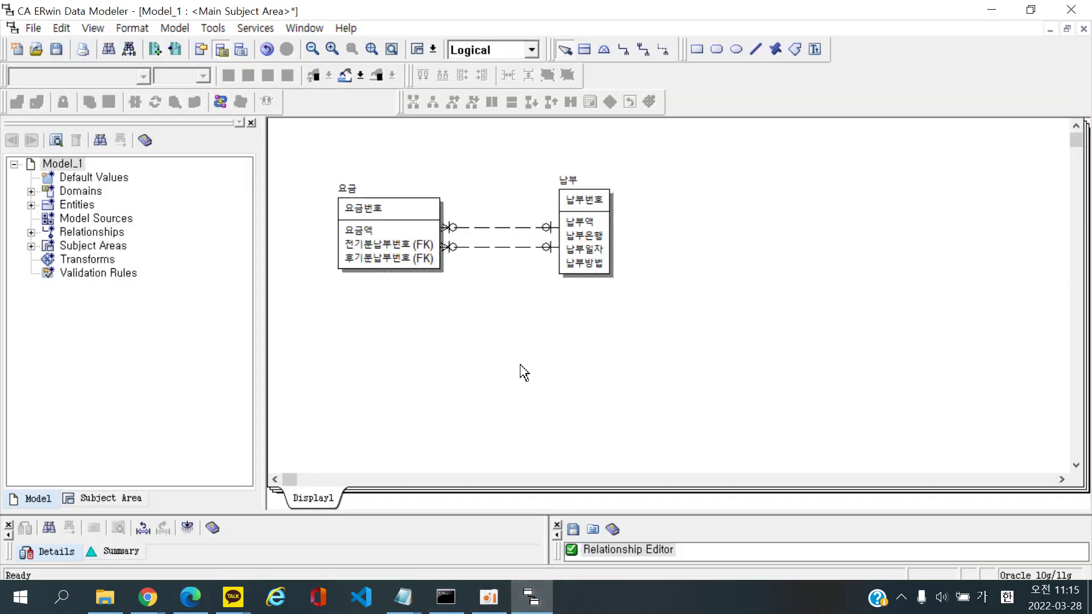
pyautogui.click(584, 49)
pyautogui.click(382, 350)
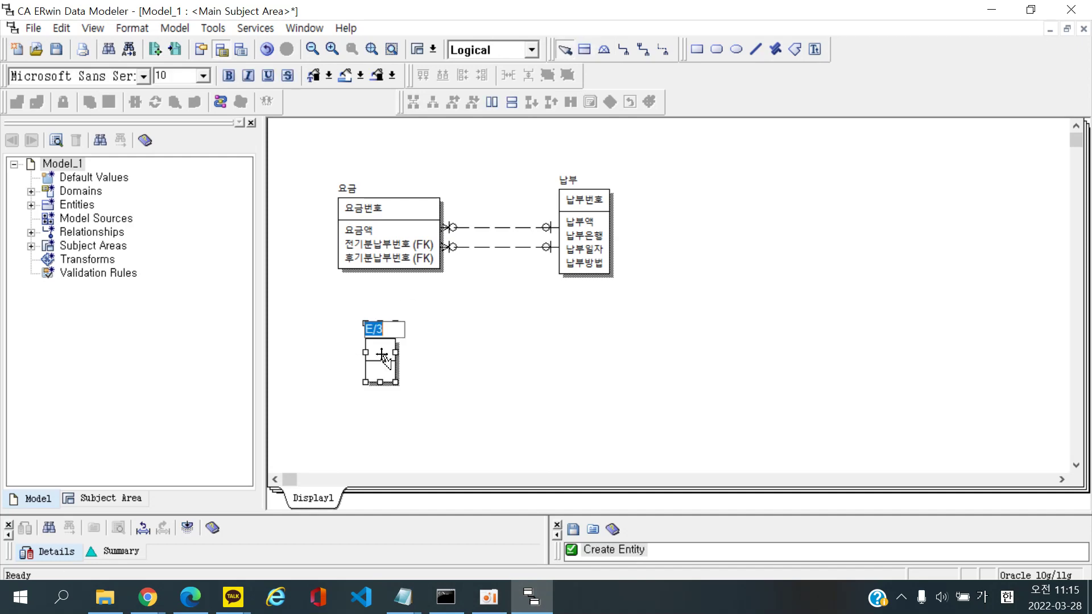
pyautogui.write('ㅊㅓㅇㄱㅜ')
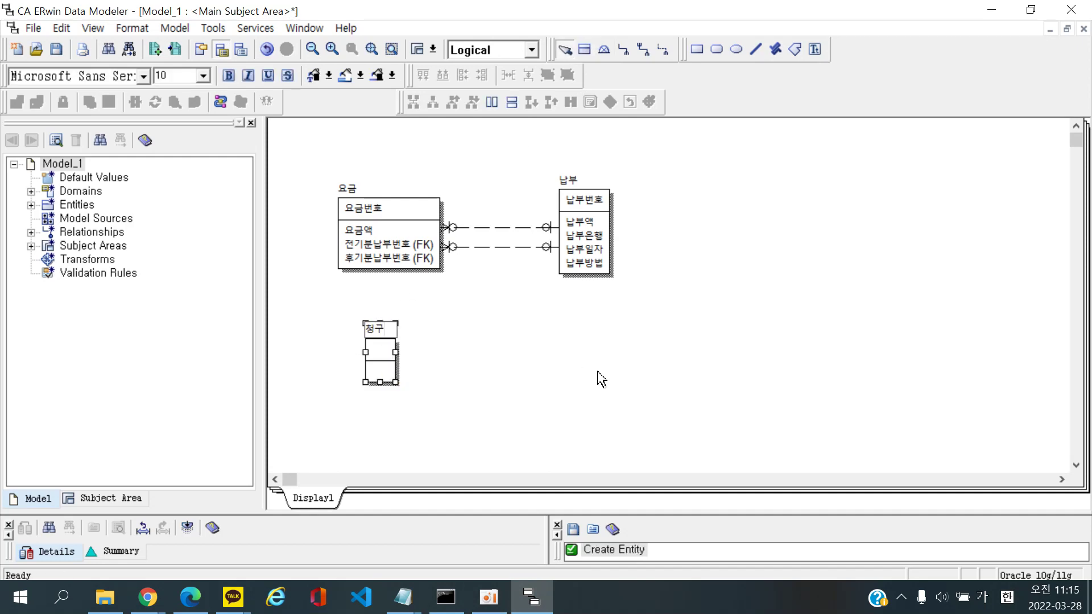
pyautogui.click(600, 378)
# Add a second new entity named 출금 below the 납부 entity
pyautogui.click(584, 49)
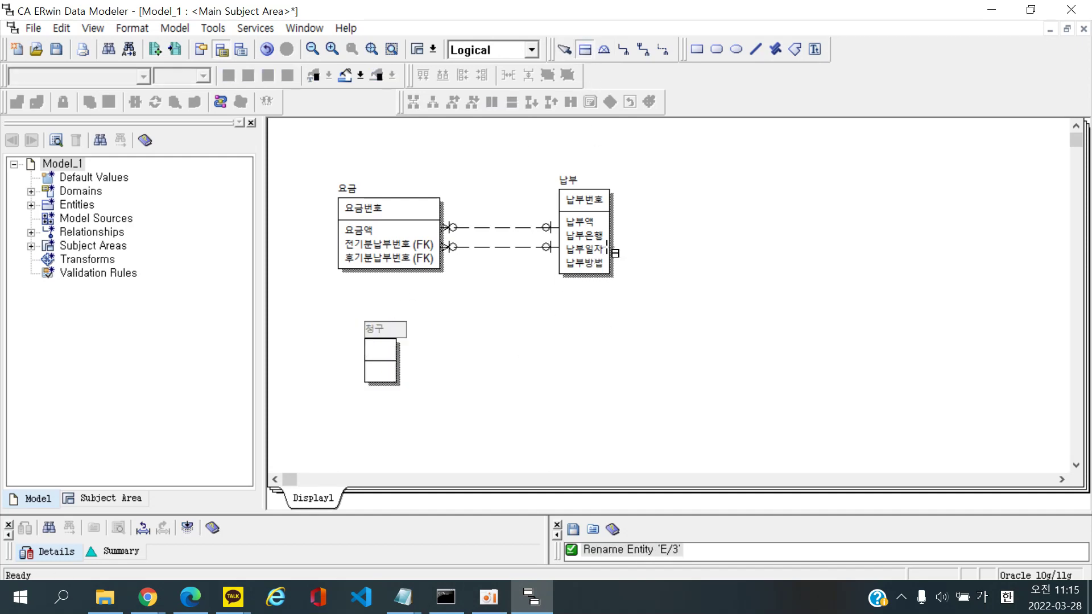
pyautogui.click(595, 336)
pyautogui.write('ㅎ')
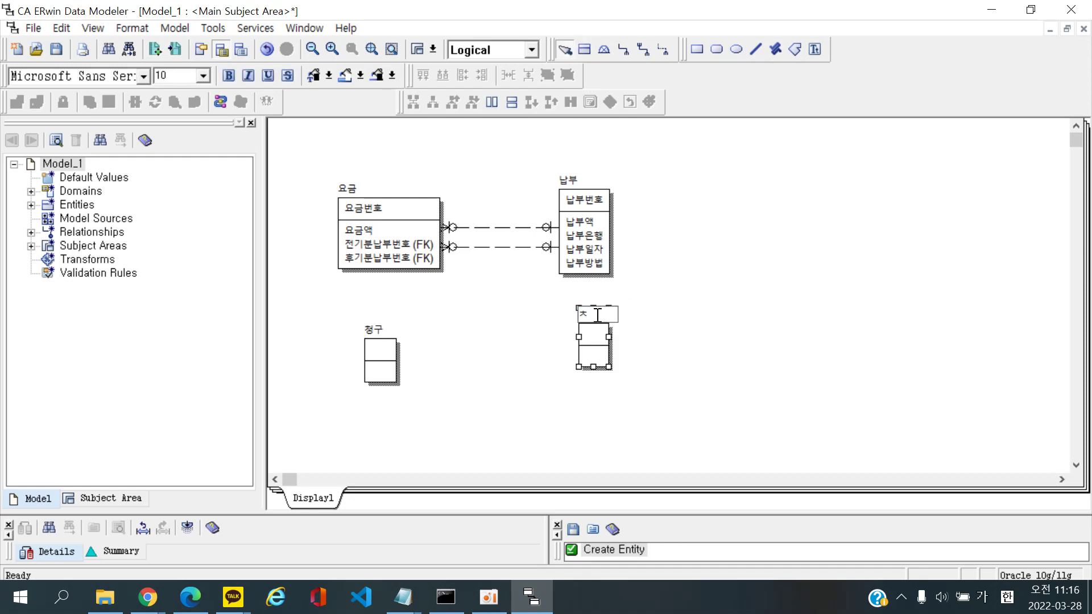
pyautogui.write('ㅗㅏㄴㄱㅡㅂ')
pyautogui.click(489, 413)
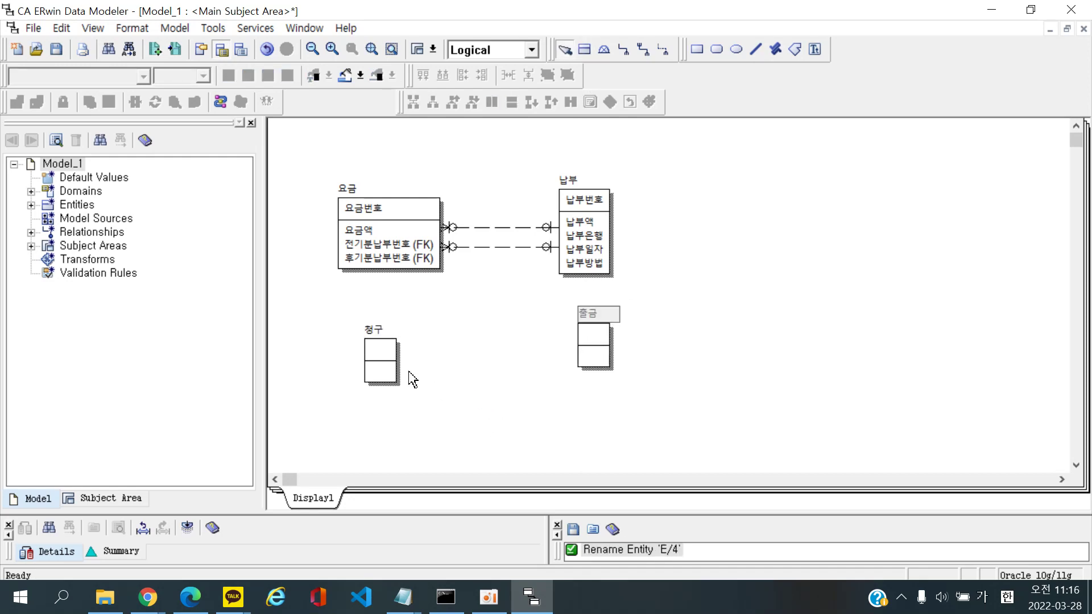
# Add an attribute named 청구번 to the 청구 entity and make it the primary key
pyautogui.doubleClick(378, 348)
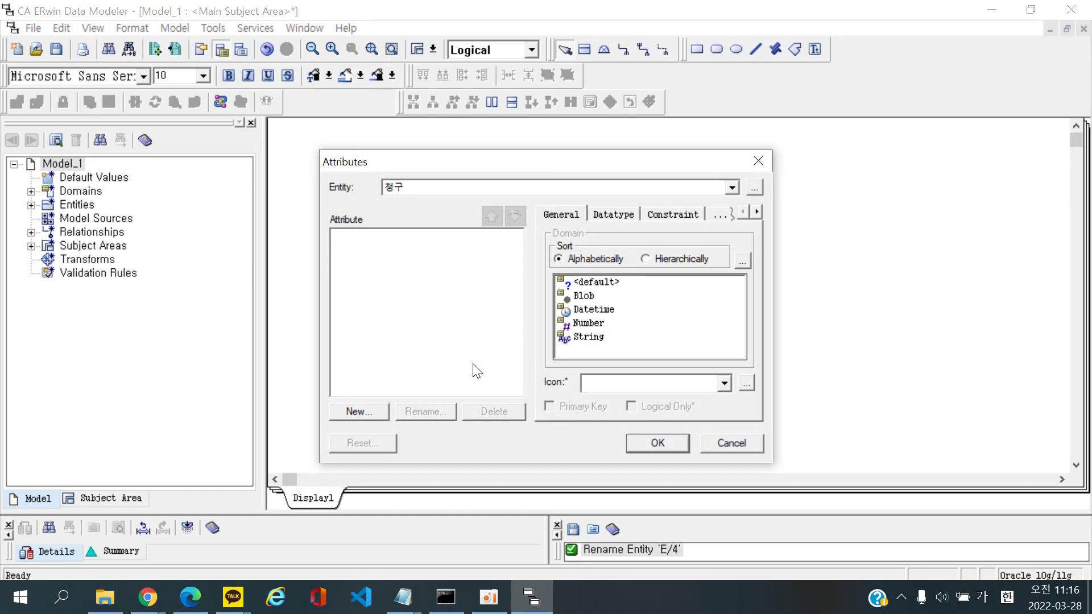
pyautogui.click(358, 411)
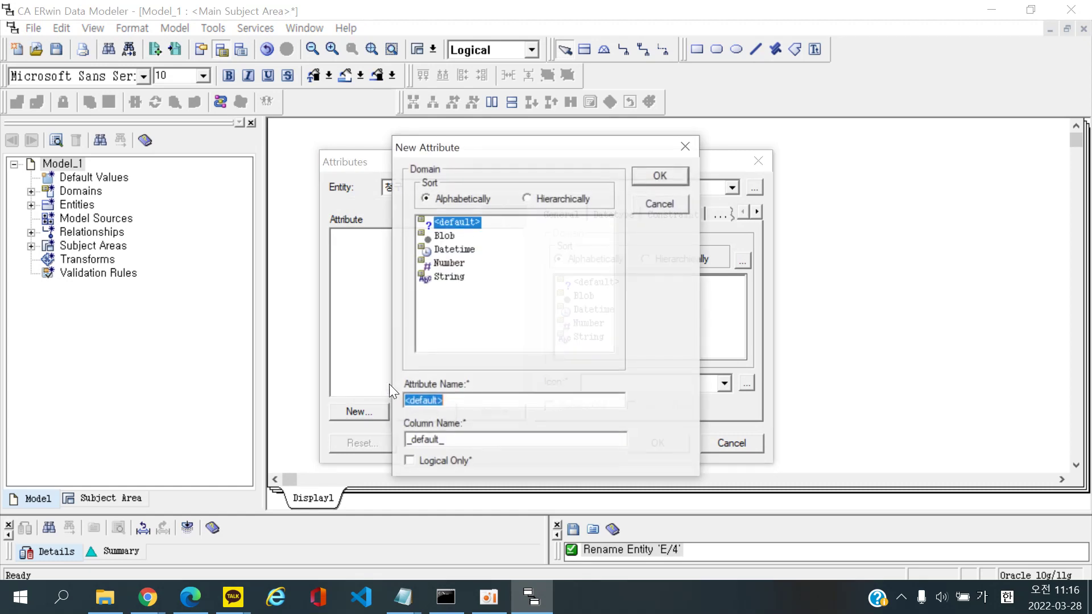
pyautogui.write('ㅈ')
pyautogui.write('청구번호')
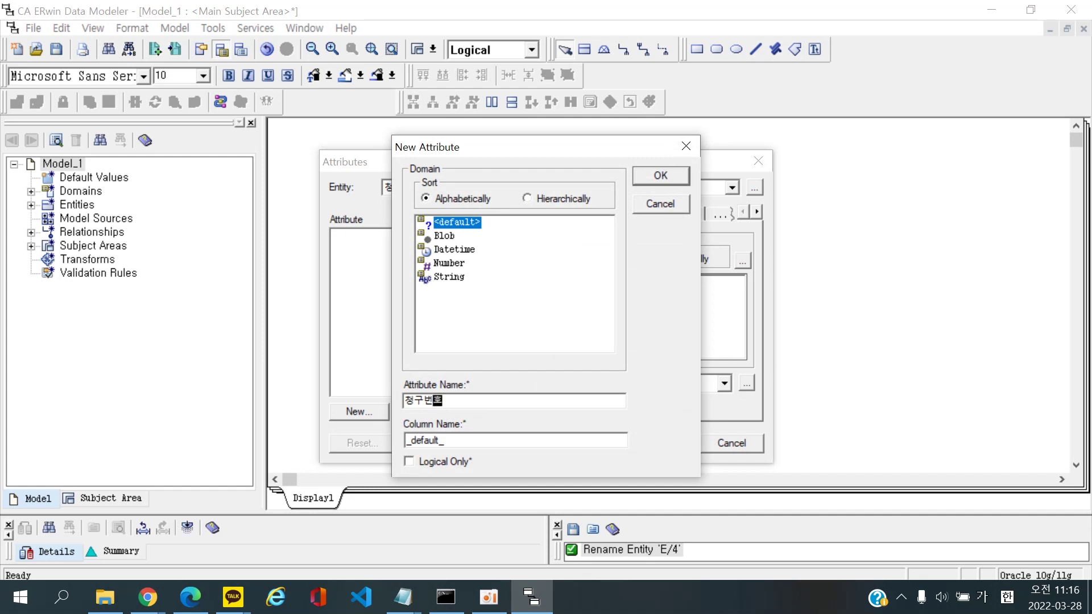
pyautogui.click(669, 173)
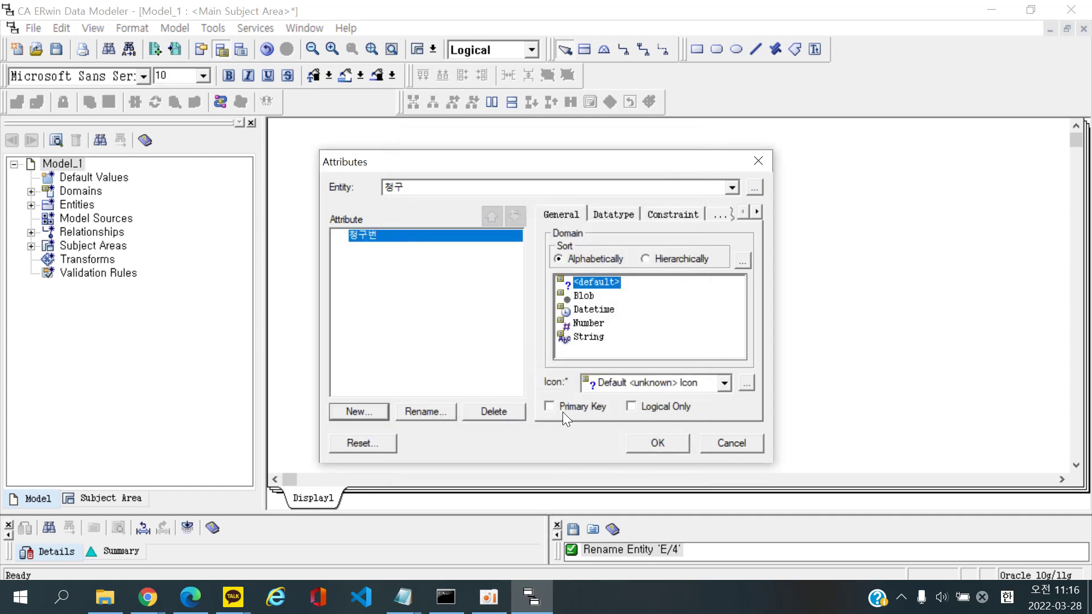
pyautogui.click(562, 412)
pyautogui.click(663, 441)
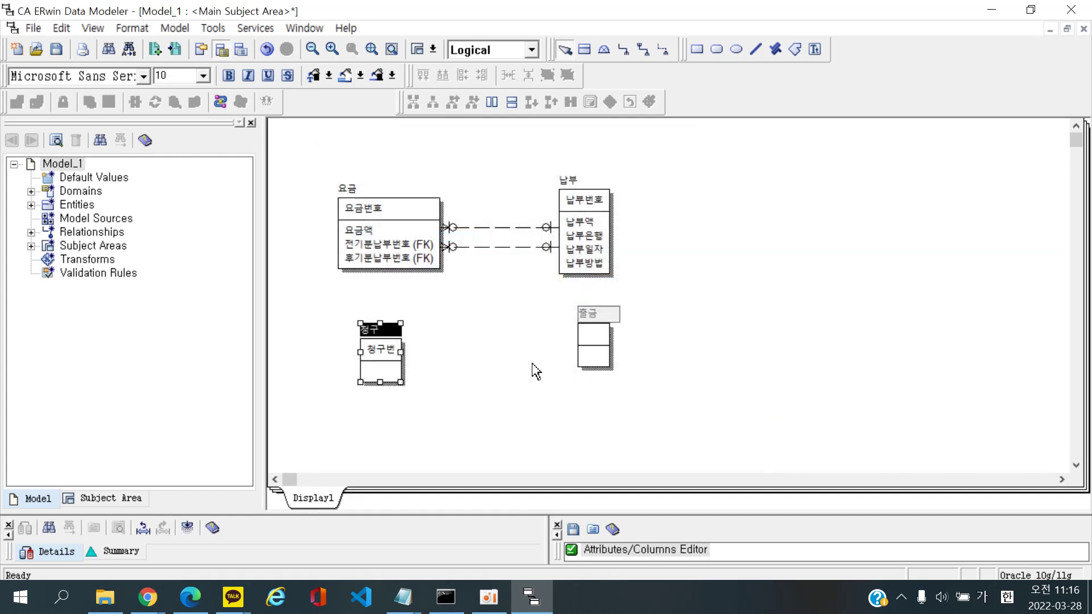
# Widen the 청구 entity box and rename its primary key attribute to 청구번호
pyautogui.click(516, 366)
pyautogui.moveTo(382, 346)
pyautogui.mouseDown()
pyautogui.moveTo(356, 344)
pyautogui.moveTo(394, 350)
pyautogui.mouseUp()
pyautogui.click(425, 372)
pyautogui.click(364, 354)
pyautogui.doubleClick(371, 349)
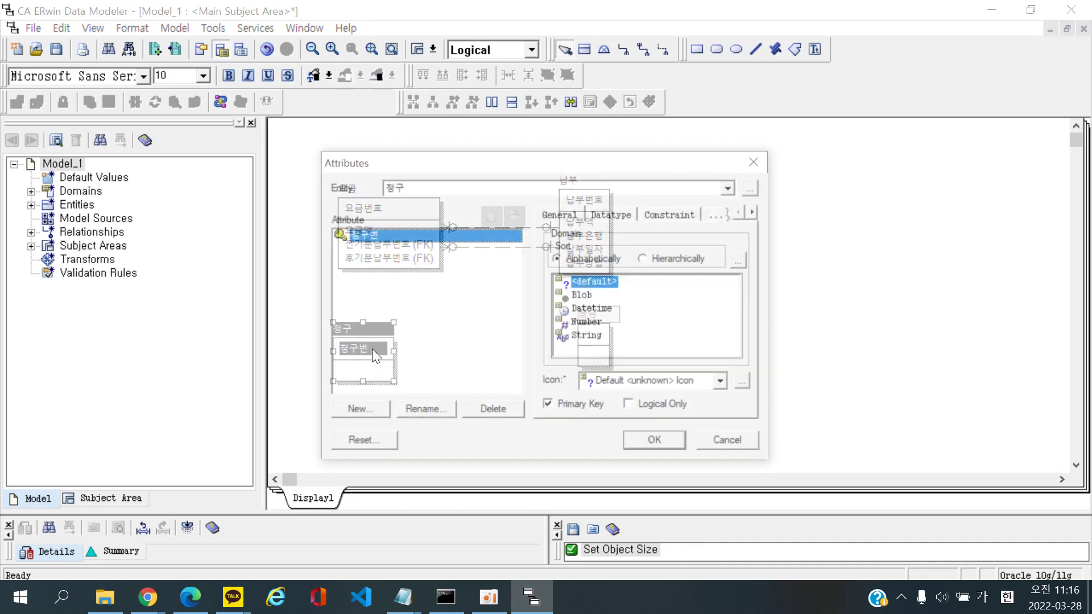
pyautogui.click(407, 411)
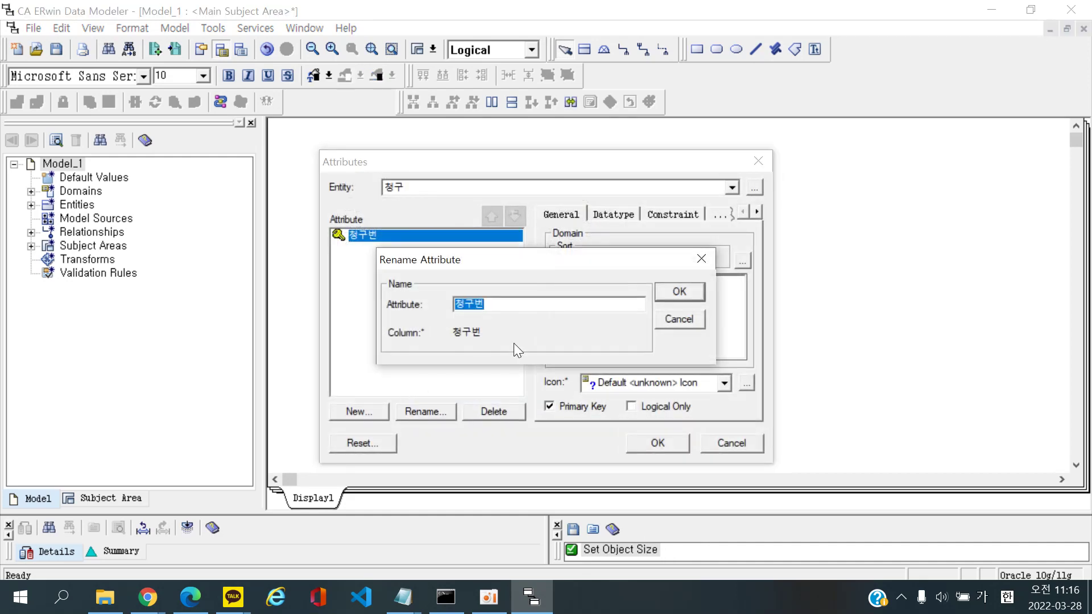
pyautogui.click(527, 312)
pyautogui.write('호')
pyautogui.press('Return')
pyautogui.click(672, 442)
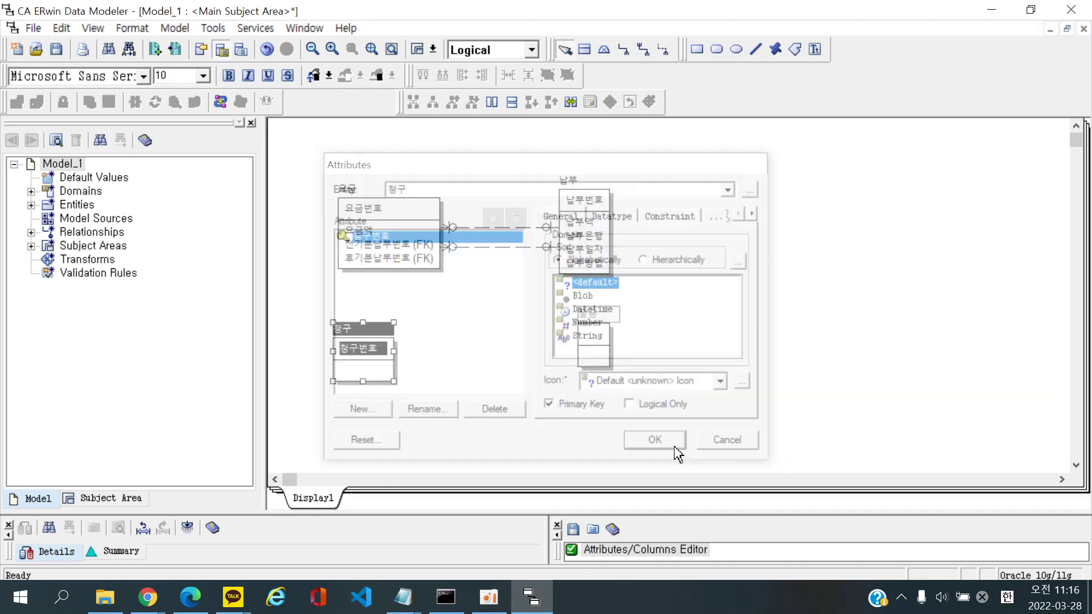
# Shift the 출금 and 청구 entities slightly down and link them with a straightened identifying relationship from 청구 to 출금
pyautogui.moveTo(592, 334); pyautogui.dragTo(589, 353)
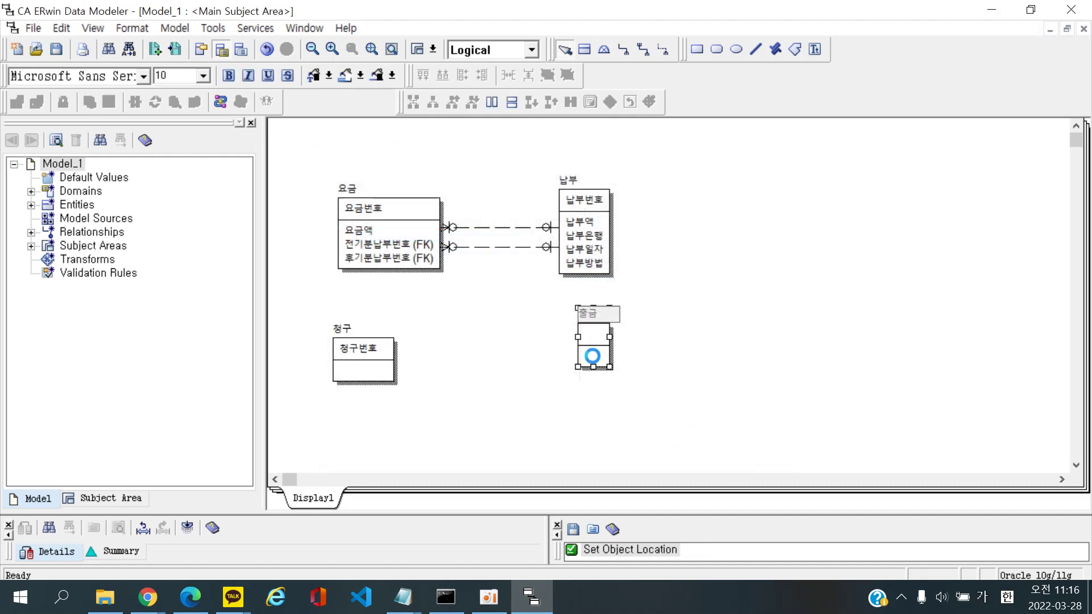
pyautogui.moveTo(358, 351); pyautogui.dragTo(355, 362)
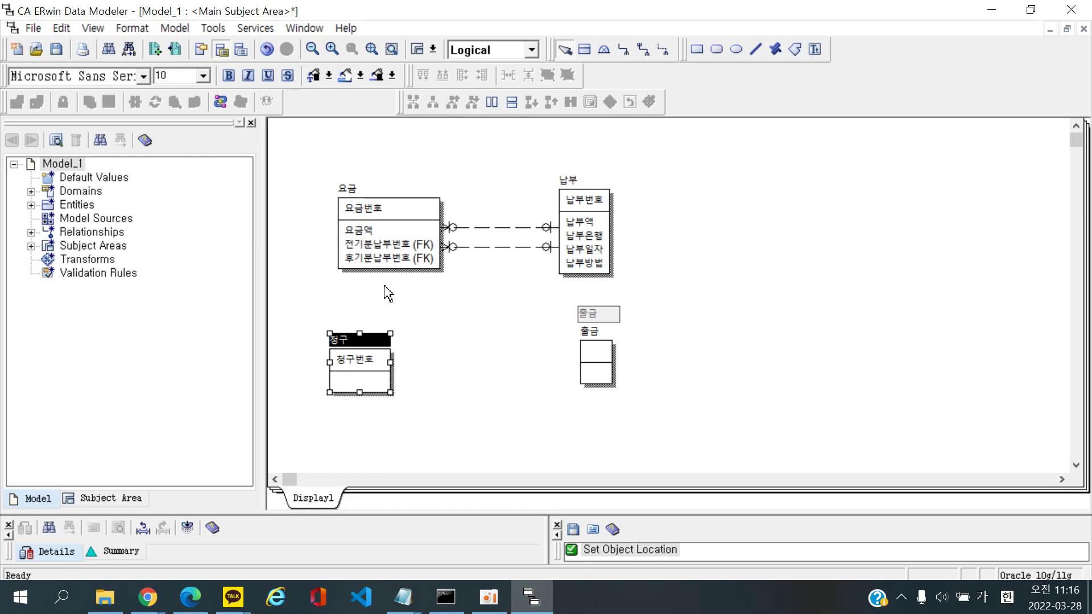
pyautogui.click(663, 50)
pyautogui.click(626, 50)
pyautogui.click(582, 355)
pyautogui.click(524, 378)
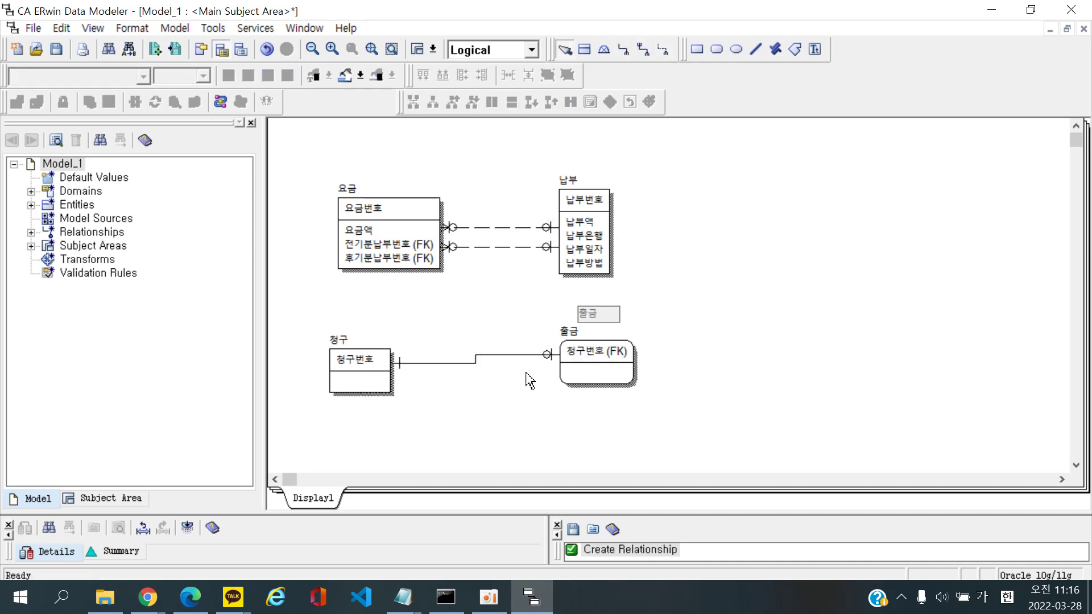
pyautogui.click(491, 358)
pyautogui.moveTo(492, 359); pyautogui.dragTo(492, 364)
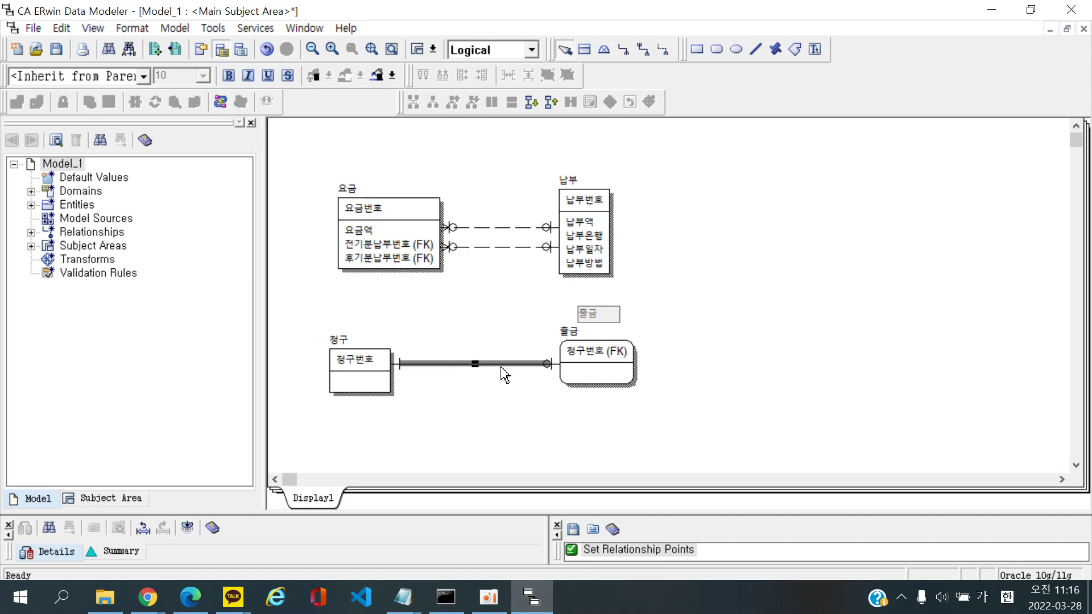
# Give the migrated 청구번호 key in the 청구-to-출금 relationship the rolename 출금번호
pyautogui.doubleClick(486, 367)
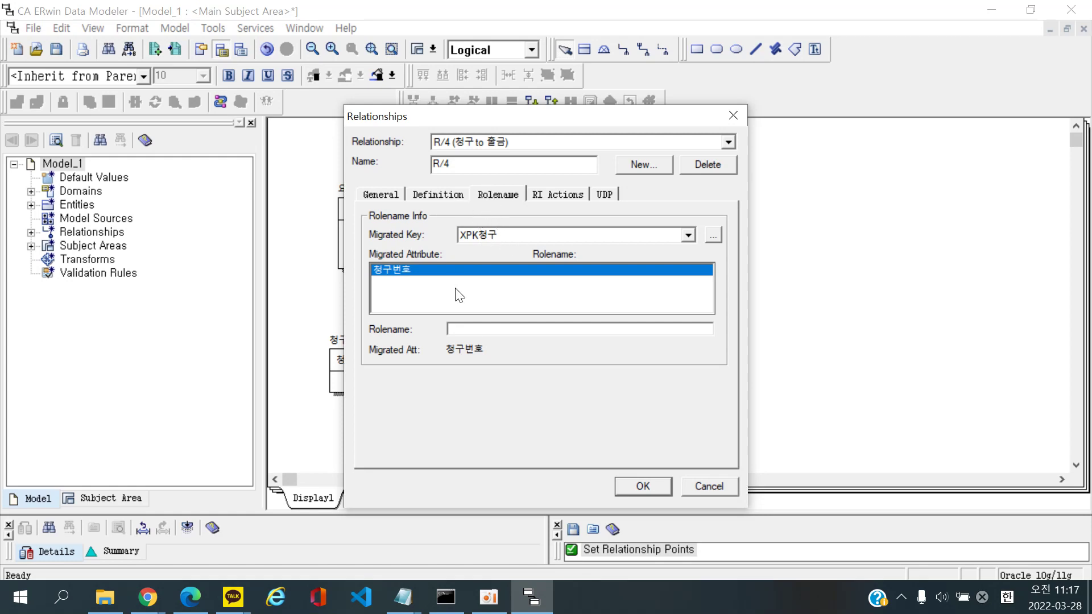
pyautogui.click(479, 331)
pyautogui.press('Hangul')
pyautogui.write('ㅊ')
pyautogui.press('BackSpace')
pyautogui.write('출금번호')
pyautogui.press('Return')
pyautogui.click(751, 409)
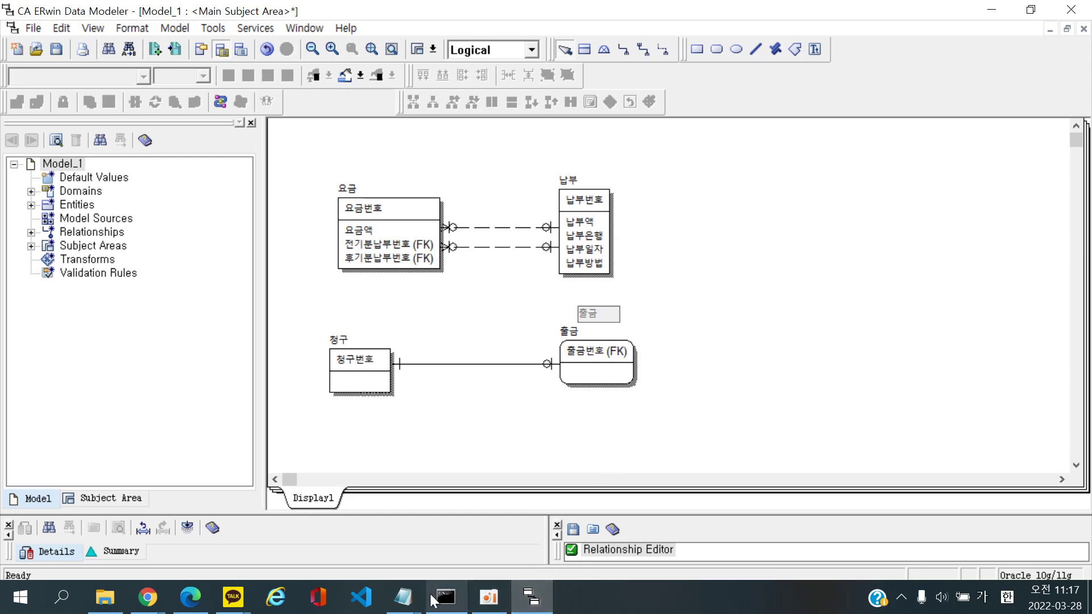
# Check figure 3-5 in the textbook PDF, return to ERwin and add a non-key attribute named 청구금액 to the 청구 entity
pyautogui.click(191, 602)
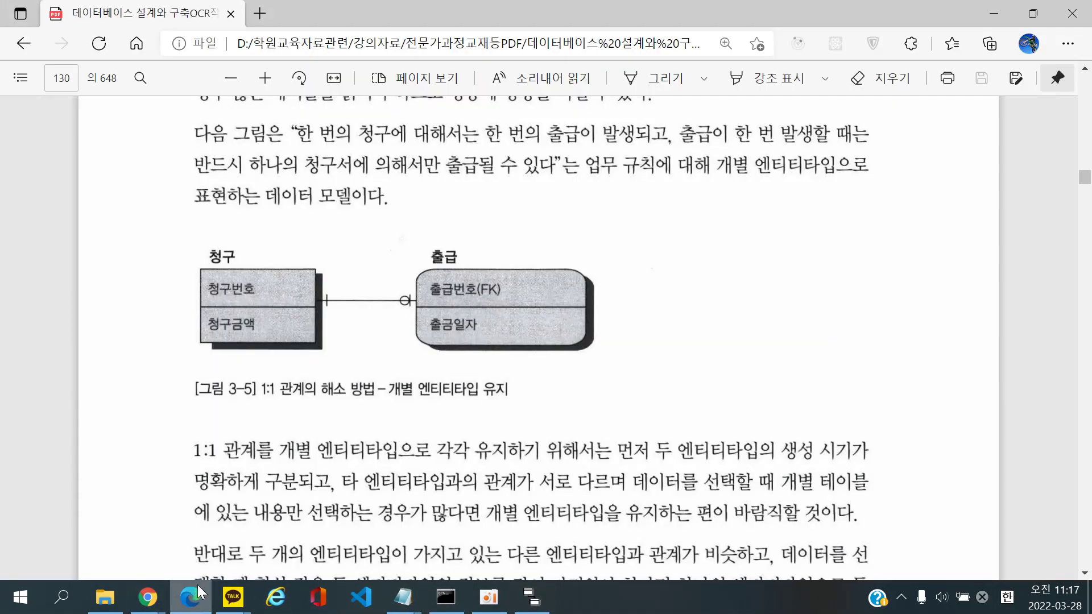
pyautogui.click(531, 597)
pyautogui.doubleClick(369, 382)
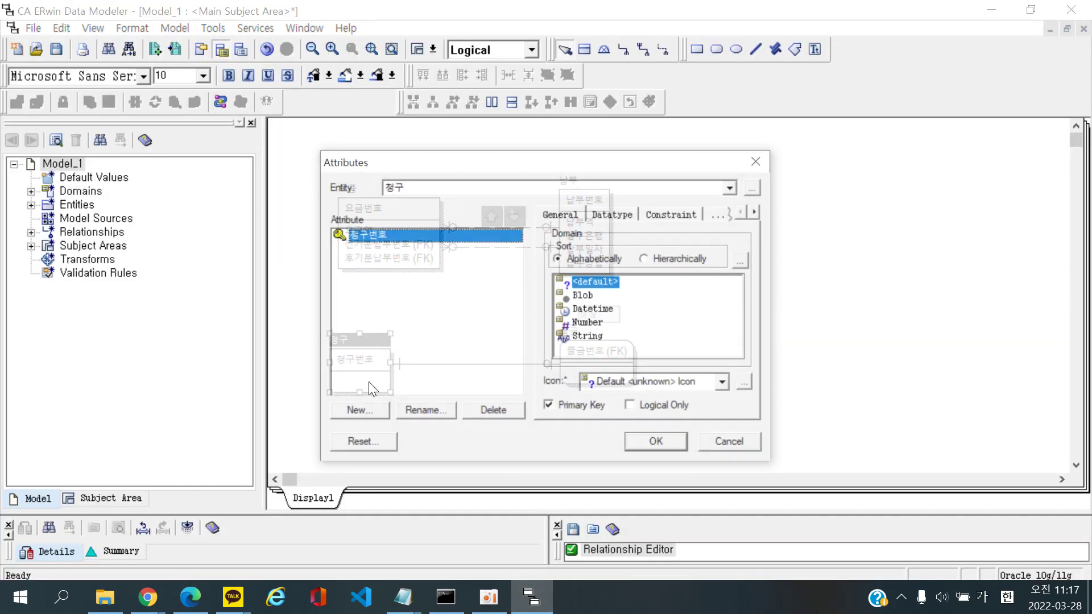
pyautogui.click(372, 410)
pyautogui.write('ㅈ청구금액')
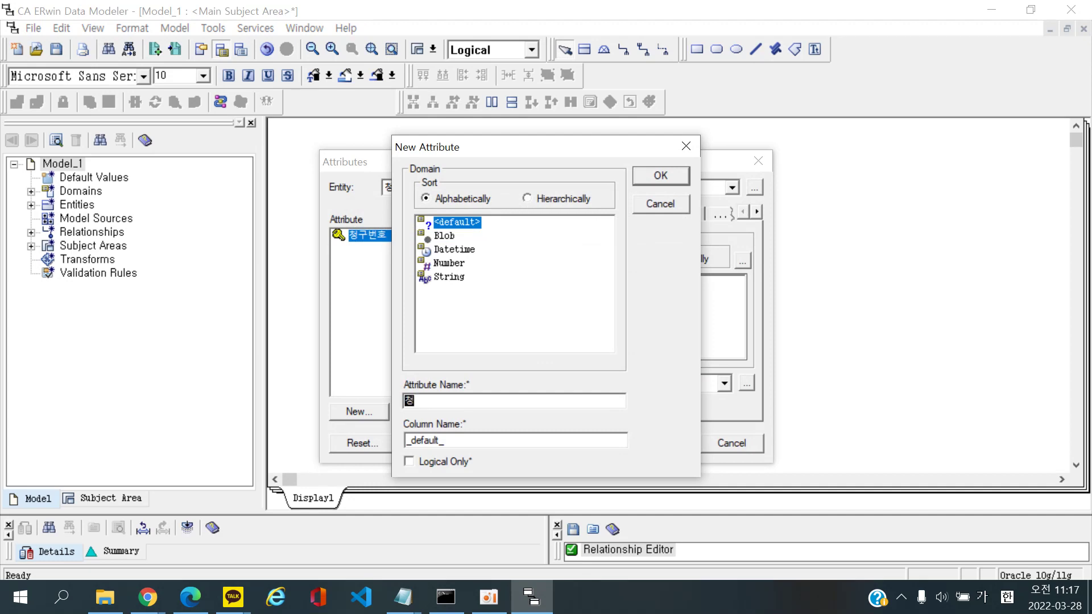
pyautogui.press('Return')
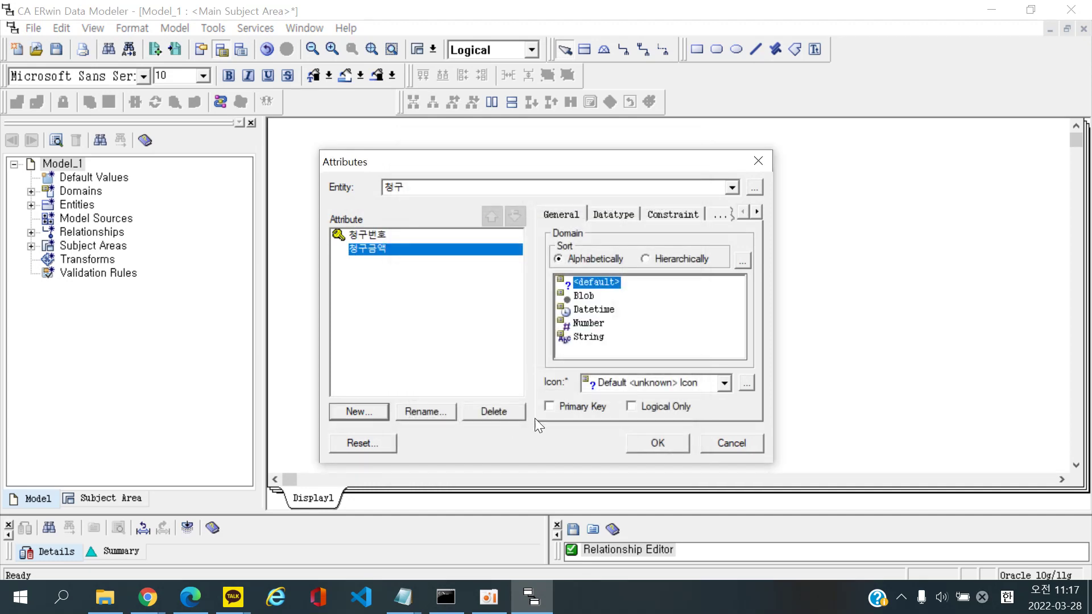
pyautogui.click(658, 443)
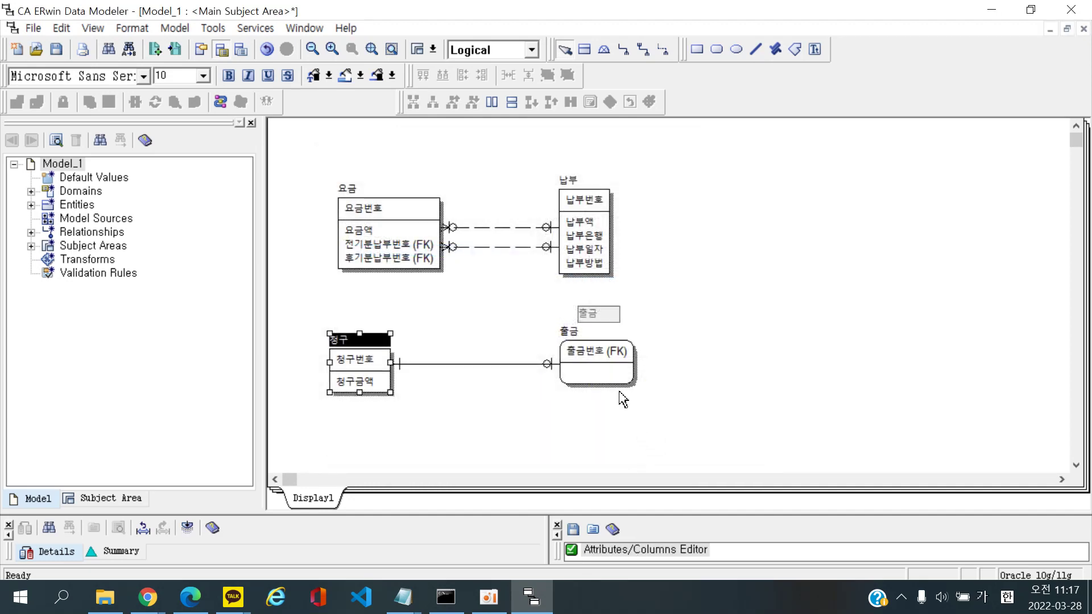
# Add a non-key attribute named 출금날짜 to the 출금 entity
pyautogui.doubleClick(617, 358)
pyautogui.click(353, 411)
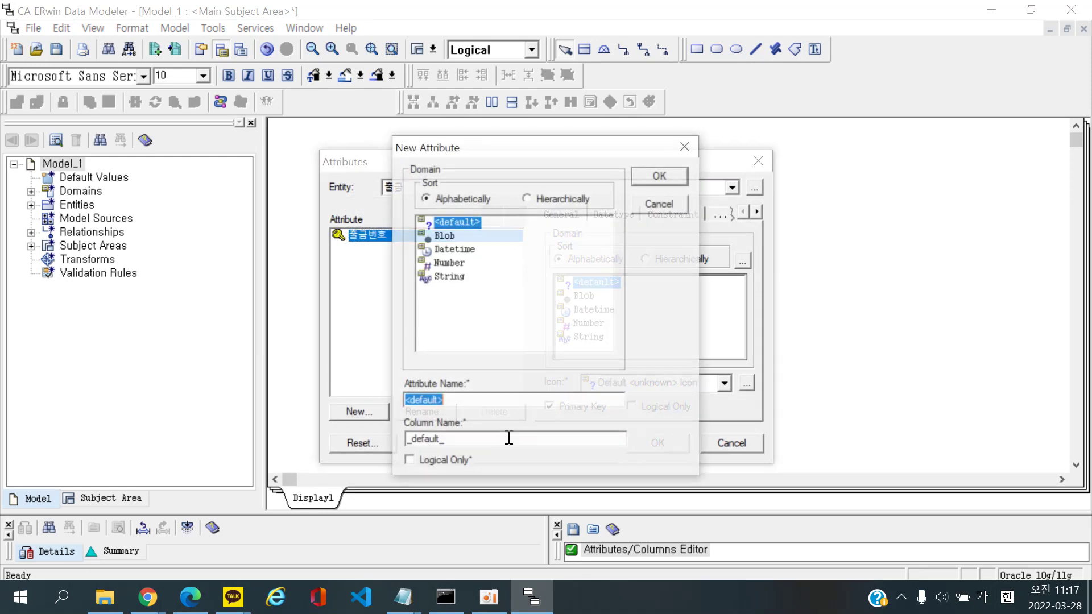
pyautogui.write('출금날짜')
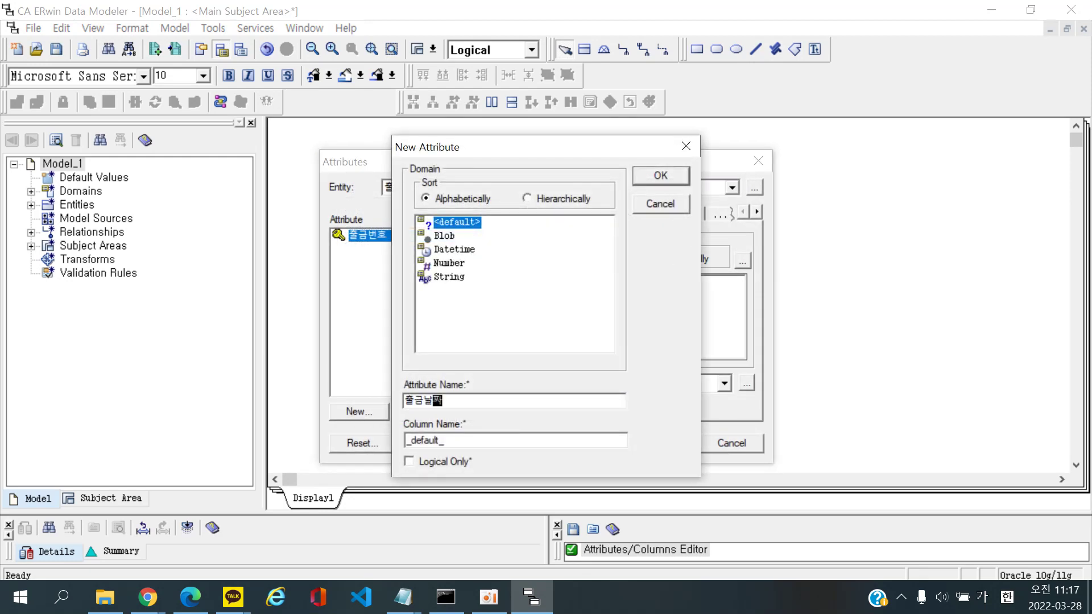
pyautogui.press('Return')
pyautogui.click(686, 451)
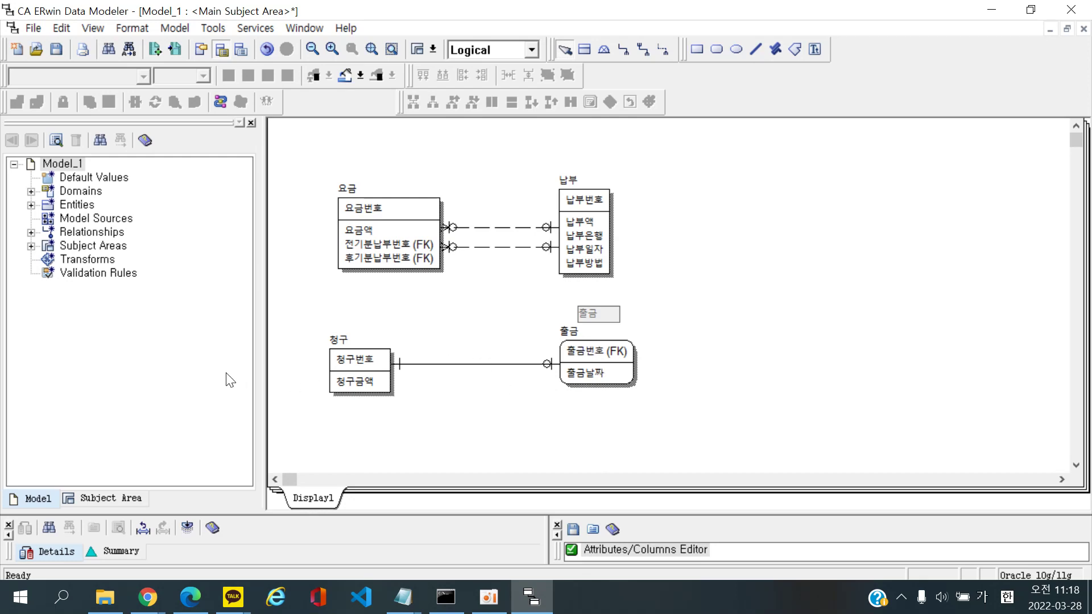
pyautogui.click(344, 361)
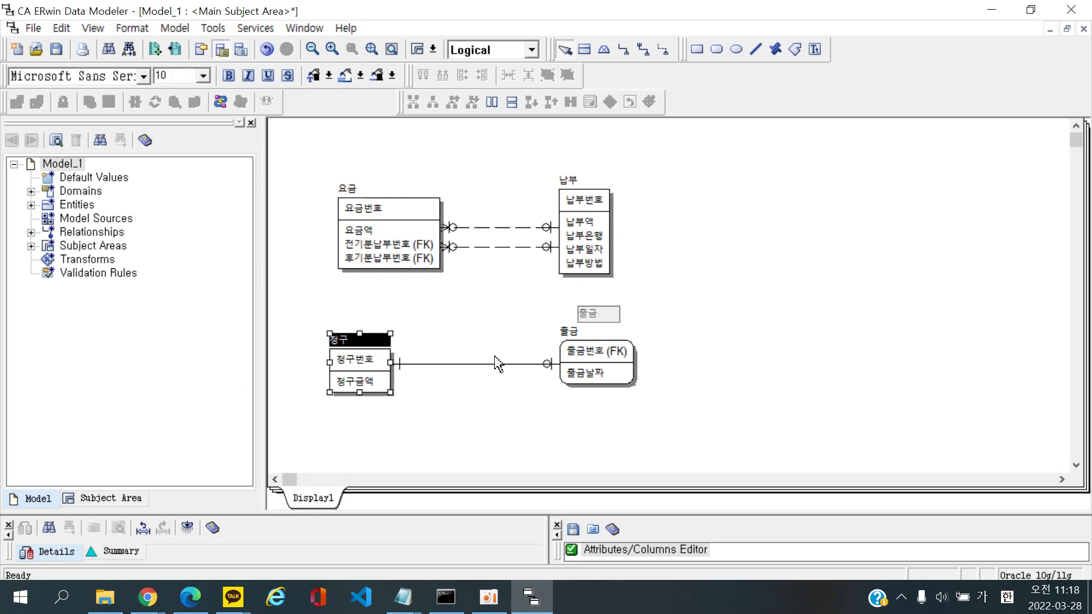
pyautogui.click(584, 344)
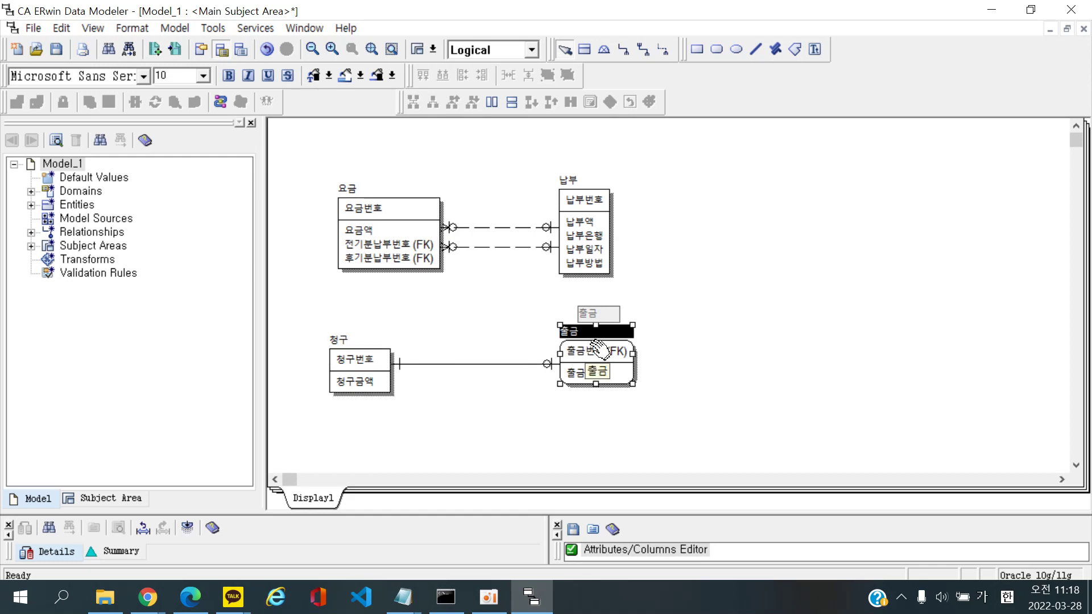
pyautogui.click(597, 352)
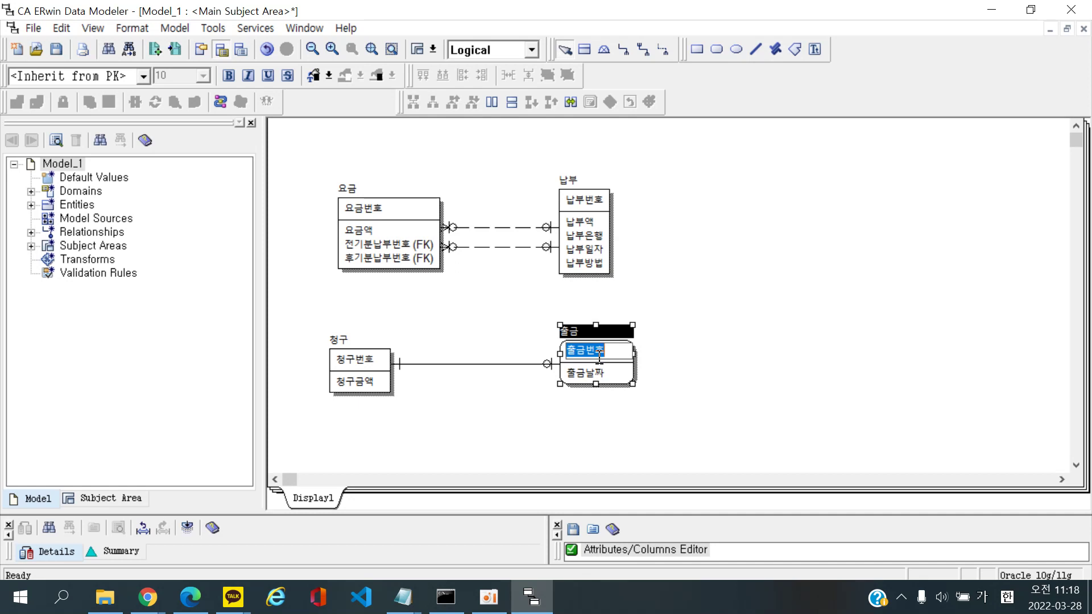
pyautogui.click(718, 433)
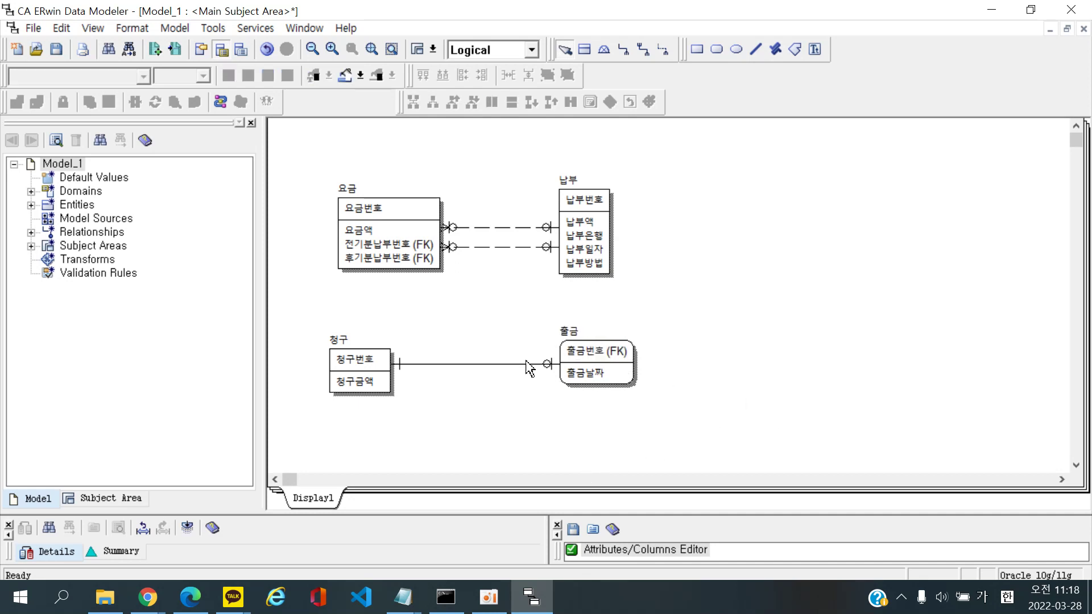
pyautogui.click(608, 375)
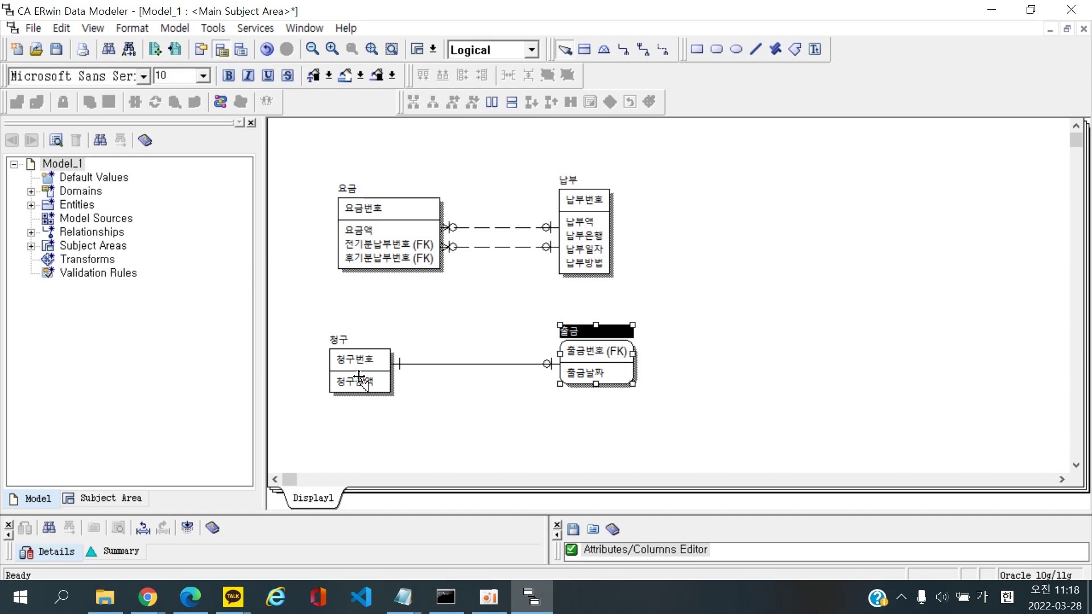
pyautogui.scroll(-3, 429, 362)
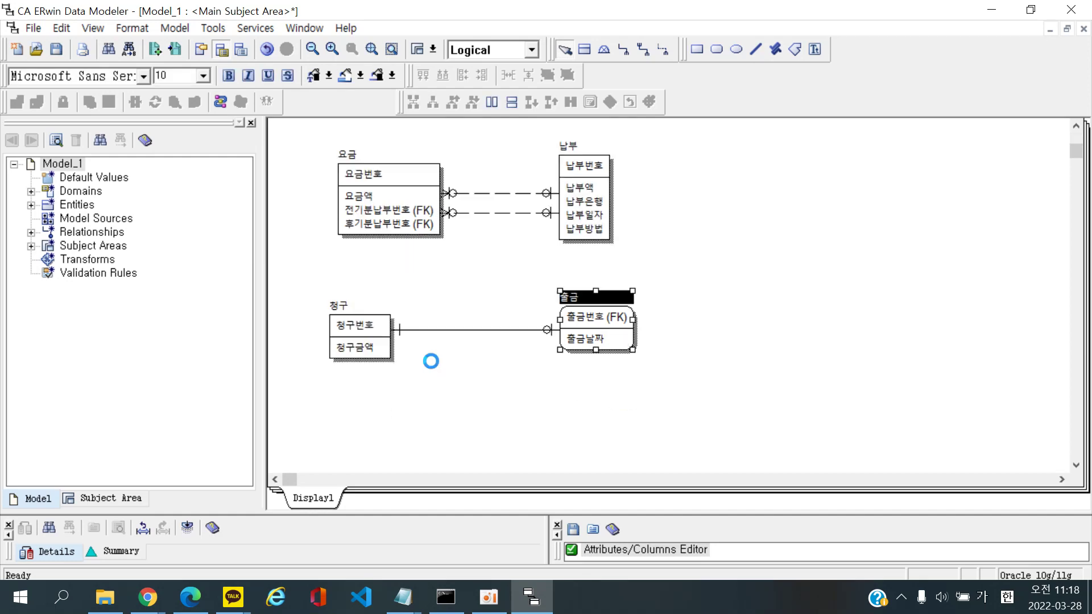
# Move the 청구 entity slightly closer to the 출금 entity
pyautogui.click(569, 347)
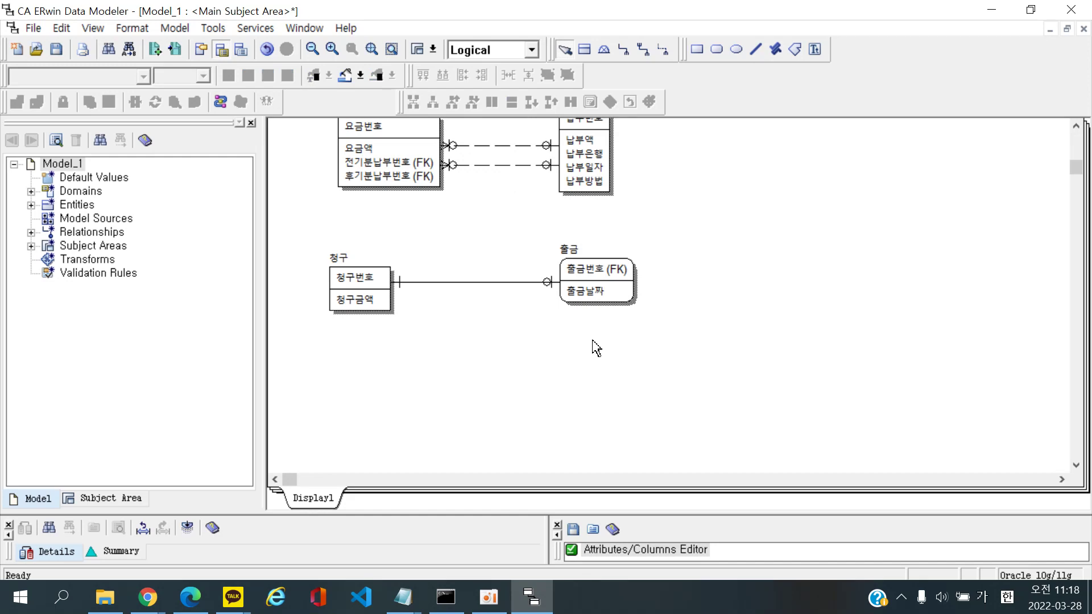
pyautogui.moveTo(377, 287); pyautogui.dragTo(405, 286)
pyautogui.click(489, 337)
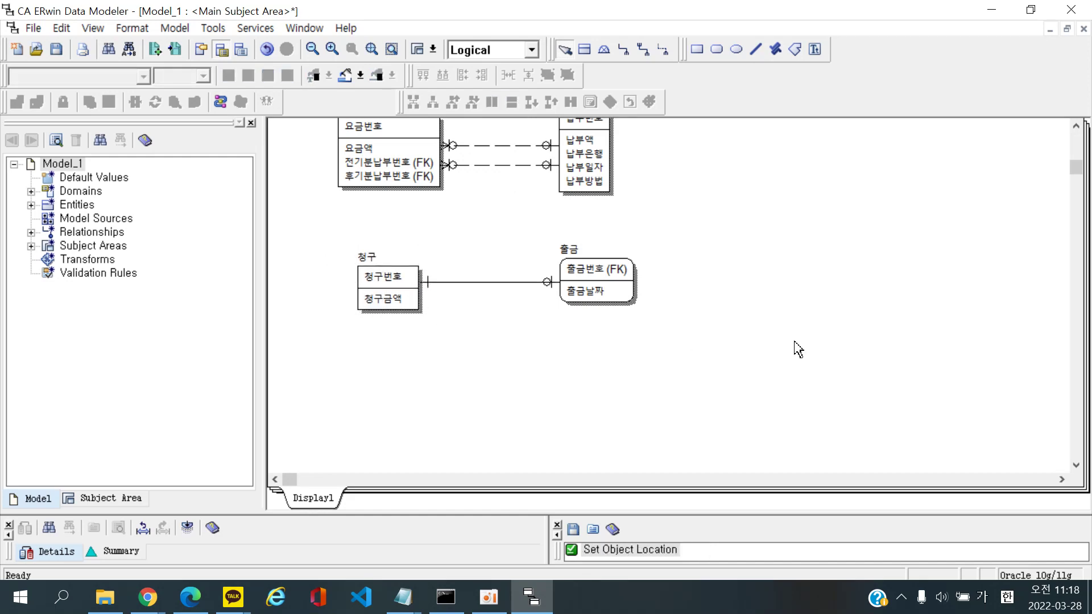
pyautogui.scroll(1, 798, 349)
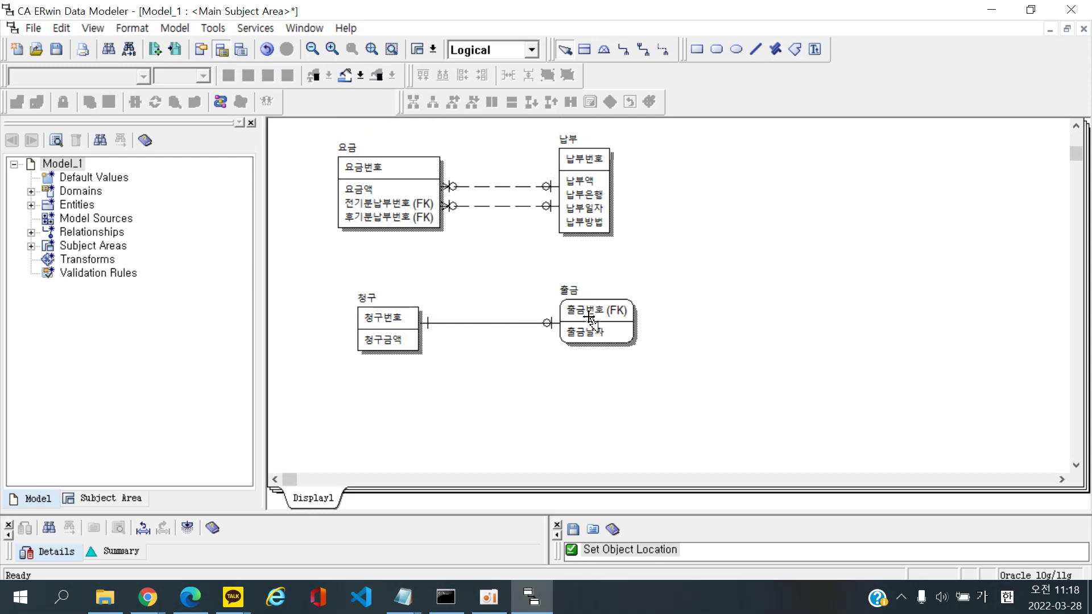
# Roll the 출금 entity up into its parent 청구 with 1 record and enlarge the merged 청구 box to fit its attributes
pyautogui.click(381, 328)
pyautogui.click(601, 314)
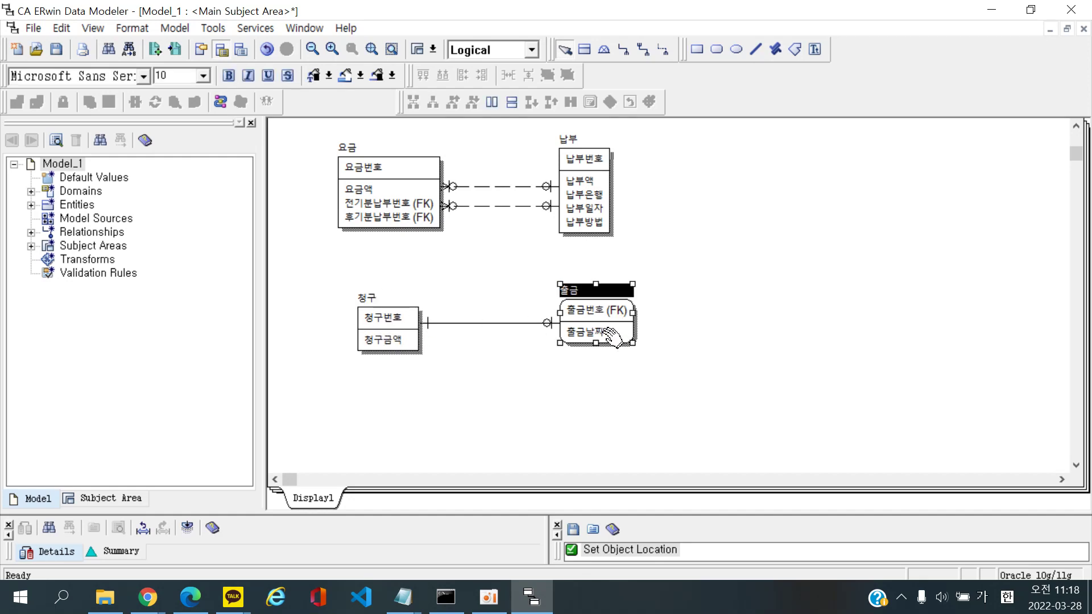
pyautogui.click(507, 323)
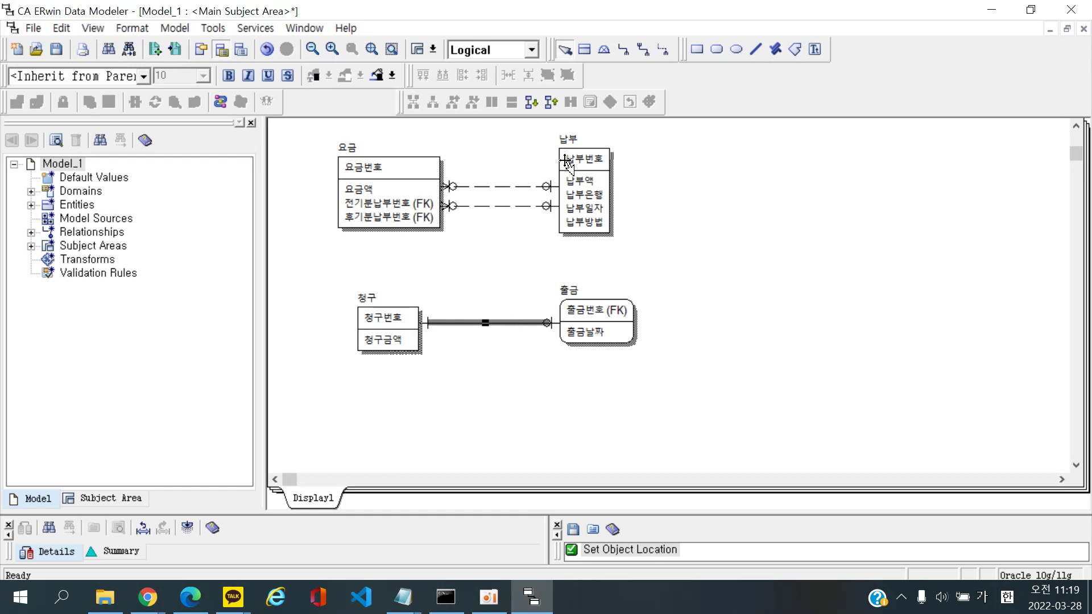
pyautogui.click(549, 102)
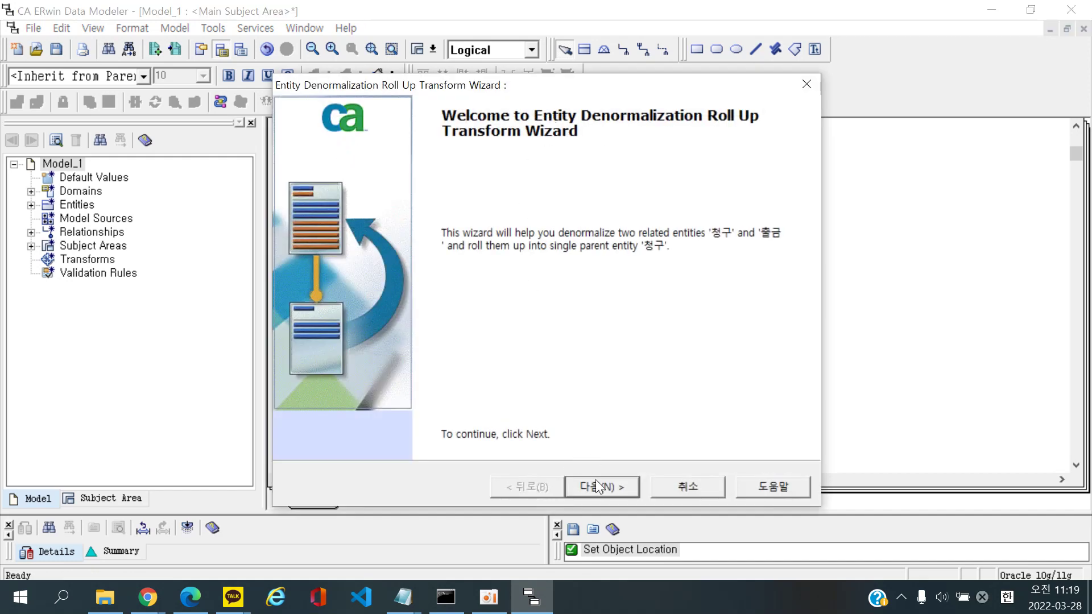
pyautogui.click(598, 487)
pyautogui.click(607, 488)
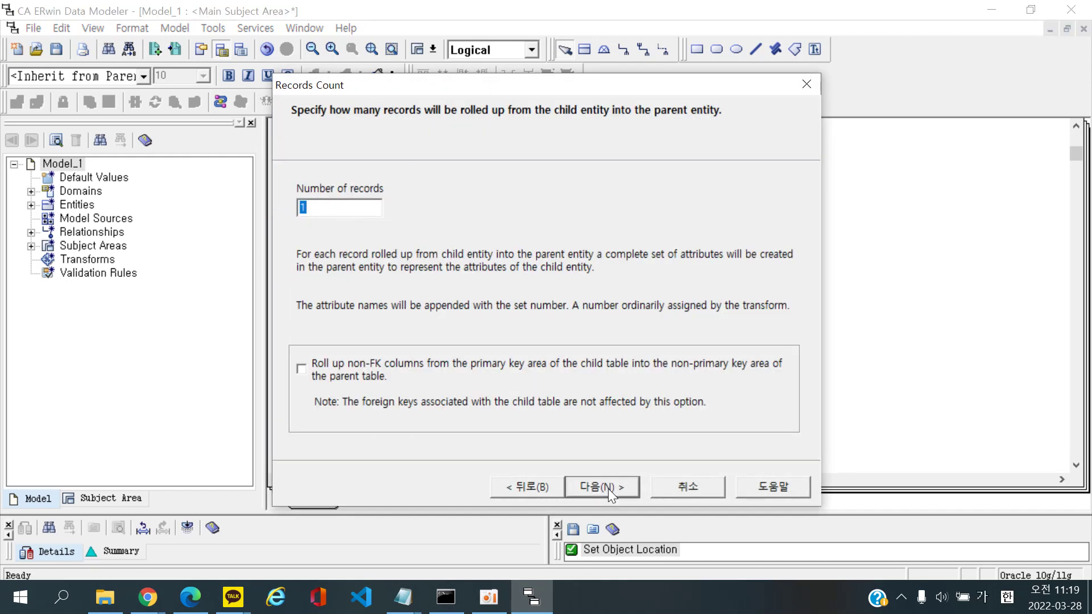
pyautogui.click(609, 489)
pyautogui.click(609, 489)
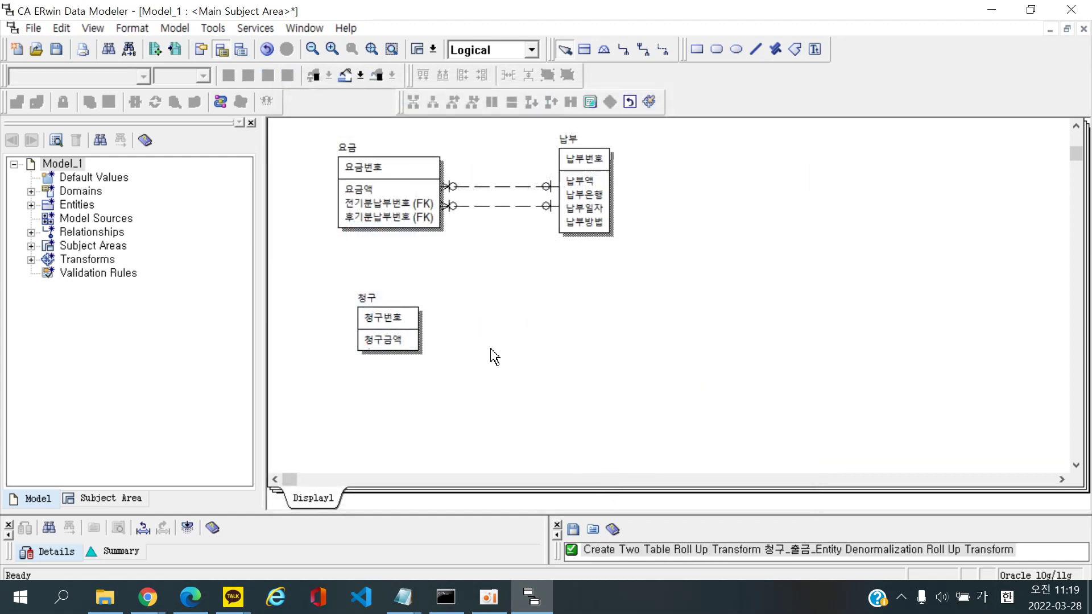
pyautogui.moveTo(420, 341); pyautogui.dragTo(386, 374)
pyautogui.click(487, 324)
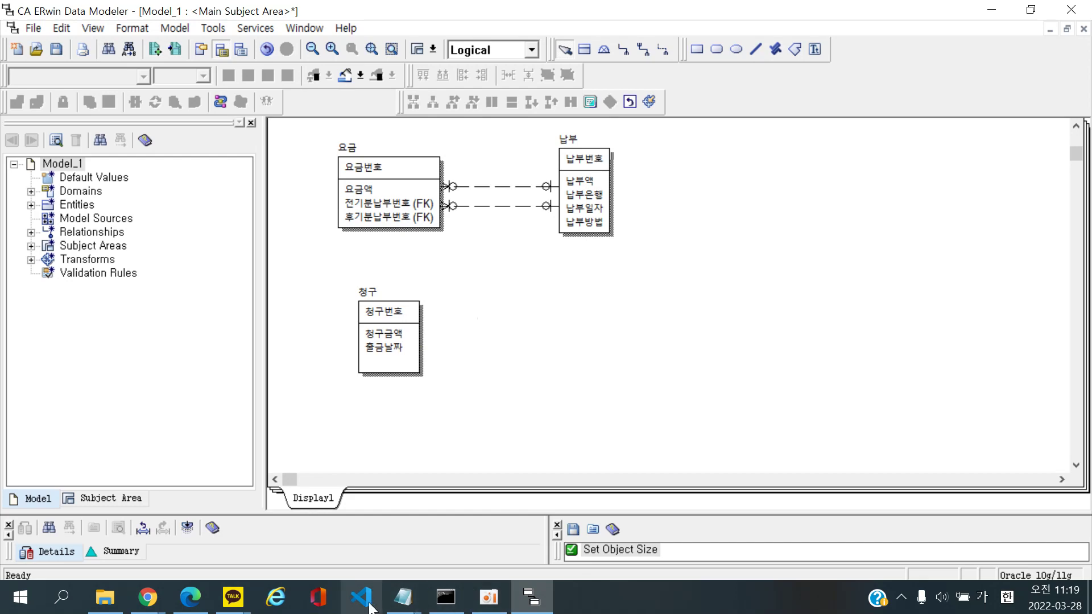
# Read the textbook PDF section on fully merging 1:1 entities into one entity type and return to ERwin
pyautogui.click(202, 604)
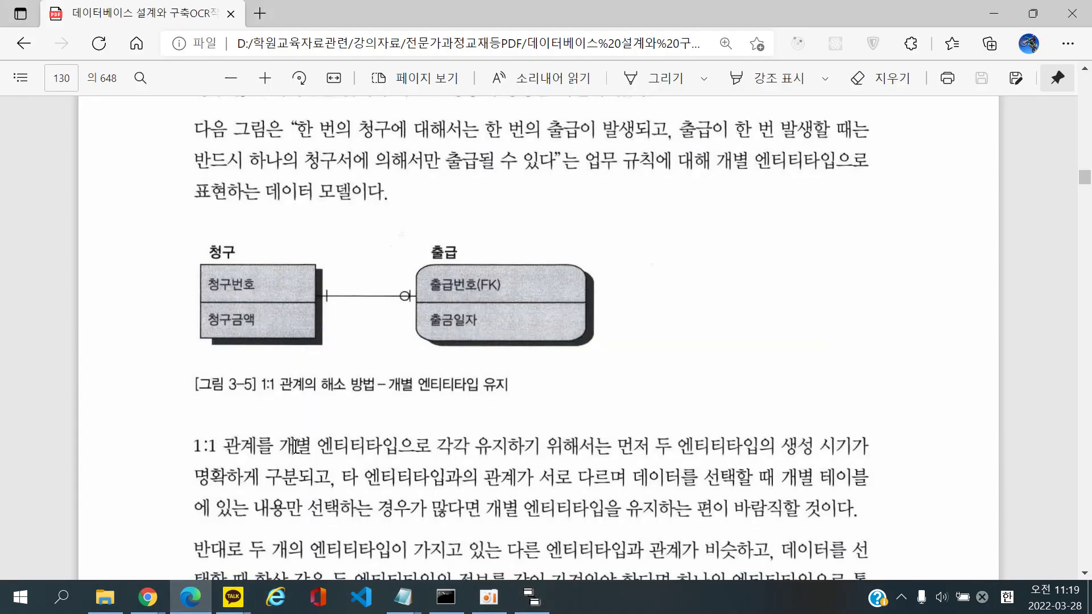
pyautogui.scroll(-4, 305, 445)
pyautogui.scroll(-4, 372, 449)
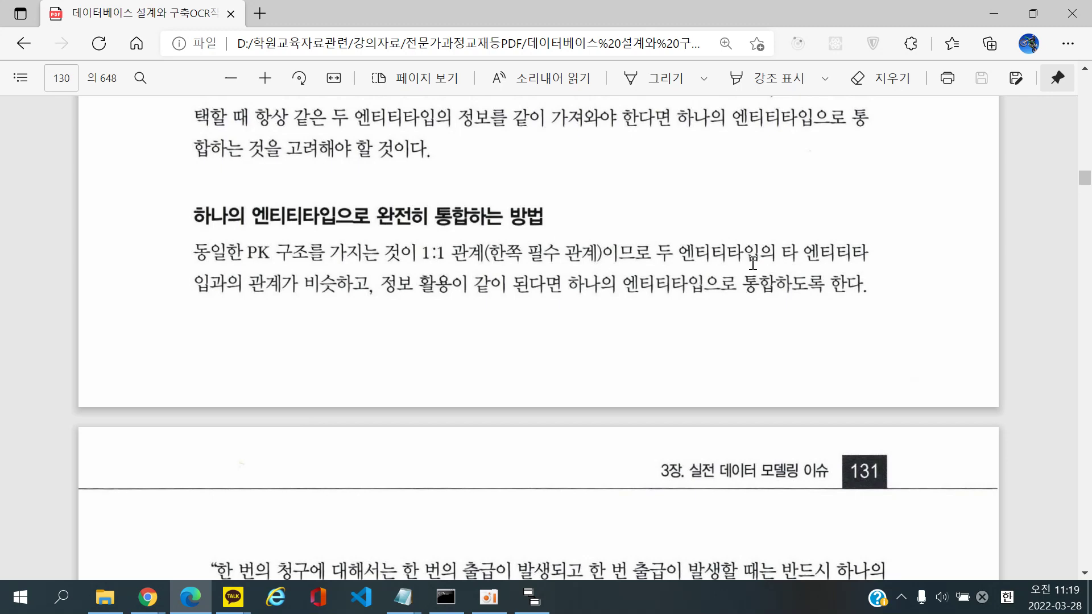
pyautogui.click(532, 597)
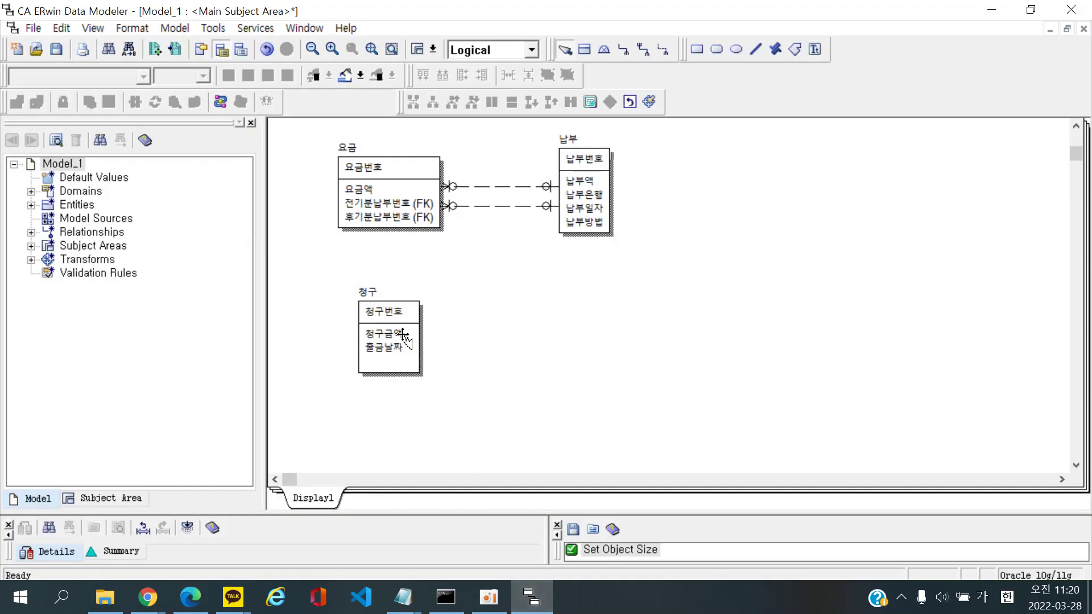
# Undo the 청구 box resizing and the roll-up transform that merged 출금 into 청구
pyautogui.scroll(1, 597, 321)
pyautogui.scroll(-2, 601, 326)
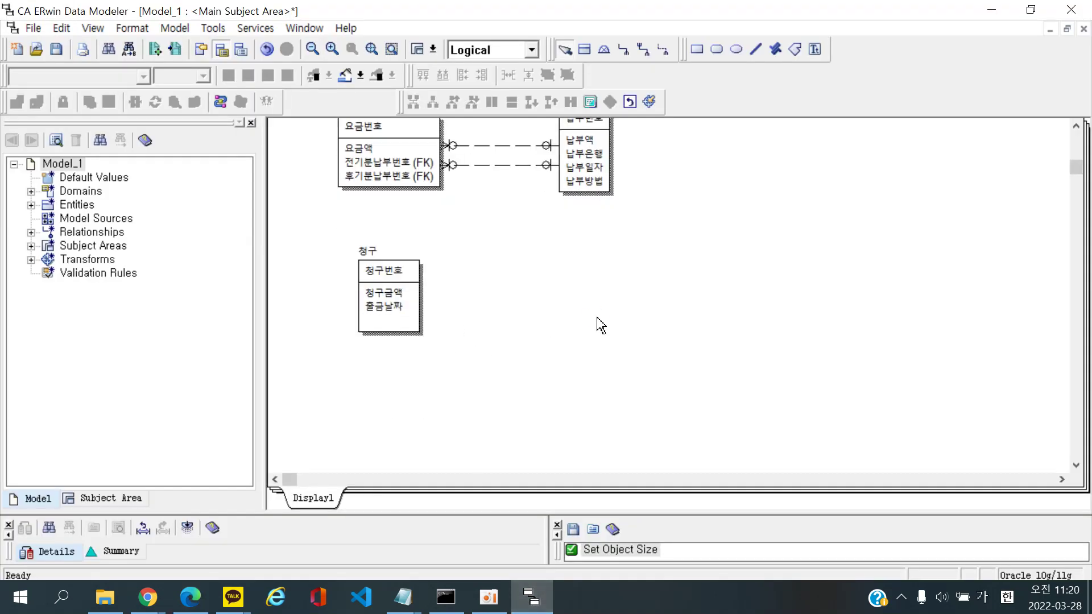
pyautogui.hotkey('ctrl', 'z')
pyautogui.hotkey('ctrl', 'z')
pyautogui.hotkey('ctrl', 'z')
pyautogui.hotkey('ctrl', 'z')
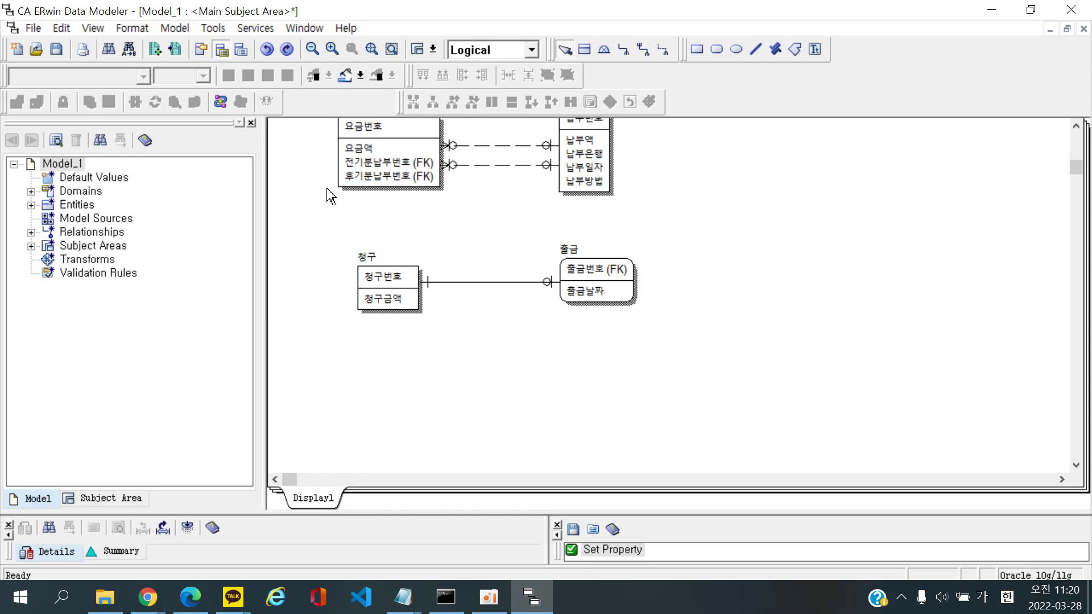
# Compare the 청구 and 출금 entities, examining their keys and attributes in the 1:1 relationship
pyautogui.click(389, 273)
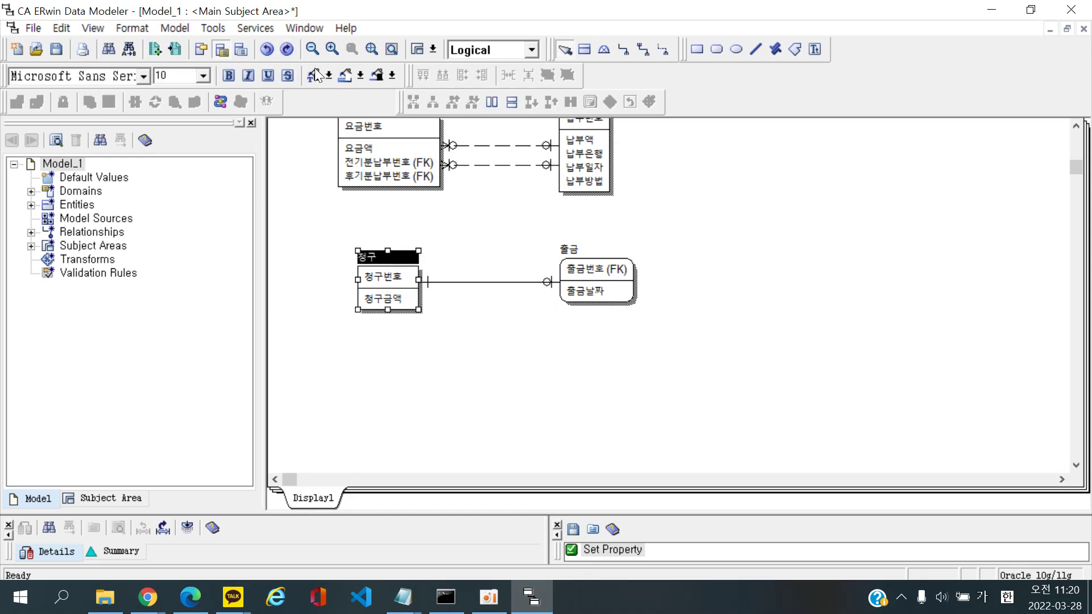
pyautogui.click(569, 253)
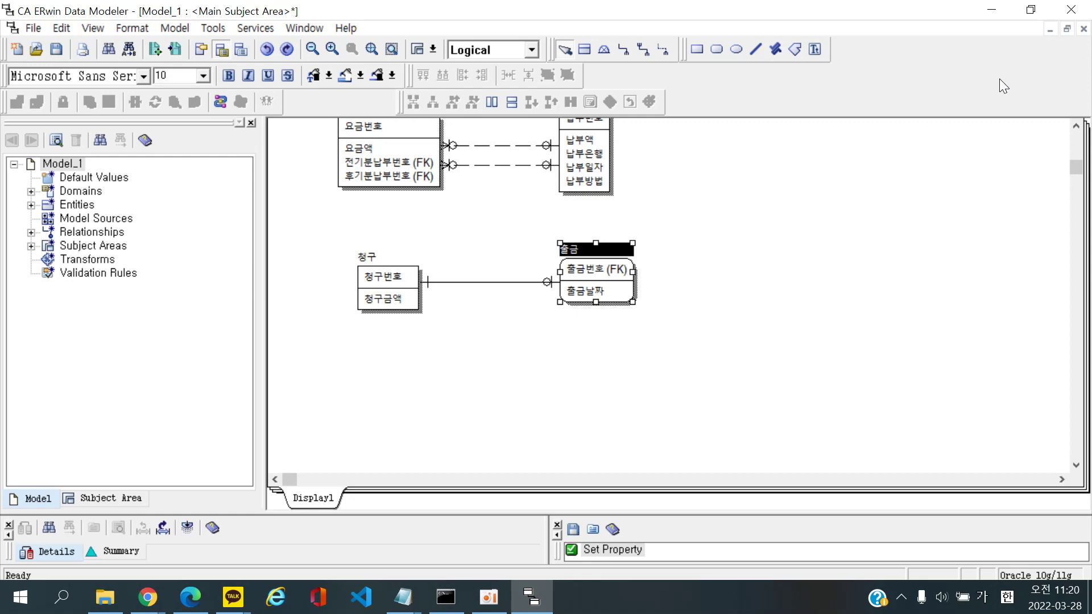
pyautogui.click(418, 276)
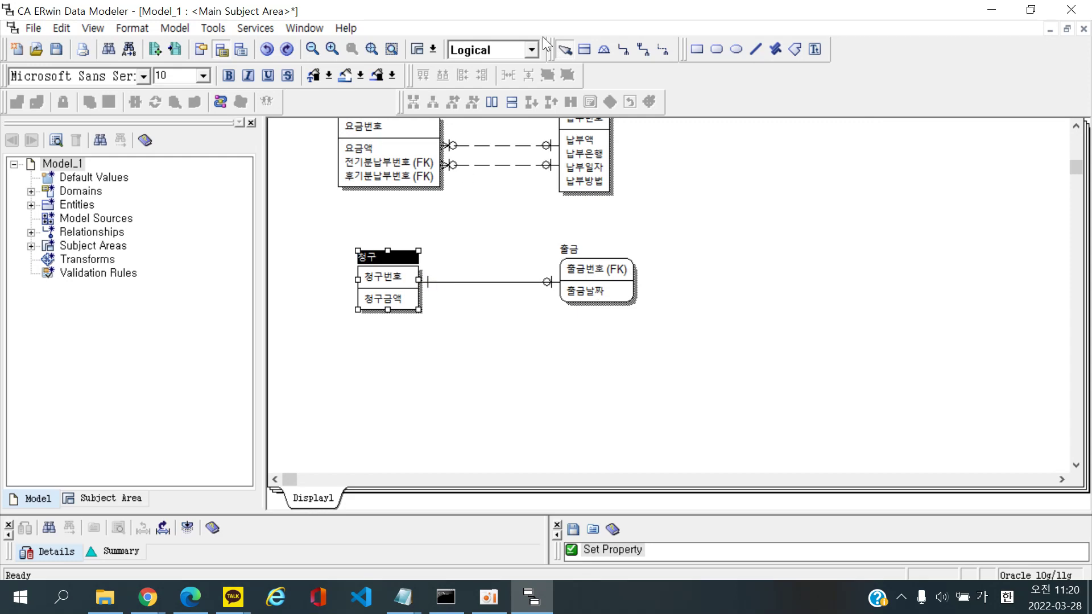
pyautogui.click(596, 277)
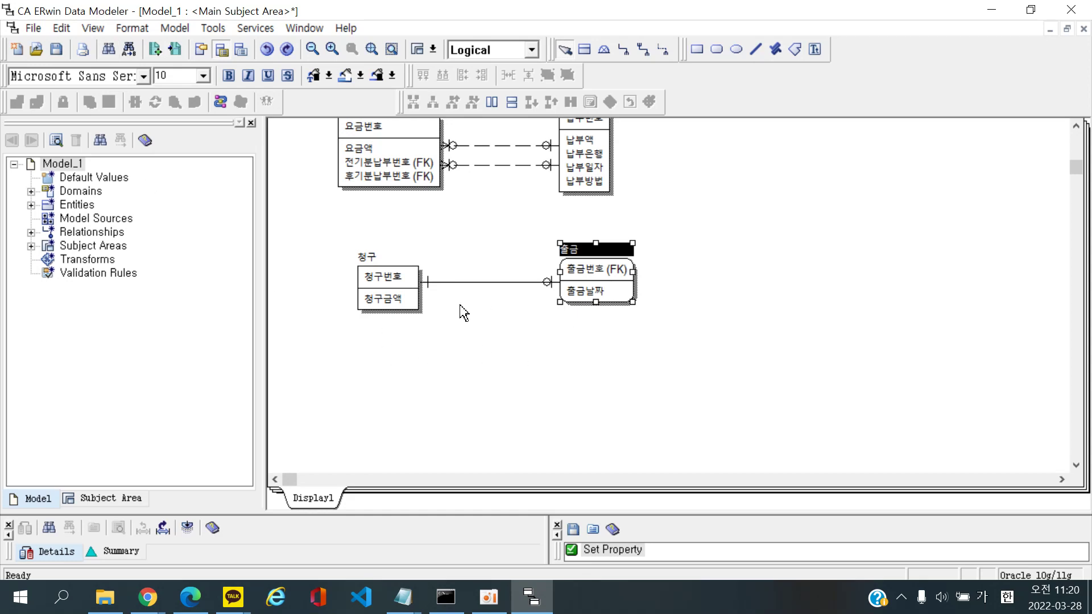
pyautogui.click(384, 274)
pyautogui.click(596, 290)
pyautogui.click(371, 299)
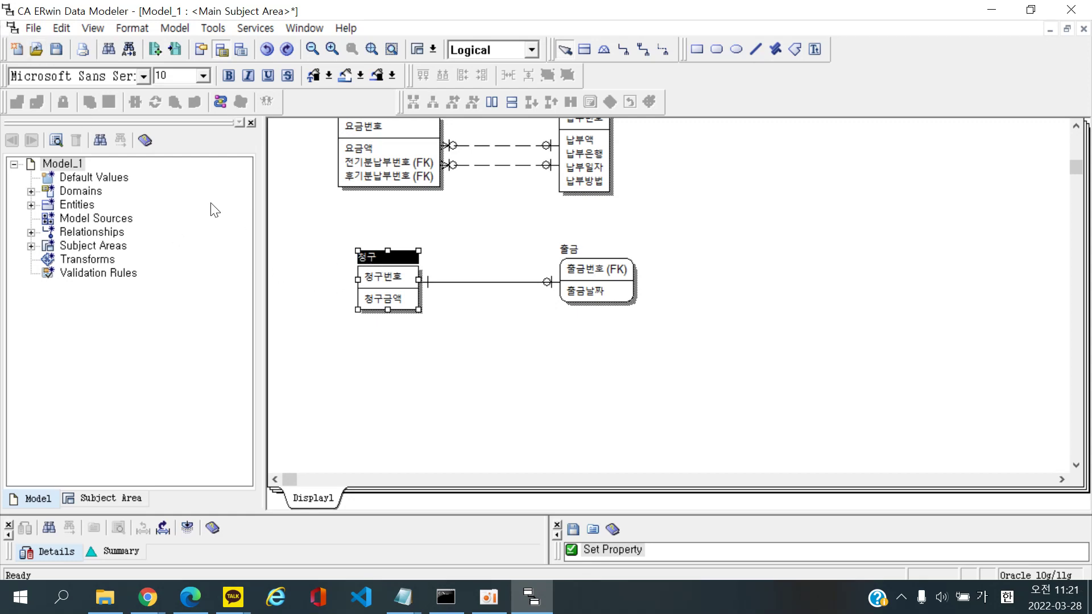
pyautogui.click(620, 290)
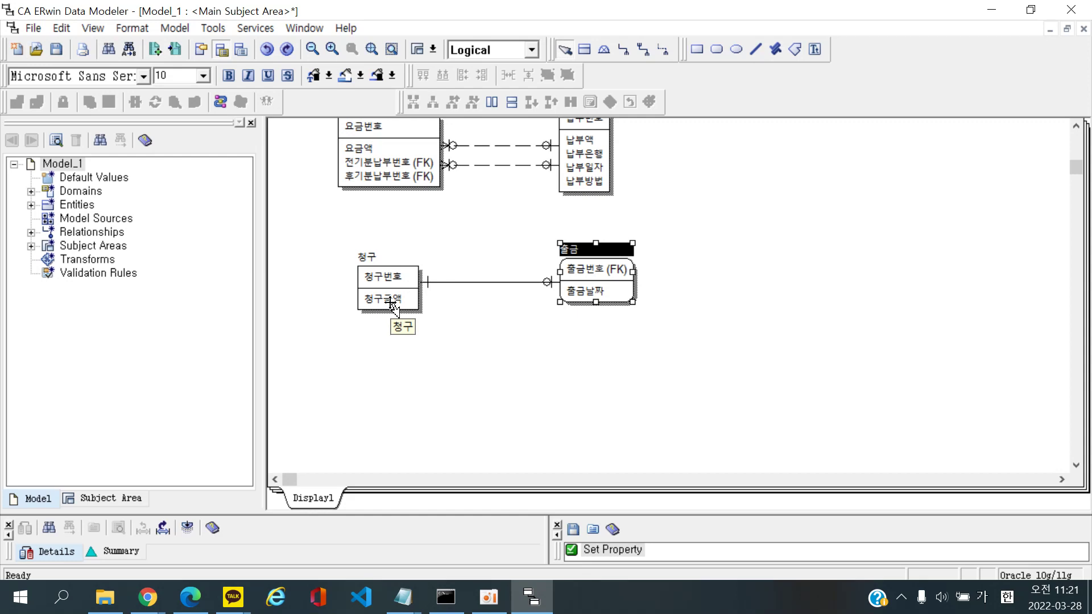
# Study figure 3-6 on merging 1:1 entities on page 131 of the textbook PDF and return to ERwin
pyautogui.click(363, 604)
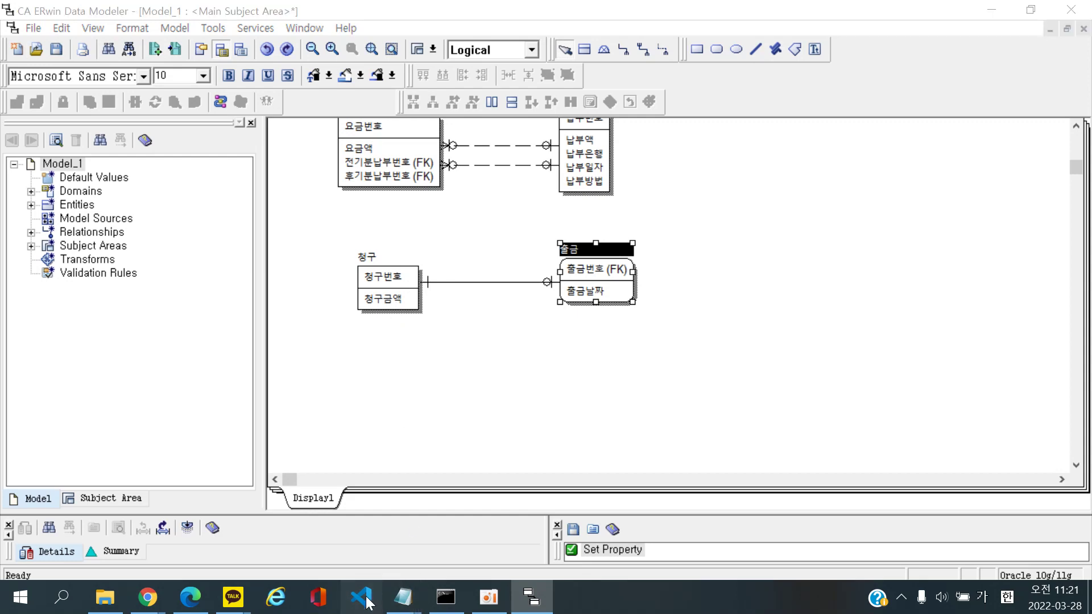
pyautogui.click(190, 598)
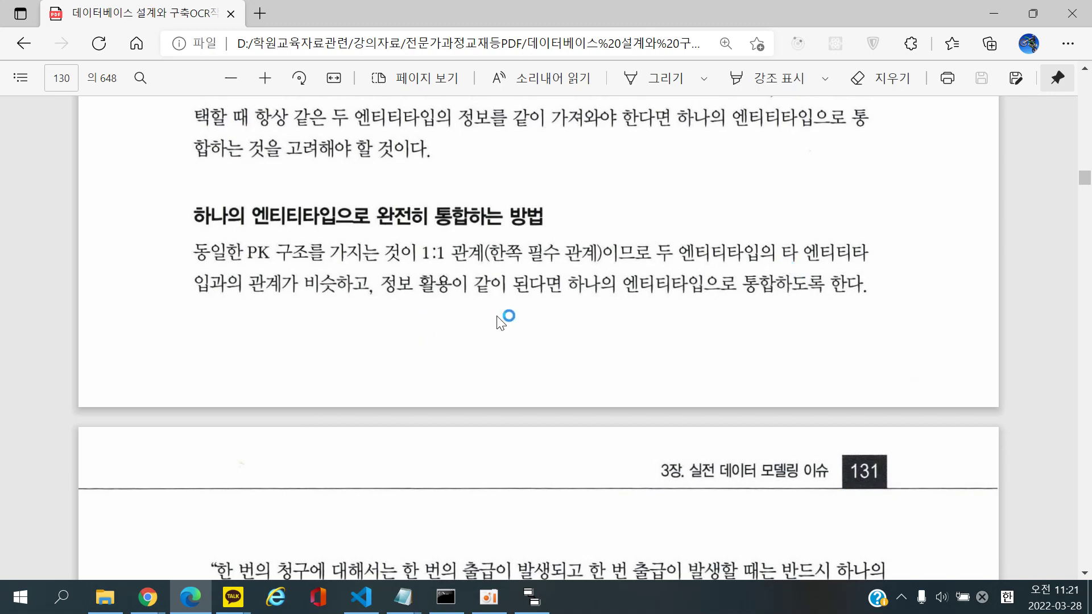
pyautogui.scroll(-3, 550, 311)
pyautogui.scroll(-4, 551, 312)
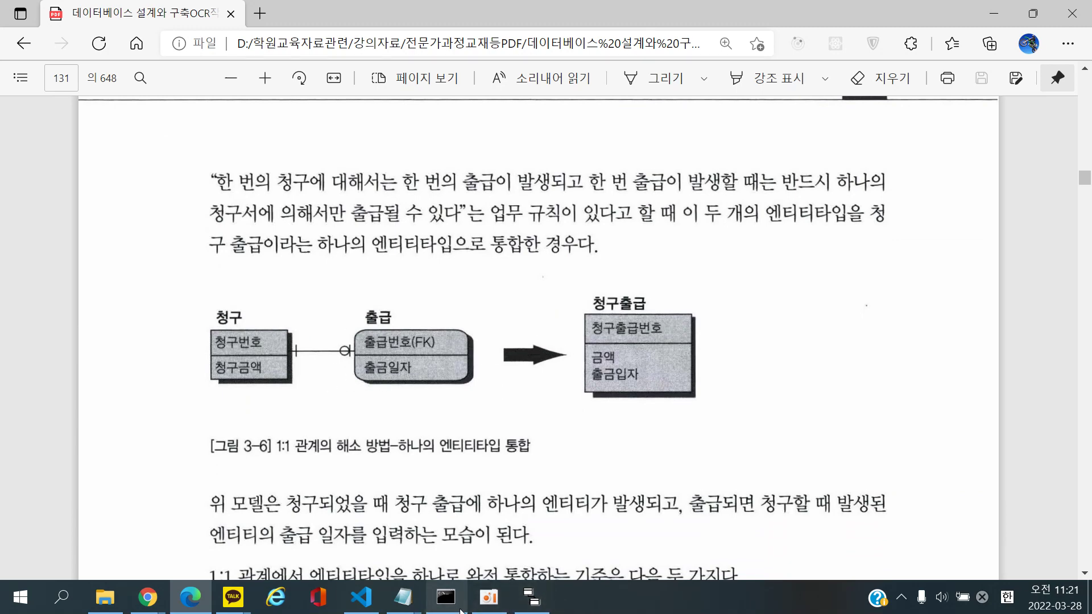
pyautogui.click(531, 597)
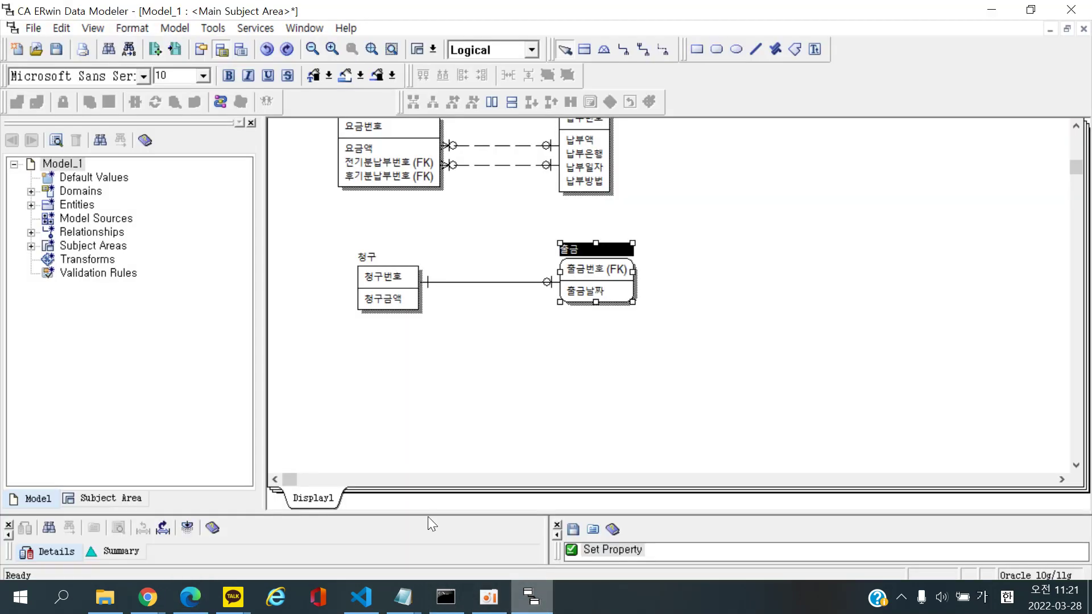
# Check the attribute list of the 청구 entity in its attribute editor and close the editor
pyautogui.click(378, 302)
pyautogui.doubleClick(377, 301)
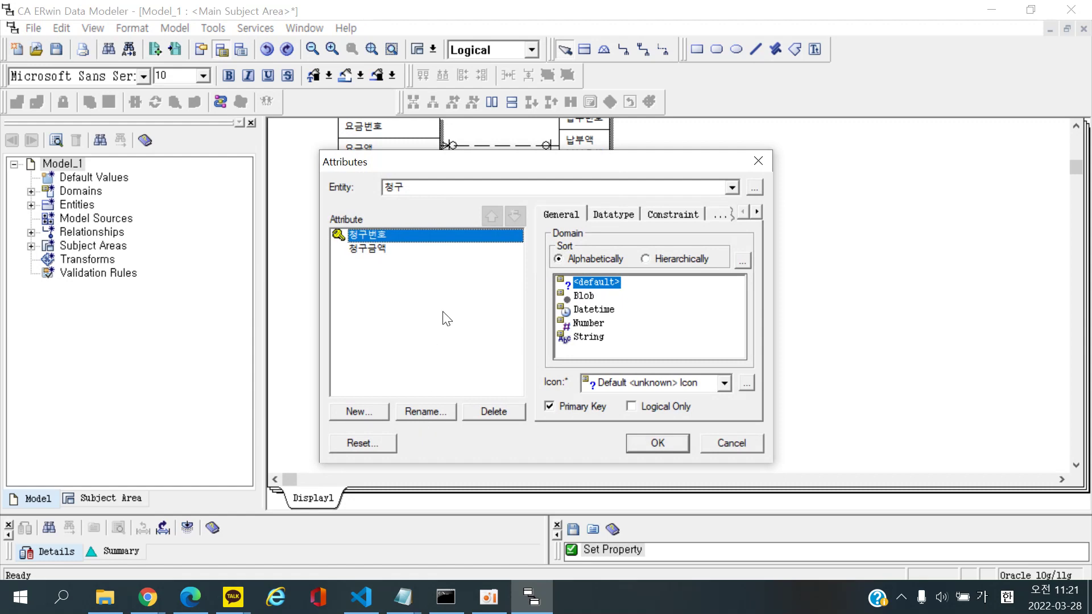
pyautogui.click(708, 441)
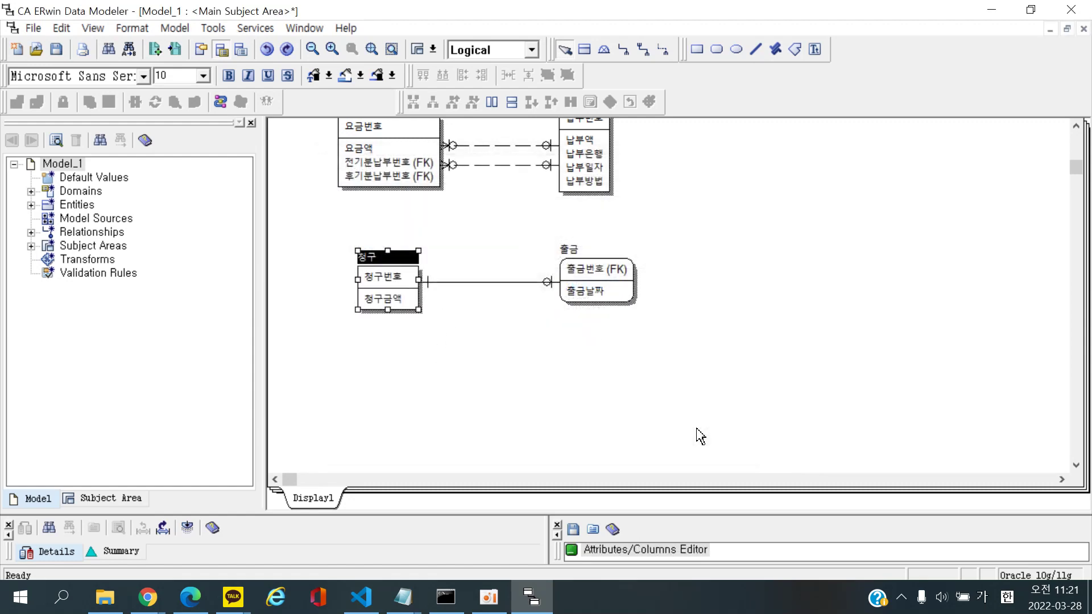
pyautogui.doubleClick(388, 260)
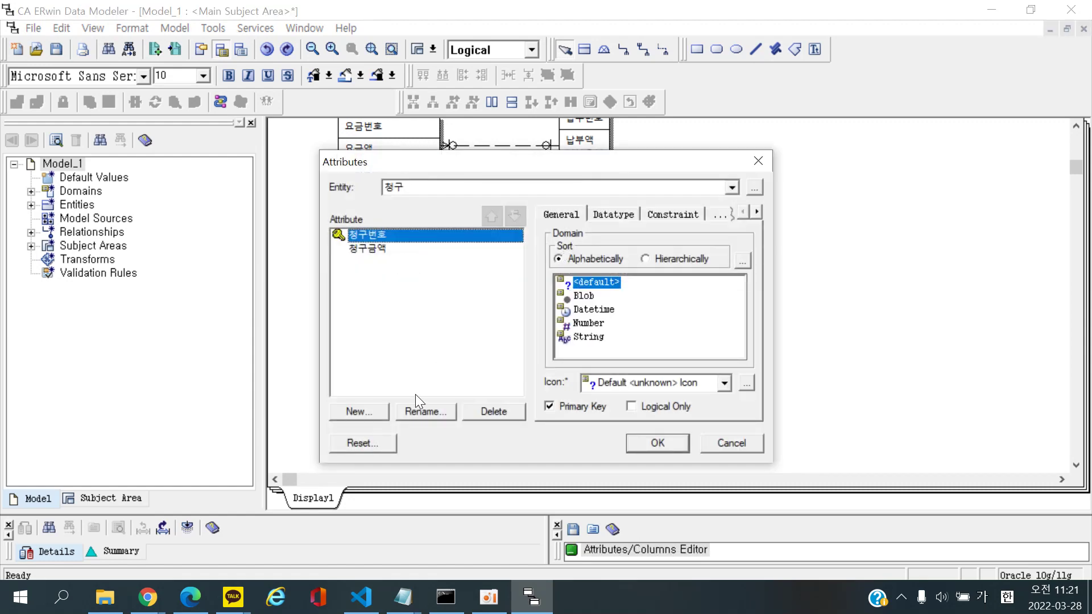
pyautogui.click(421, 409)
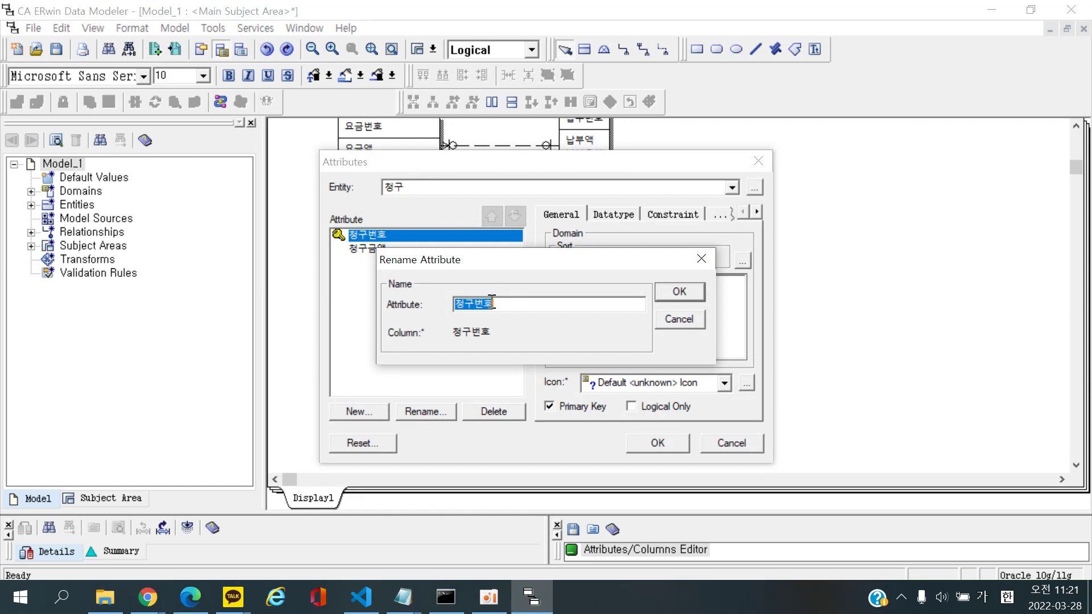
pyautogui.click(492, 302)
pyautogui.click(682, 314)
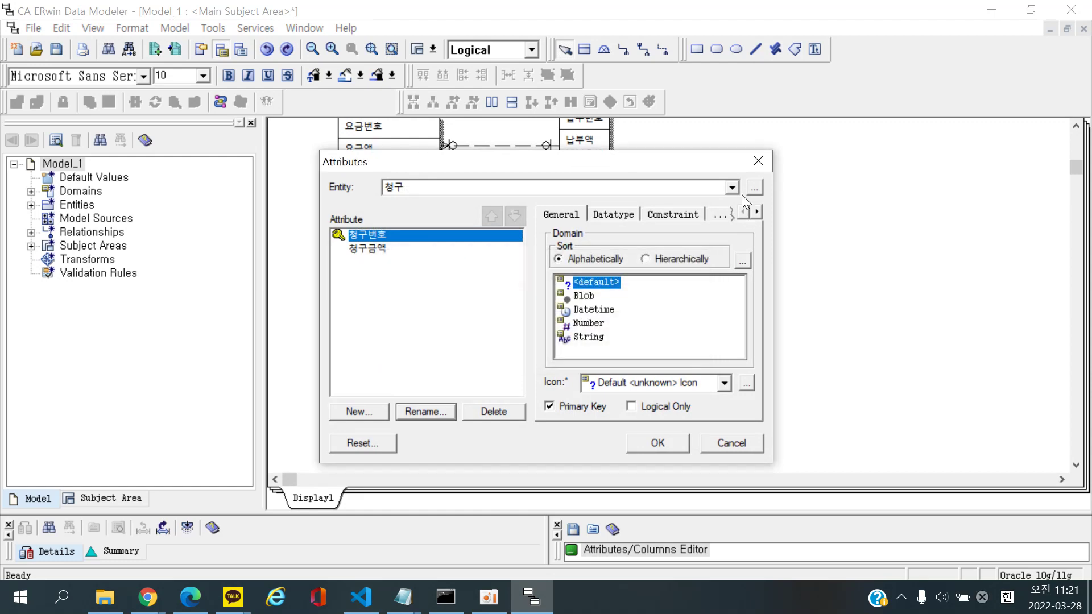
pyautogui.click(758, 161)
# Rename the 청구 entity as 청구출금 directly in the diagram
pyautogui.click(389, 284)
pyautogui.click(382, 256)
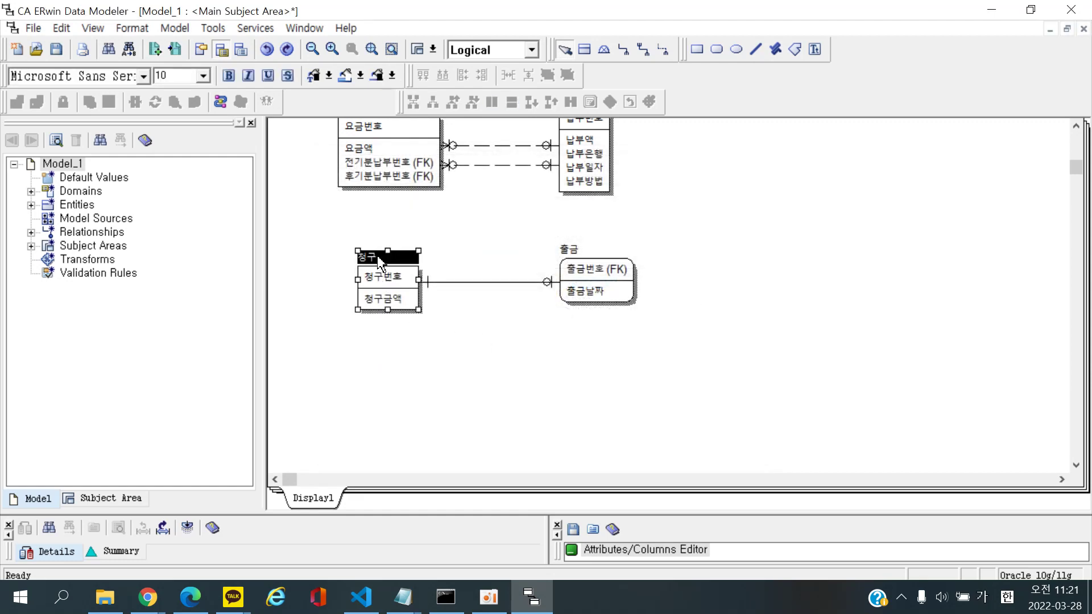
pyautogui.click(387, 256)
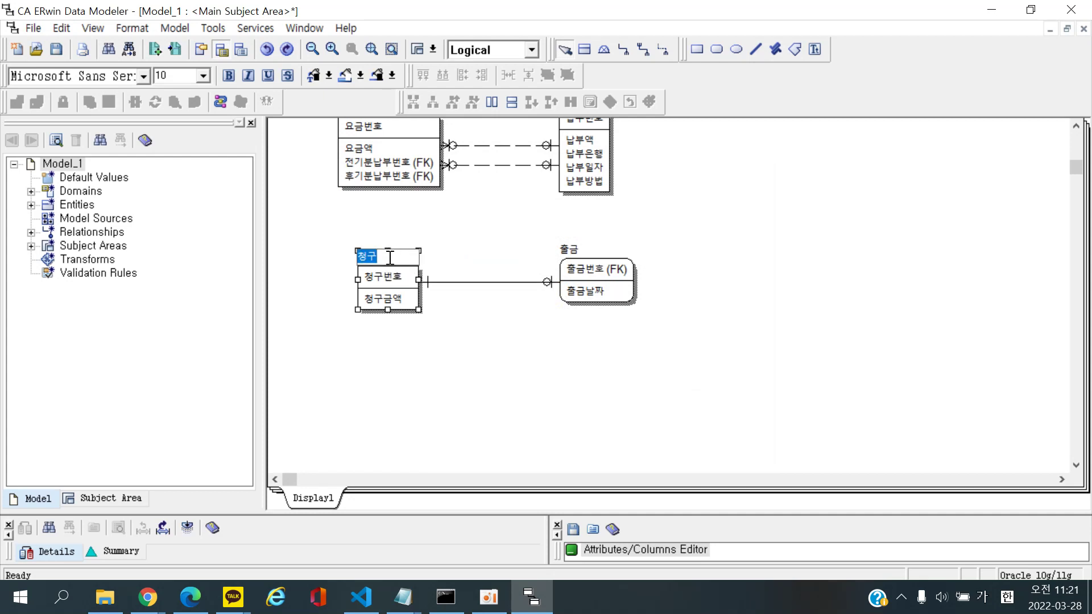
pyautogui.click(390, 257)
pyautogui.write('출금')
pyautogui.click(443, 386)
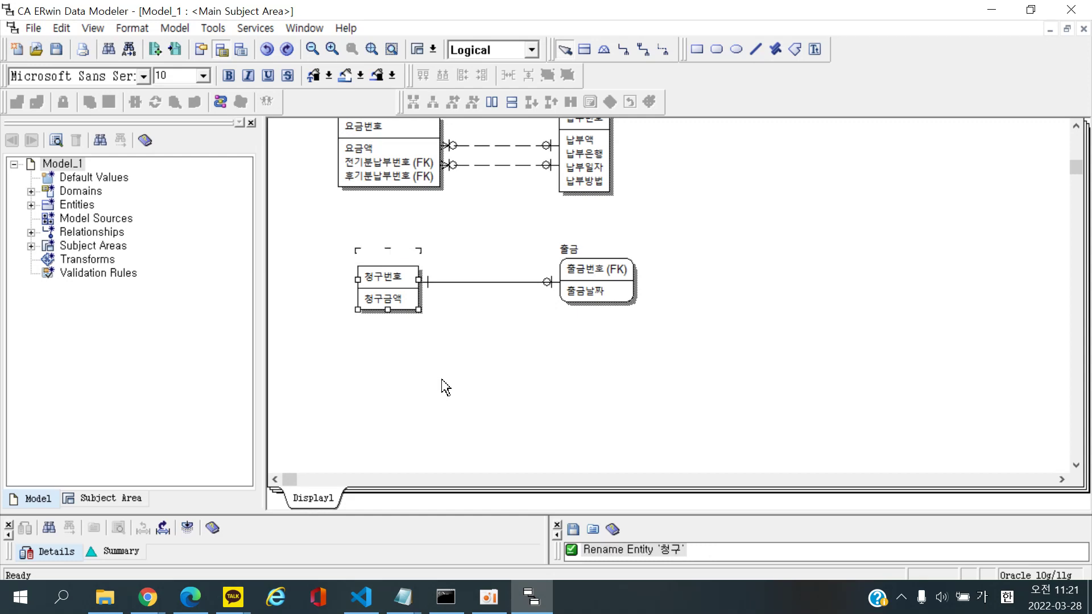
# Rename the 청구번호 key attribute of the 청구출금 entity as 청구출금번호
pyautogui.click(392, 284)
pyautogui.click(384, 278)
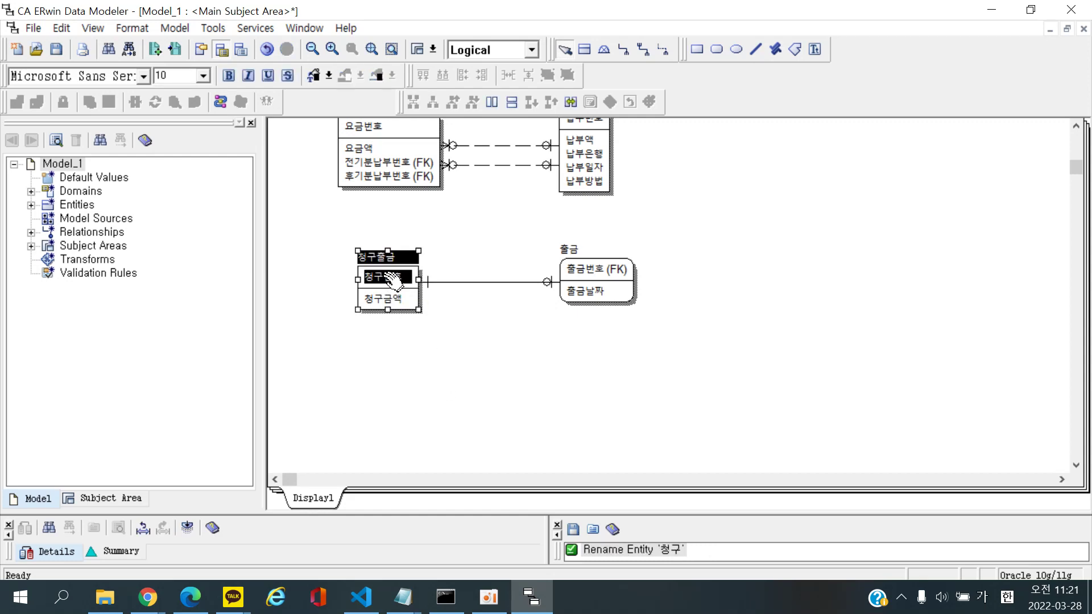
pyautogui.click(384, 278)
pyautogui.click(390, 277)
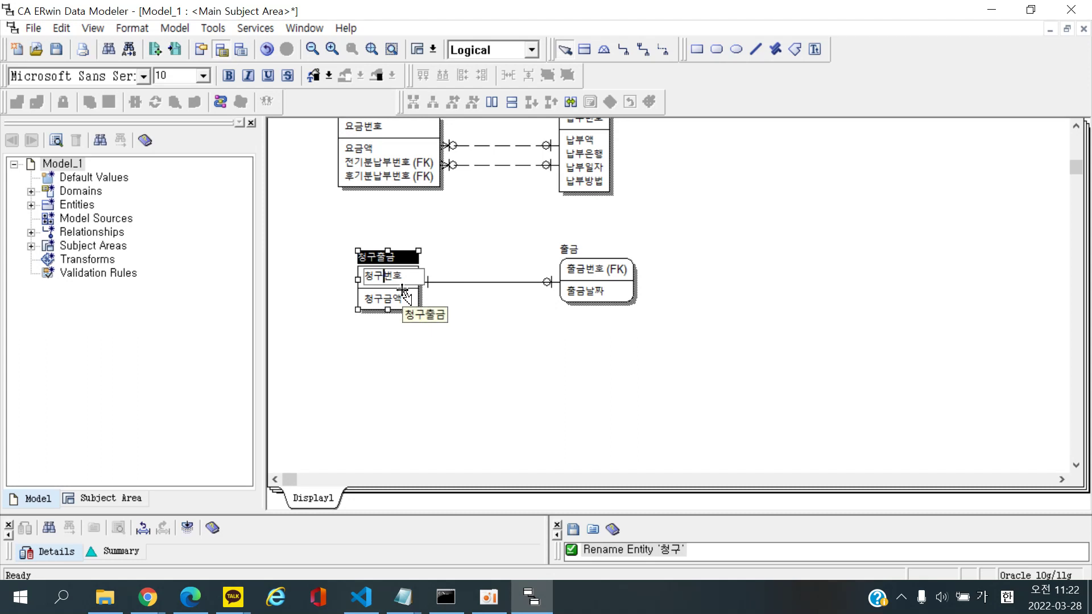
pyautogui.write('ㅊ출금')
pyautogui.click(618, 375)
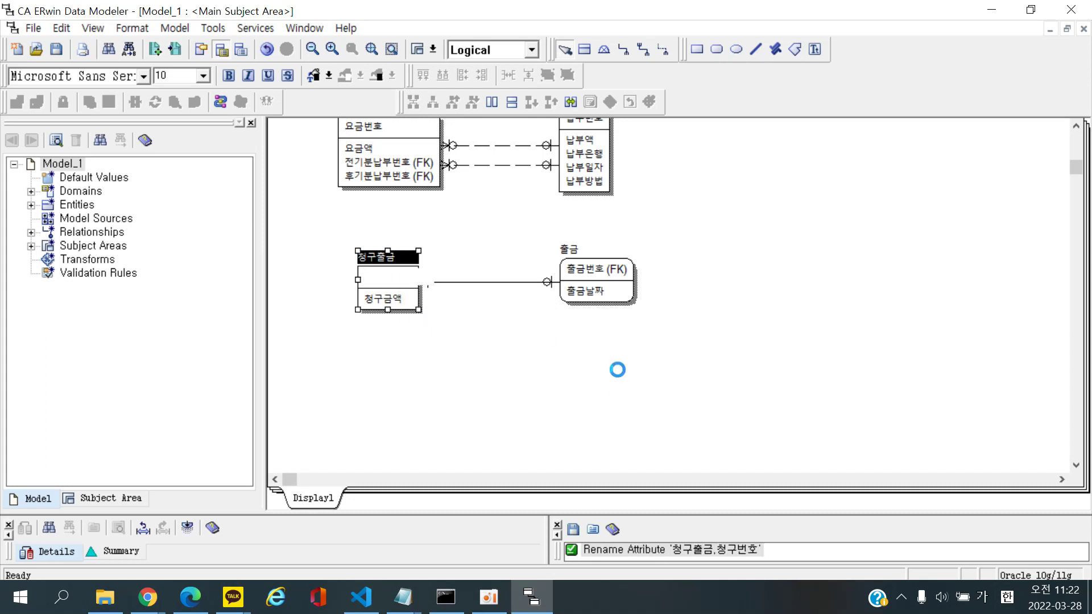
# Merge 출금 into the parent entity 청구출금 by running the Entity Denormalization Roll Up transform on their relationship
pyautogui.click(514, 283)
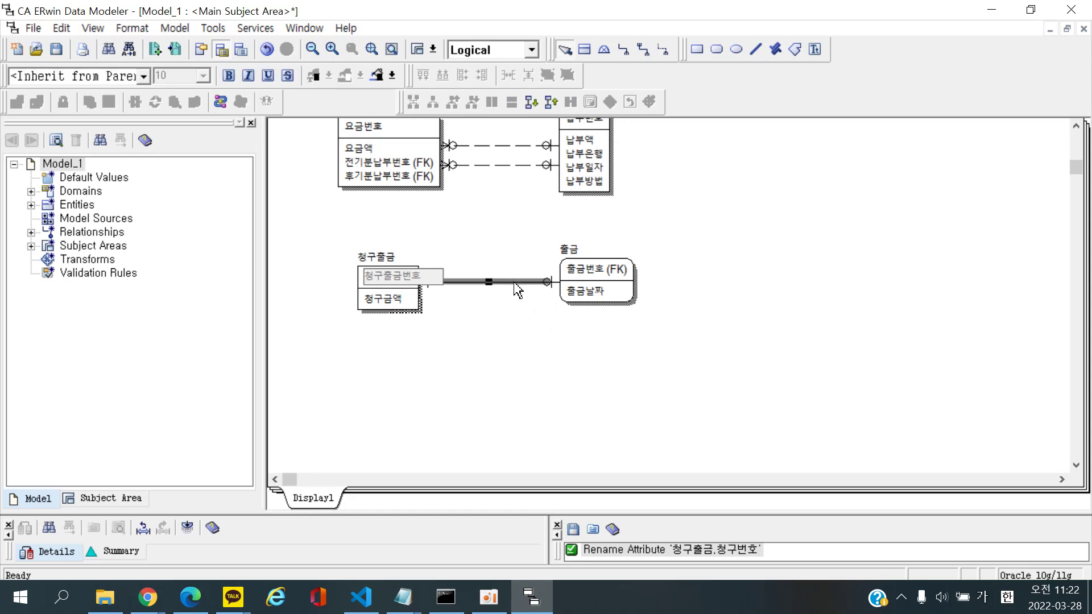
pyautogui.click(537, 104)
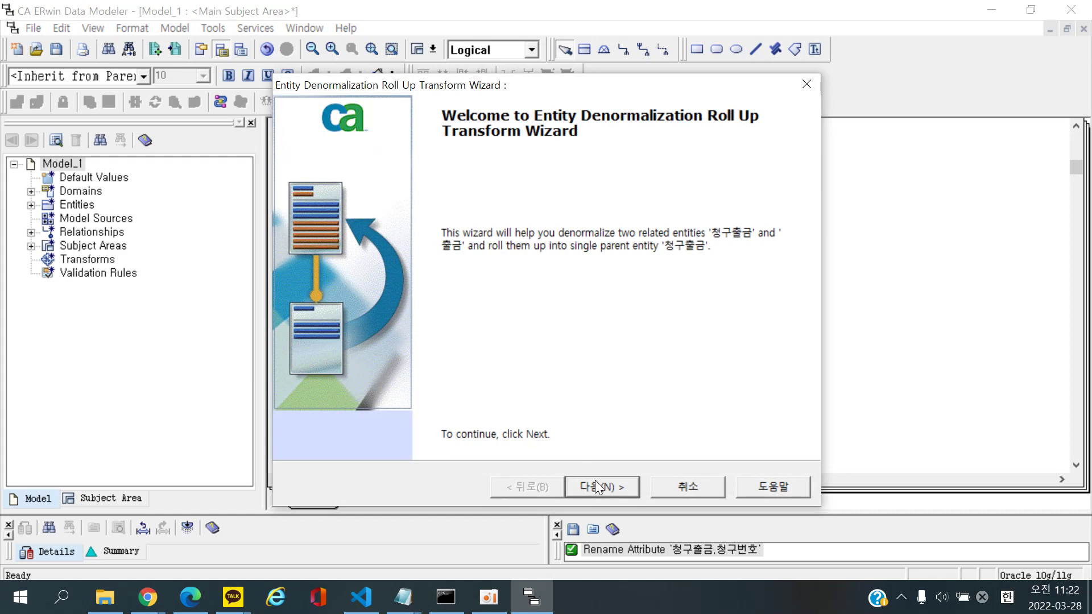
pyautogui.click(595, 484)
pyautogui.click(597, 487)
pyautogui.click(597, 487)
pyautogui.click(597, 486)
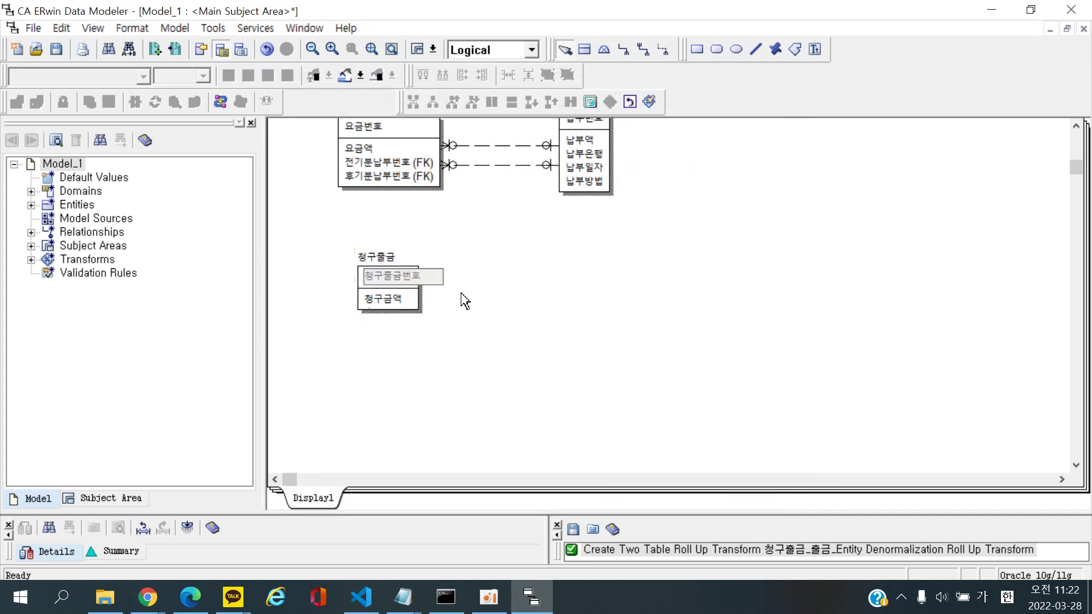
# Make the merged 청구출금 entity box taller so that both non-key attributes fit inside it
pyautogui.click(402, 300)
pyautogui.moveTo(402, 300); pyautogui.dragTo(389, 359)
pyautogui.click(422, 315)
pyautogui.click(407, 313)
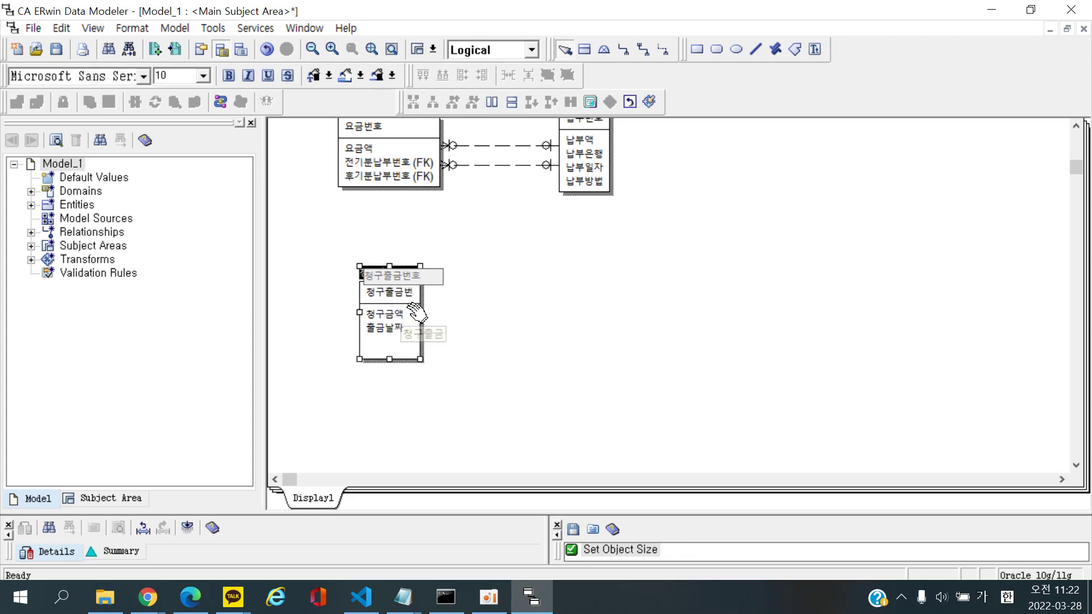
pyautogui.click(418, 290)
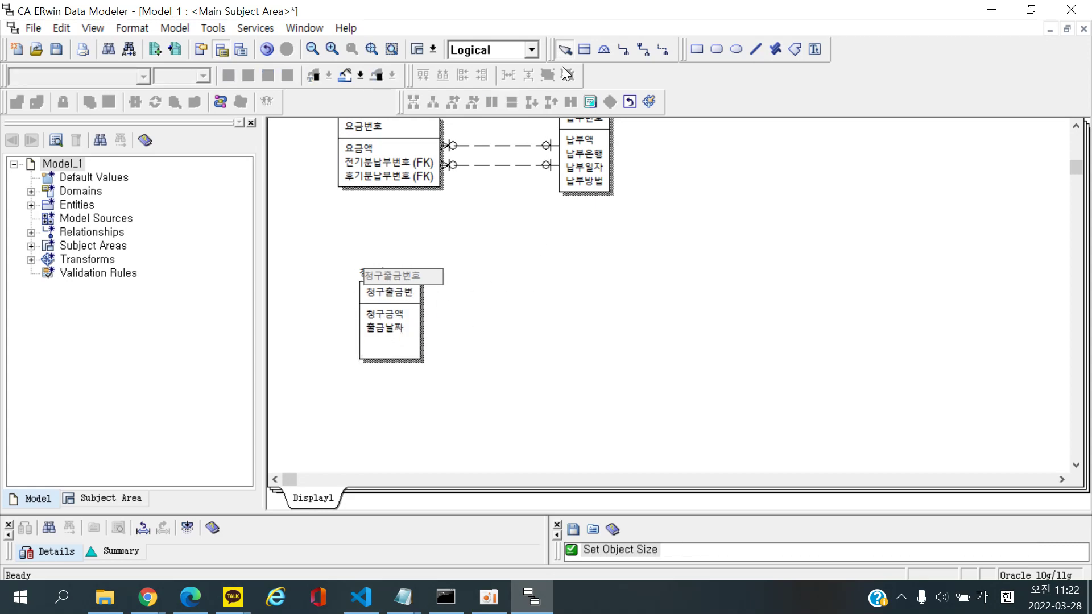
# Place an empty entity beside 청구출금 and widen the 청구출금 box to fit its full key name
pyautogui.click(584, 51)
pyautogui.click(622, 309)
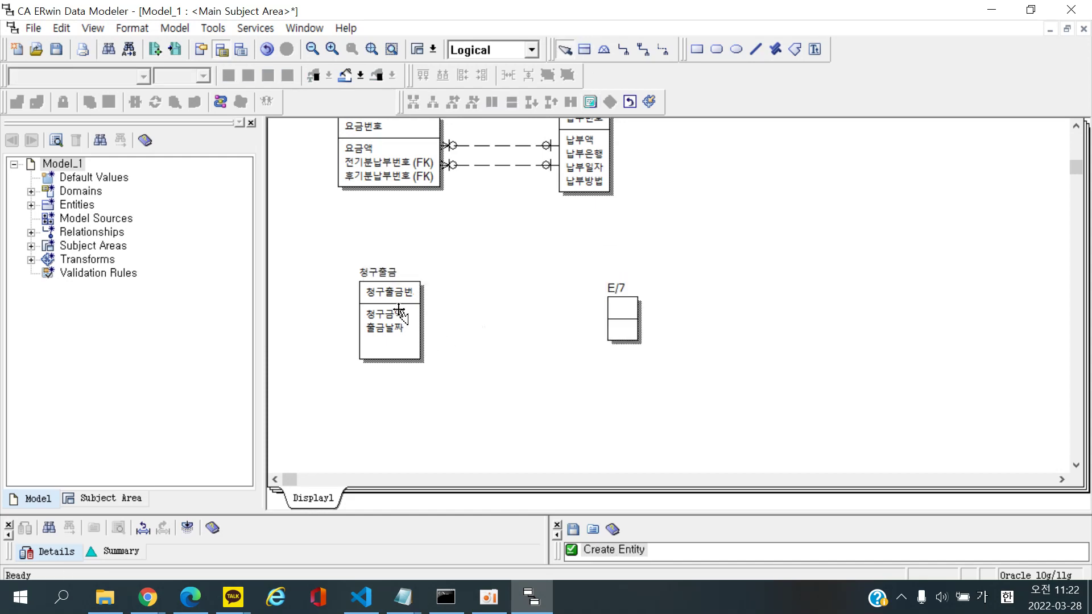
pyautogui.click(423, 313)
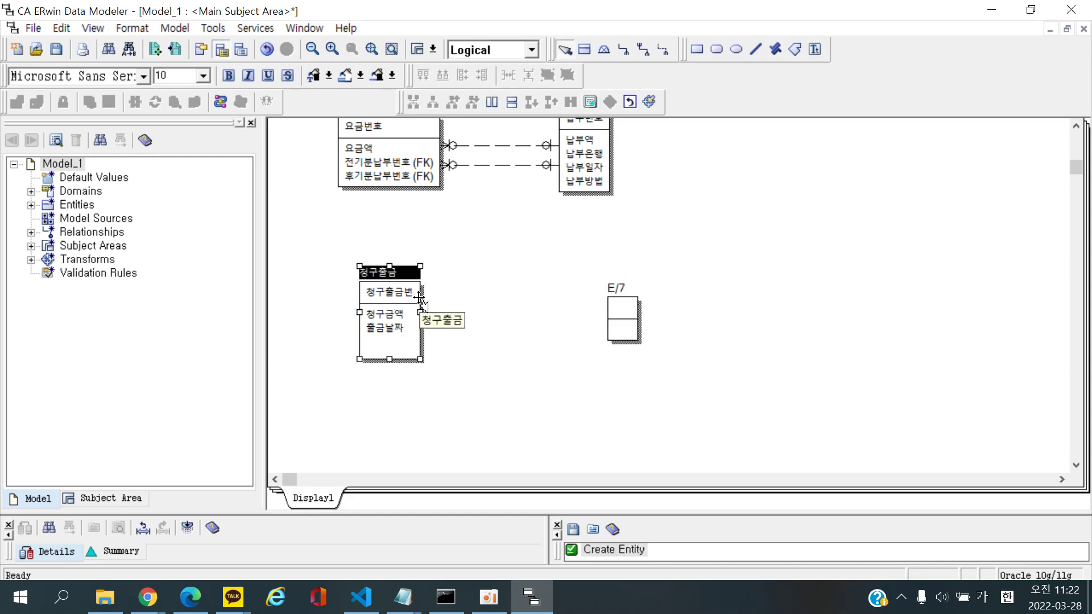
pyautogui.moveTo(421, 312); pyautogui.dragTo(441, 312)
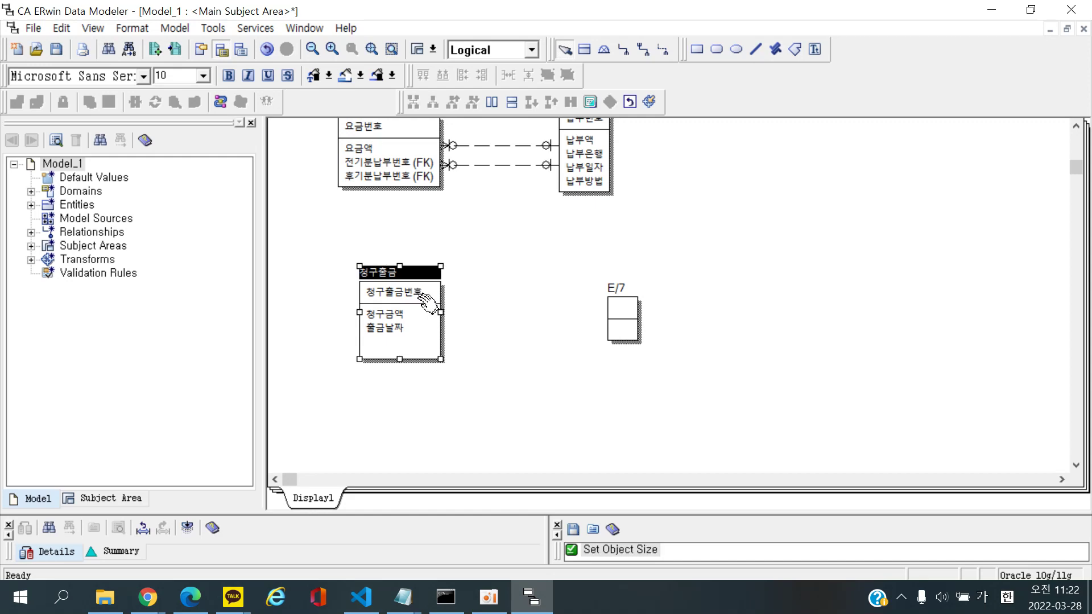
pyautogui.click(488, 348)
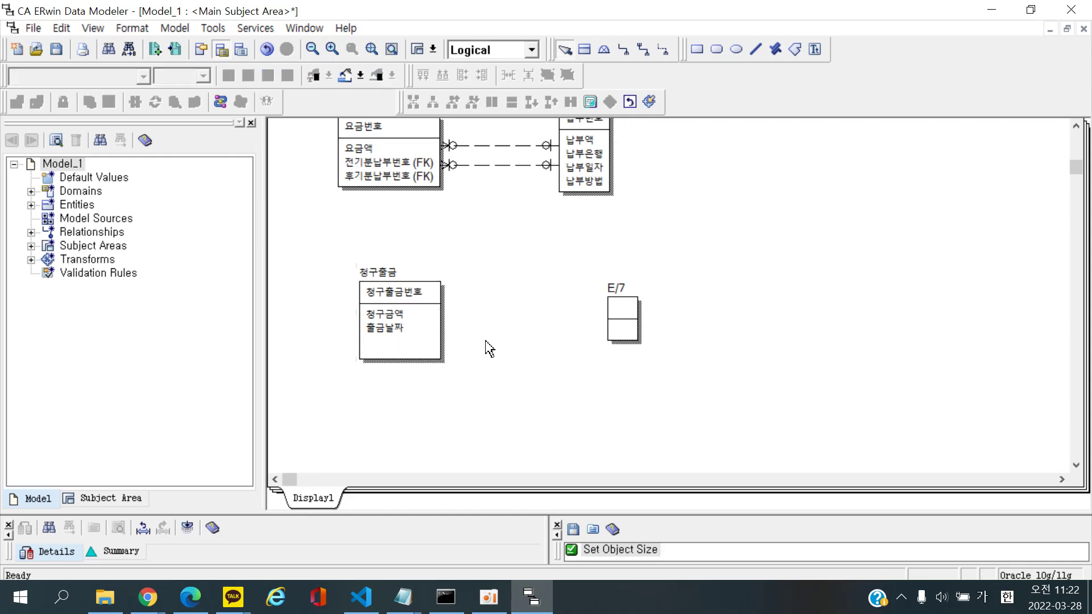
# Examine the key and attributes of the merged 청구출금 entity below the 요금–납부 model
pyautogui.click(401, 324)
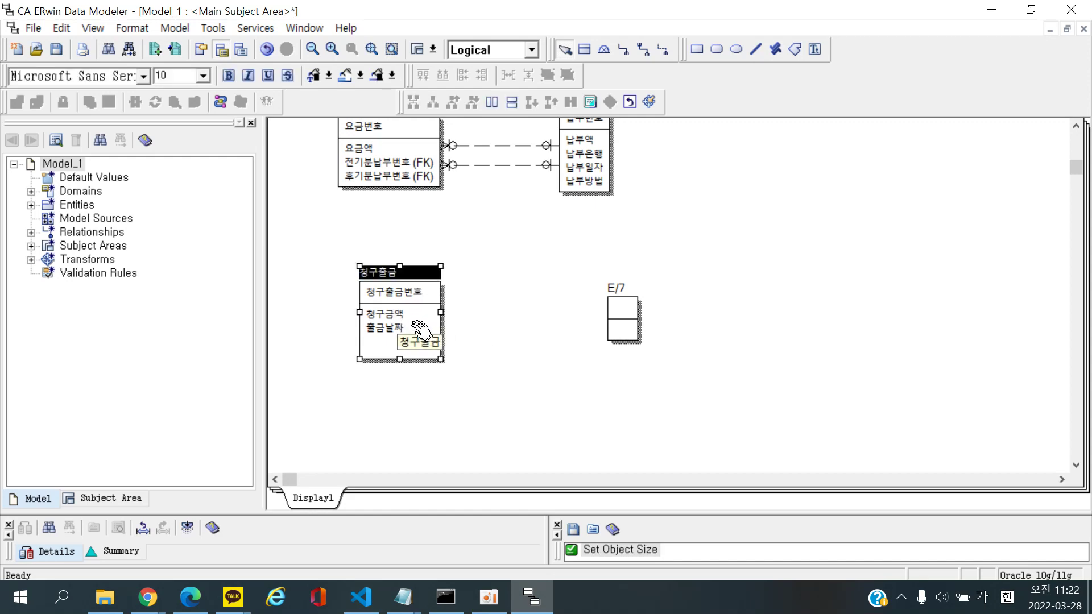
pyautogui.click(411, 338)
pyautogui.click(548, 361)
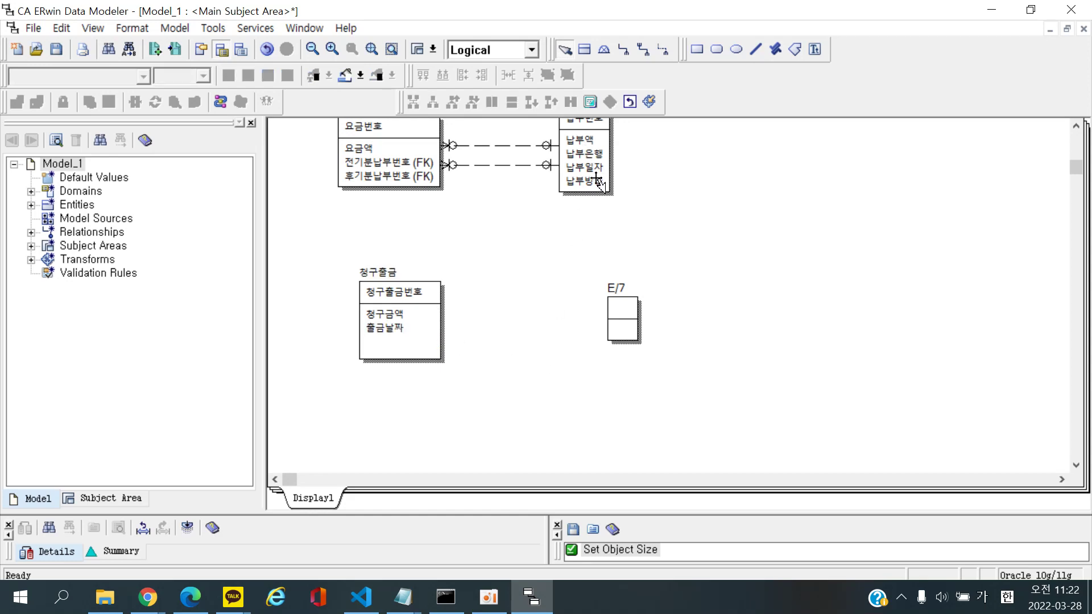
pyautogui.scroll(3, 488, 364)
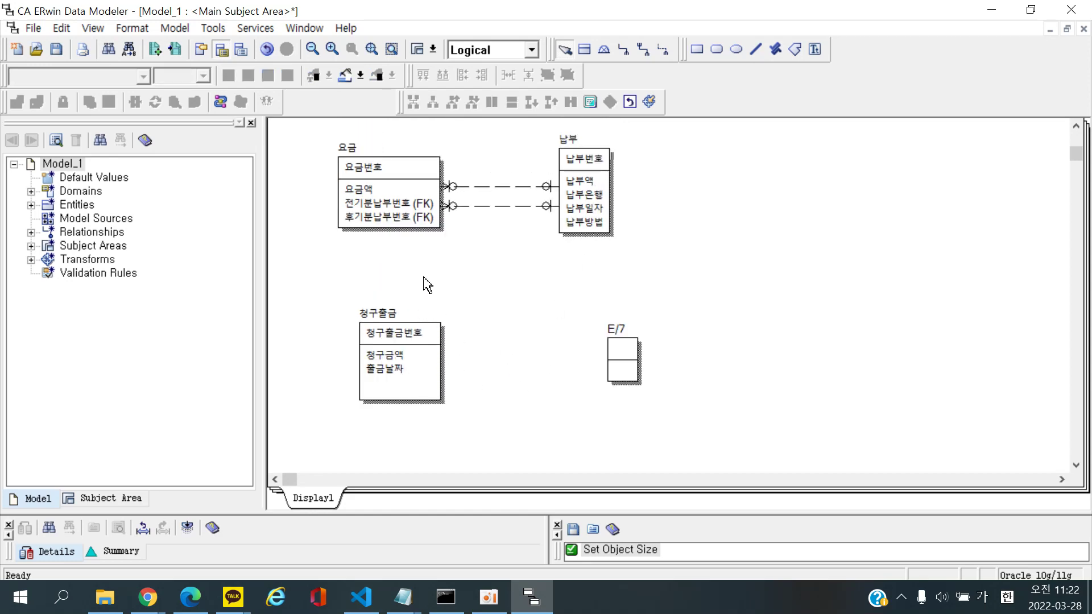
pyautogui.click(404, 375)
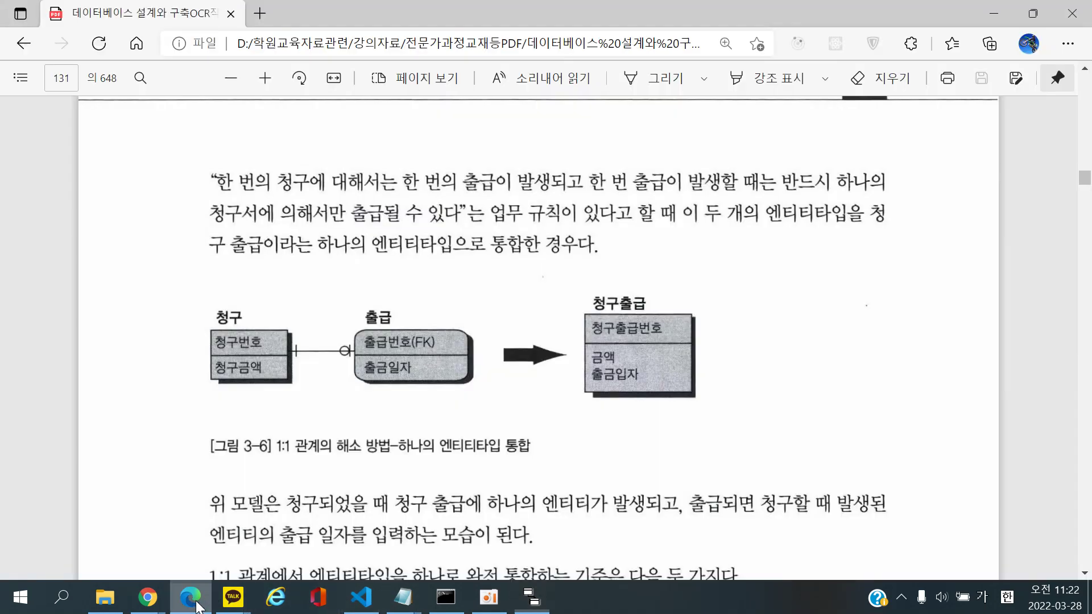
# Study the full-merge criteria and the partial-merge method with figure 3-7 in the textbook PDF, and return to ERwin
pyautogui.click(189, 597)
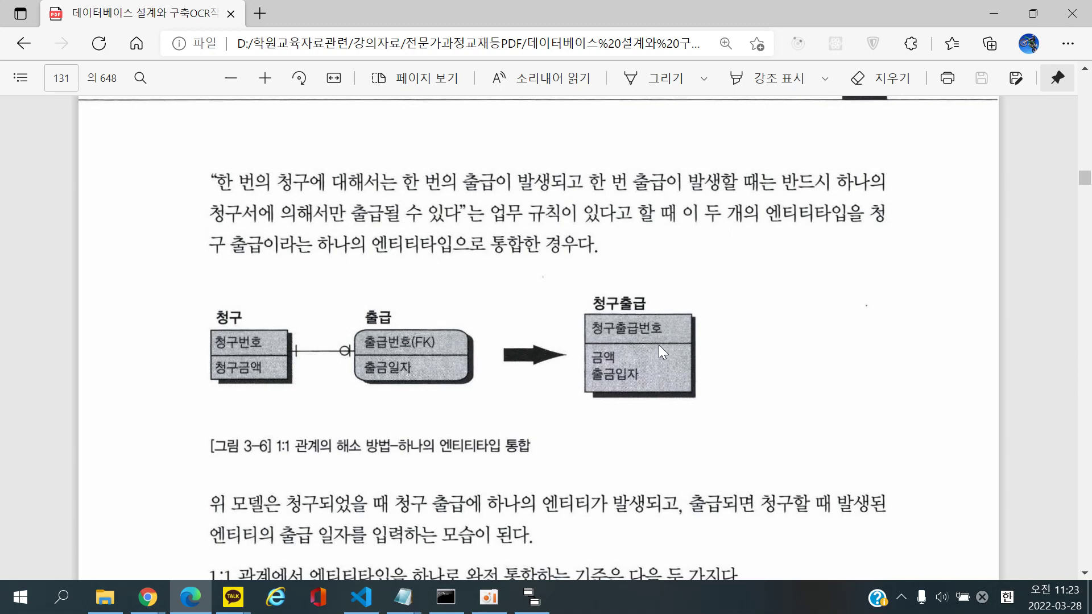
pyautogui.scroll(-4, 680, 336)
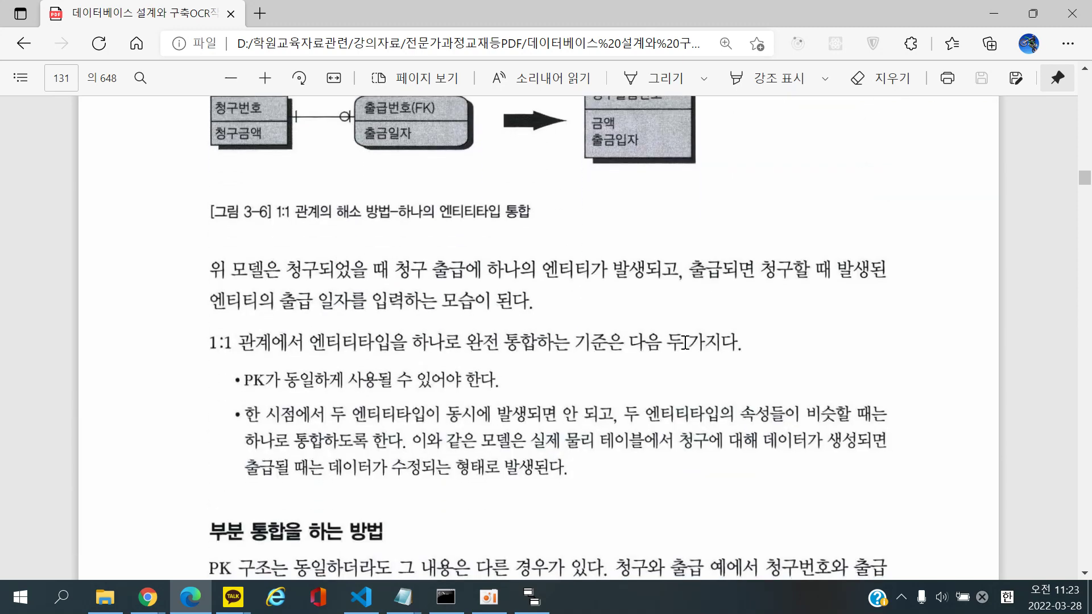
pyautogui.scroll(-4, 685, 342)
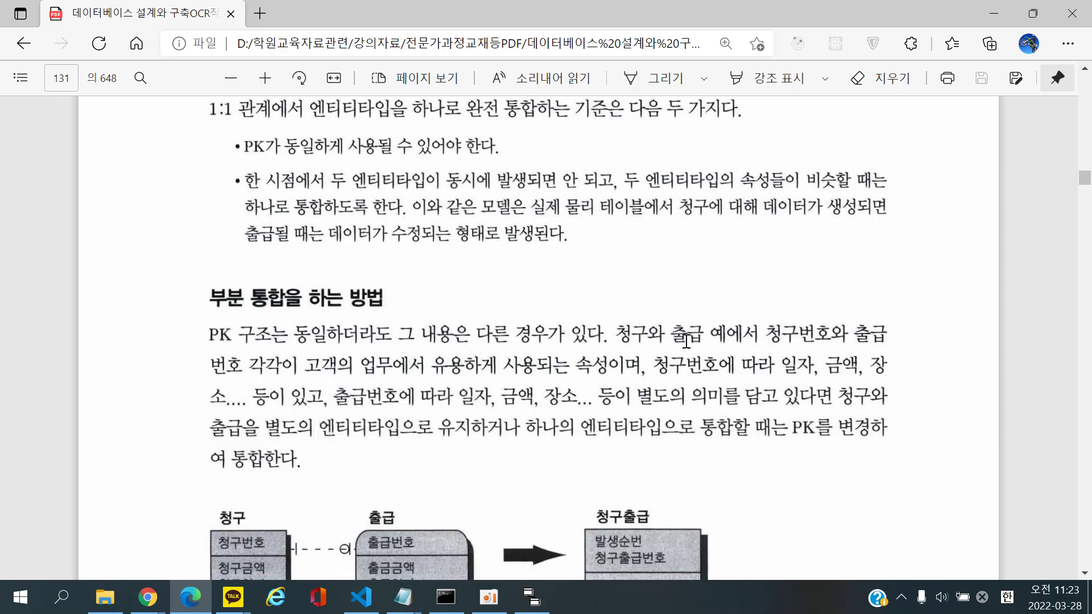
pyautogui.scroll(-4, 686, 342)
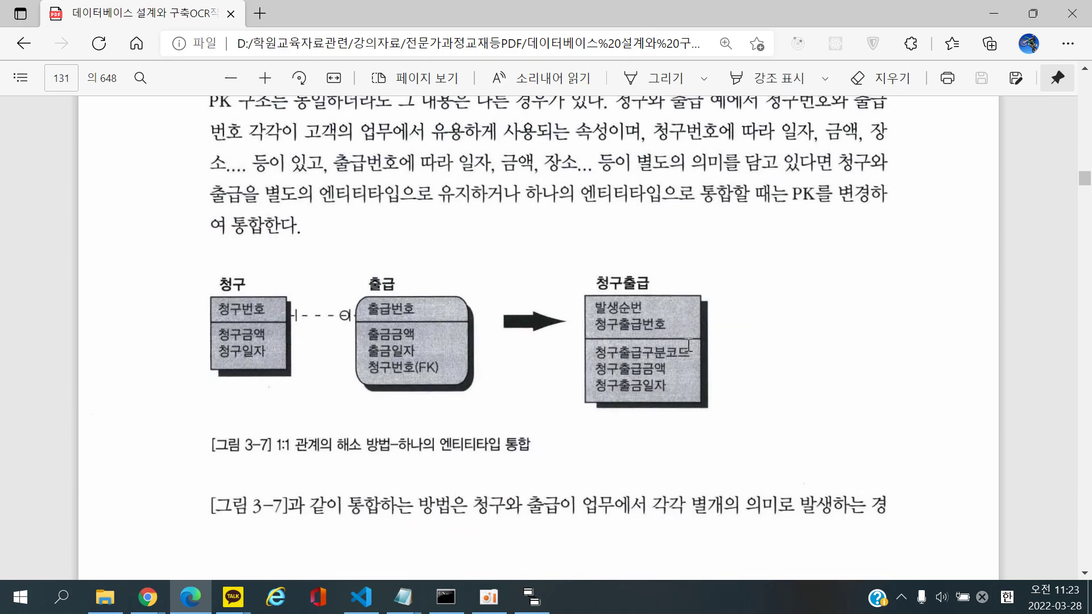
pyautogui.scroll(1, 805, 347)
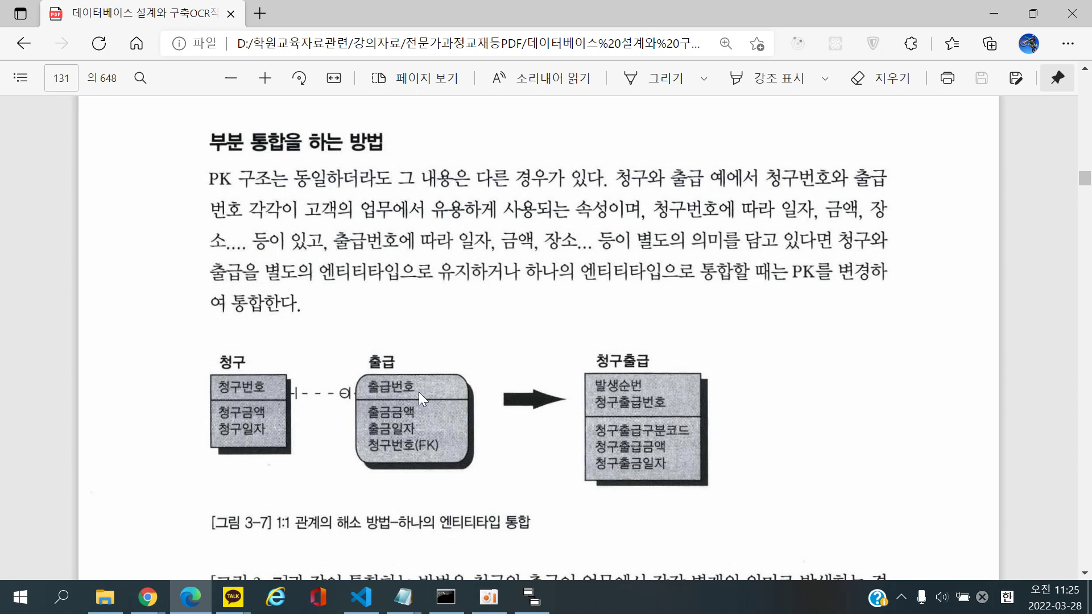
pyautogui.scroll(1, 418, 391)
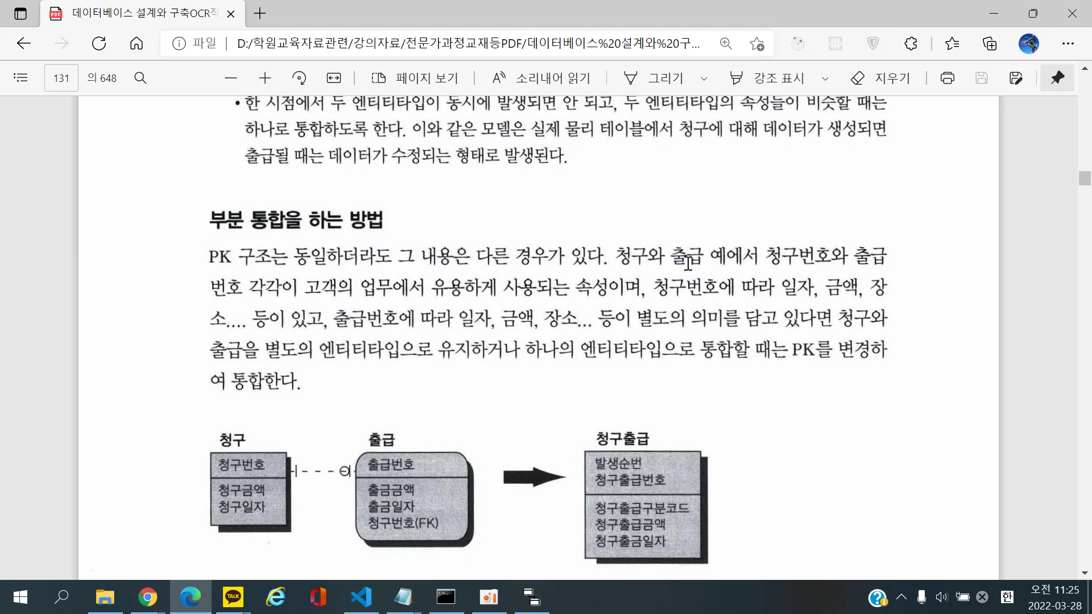
pyautogui.scroll(-2, 705, 262)
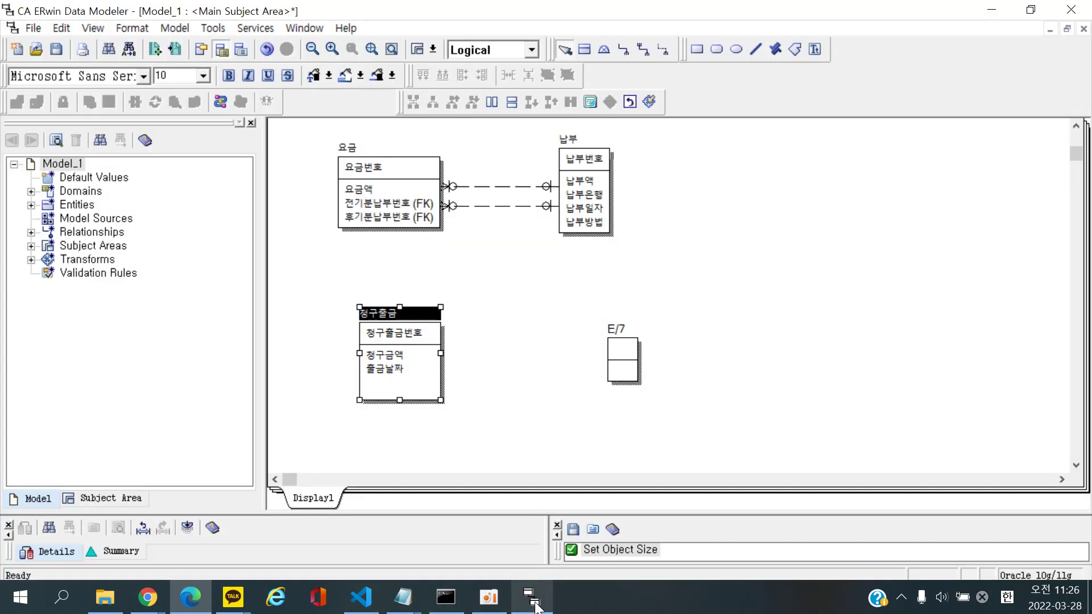
pyautogui.click(535, 603)
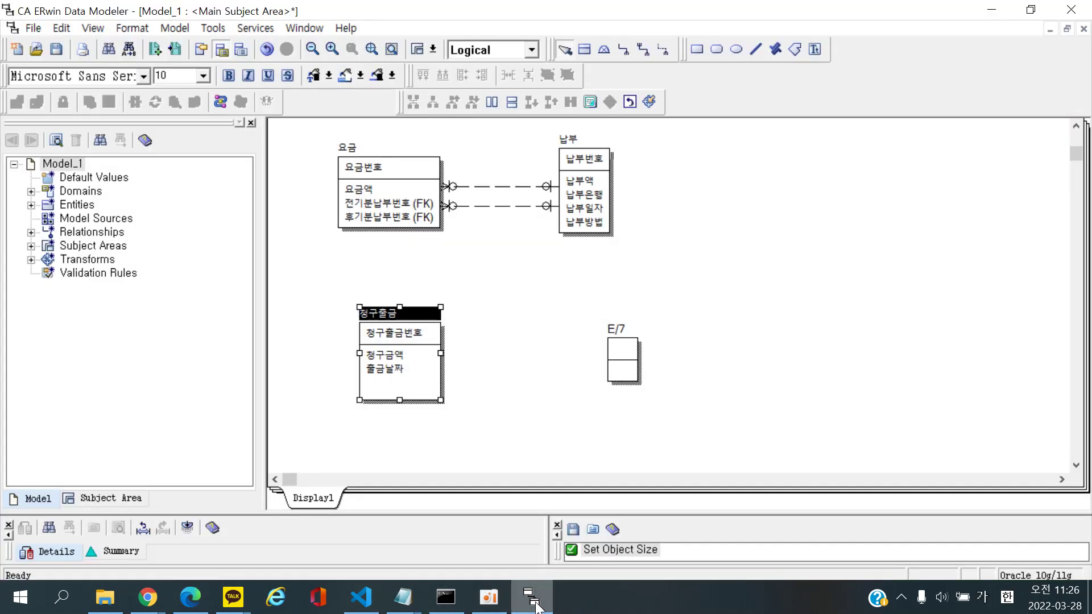
pyautogui.click(534, 603)
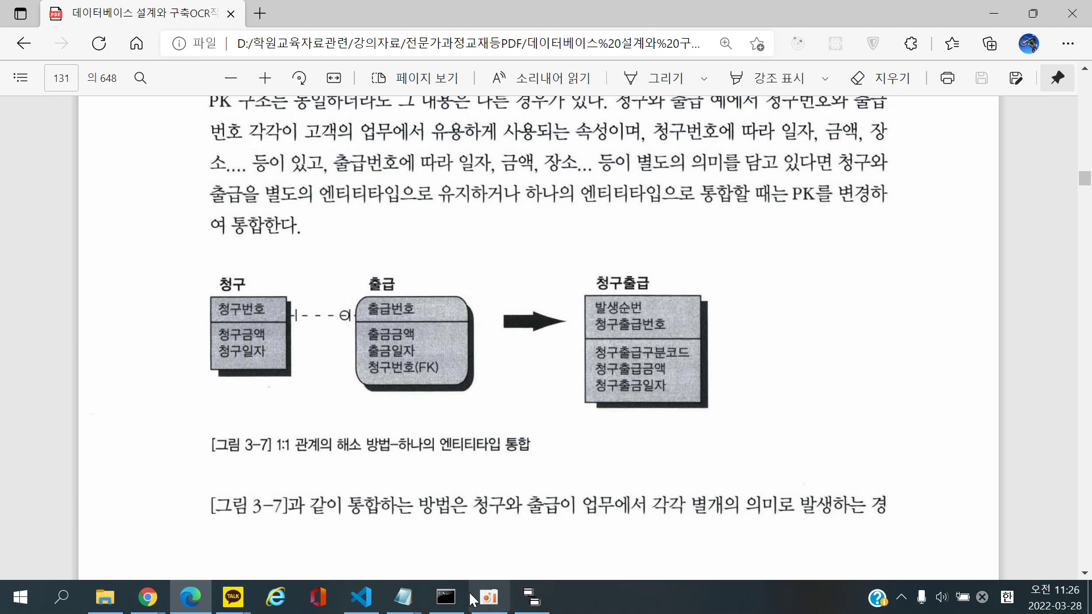
pyautogui.click(532, 597)
# Undo the empty entity, the box resizing, the roll-up transform and the renaming of the 청구 entity and its key
pyautogui.click(467, 387)
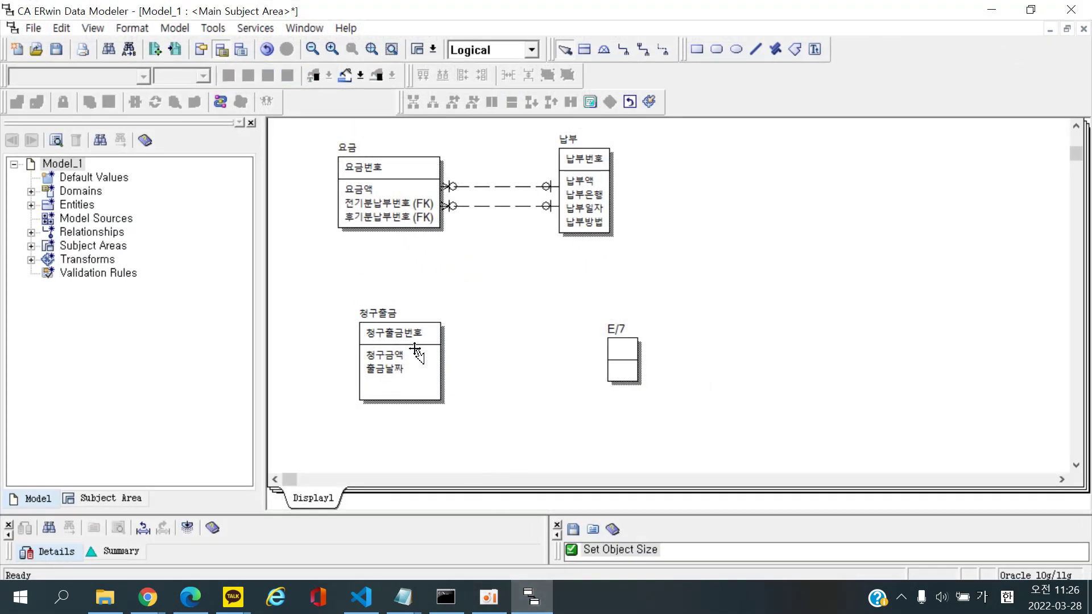
pyautogui.hotkey('ctrl', 'z')
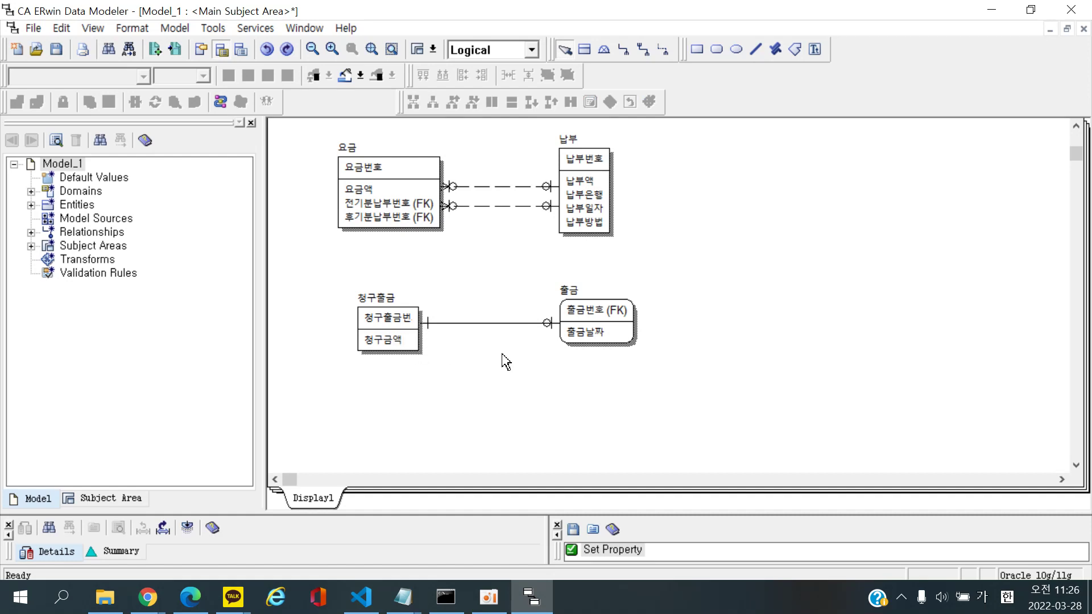
pyautogui.hotkey('ctrl', 'z')
pyautogui.hotkey('ctrl', 'z')
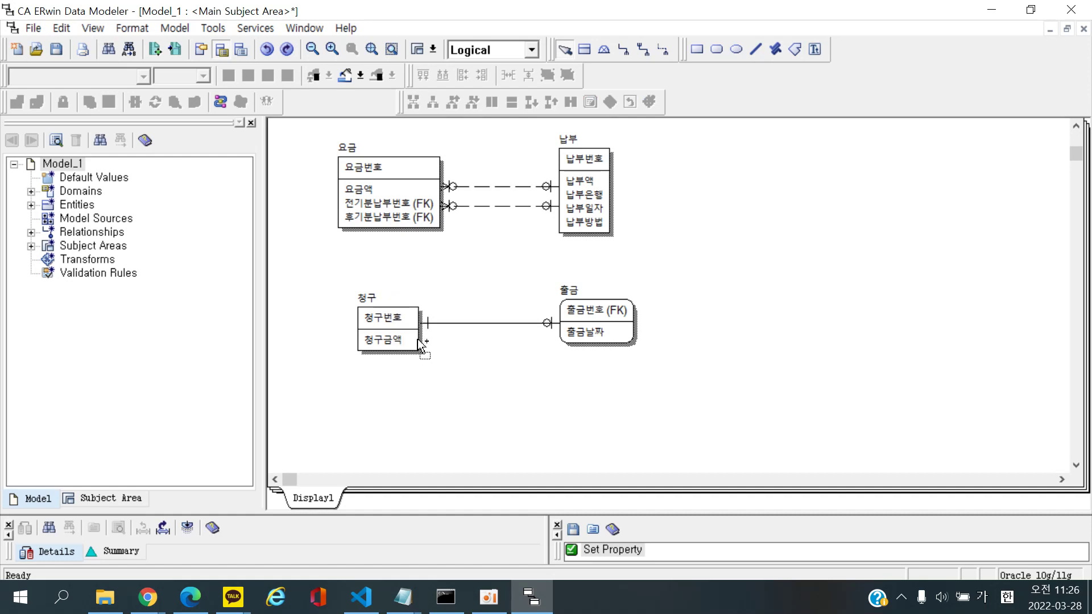
# Add a 청구날짜 attribute below 청구금액 in the 청구 entity
pyautogui.click(398, 340)
pyautogui.doubleClick(401, 341)
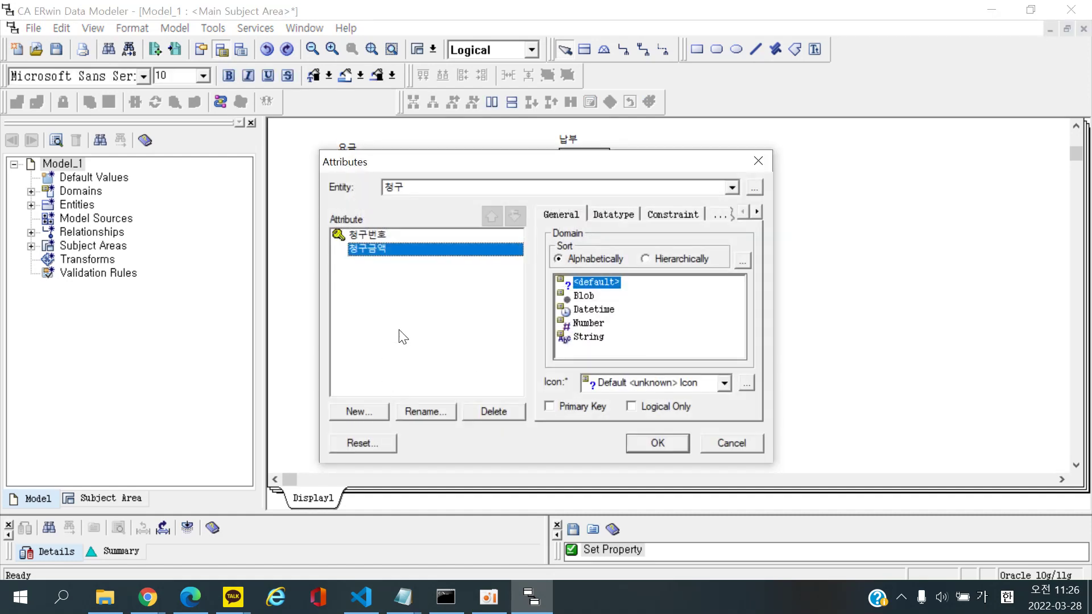
pyautogui.click(358, 411)
pyautogui.write('청4구')
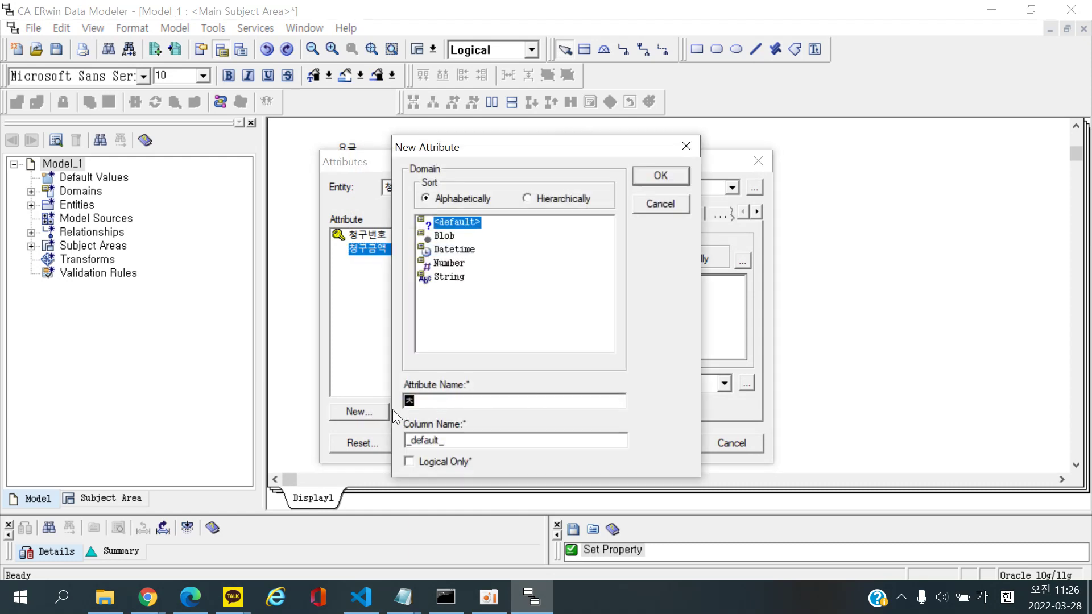
pyautogui.press('BackSpace')
pyautogui.press('BackSpace')
pyautogui.write('구ㅉ')
pyautogui.press('BackSpace')
pyautogui.press('BackSpace')
pyautogui.write('구날짜')
pyautogui.press('Return')
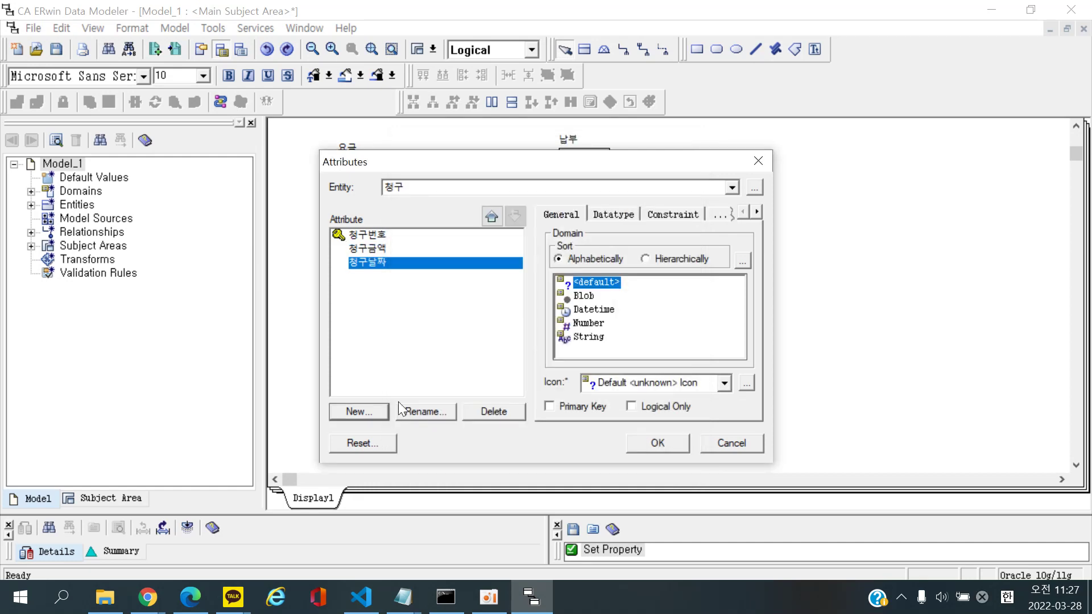
pyautogui.click(656, 444)
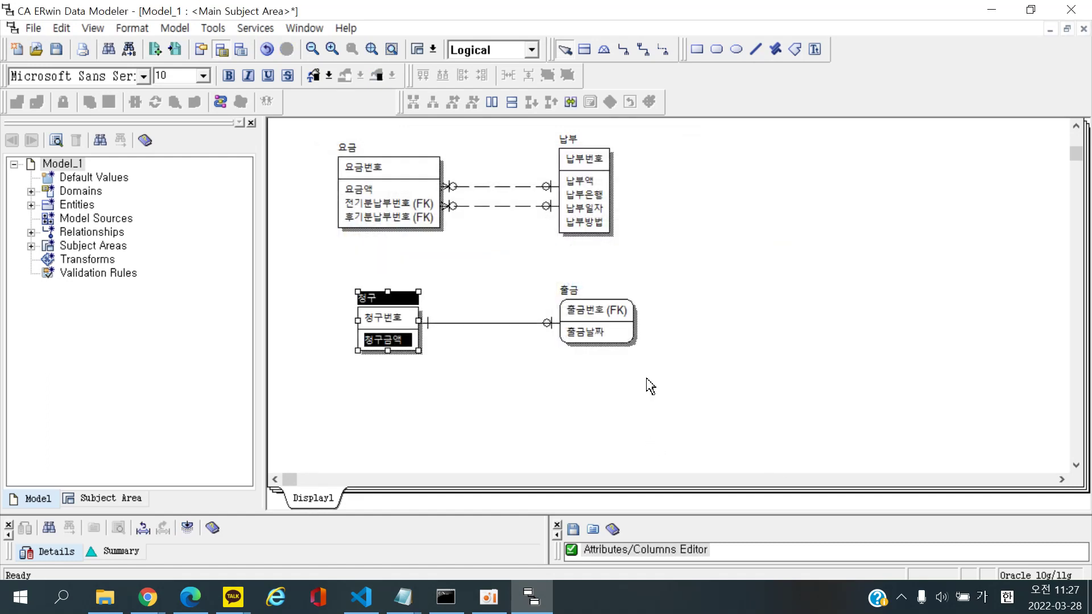
# Lengthen the 청구 and 출금 entity boxes downward to make room for additional attributes
pyautogui.click(645, 380)
pyautogui.click(406, 340)
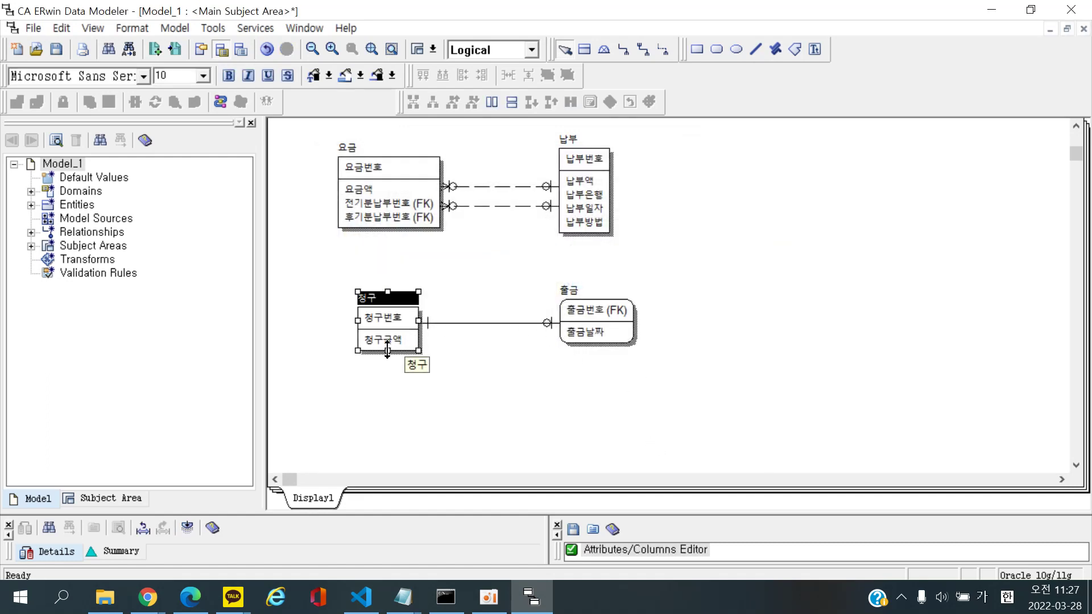
pyautogui.moveTo(419, 353); pyautogui.dragTo(421, 389)
pyautogui.click(439, 382)
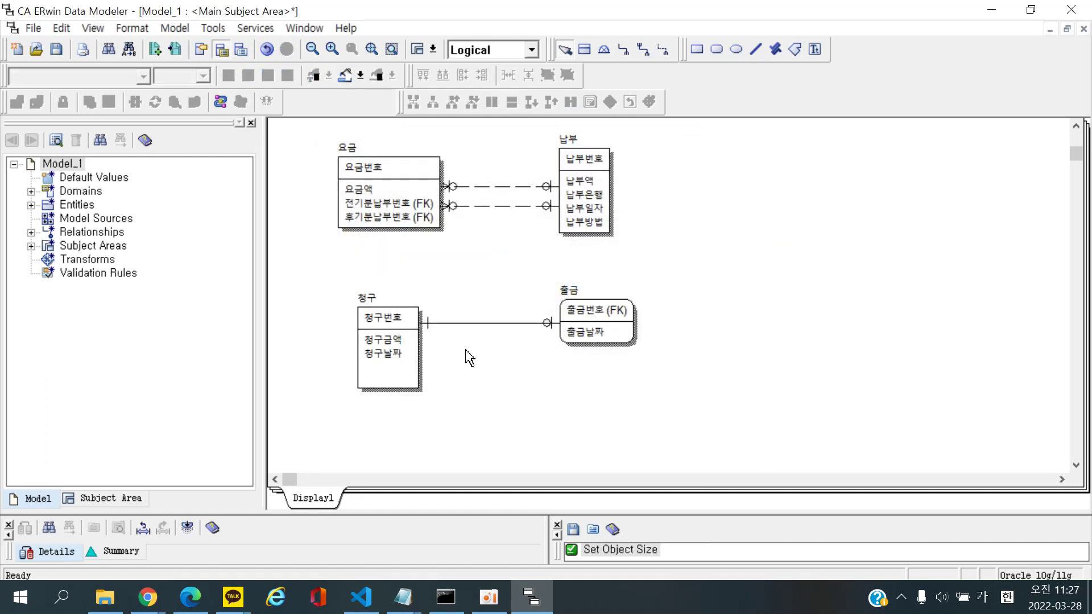
pyautogui.click(570, 317)
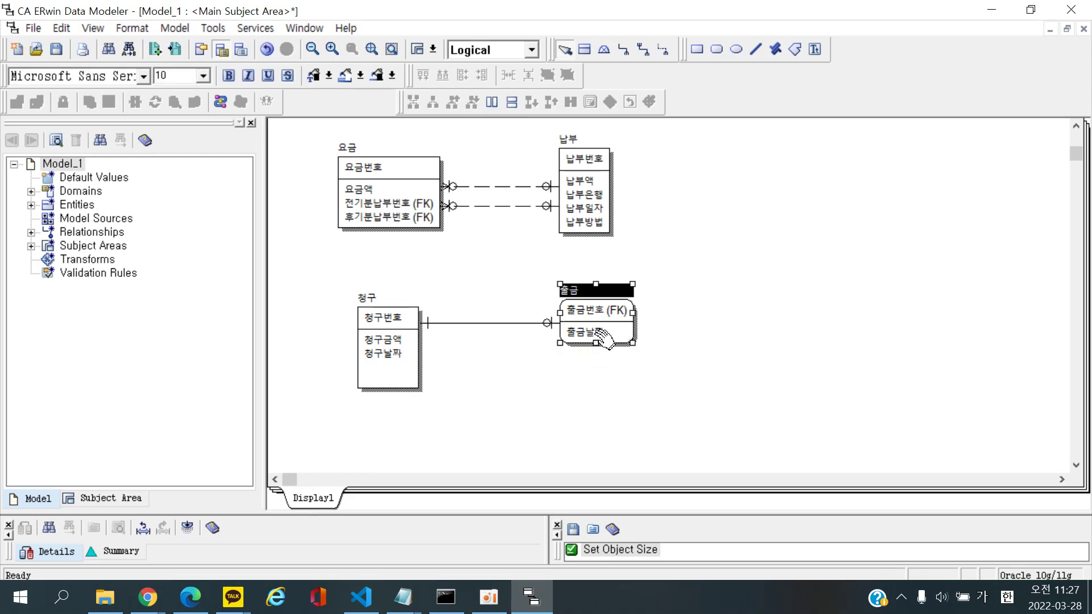
pyautogui.moveTo(595, 343); pyautogui.dragTo(596, 400)
# Add a 출금금액 attribute to the 출금 entity and place it above 출금날짜
pyautogui.doubleClick(586, 333)
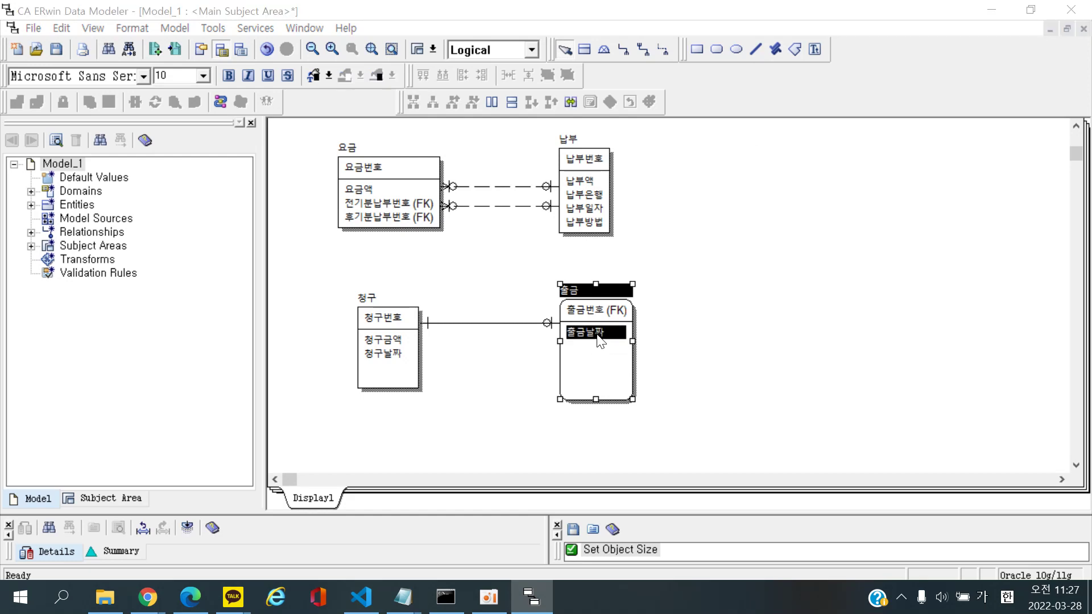
pyautogui.click(380, 414)
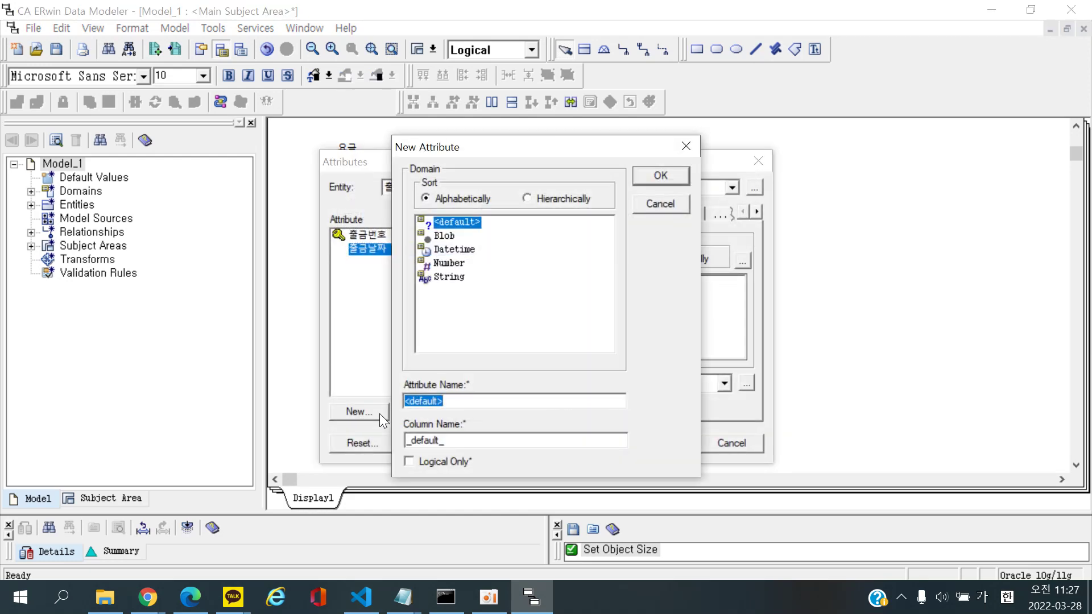
pyautogui.write('우출')
pyautogui.press('BackSpace')
pyautogui.press('BackSpace')
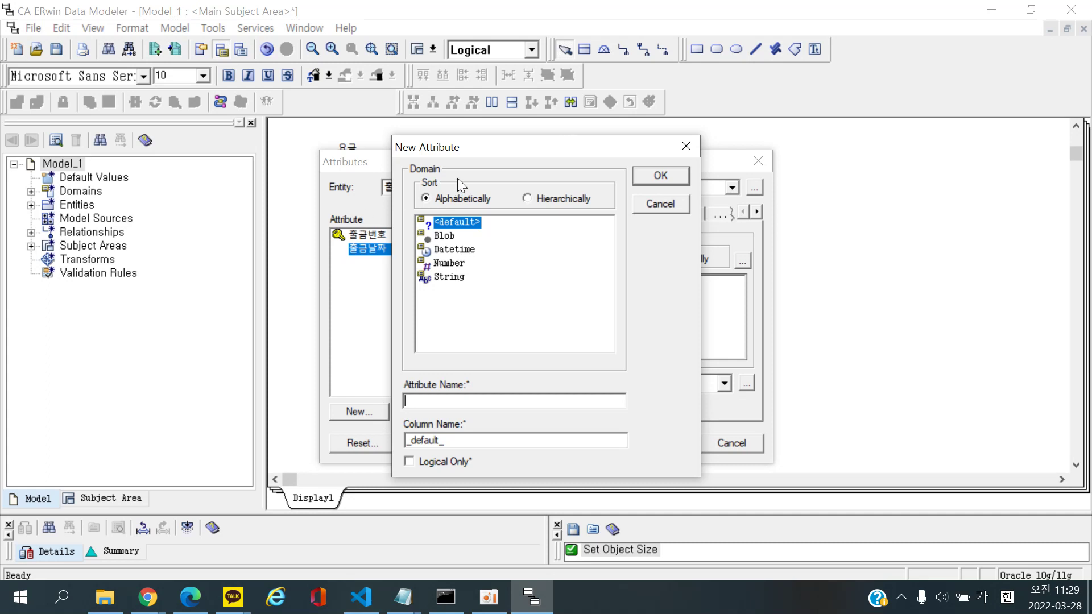
pyautogui.press('Hangul')
pyautogui.write('C')
pyautogui.press('BackSpace')
pyautogui.press('Hangul')
pyautogui.write('출금')
pyautogui.write('금액')
pyautogui.press('Return')
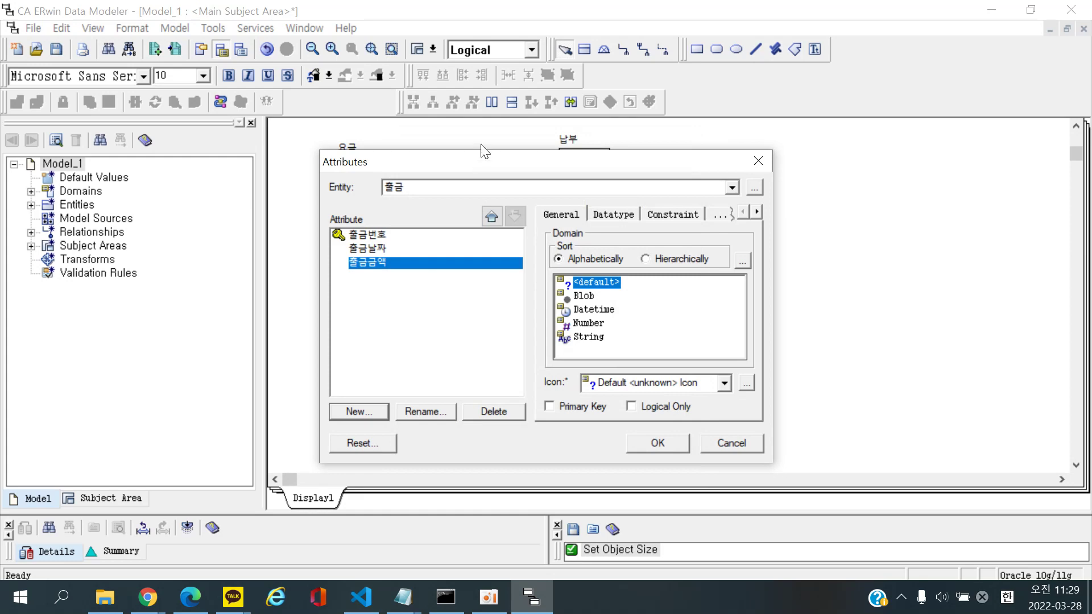
pyautogui.click(492, 217)
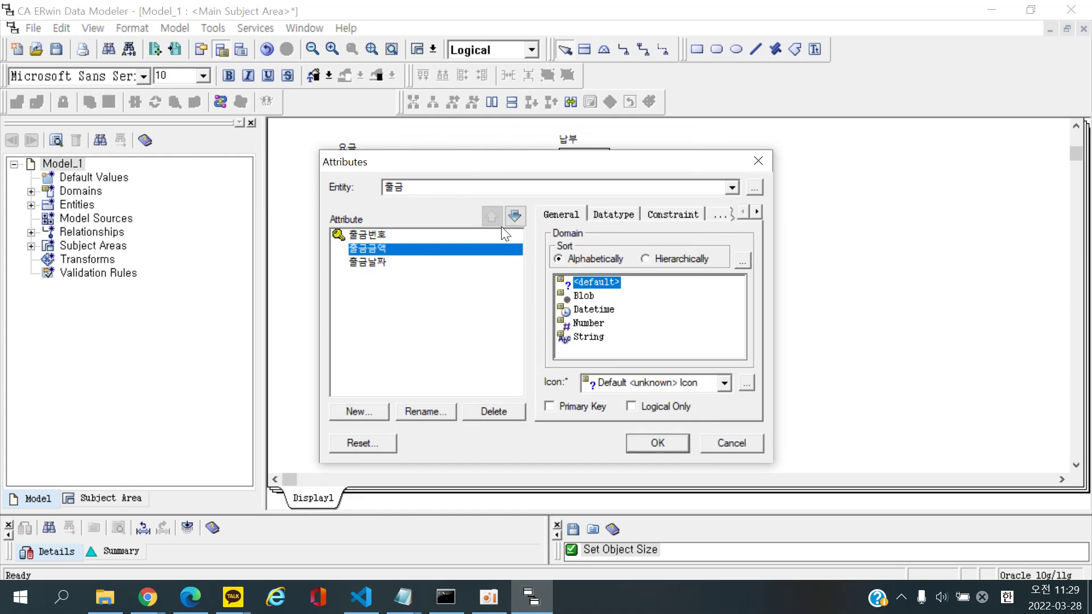
pyautogui.click(657, 441)
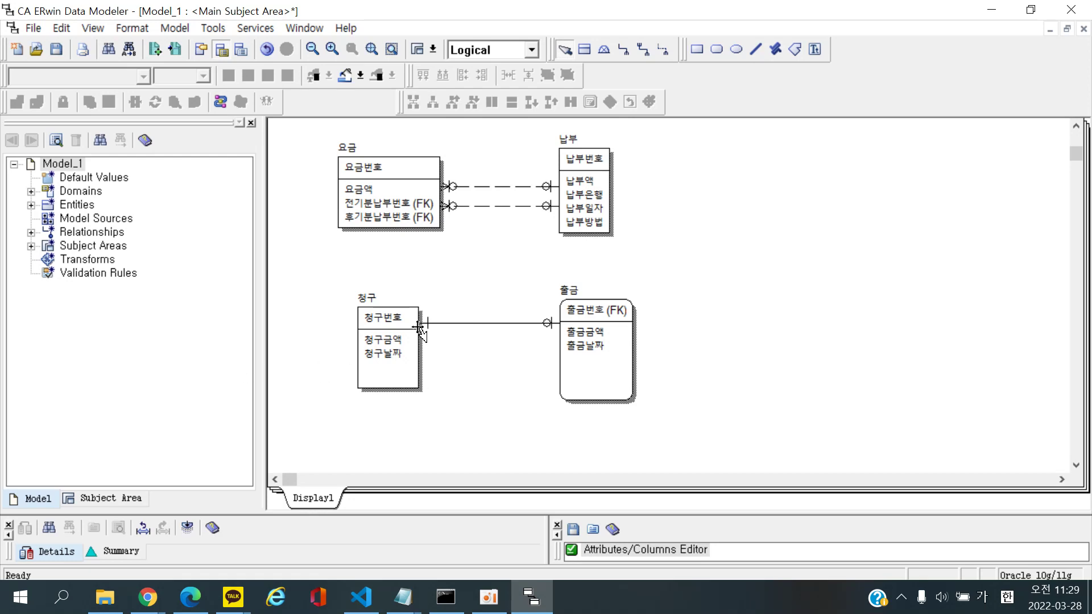
# Try to delete the relationship between 청구 and 출금
pyautogui.click(400, 326)
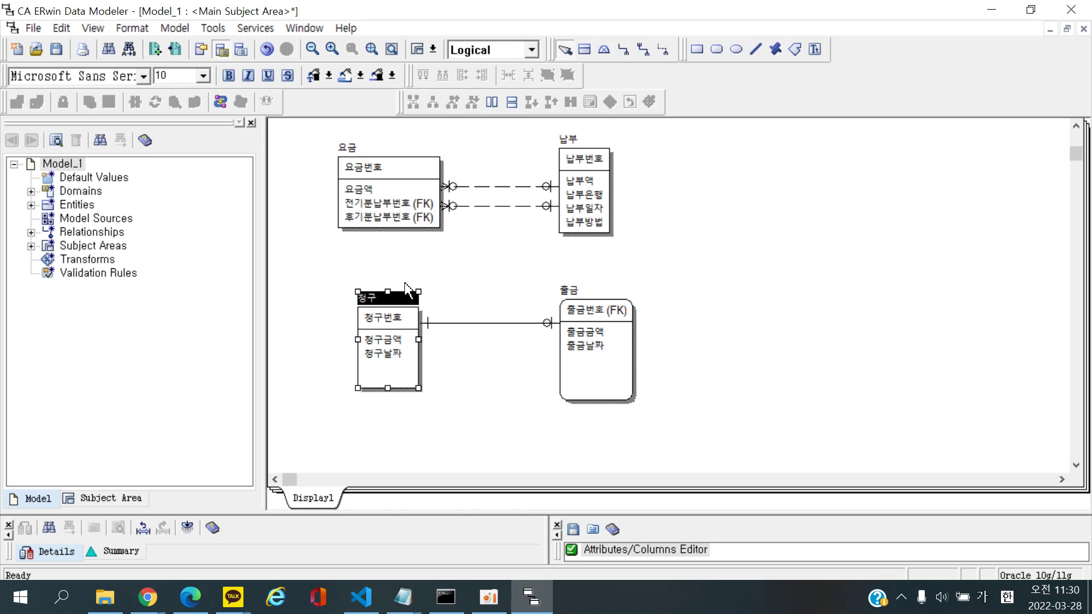
pyautogui.click(493, 323)
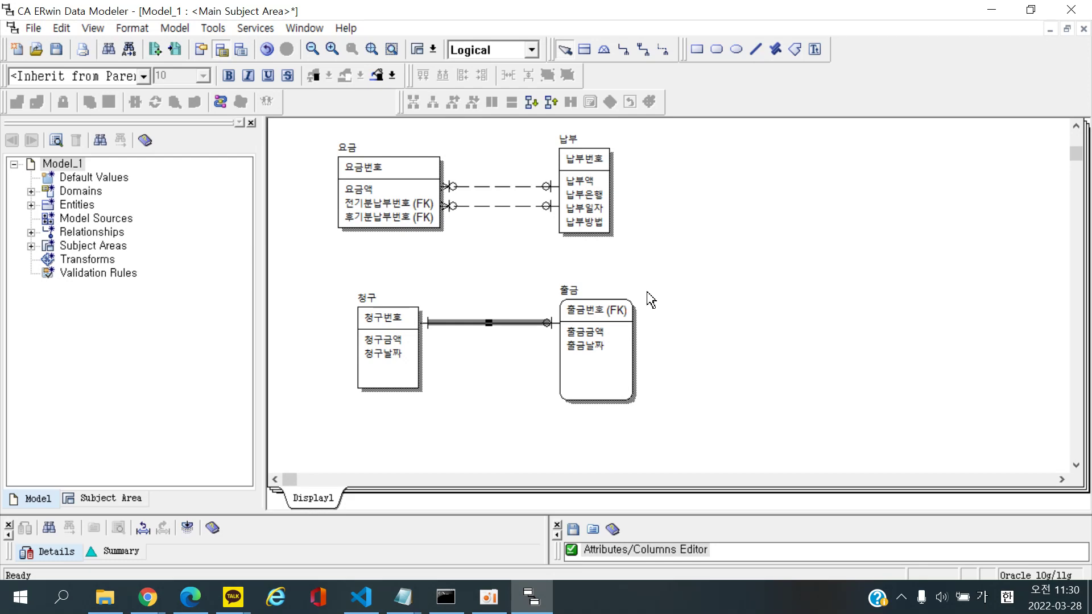
pyautogui.click(483, 319)
pyautogui.press('Delete')
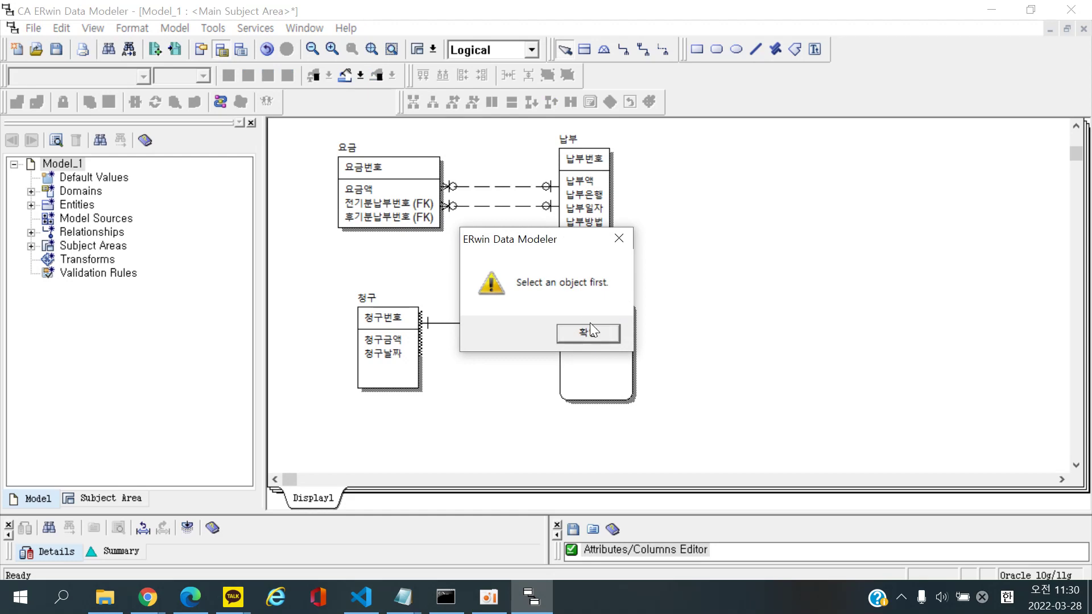
pyautogui.click(594, 332)
# Change the relationship type between 청구 and 출금 to Non-Identifying
pyautogui.click(500, 323)
pyautogui.doubleClick(500, 324)
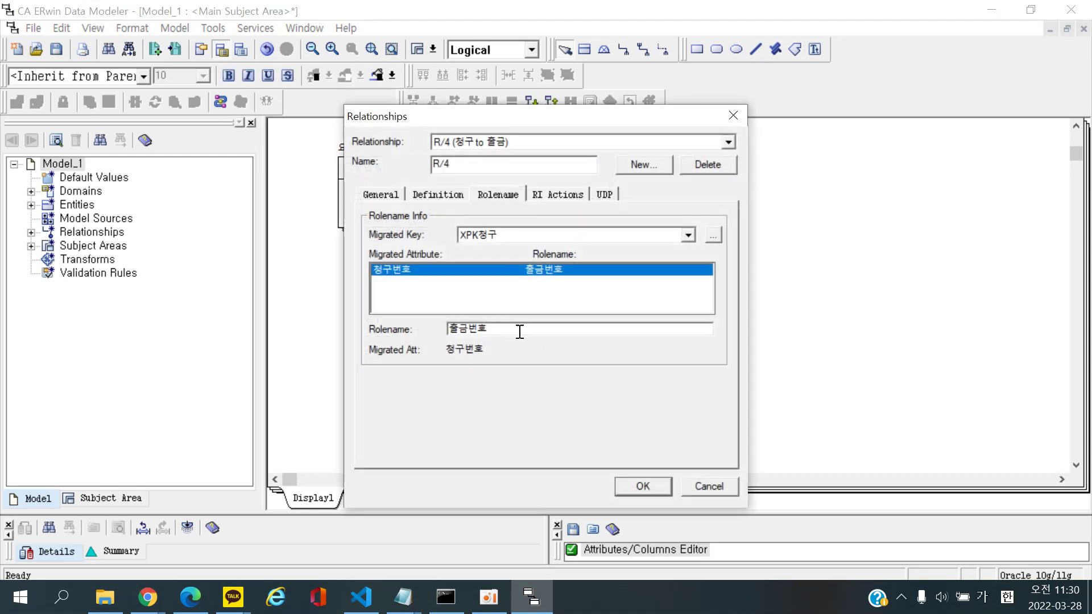
pyautogui.click(392, 199)
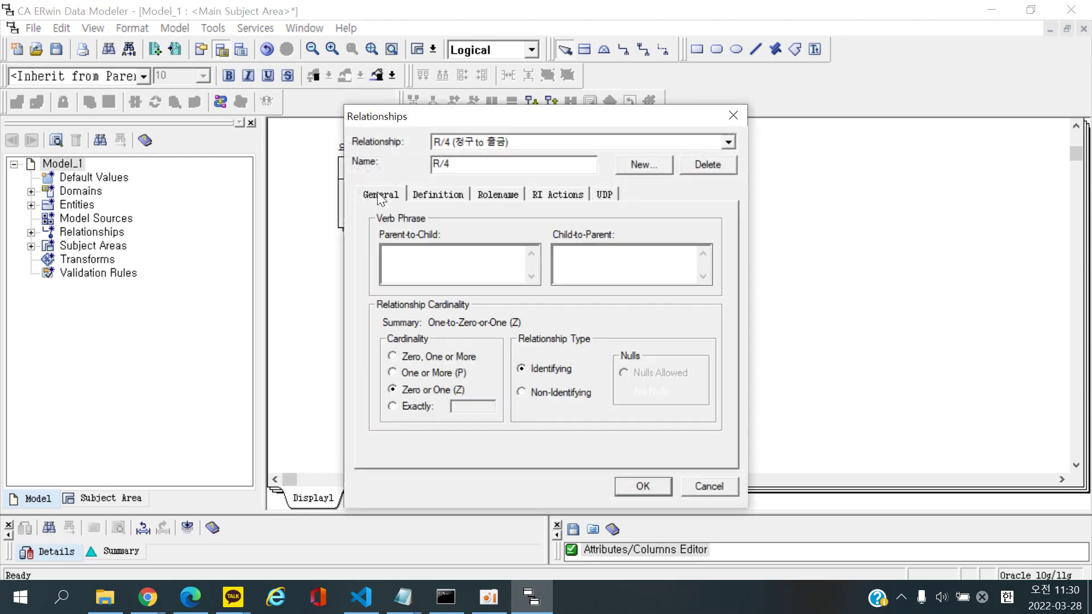
pyautogui.click(575, 393)
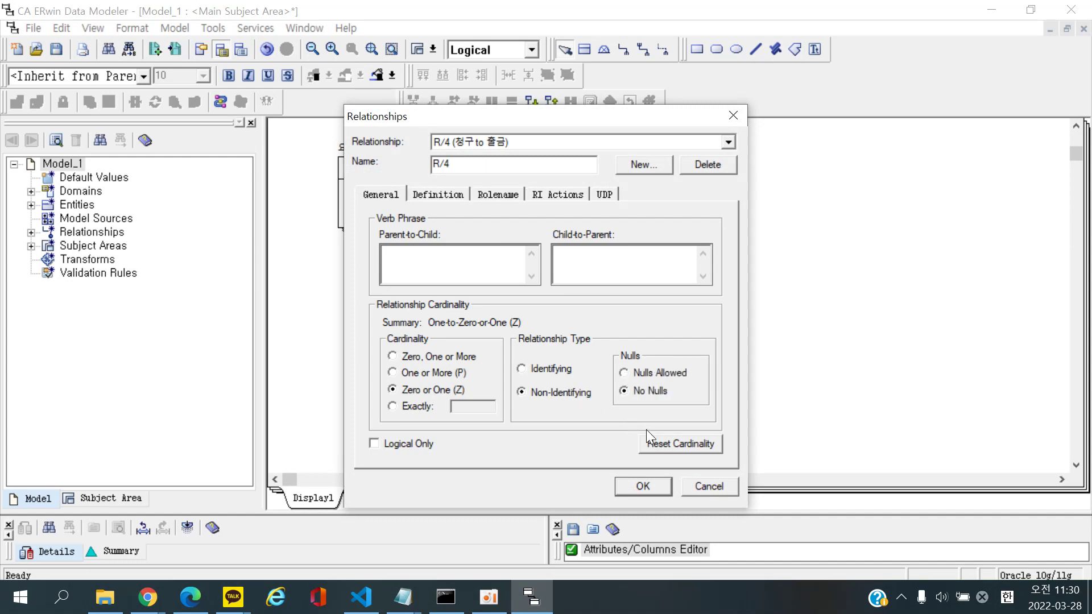
pyautogui.click(644, 486)
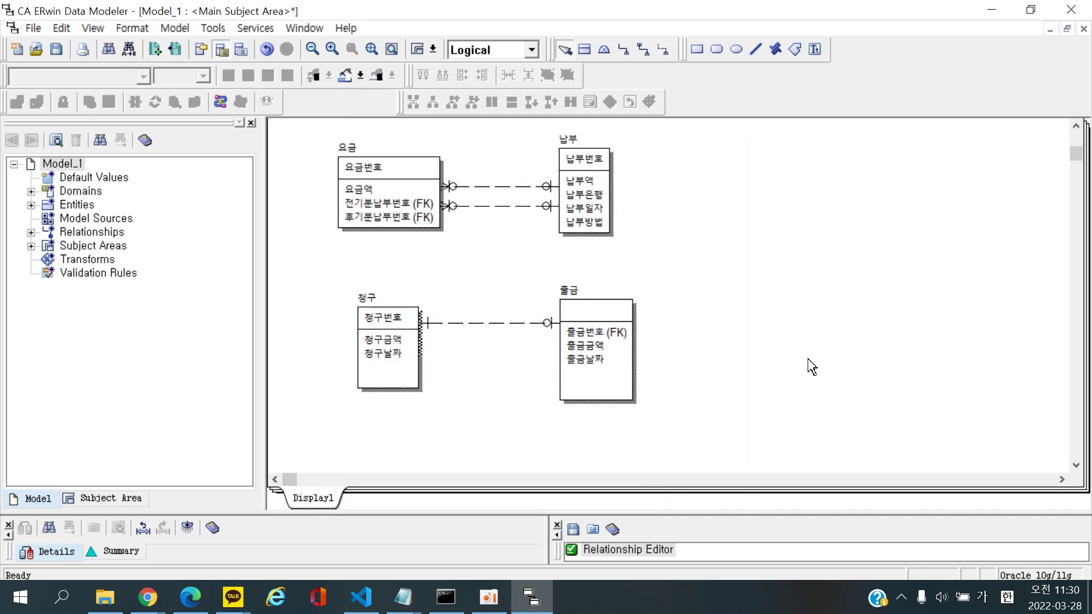
# Move the 출금번호 foreign key below 출금날짜 in the 출금 entity's attribute order
pyautogui.doubleClick(589, 340)
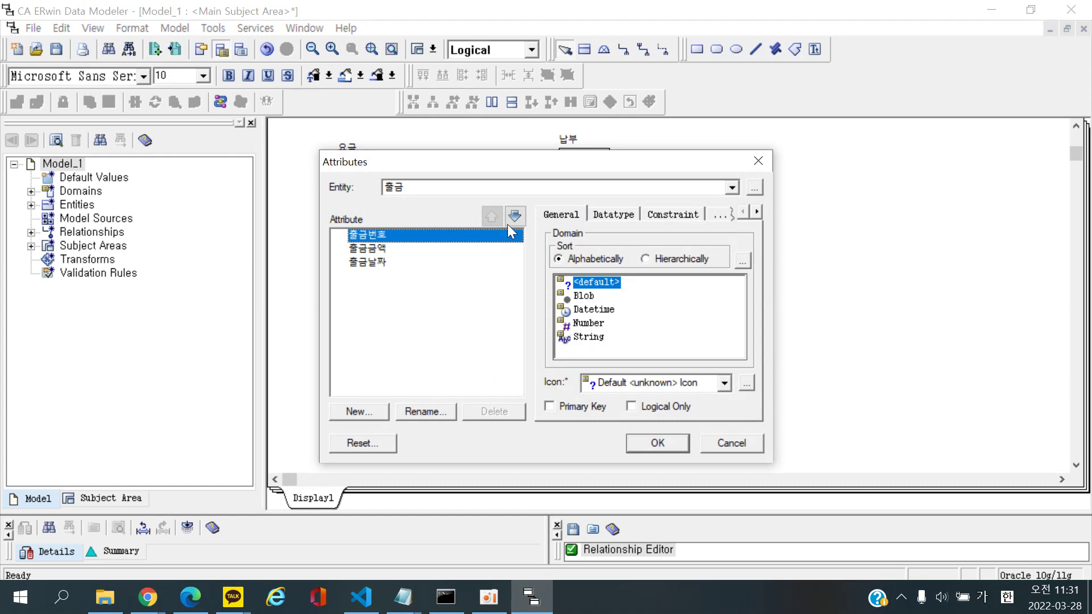
pyautogui.click(511, 219)
pyautogui.click(511, 219)
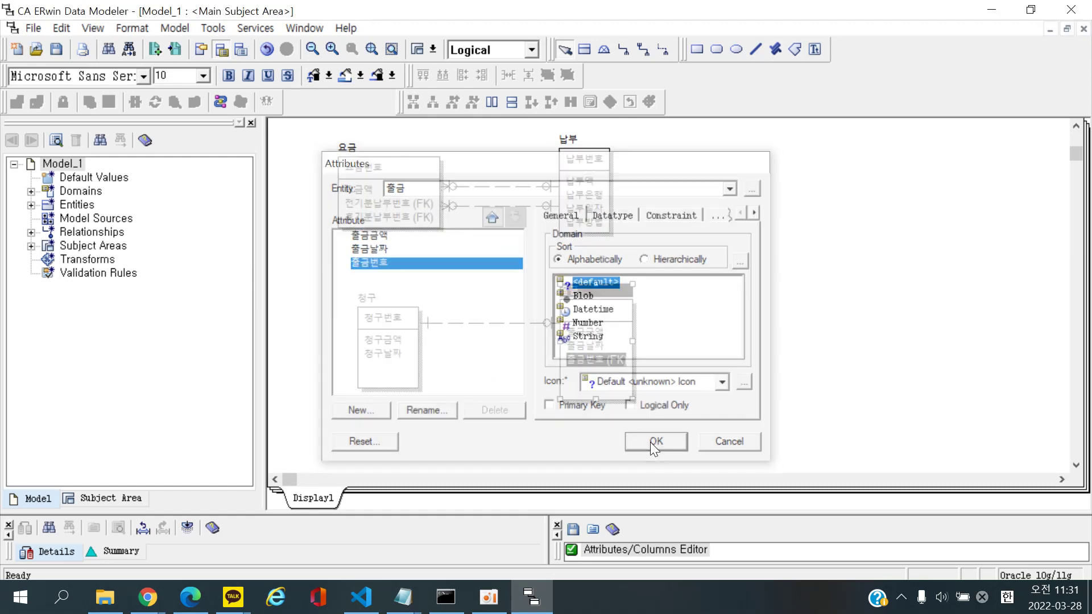
pyautogui.click(654, 442)
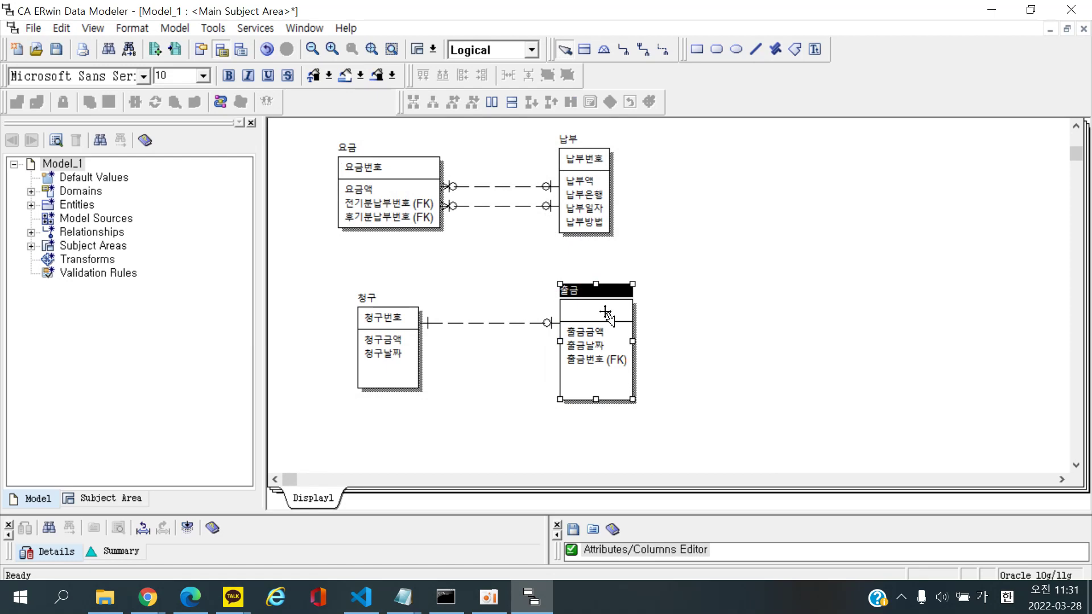
# Try to add a separate 출금번호 attribute to 출금 while its foreign key still has that name
pyautogui.doubleClick(607, 313)
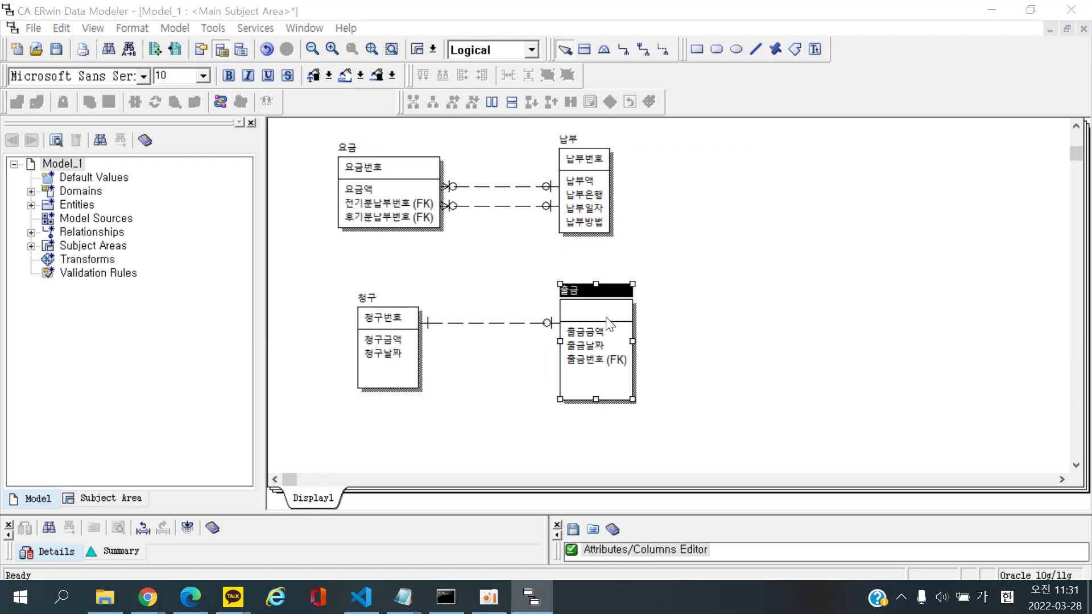
pyautogui.click(366, 414)
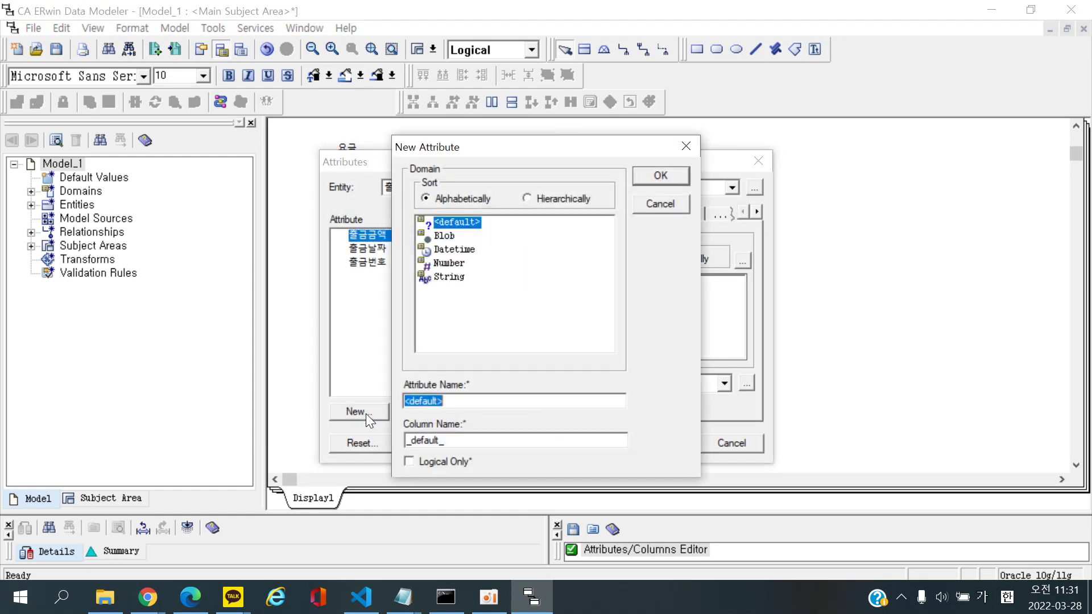
pyautogui.write('출금번호')
pyautogui.press('Return')
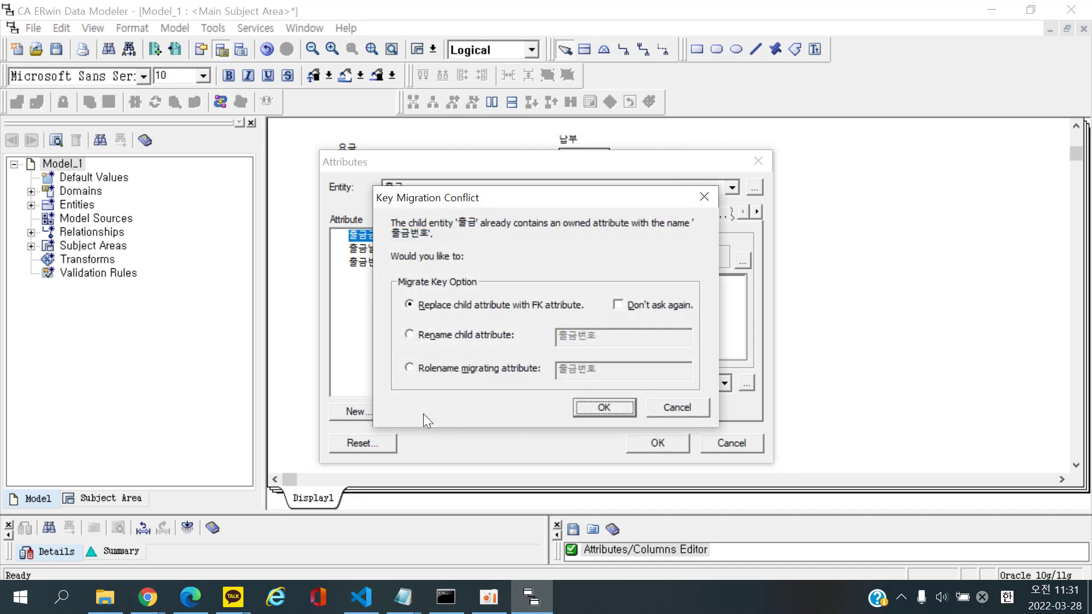
pyautogui.click(694, 404)
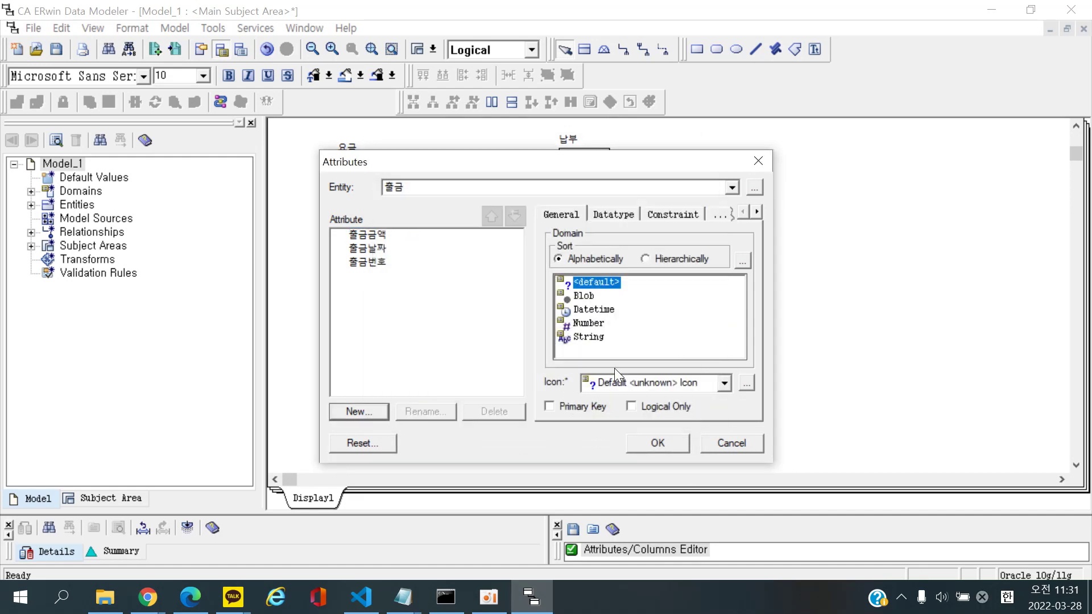
pyautogui.click(730, 442)
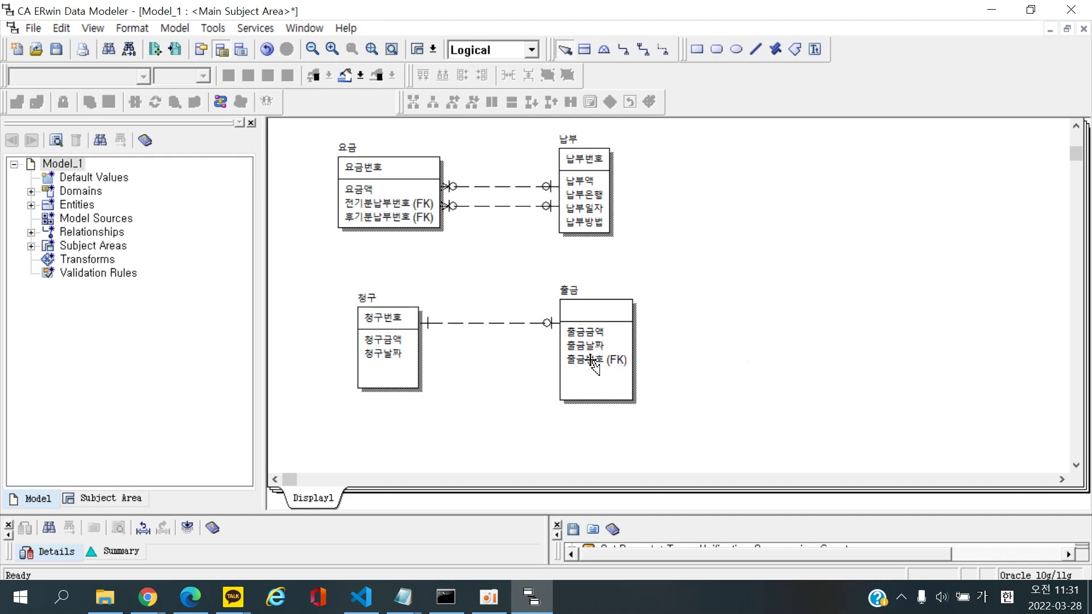
# Remove the 출금번호 rolename from the key migrated through the 청구–출금 relationship
pyautogui.doubleClick(509, 322)
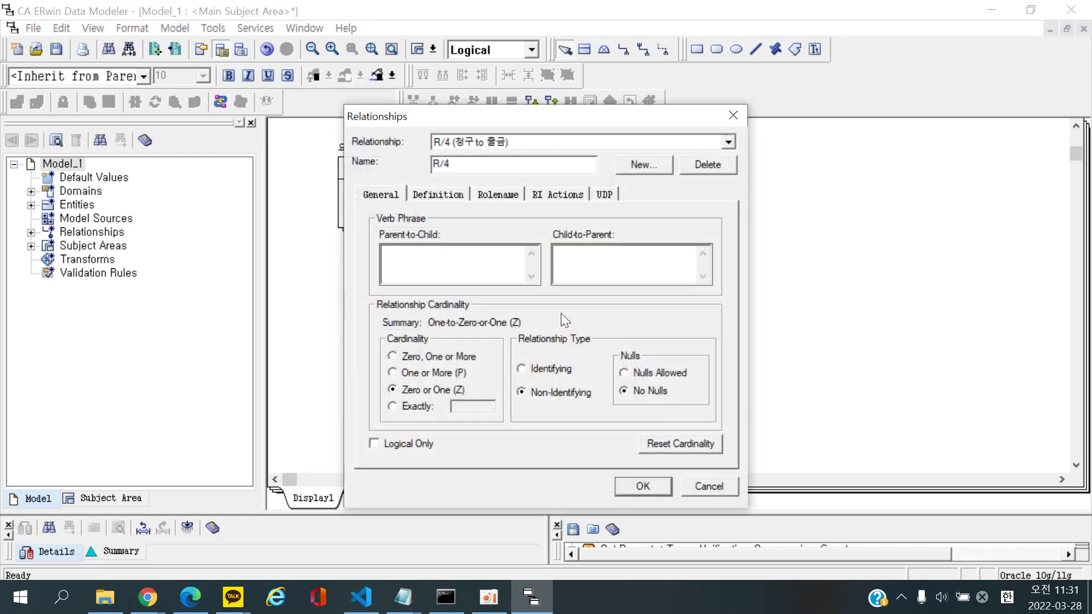
pyautogui.click(503, 195)
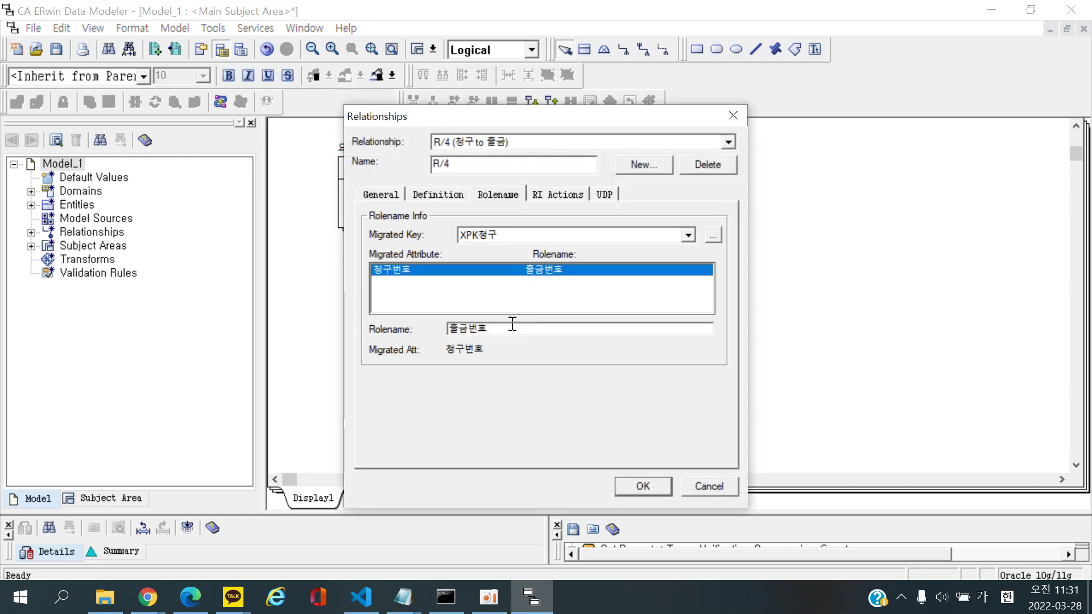
pyautogui.doubleClick(513, 323)
pyautogui.press('Delete')
pyautogui.click(646, 495)
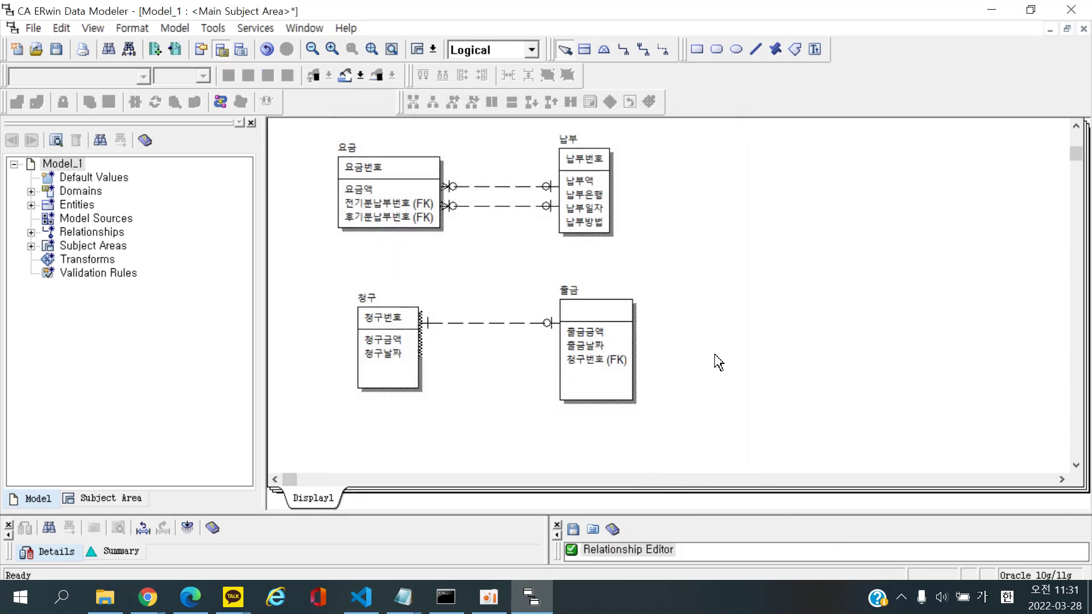
# Add a 출금번호 attribute to the 출금 entity and make it the primary key
pyautogui.doubleClick(592, 310)
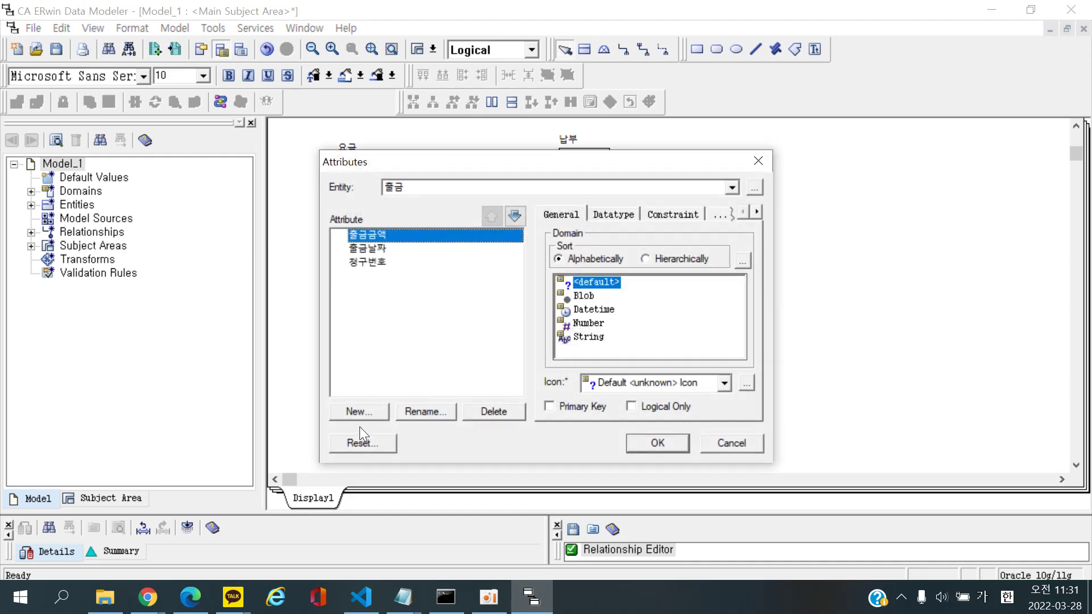
pyautogui.click(366, 410)
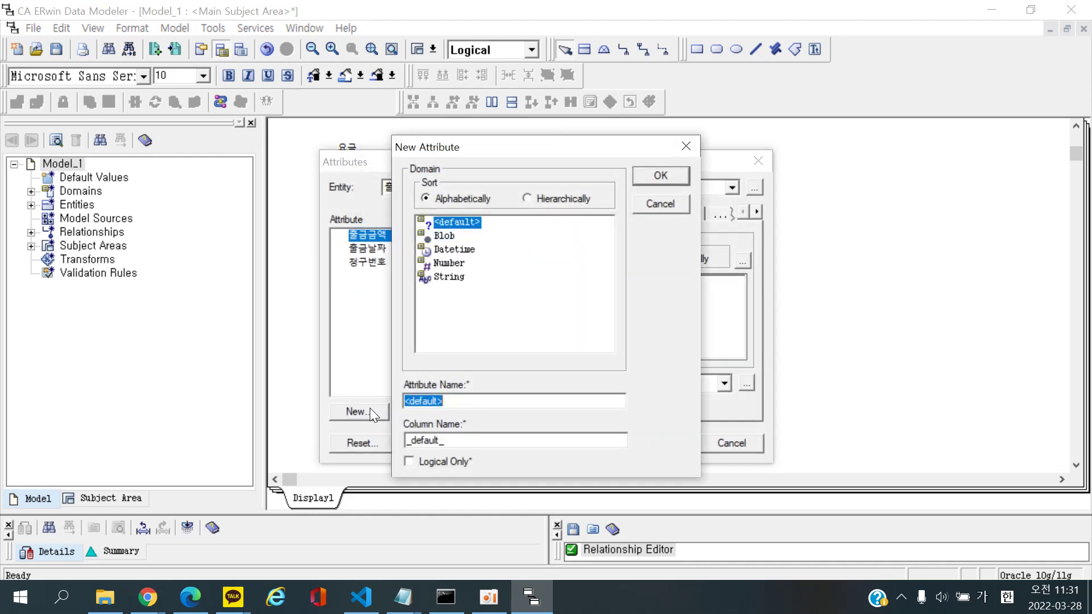
pyautogui.write('출금범ㄴ호')
pyautogui.press('Return')
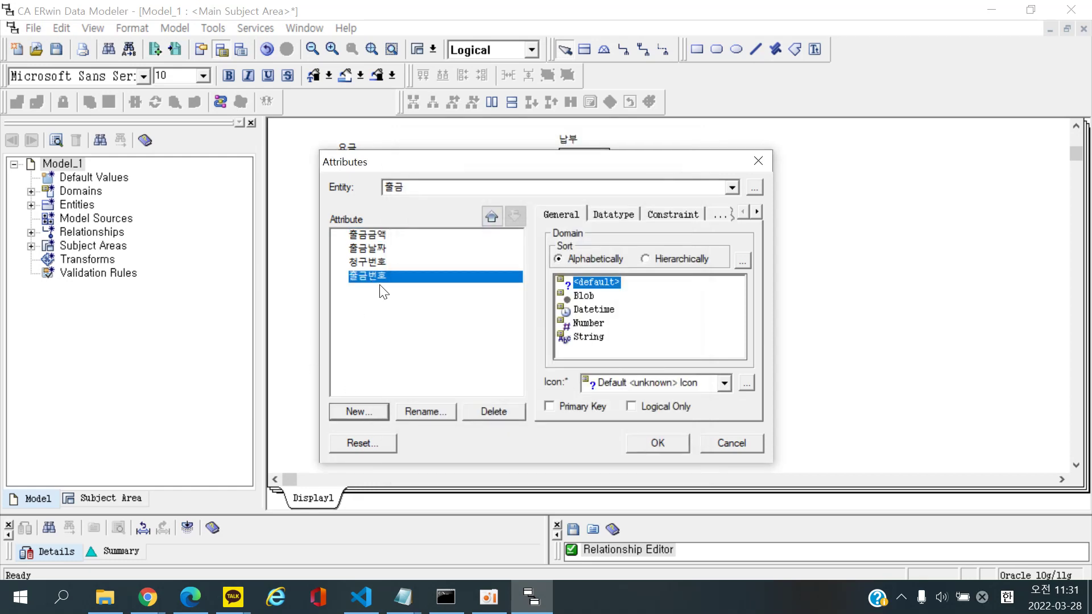
pyautogui.click(564, 407)
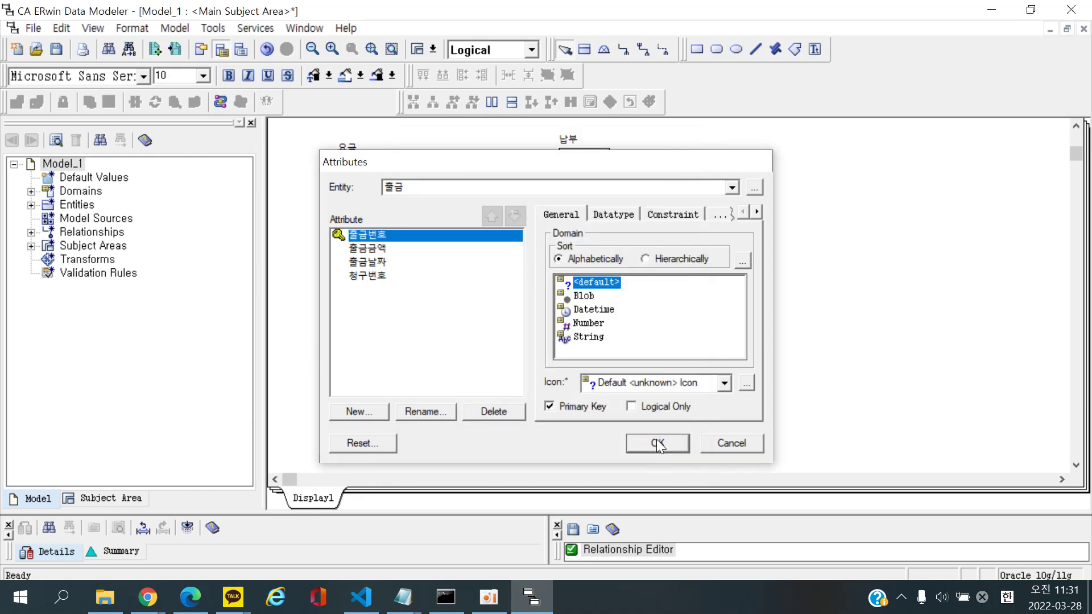
pyautogui.click(658, 442)
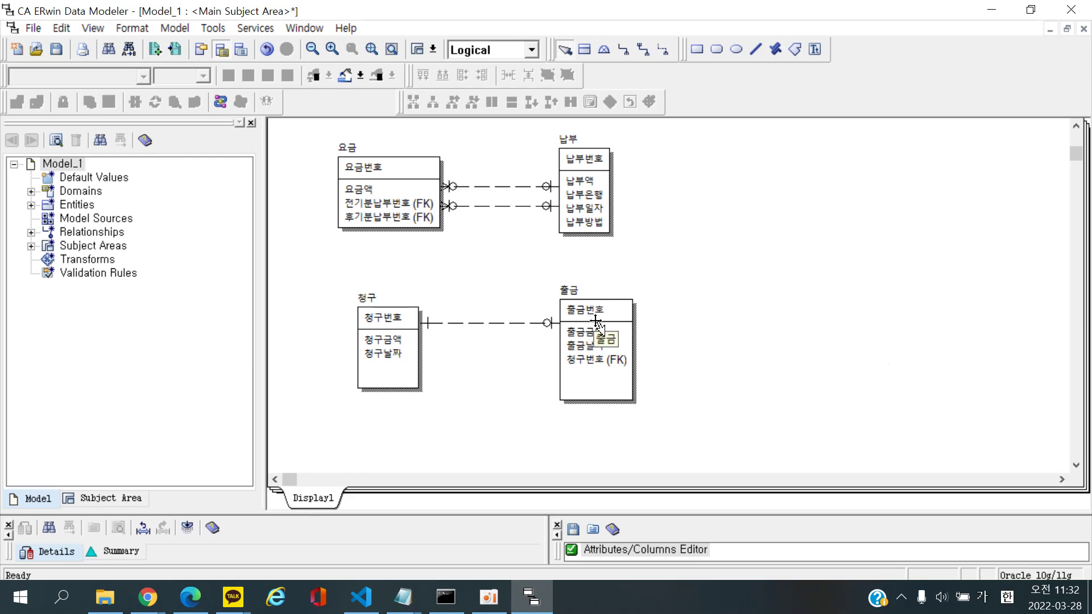
pyautogui.click(595, 372)
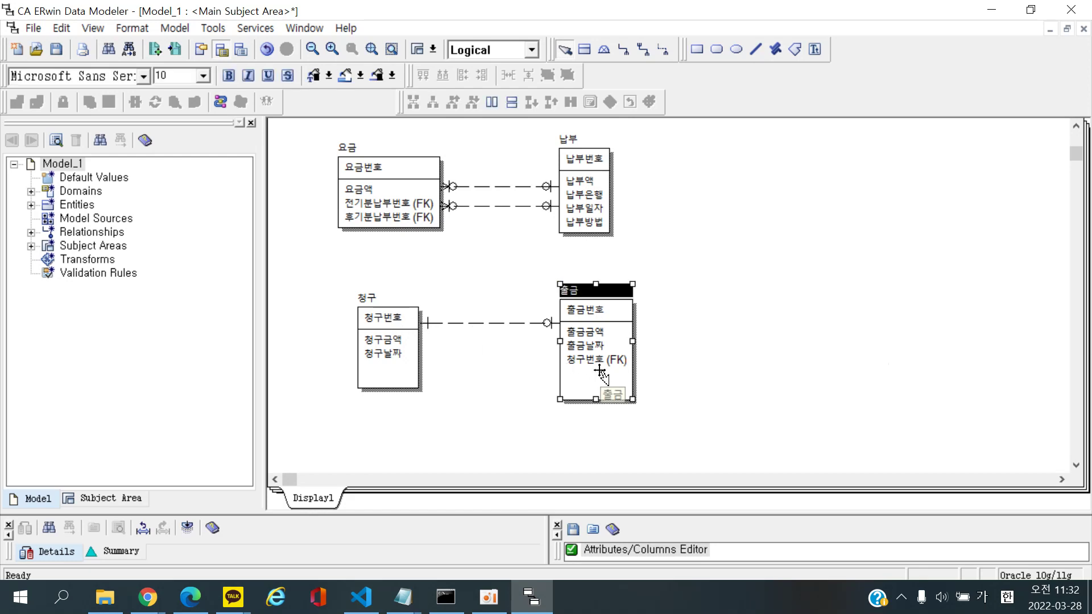
pyautogui.click(766, 349)
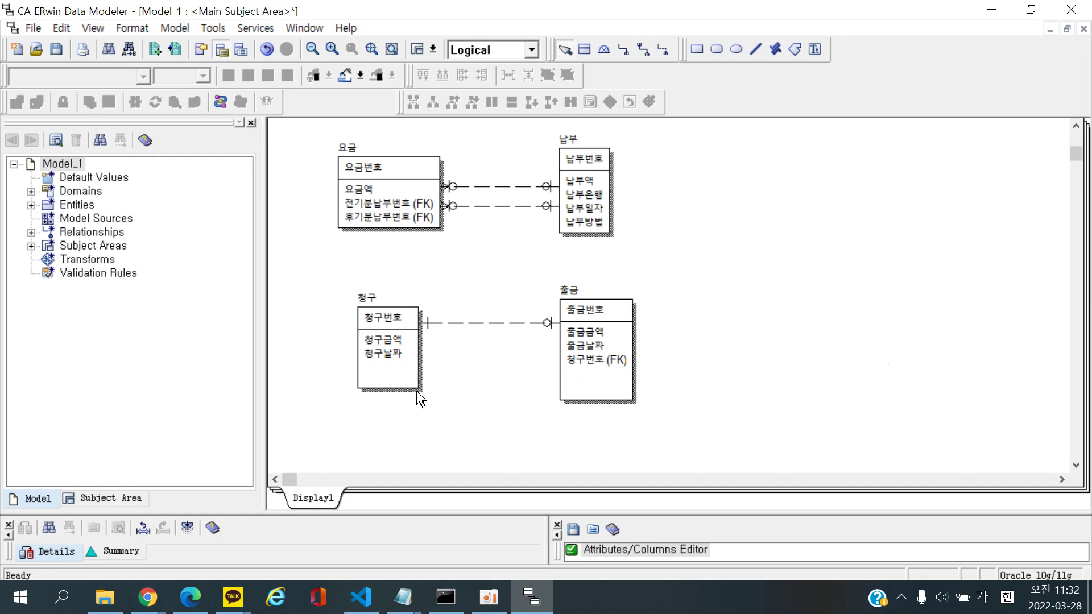
# Stretch the 청구 entity box downward to leave room for more attributes
pyautogui.click(397, 383)
pyautogui.moveTo(387, 388); pyautogui.dragTo(387, 407)
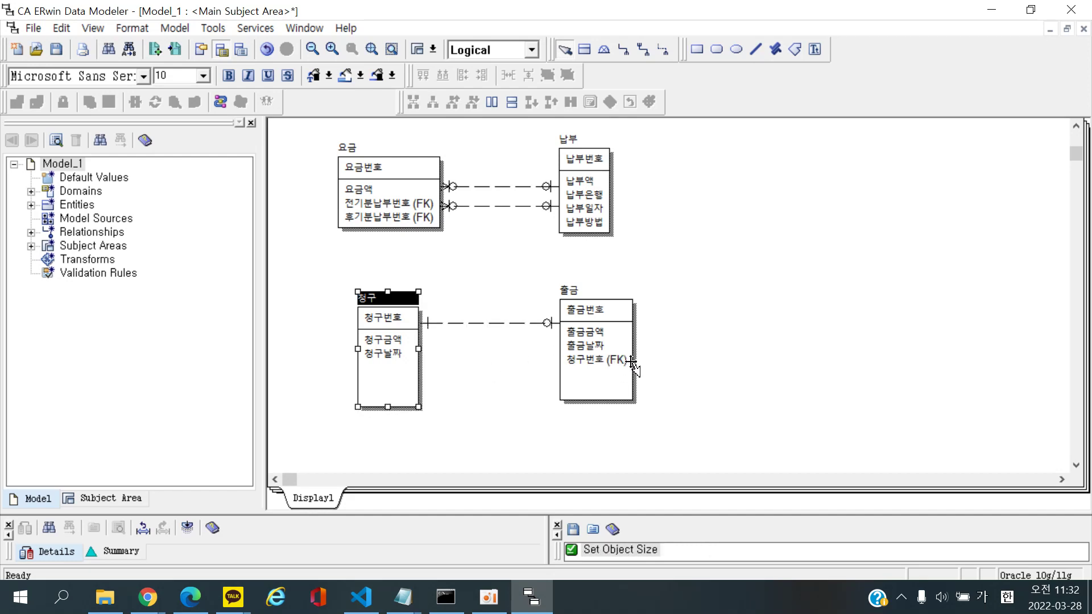
pyautogui.click(523, 373)
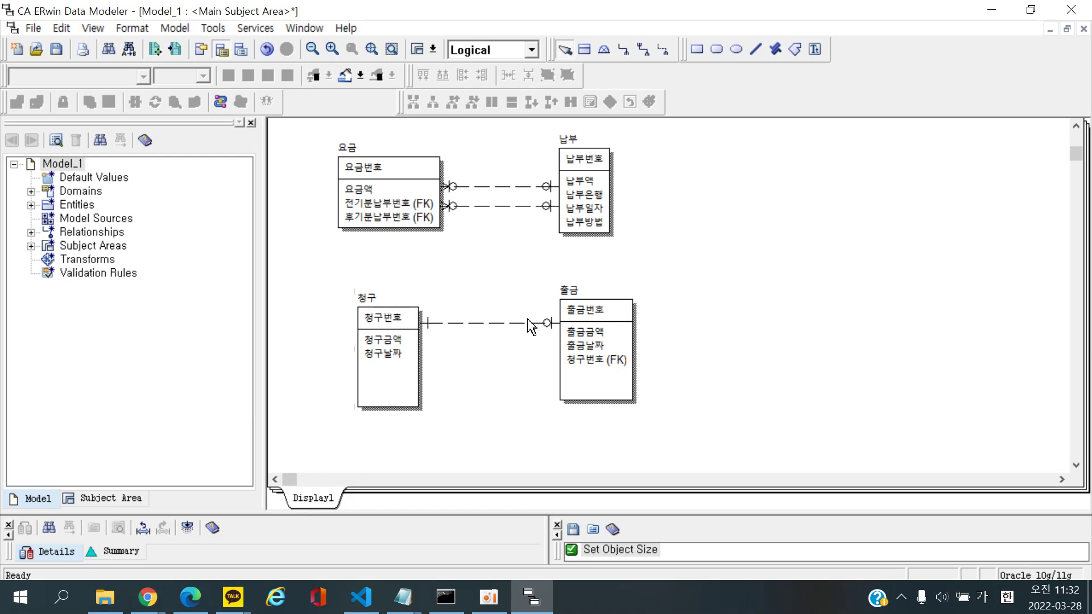
# Roll up 출금 into the parent entity 청구 through their relationship with the Entity Denormalization Roll Up transform
pyautogui.click(596, 366)
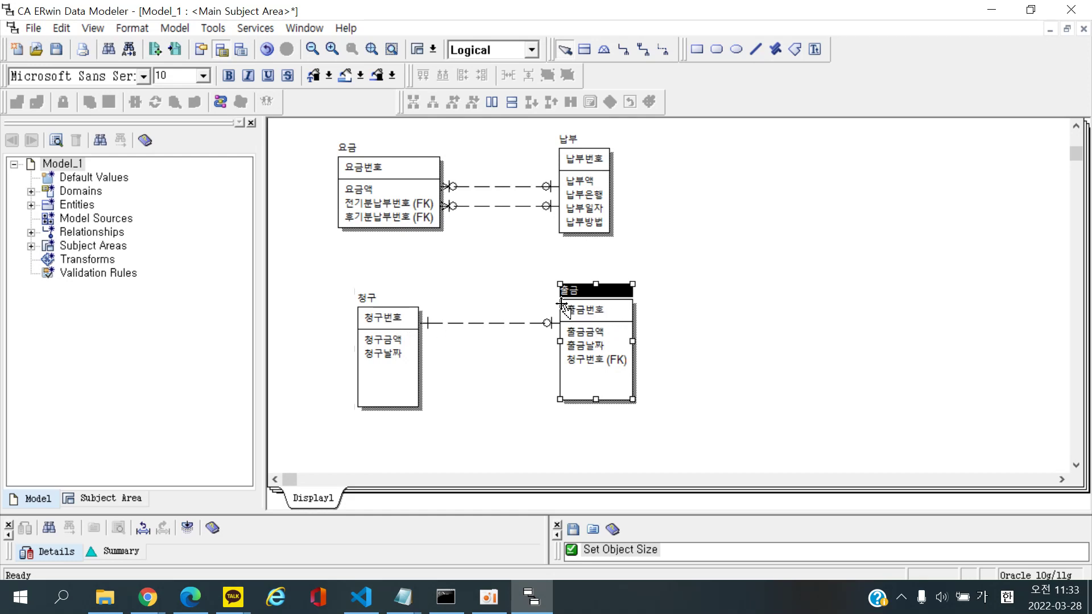
pyautogui.click(488, 323)
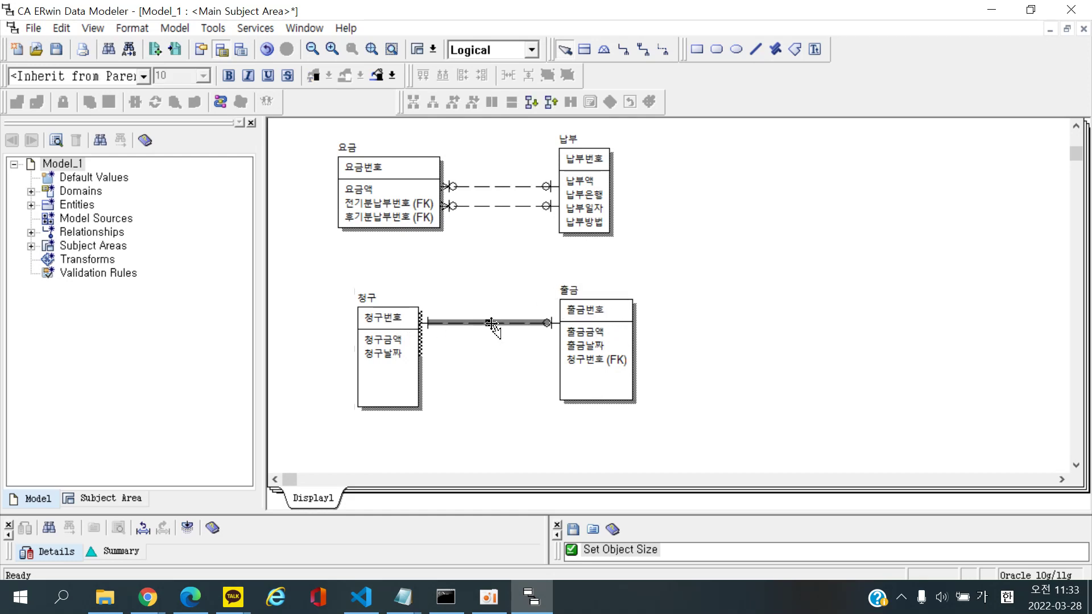
pyautogui.click(552, 105)
pyautogui.click(551, 103)
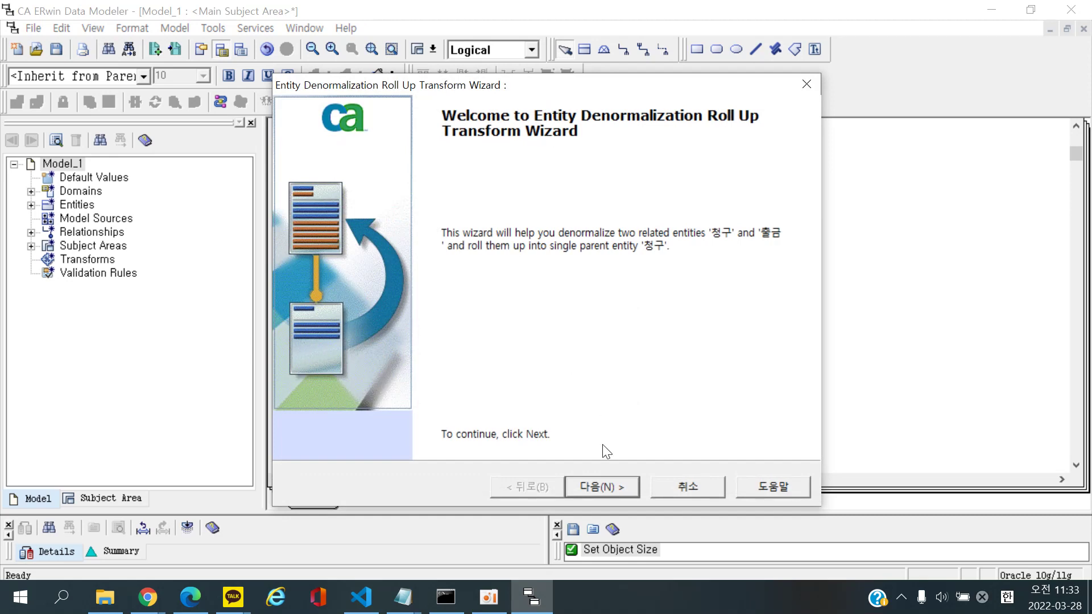
pyautogui.click(601, 488)
pyautogui.click(605, 487)
pyautogui.click(613, 484)
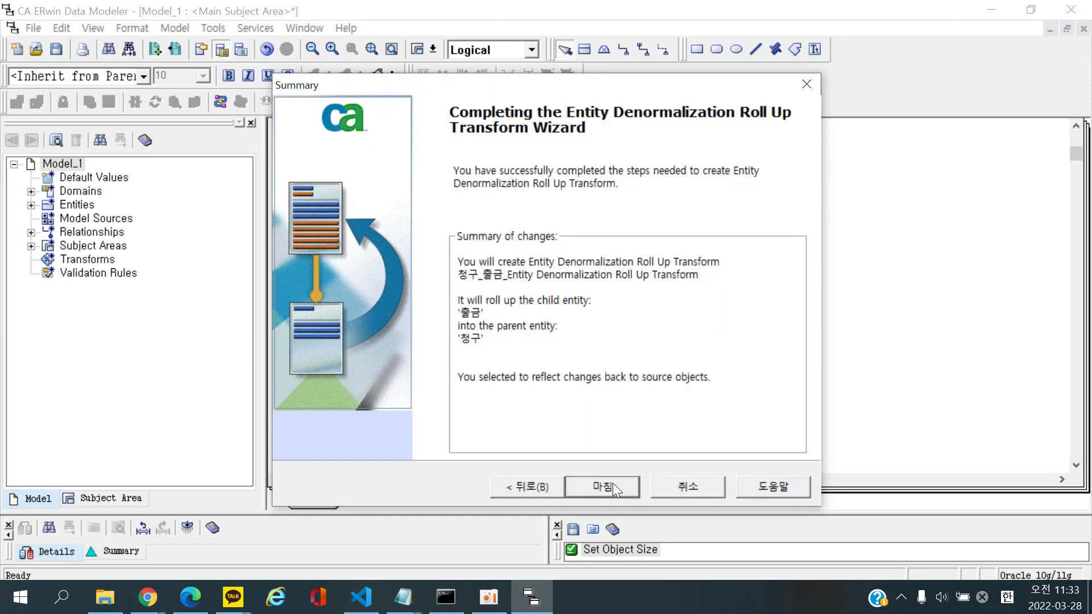
pyautogui.click(612, 484)
# Rename the merged 청구 entity as 청구출금
pyautogui.click(389, 305)
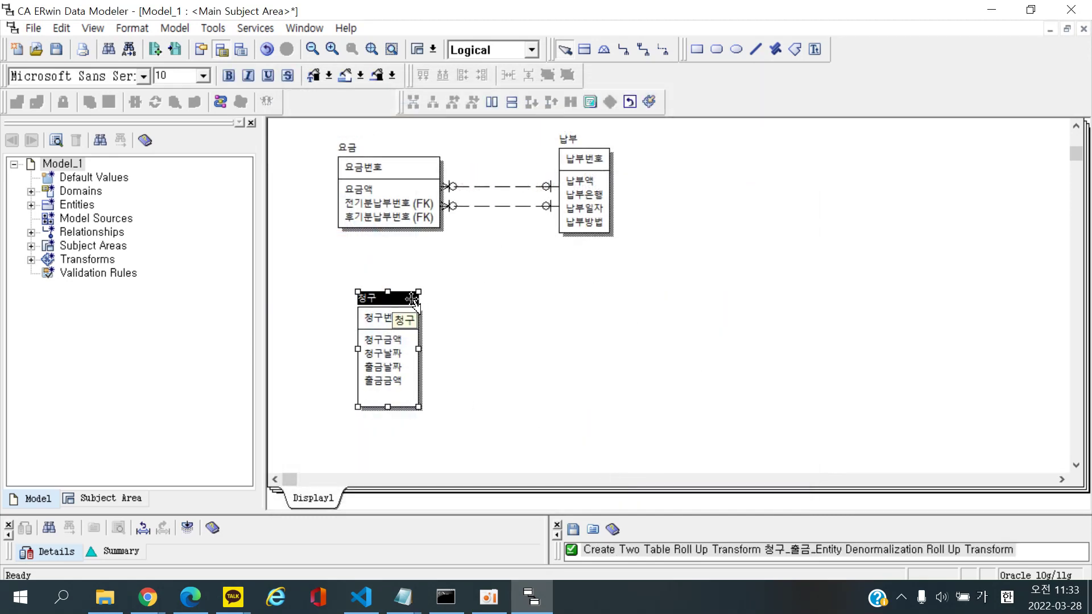
pyautogui.click(417, 299)
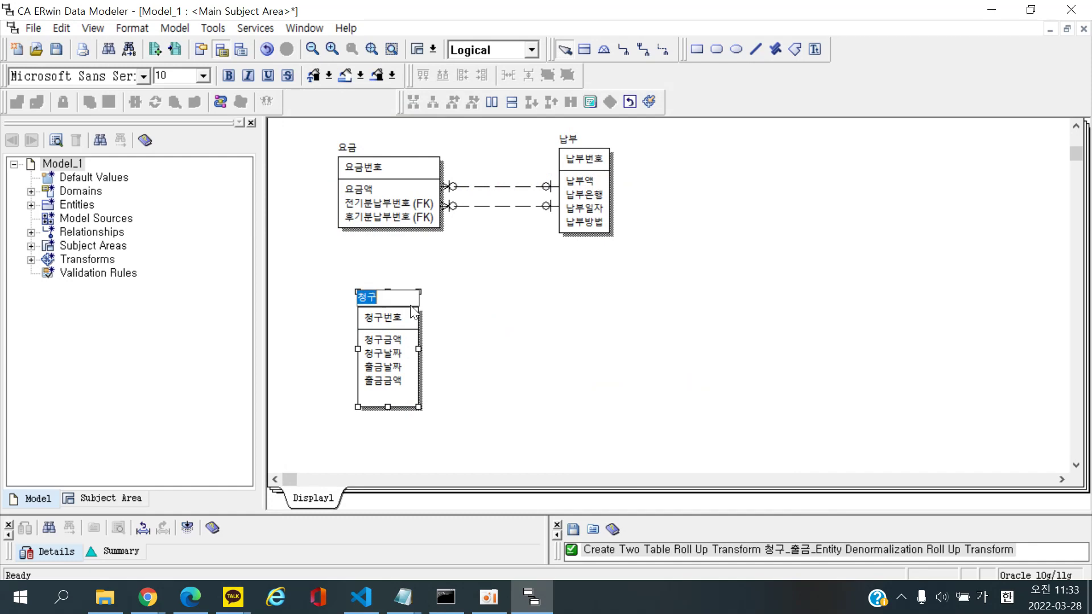
pyautogui.click(401, 298)
pyautogui.write('출금')
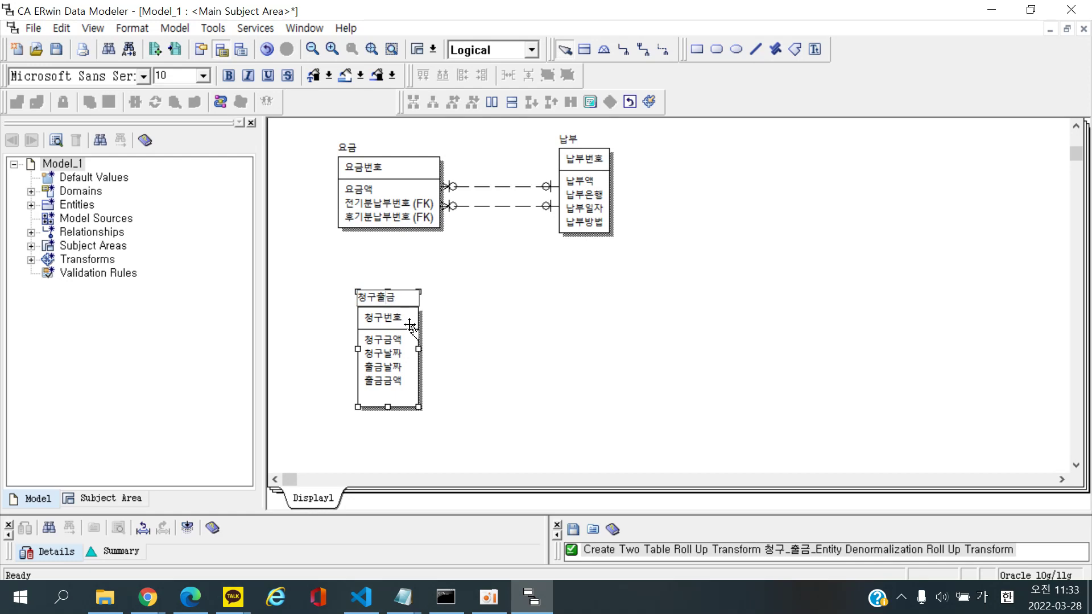
pyautogui.click(430, 344)
# Check figure 3-7 in the textbook PDF and rename the 청구번호 key of 청구출금 as 청구출금번호
pyautogui.click(405, 321)
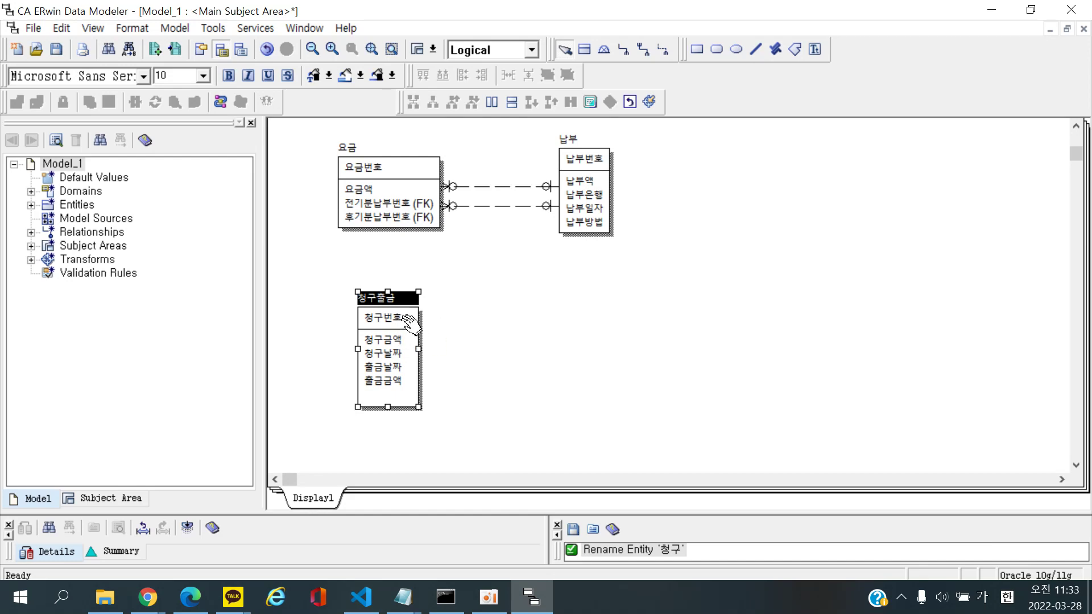
pyautogui.click(403, 324)
pyautogui.click(404, 321)
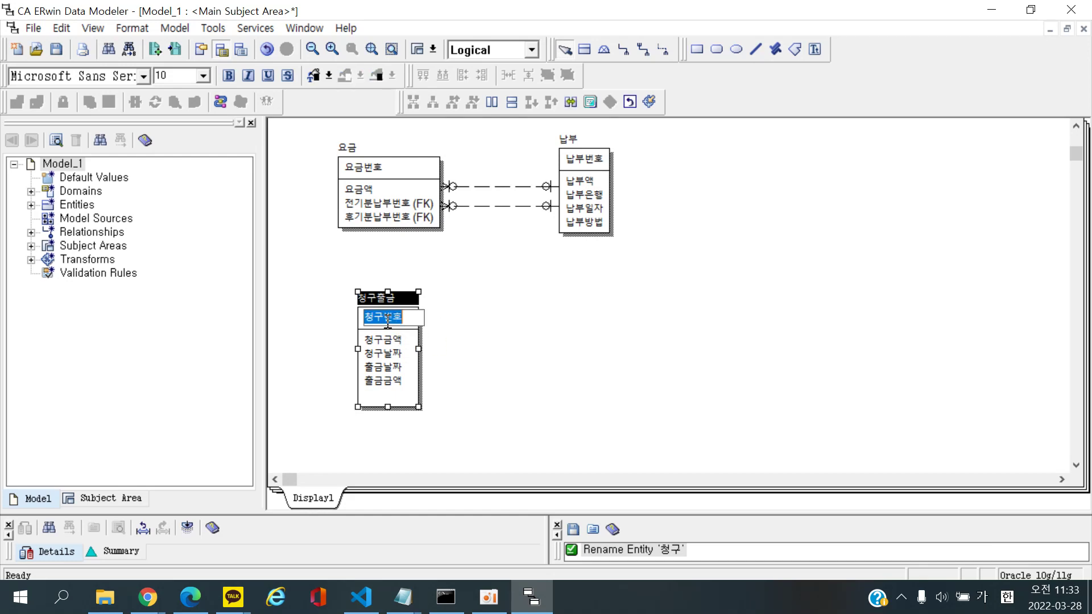
pyautogui.click(212, 601)
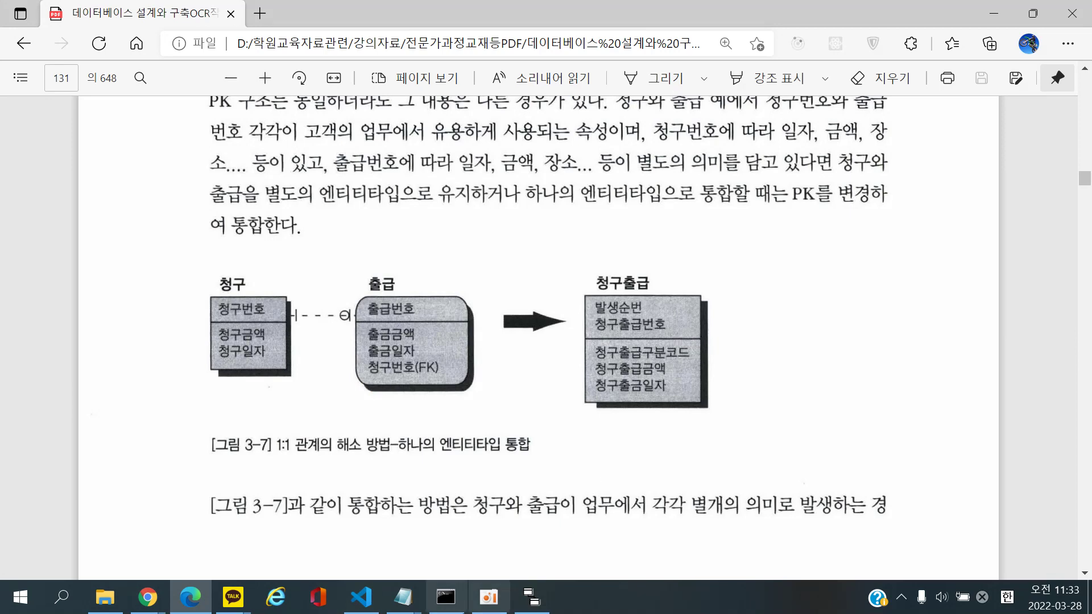
pyautogui.click(513, 606)
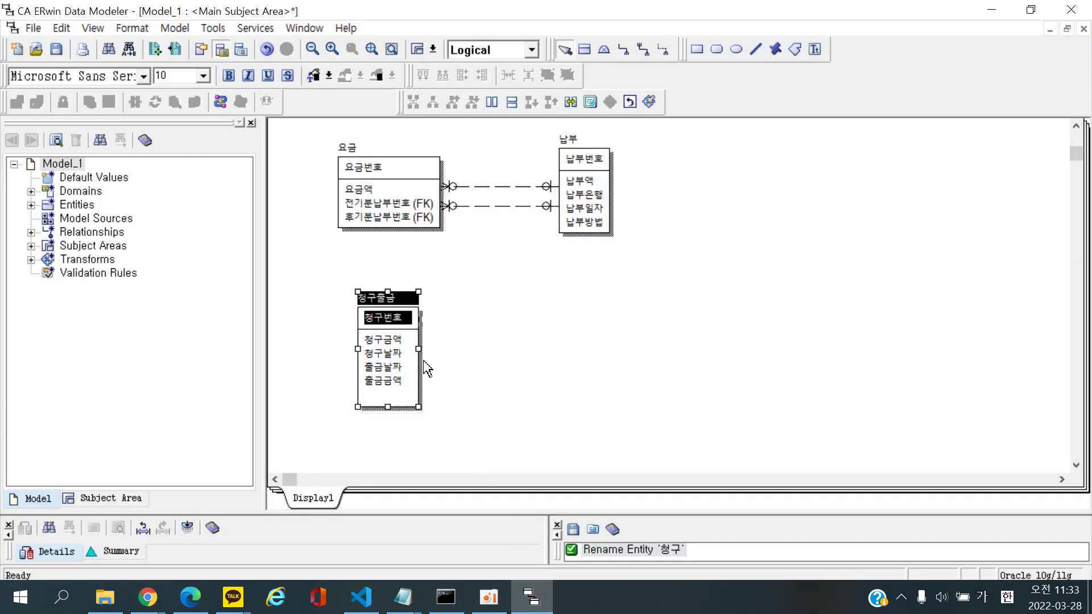
pyautogui.click(395, 319)
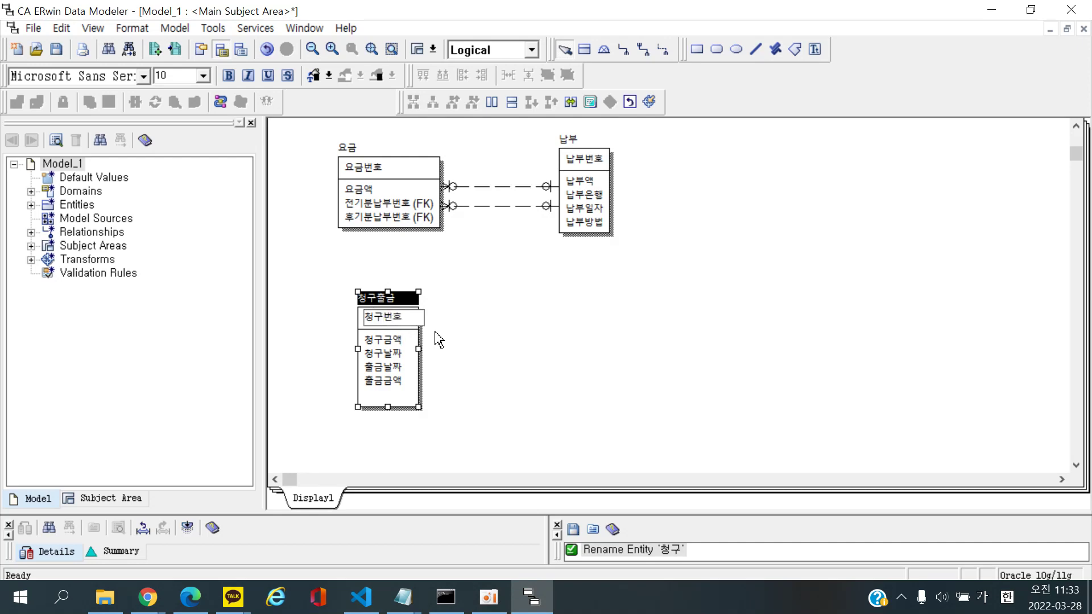
pyautogui.write('ㅊㄹ그ㅁ')
pyautogui.click(604, 378)
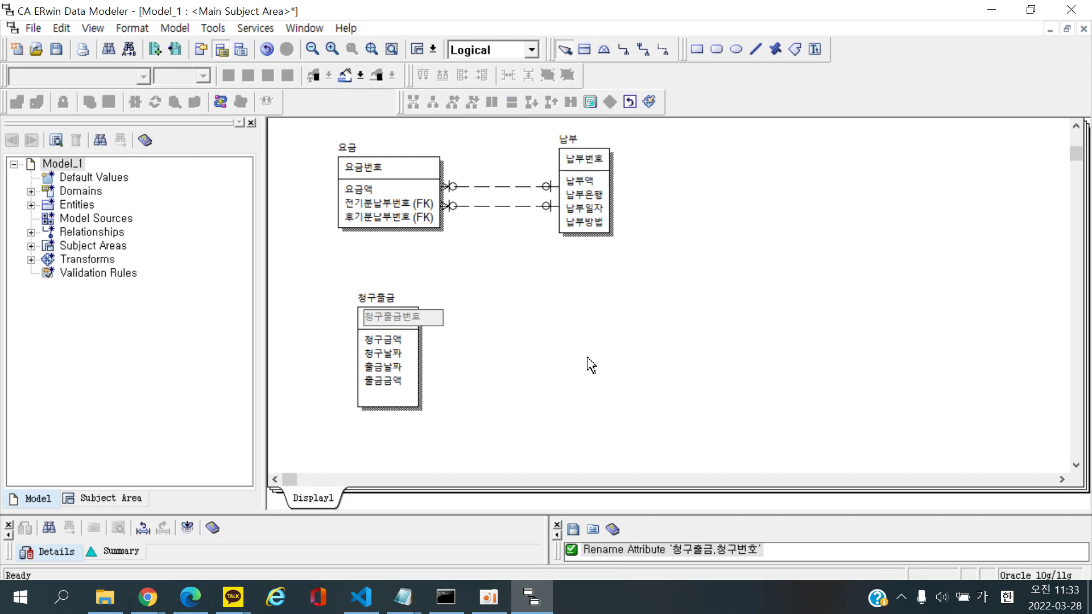
# Move the 청구출금 entity toward the middle of the diagram and compare it with figures 3-6 and 3-7 in the textbook PDF
pyautogui.moveTo(411, 347); pyautogui.dragTo(528, 340)
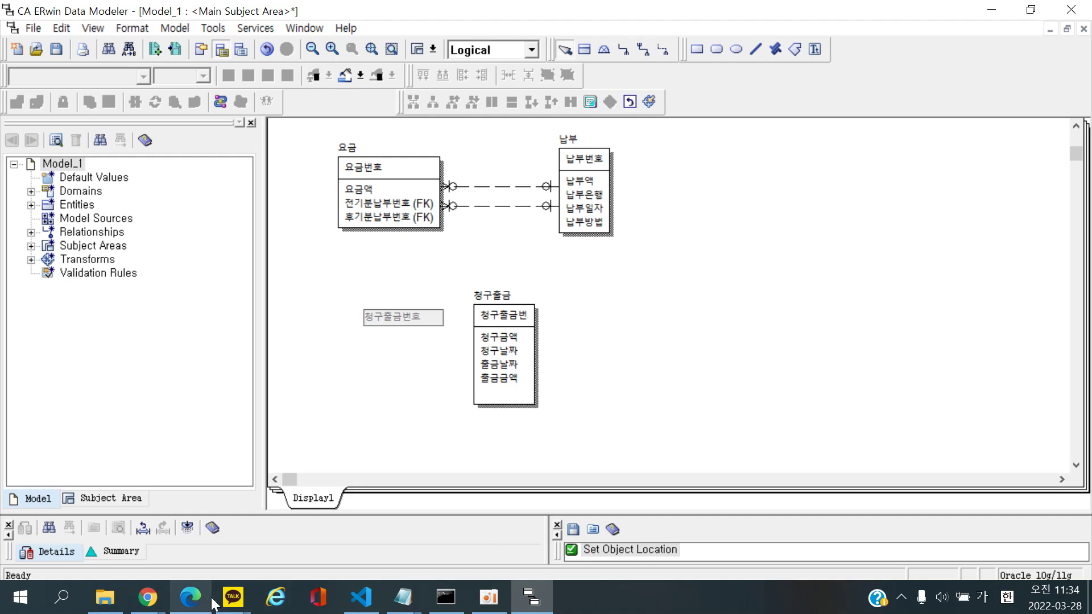
pyautogui.click(191, 598)
pyautogui.scroll(5, 315, 435)
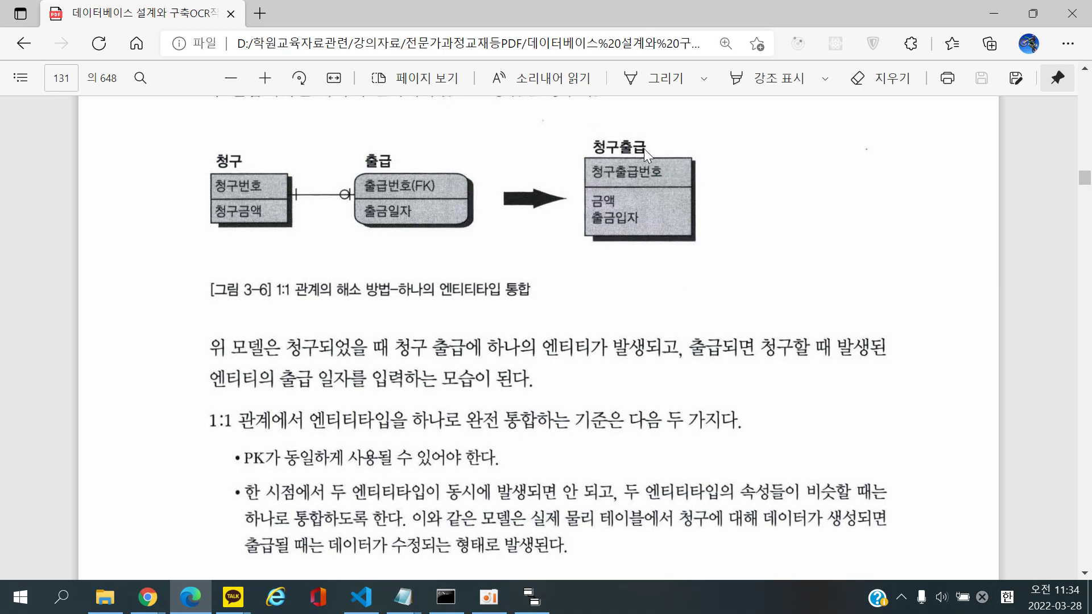
pyautogui.scroll(-10, 652, 245)
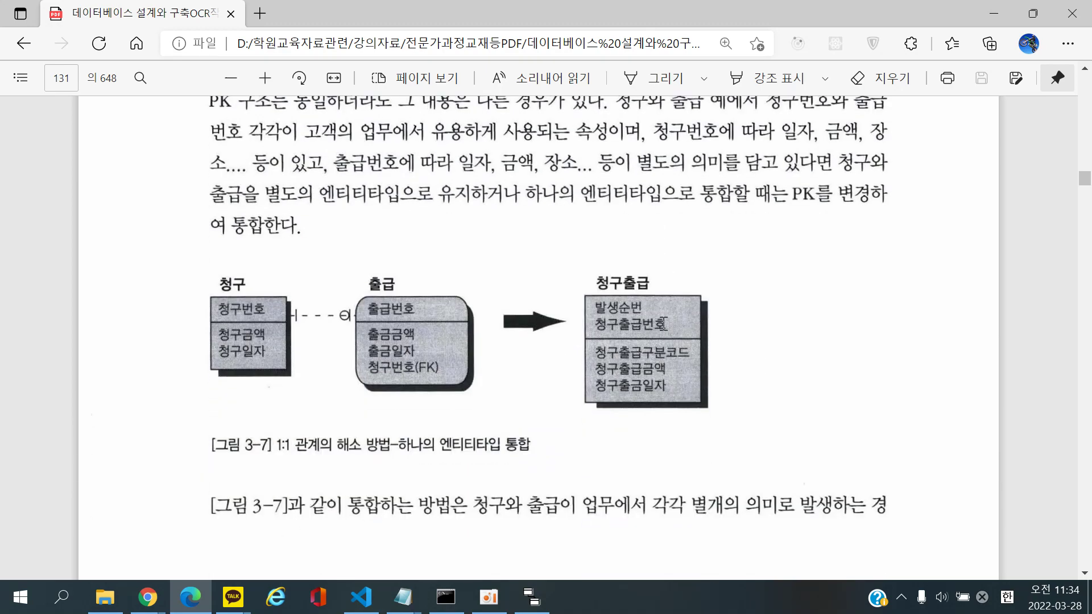
pyautogui.click(532, 597)
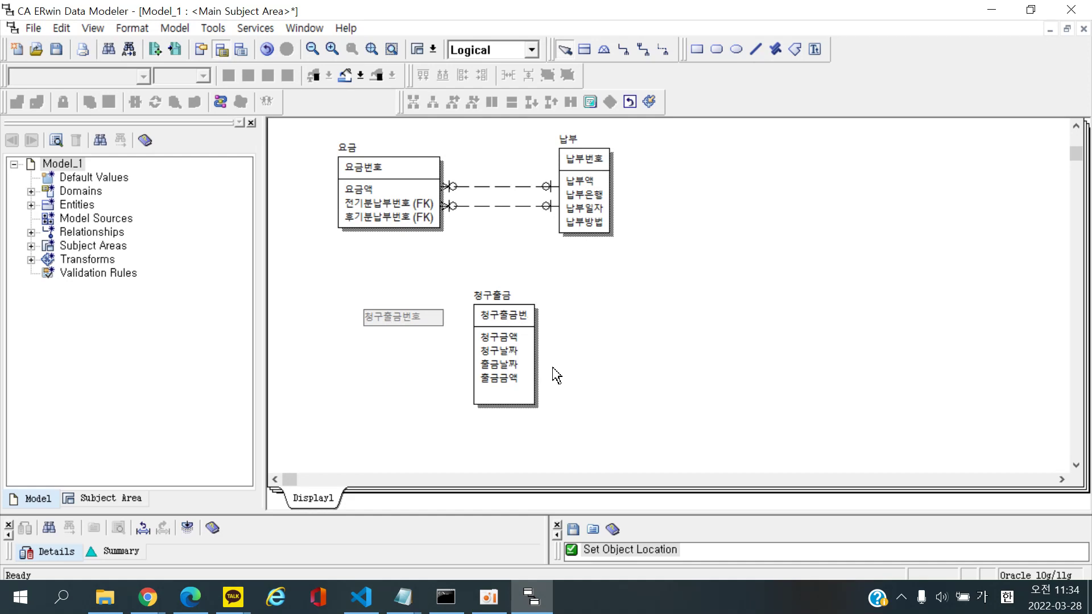
pyautogui.click(532, 336)
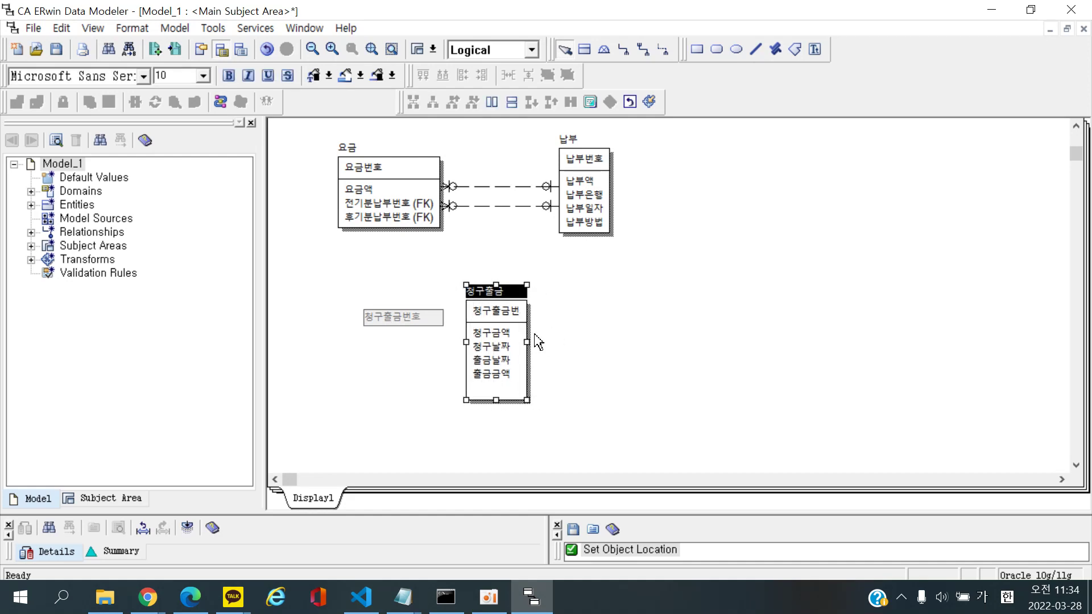
pyautogui.click(598, 337)
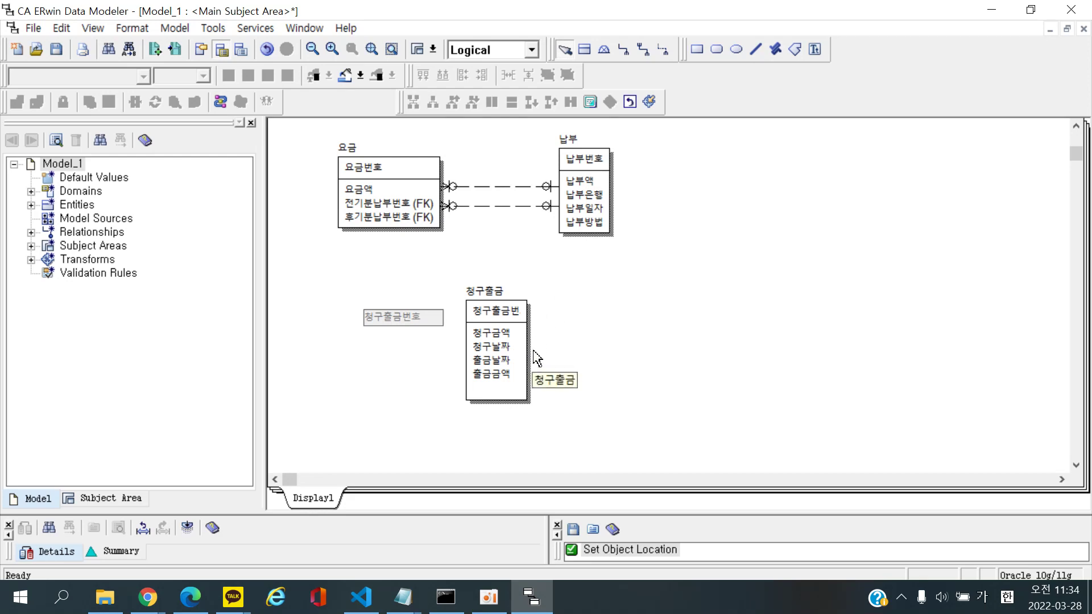
# Consult the textbook PDF again and widen the 청구출금 entity box to fit its full key name
pyautogui.click(191, 598)
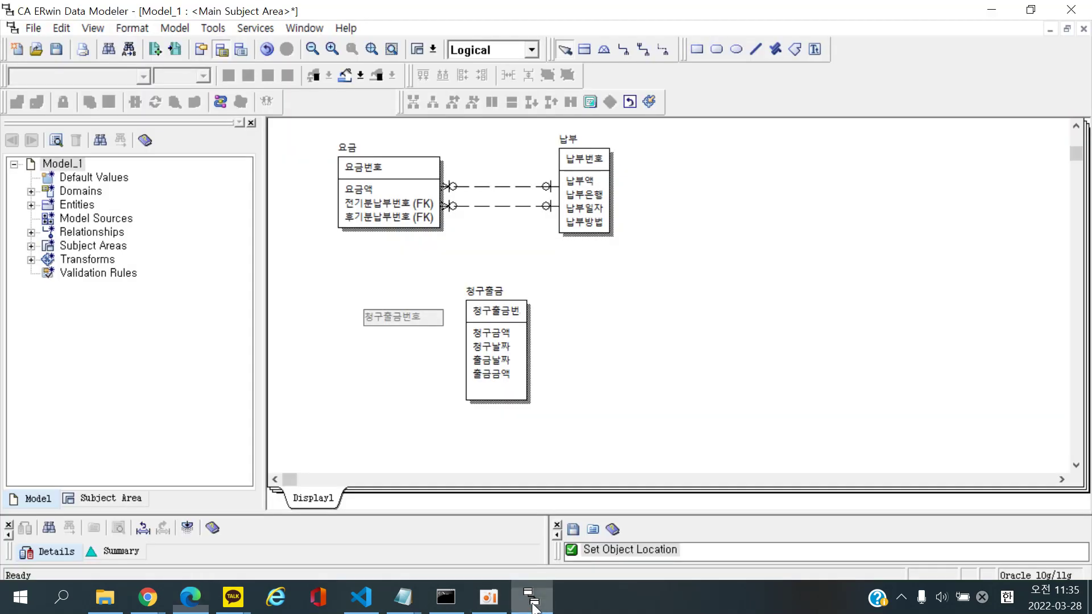
pyautogui.click(531, 597)
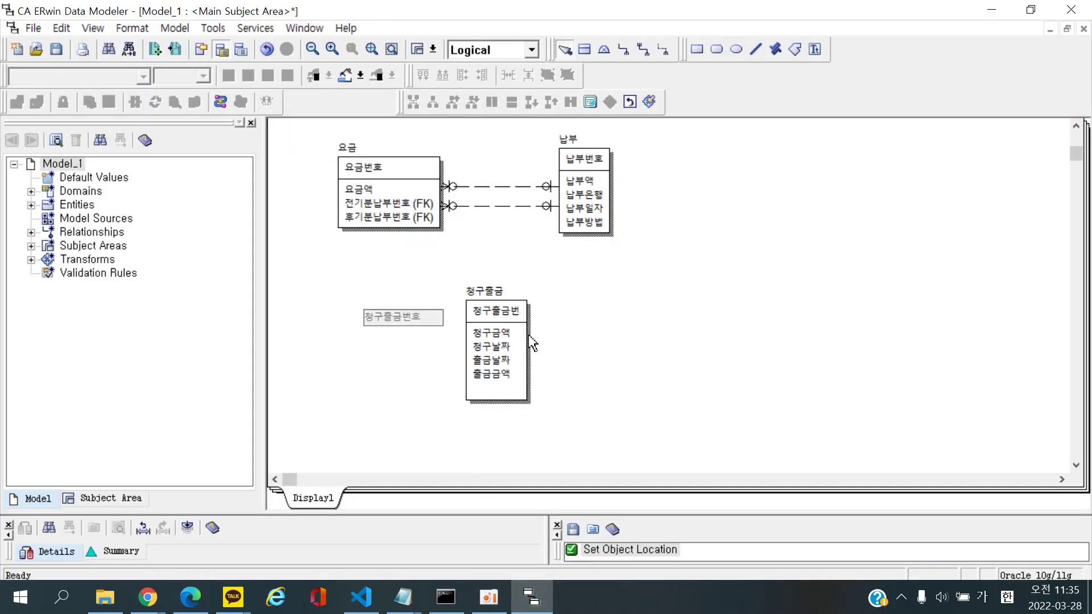
pyautogui.moveTo(525, 335); pyautogui.dragTo(564, 341)
pyautogui.click(649, 332)
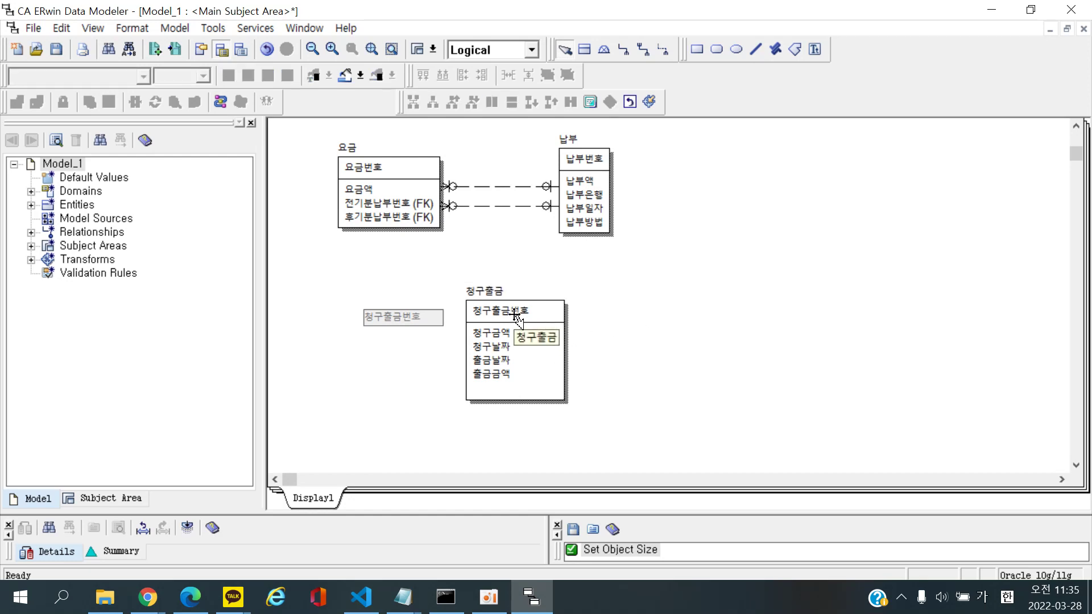
# Rename the 청구금액 attribute of the 청구출금 entity as 청구출금금액
pyautogui.click(514, 349)
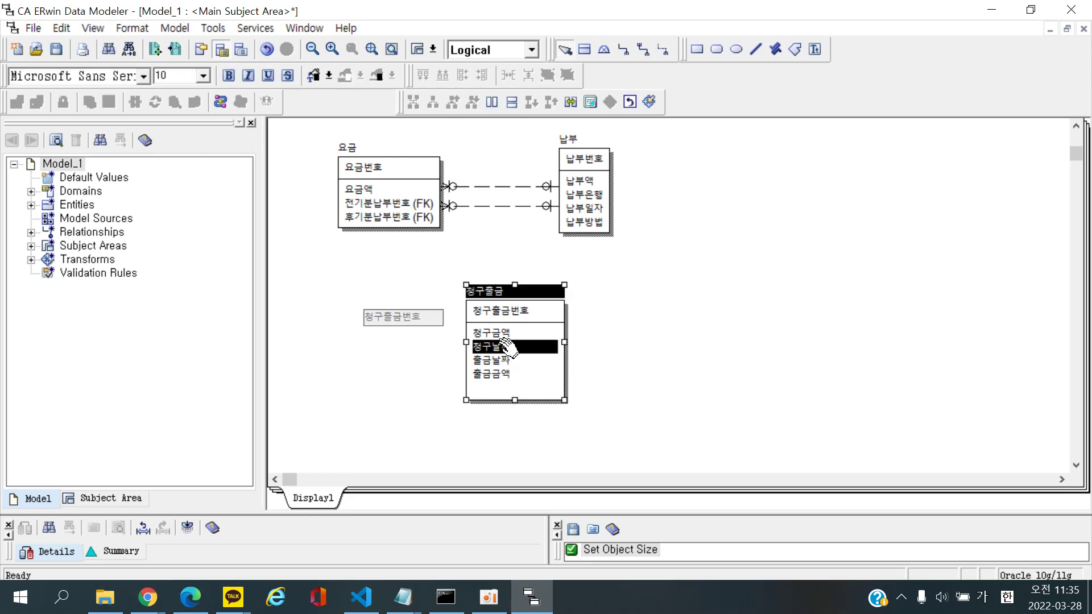
pyautogui.click(535, 337)
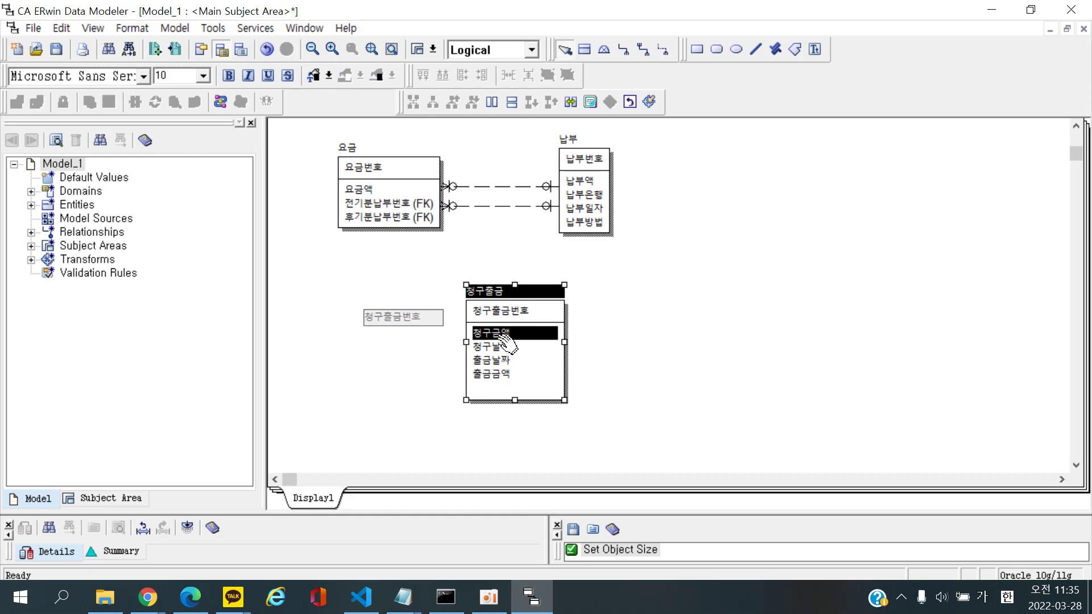
pyautogui.click(492, 335)
pyautogui.click(492, 335)
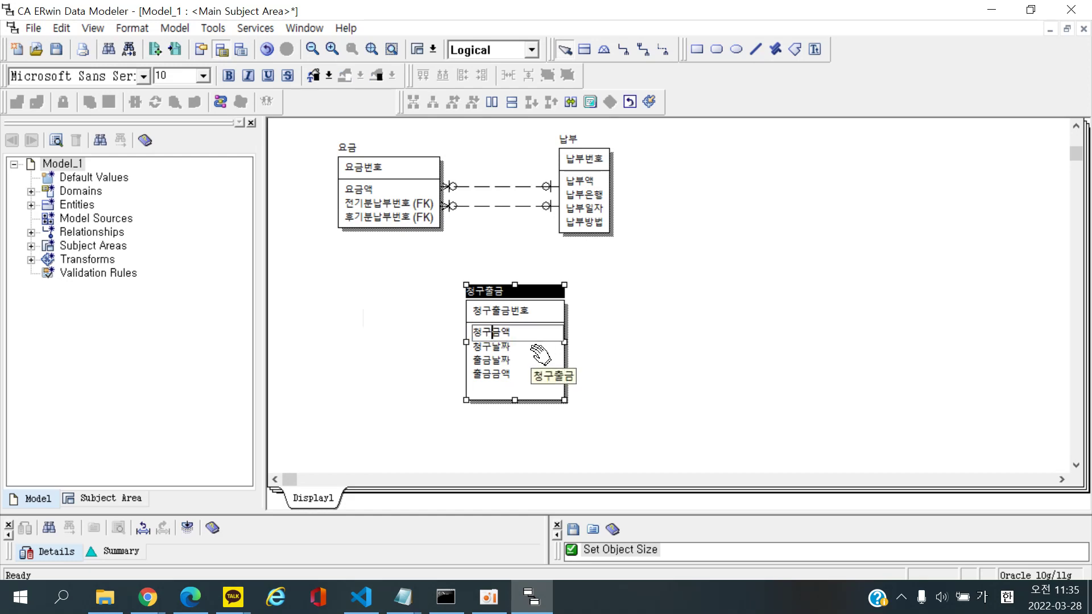
pyautogui.write('출금')
# Rename the 청구날짜 attribute of the 청구출금 entity as 청구출금날짜
pyautogui.click(505, 346)
pyautogui.click(512, 348)
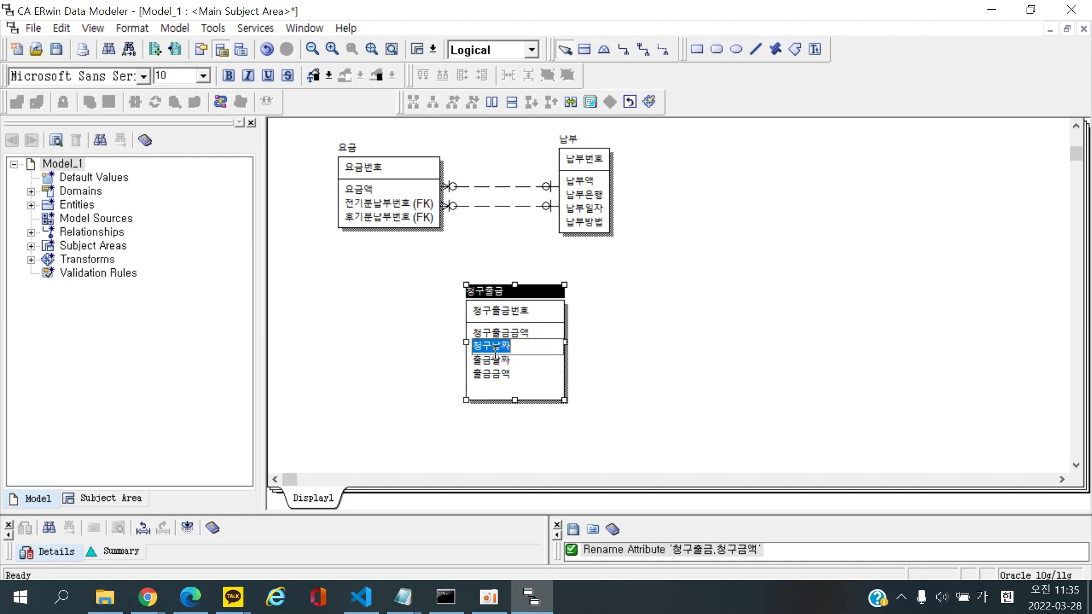
pyautogui.click(492, 347)
pyautogui.write('출ㄱ')
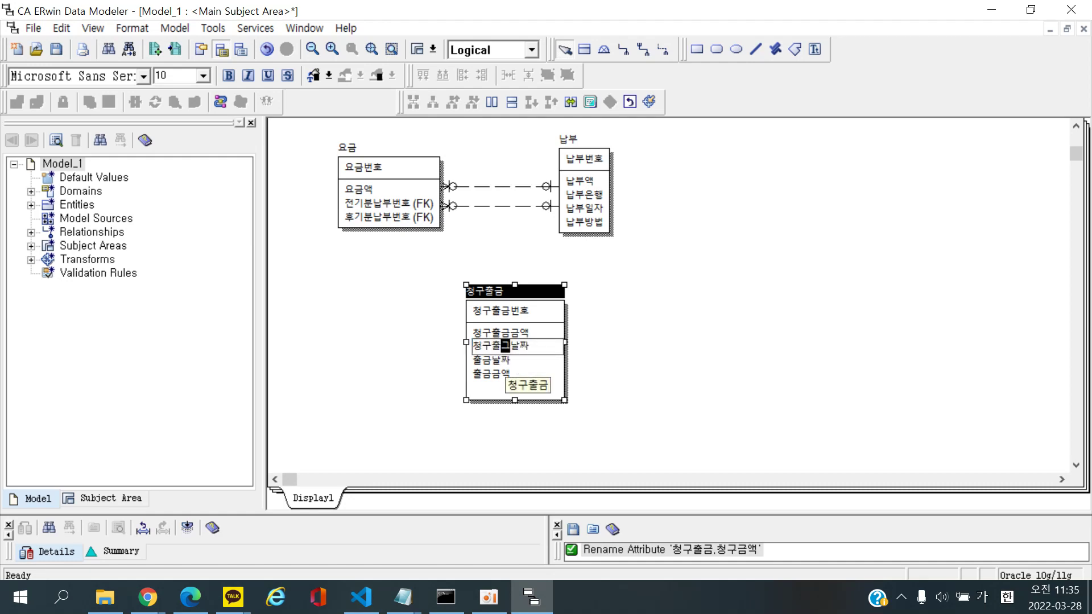
pyautogui.click(503, 369)
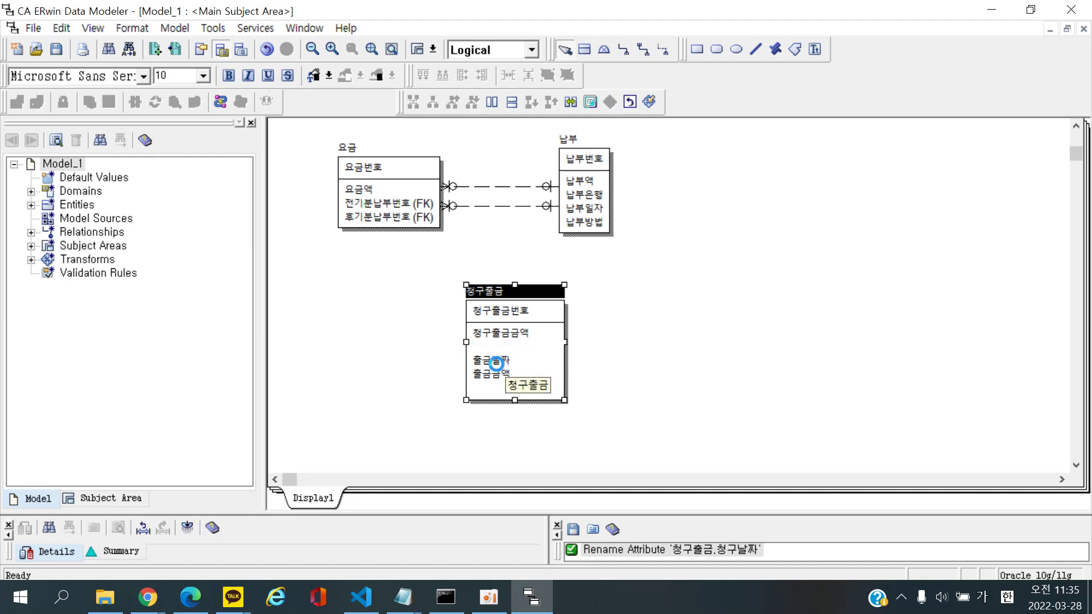
# Delete the 출금날짜 and 출금금액 attributes from the 청구출금 entity
pyautogui.click(520, 361)
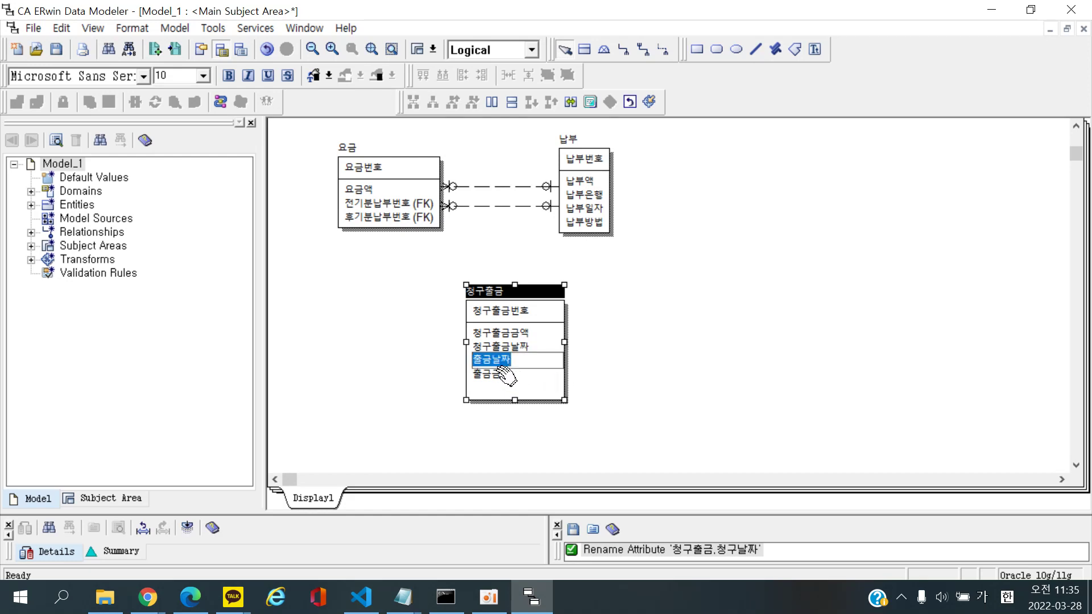
pyautogui.click(485, 360)
pyautogui.click(476, 358)
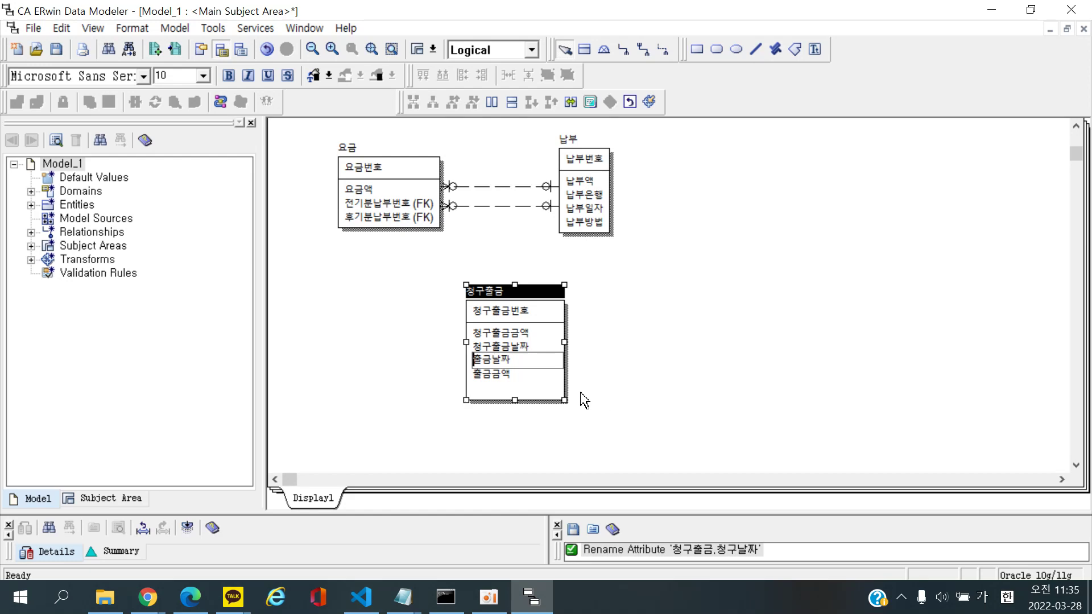
pyautogui.click(695, 429)
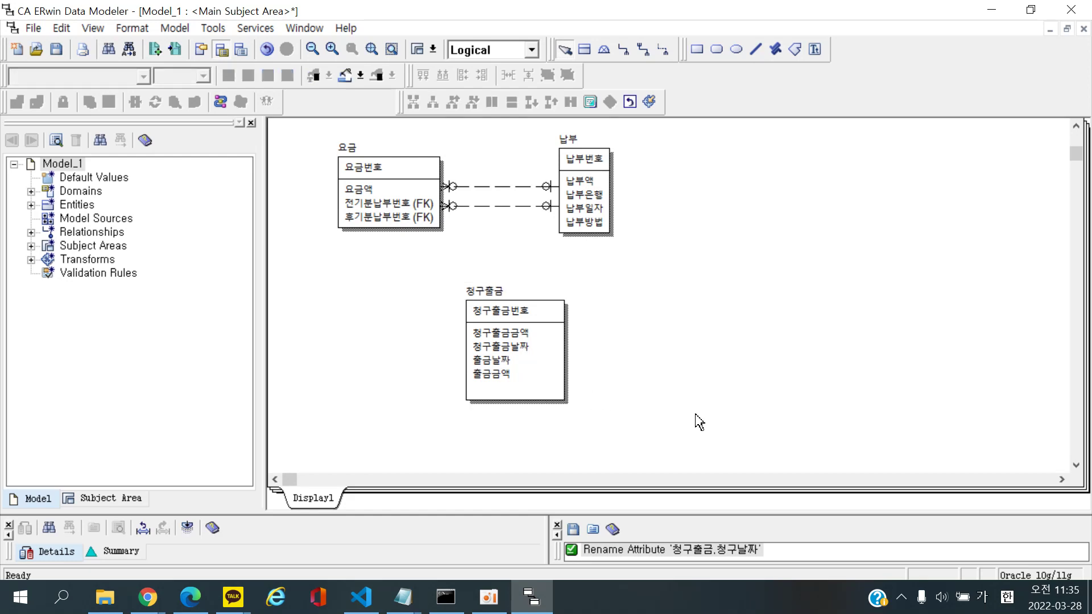
pyautogui.doubleClick(503, 361)
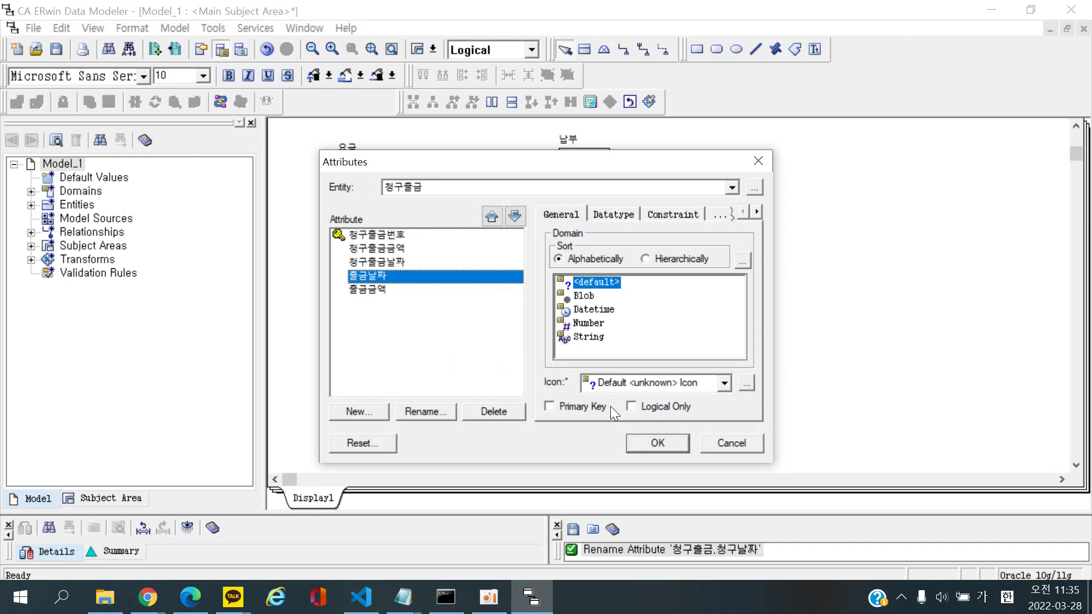
pyautogui.click(493, 410)
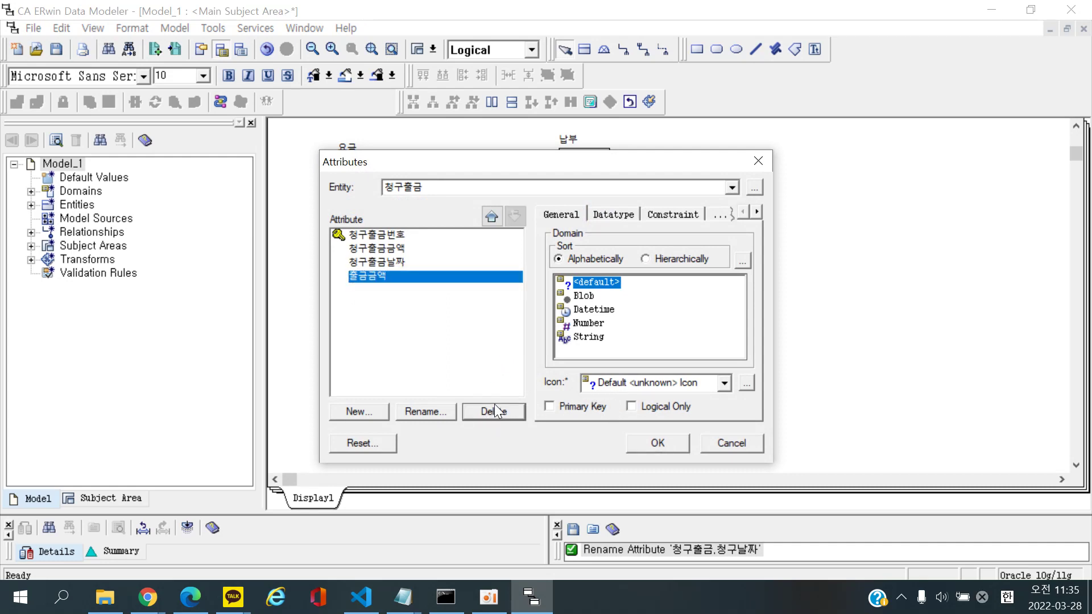
pyautogui.click(495, 411)
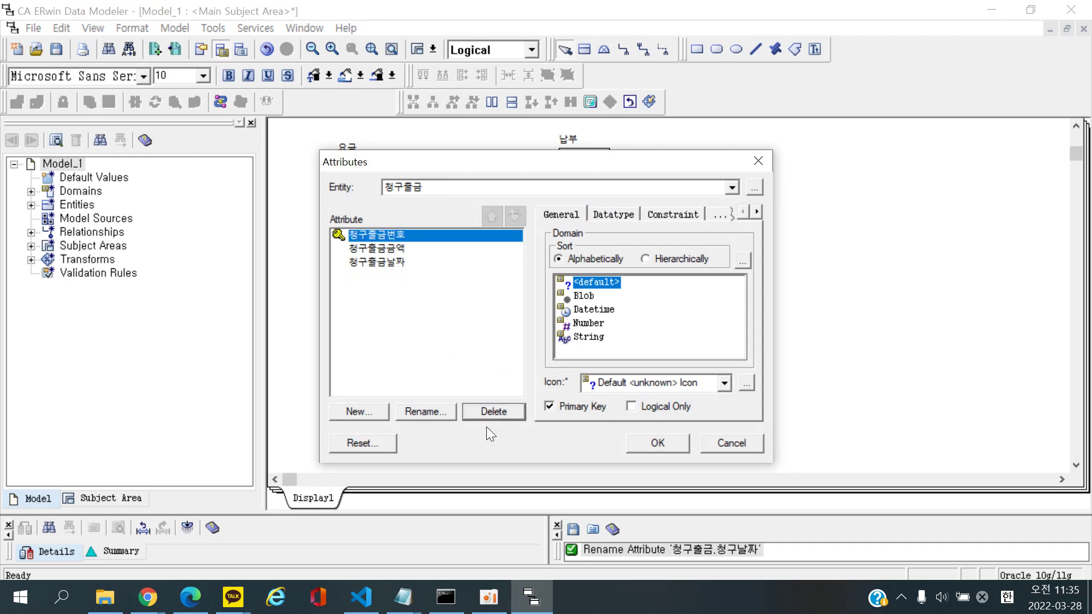
pyautogui.click(652, 443)
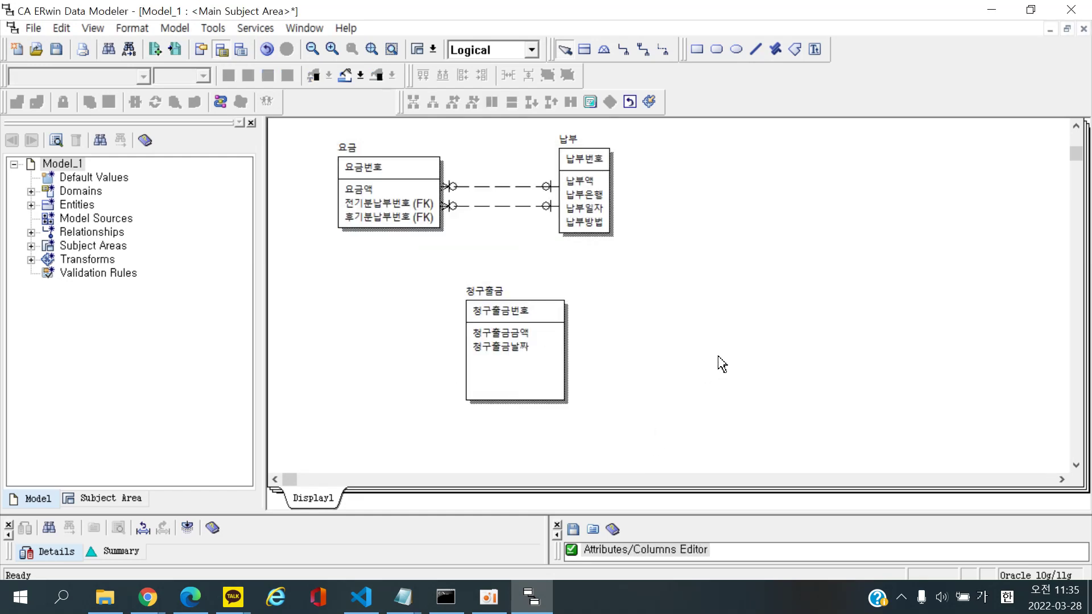
# Compare the attributes of the 청구출금 entity with figure 3-7 in the textbook PDF
pyautogui.doubleClick(529, 362)
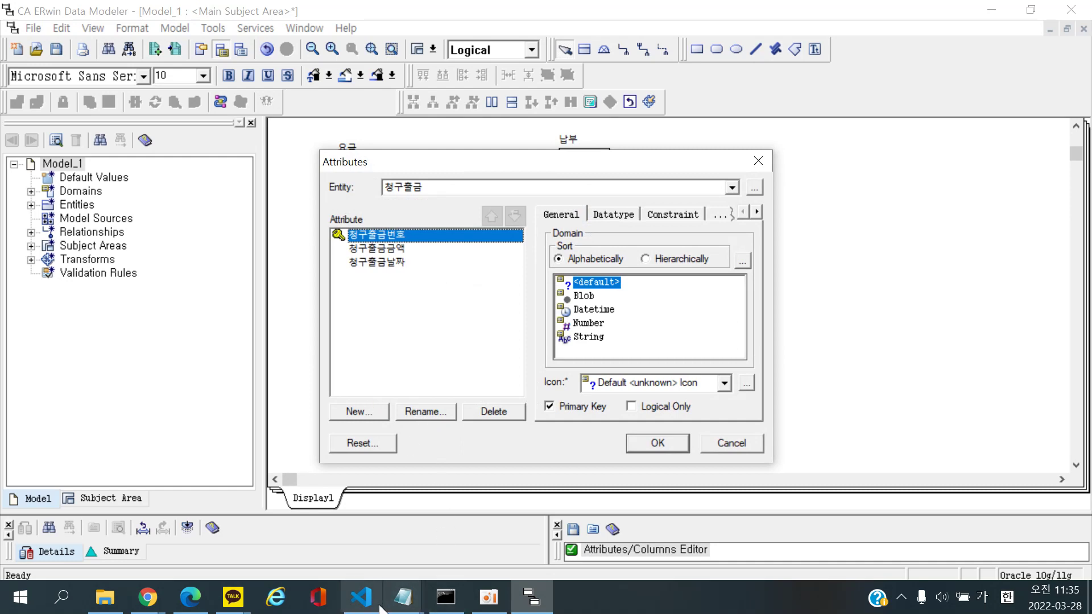
pyautogui.click(361, 597)
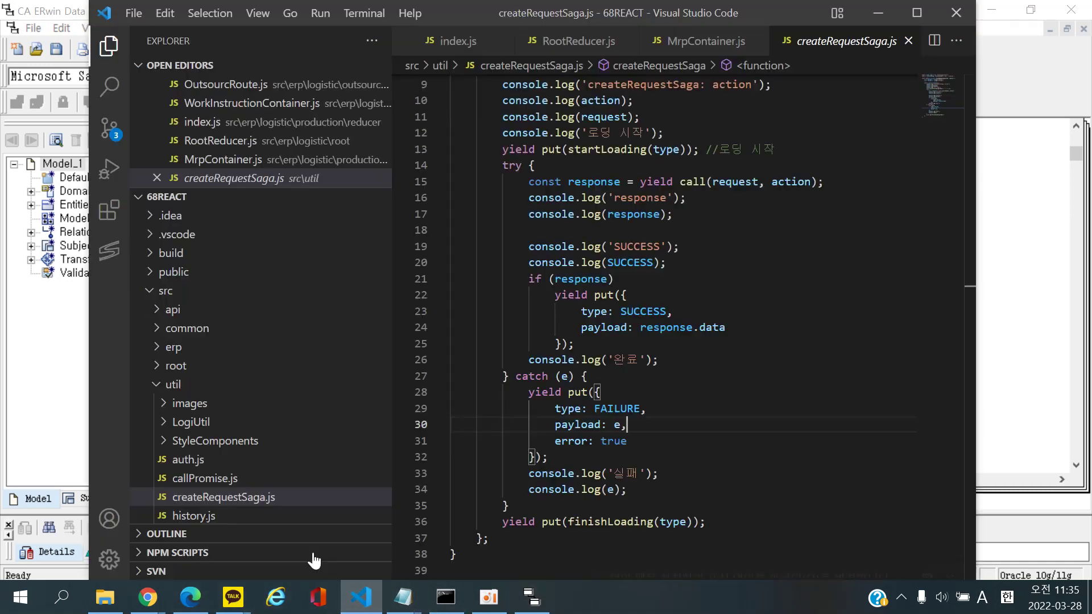
pyautogui.click(207, 591)
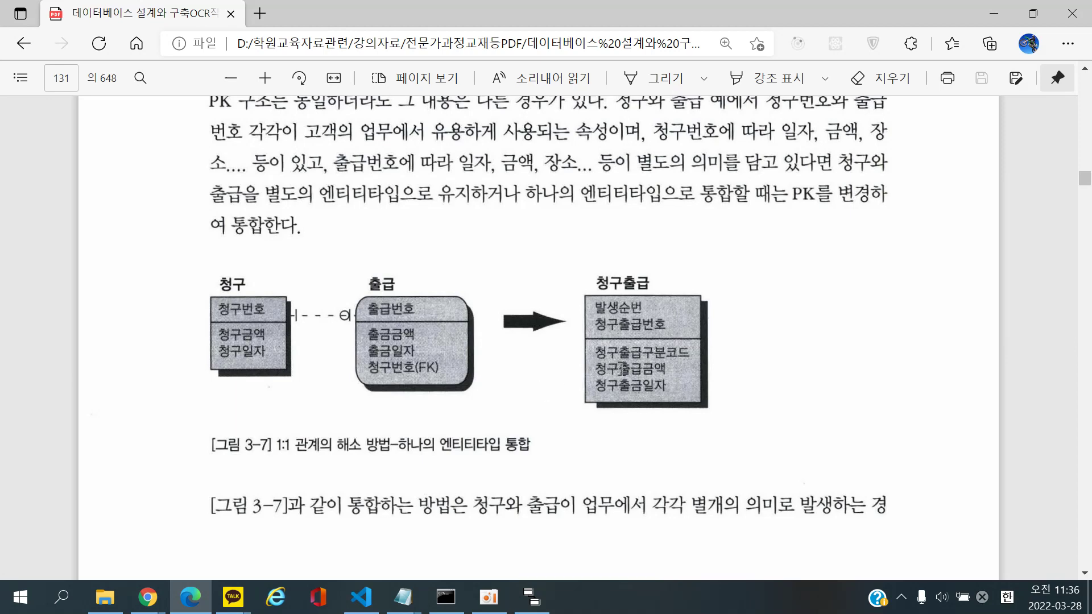
pyautogui.click(530, 596)
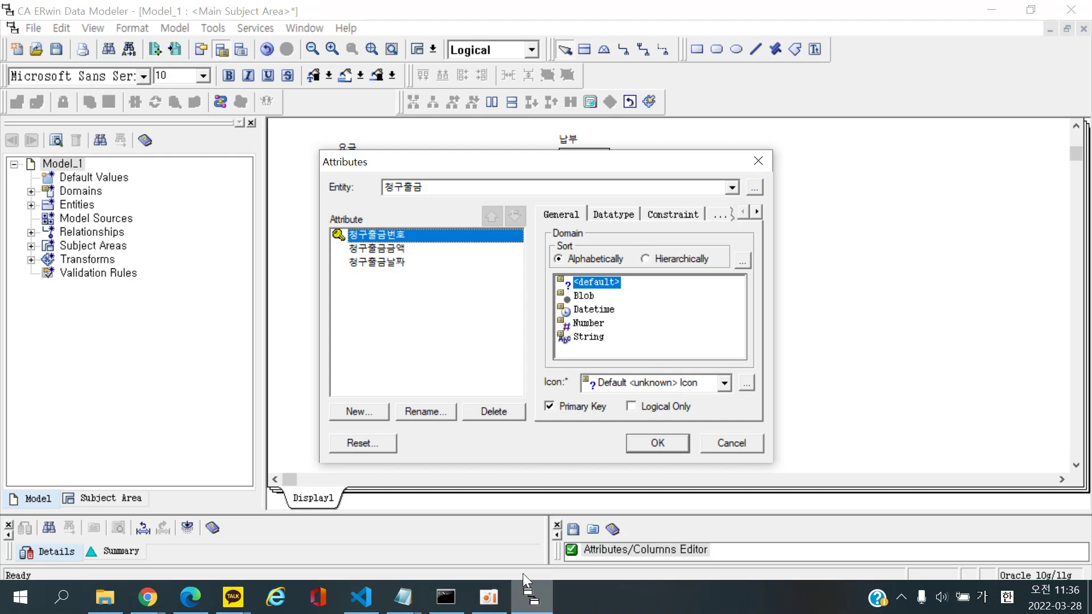
pyautogui.click(729, 443)
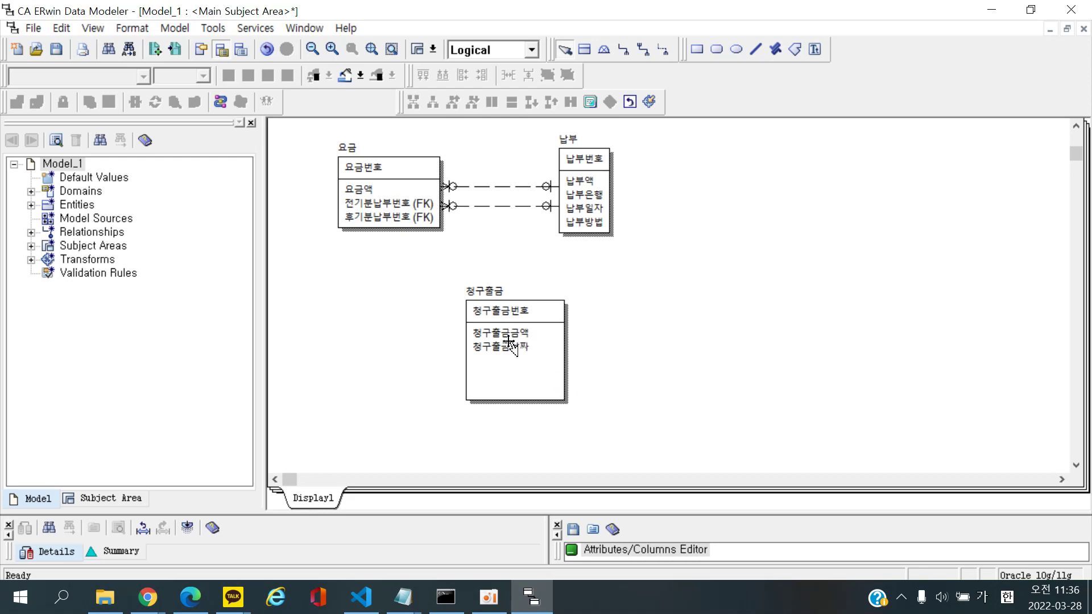
pyautogui.click(209, 607)
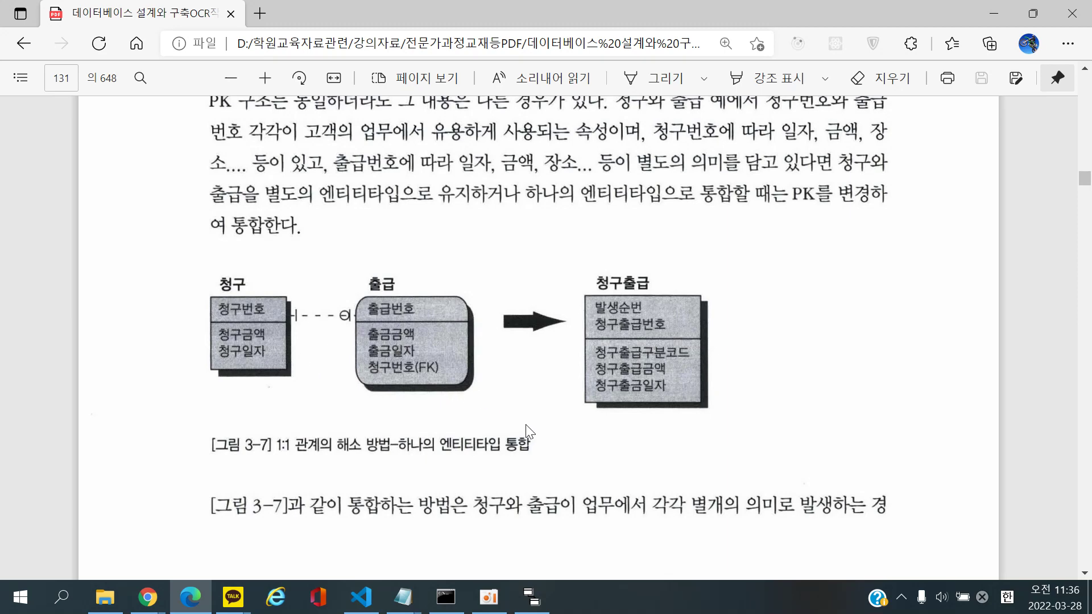
pyautogui.click(534, 600)
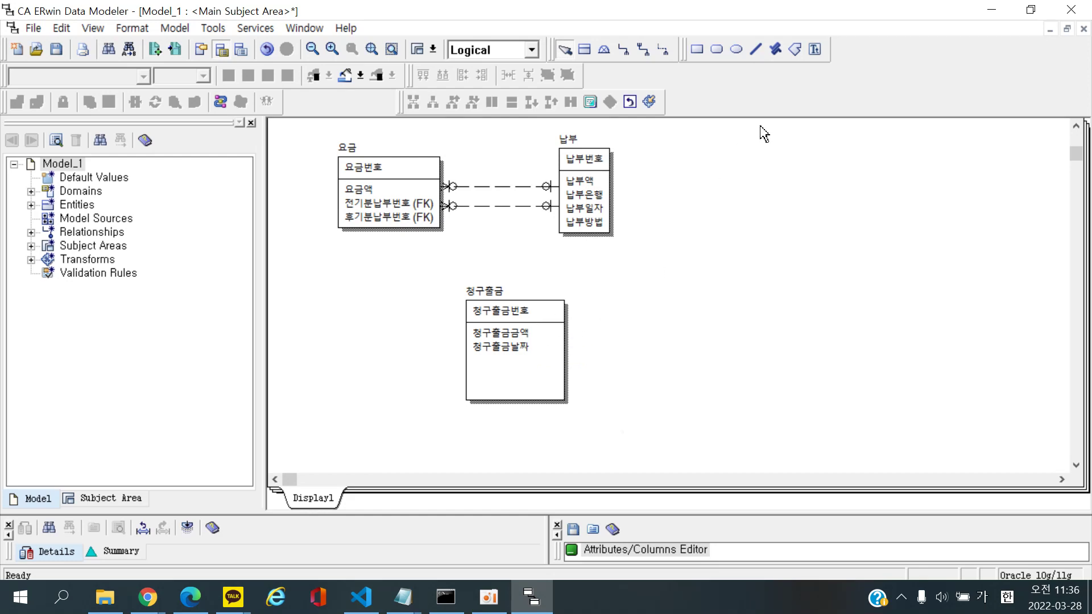
# Draw a non-identifying recursive relationship on the 청구출금 entity and route its line around the entity's lower right corner
pyautogui.click(664, 50)
pyautogui.click(550, 316)
pyautogui.click(545, 370)
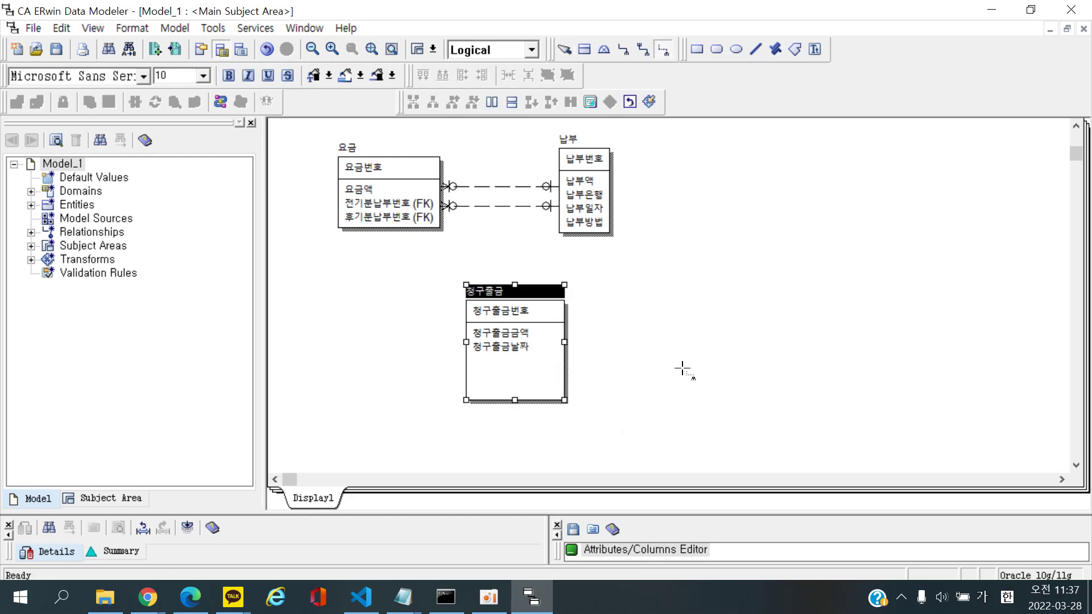
pyautogui.click(578, 384)
pyautogui.moveTo(575, 380); pyautogui.dragTo(527, 413)
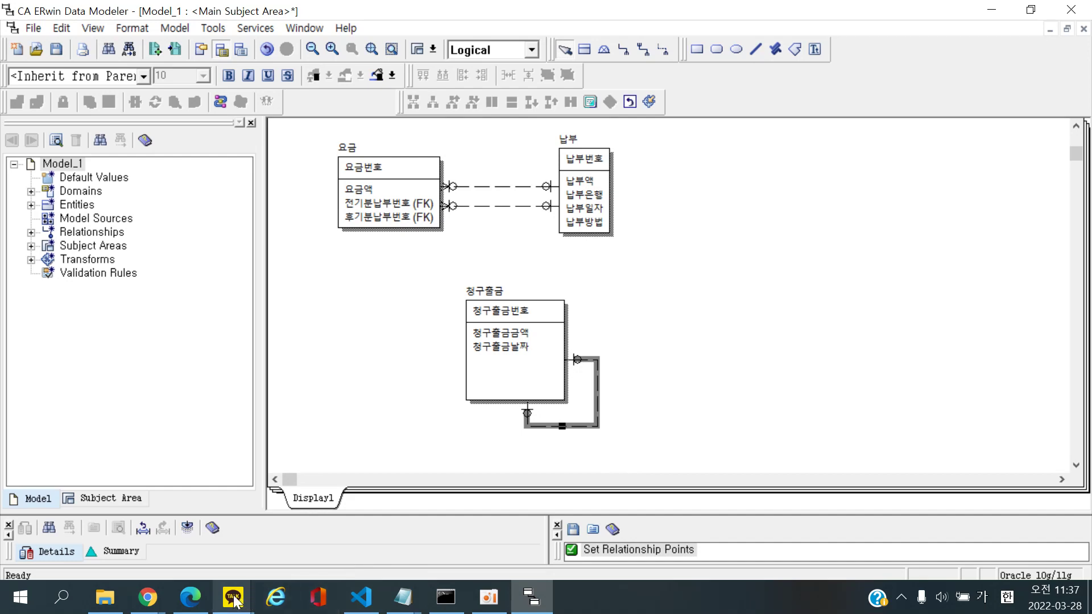
# Check figure 3-7 in the textbook PDF and enter 청구번호 as the rolename of the recursive relationship's migrated key
pyautogui.click(191, 597)
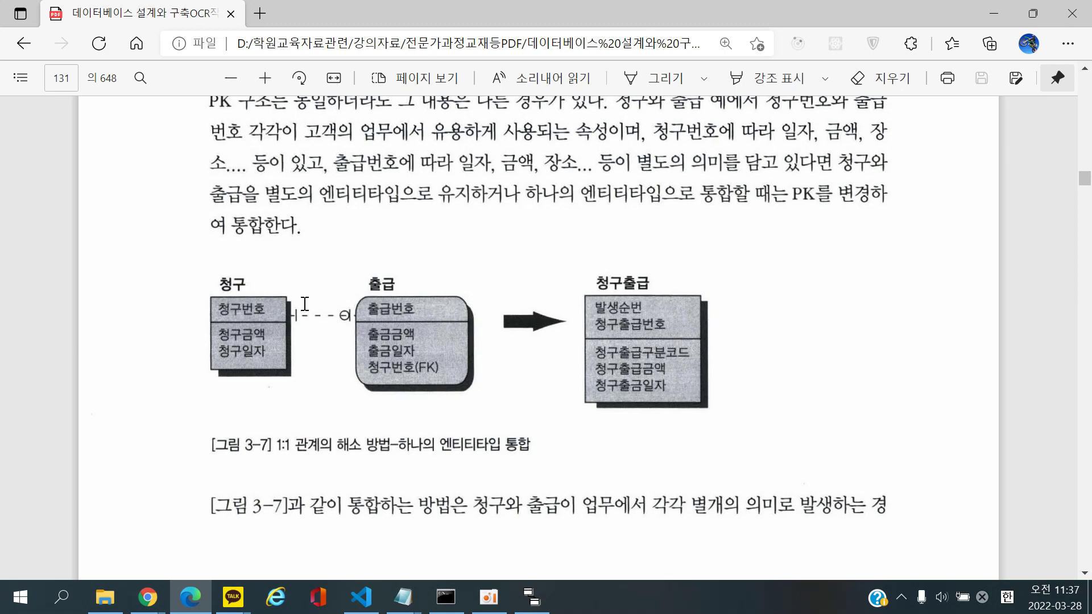
pyautogui.click(489, 597)
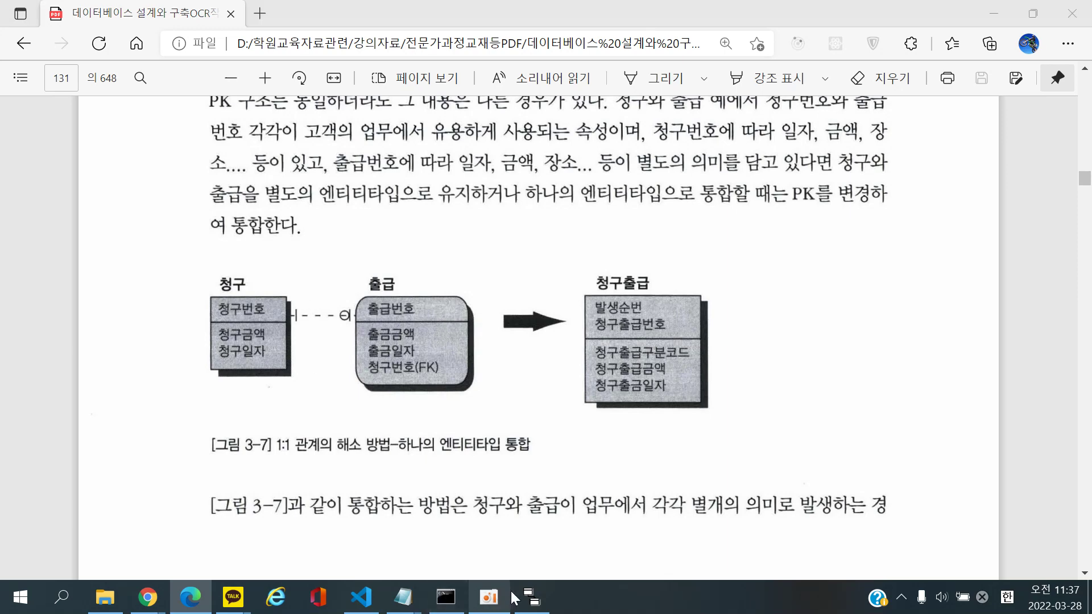
pyautogui.click(532, 598)
pyautogui.click(533, 598)
pyautogui.click(533, 597)
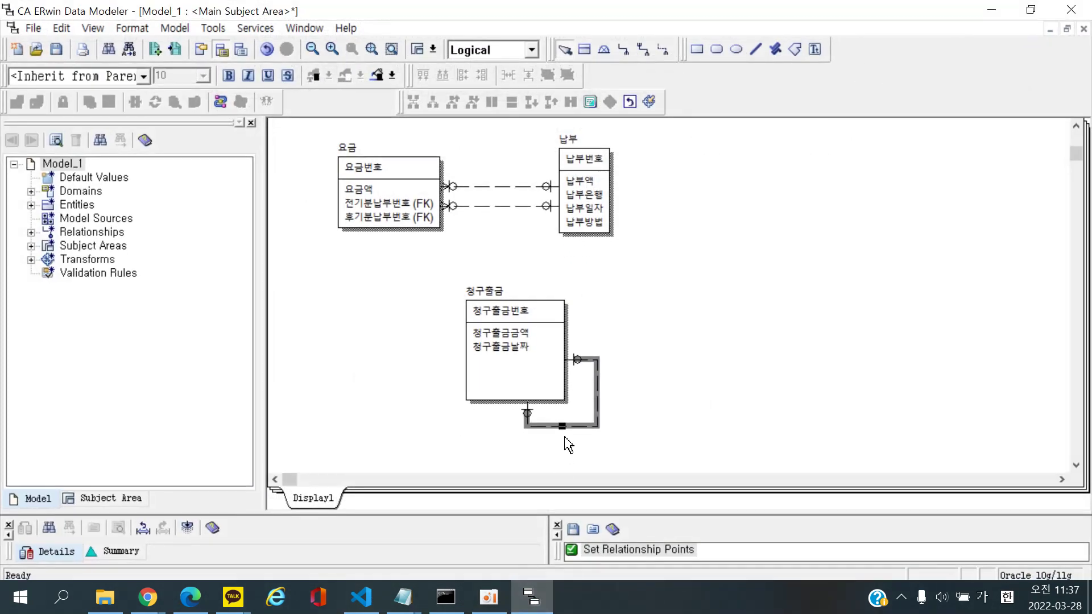
pyautogui.doubleClick(574, 428)
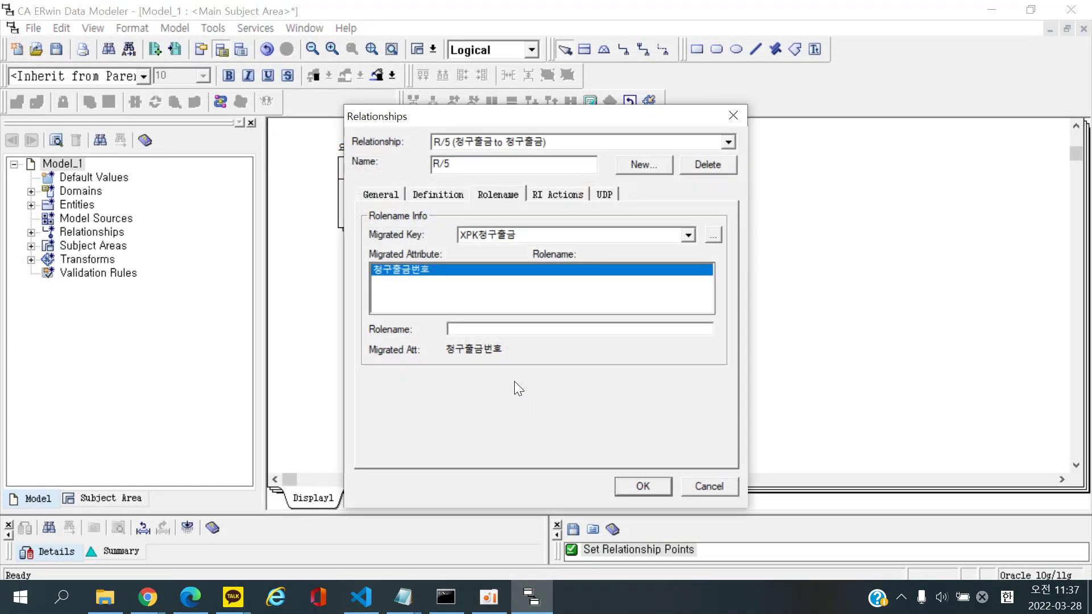
pyautogui.click(524, 328)
pyautogui.write('청구')
pyautogui.write('번호')
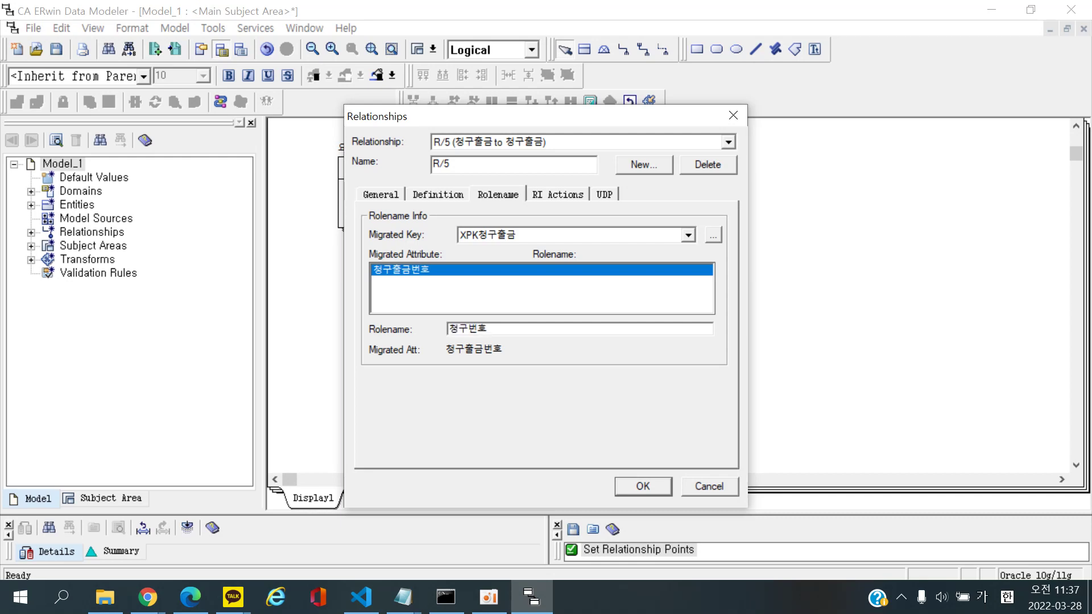
# Set the recursive relationship of 청구출금 to No Nulls and apply its properties
pyautogui.click(374, 195)
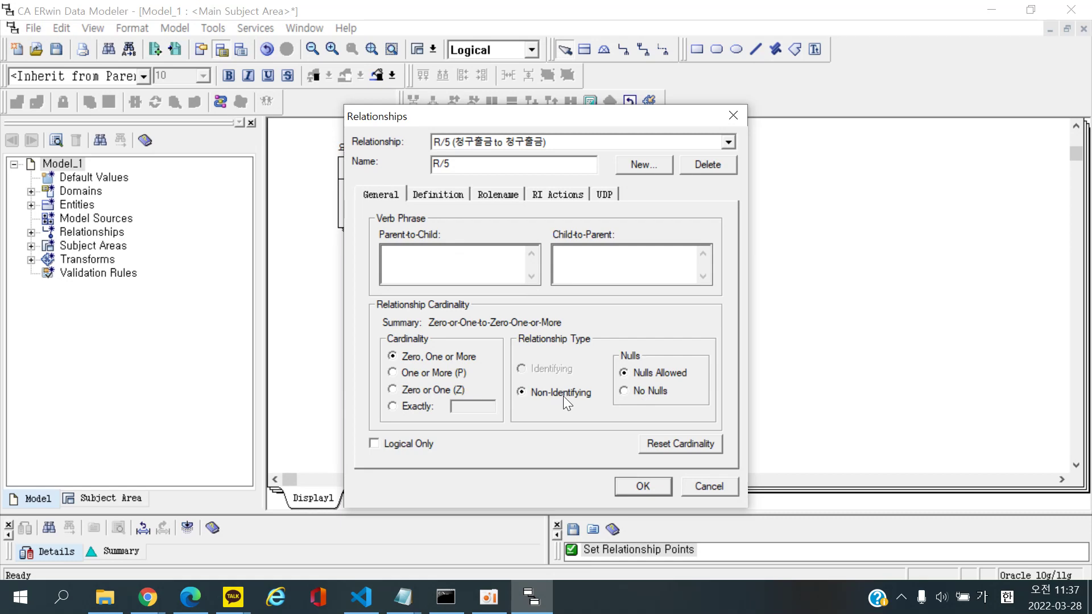
pyautogui.click(634, 395)
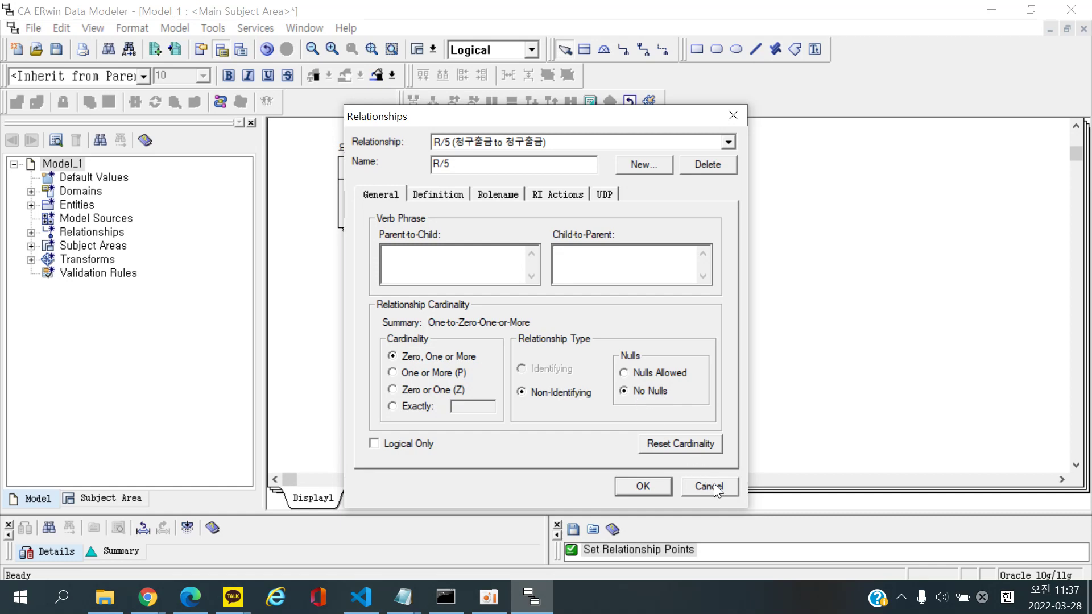
pyautogui.click(654, 483)
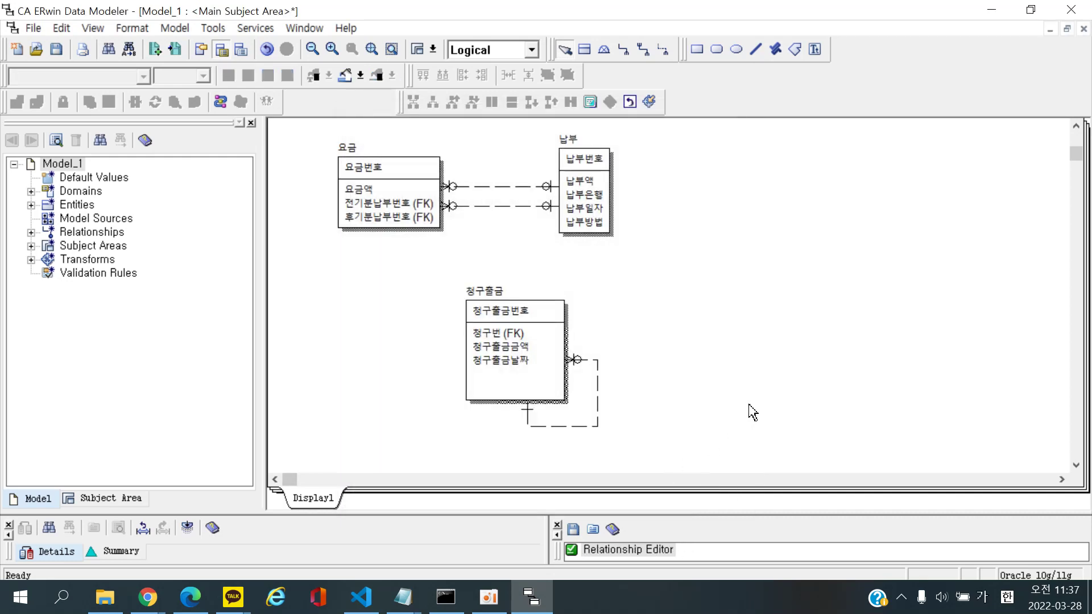
# Set the cardinality of the 청구출금 recursive relationship to Zero or One (Z)
pyautogui.click(519, 377)
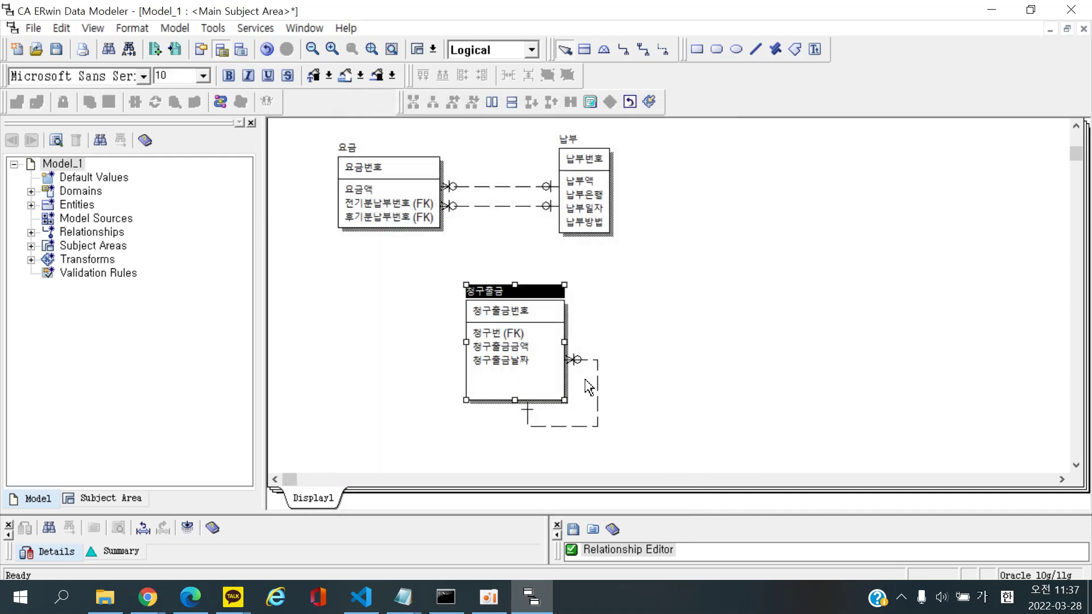
pyautogui.click(599, 357)
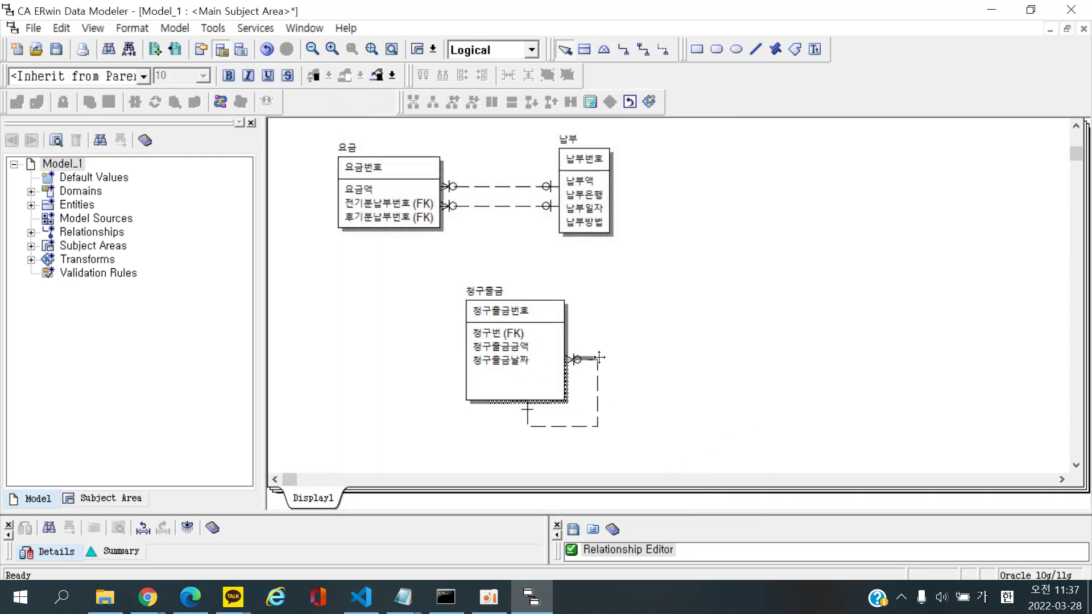
pyautogui.doubleClick(593, 397)
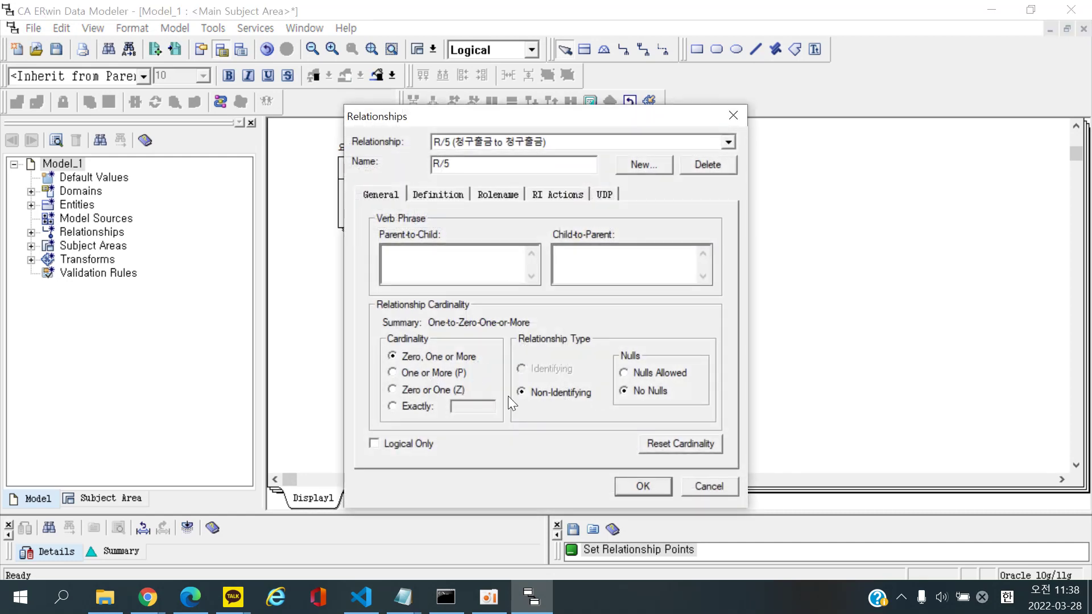
pyautogui.click(433, 392)
pyautogui.click(643, 486)
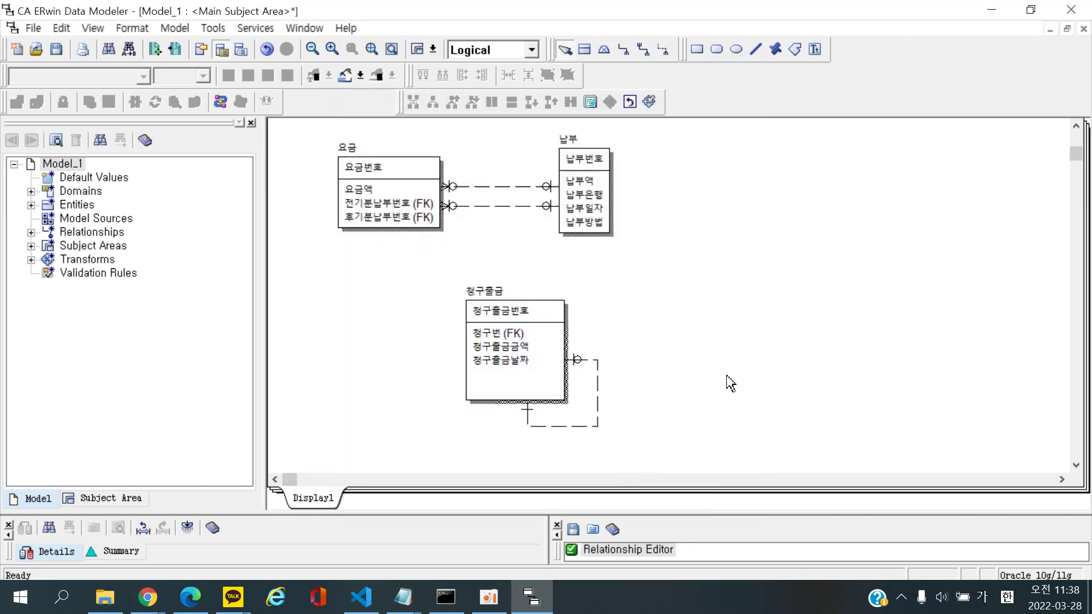
# Correct the rolename of the 청구출금 recursive relationship's migrated key to 청구번호
pyautogui.doubleClick(505, 334)
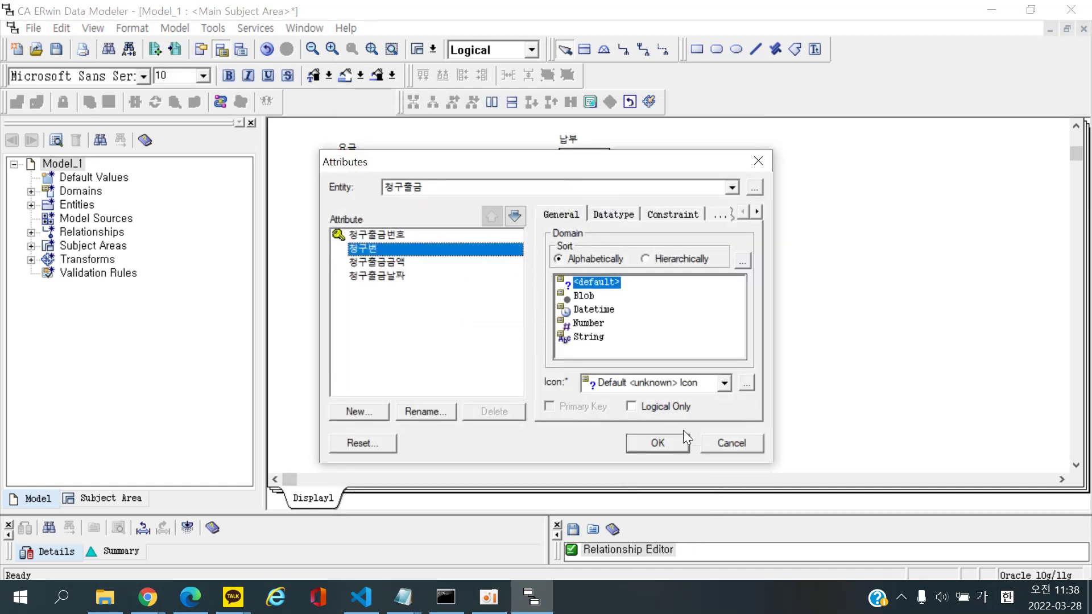
pyautogui.click(657, 443)
pyautogui.doubleClick(561, 425)
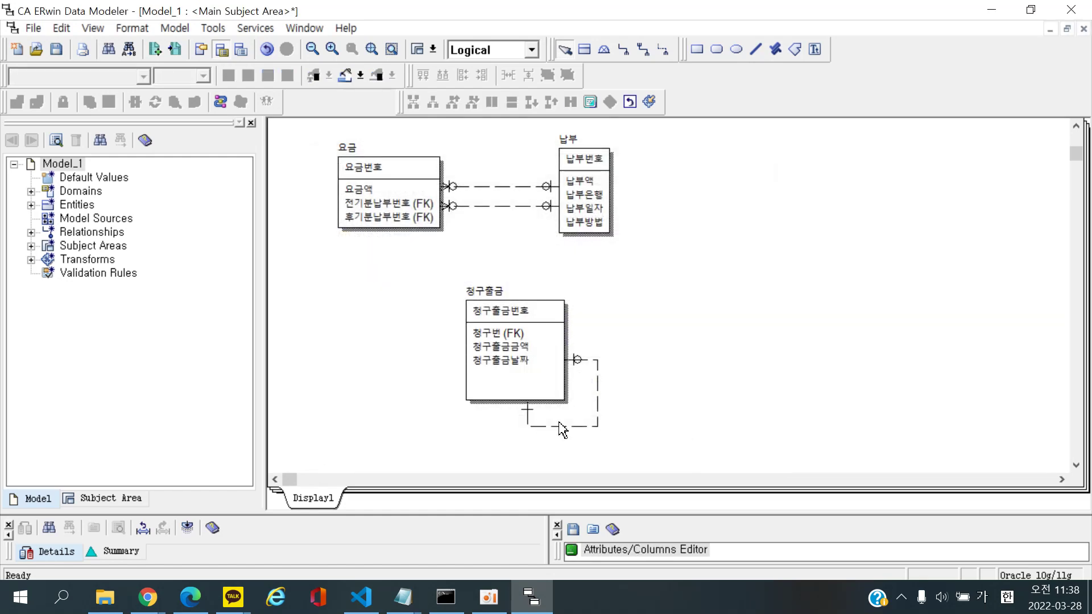
pyautogui.press('Return')
pyautogui.doubleClick(578, 427)
pyautogui.click(497, 195)
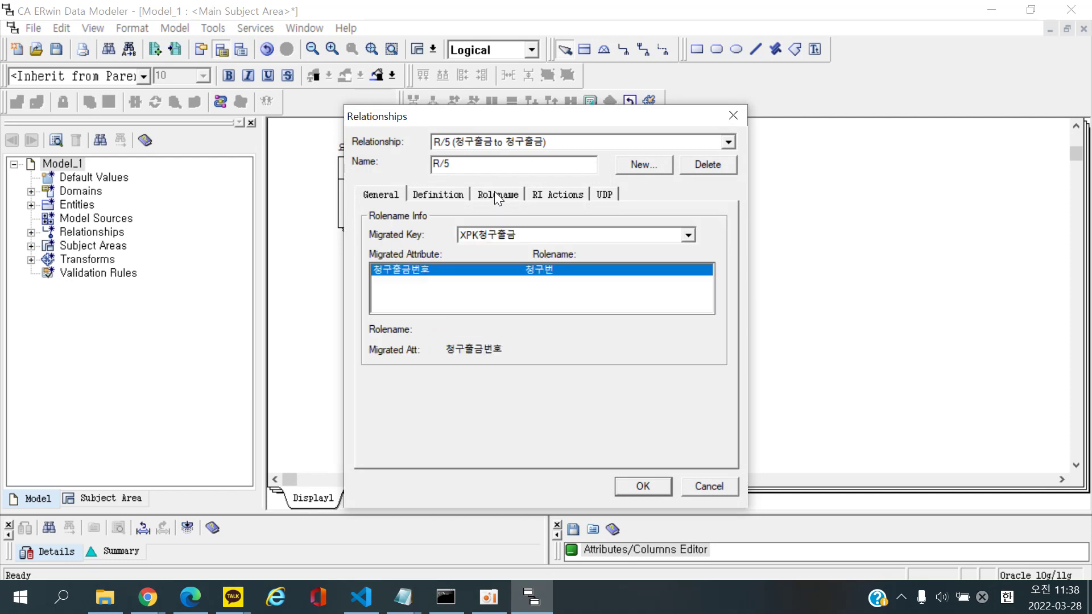
pyautogui.click(532, 267)
pyautogui.click(503, 333)
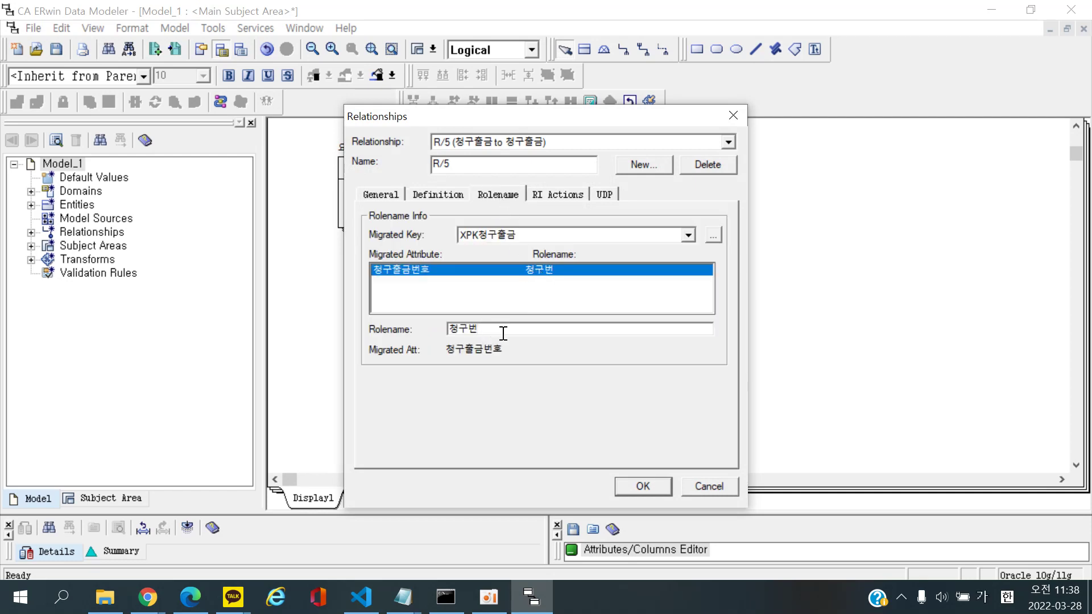
pyautogui.write('호')
pyautogui.press('Return')
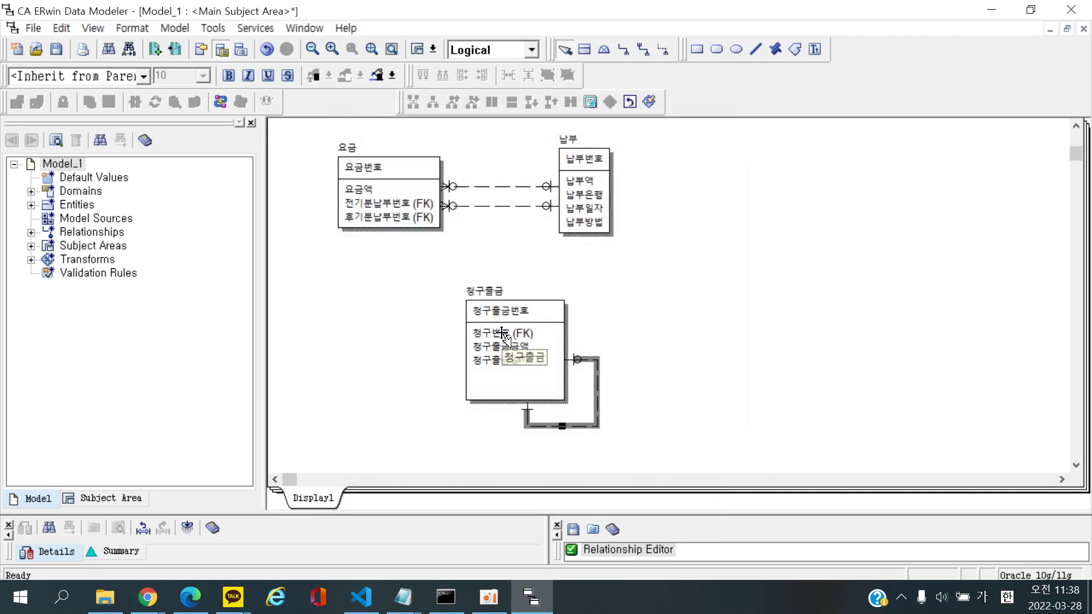
# Move the 청구번호 attribute below 청구출금날짜 in the 청구출금 entity's attribute order
pyautogui.click(513, 369)
pyautogui.doubleClick(510, 365)
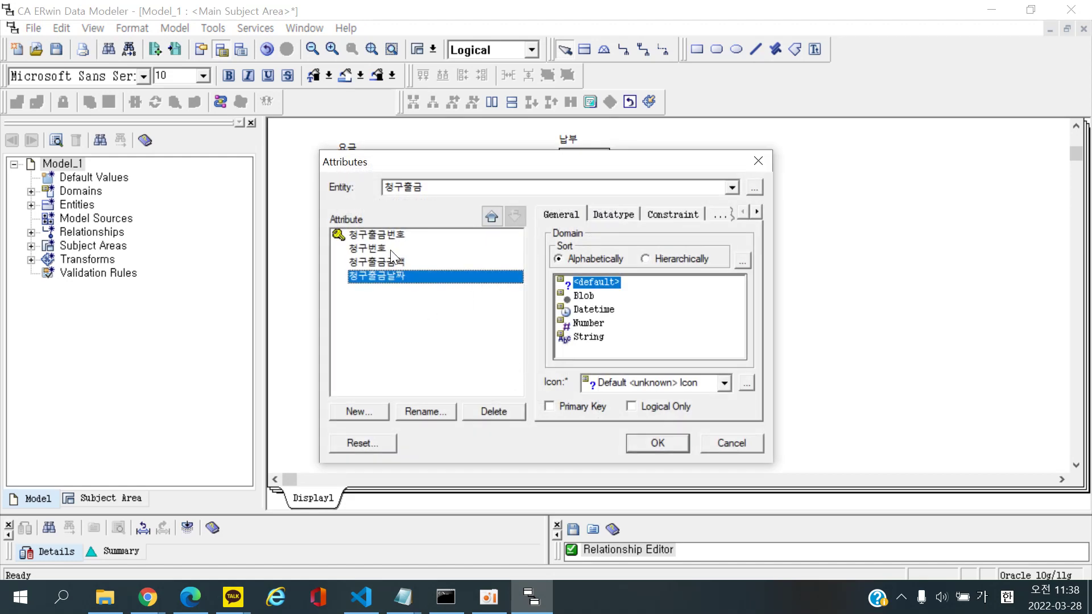
pyautogui.click(464, 248)
pyautogui.click(515, 216)
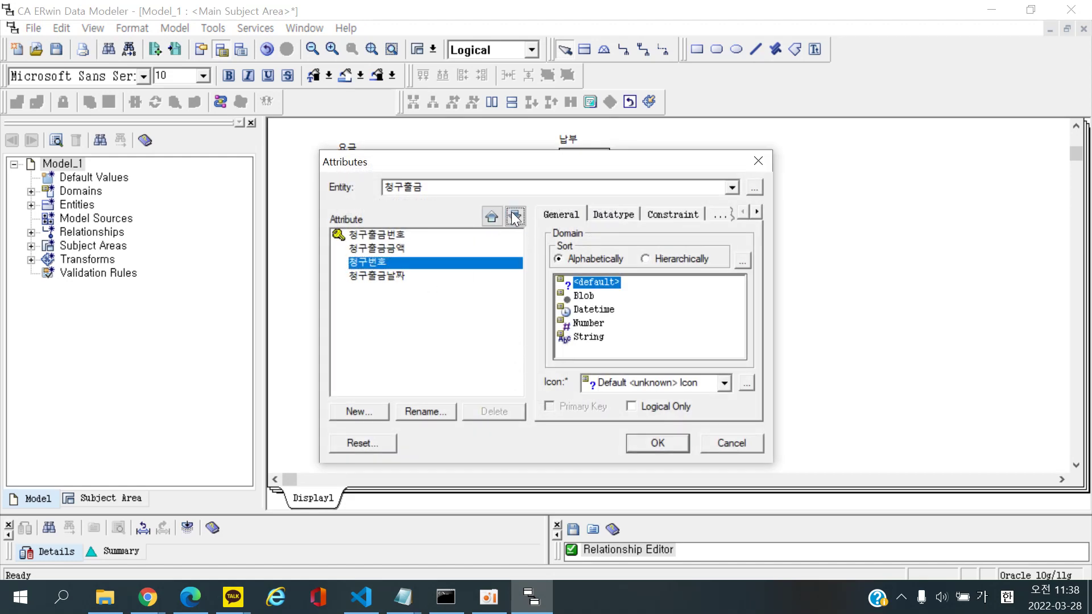
pyautogui.click(515, 217)
pyautogui.click(649, 447)
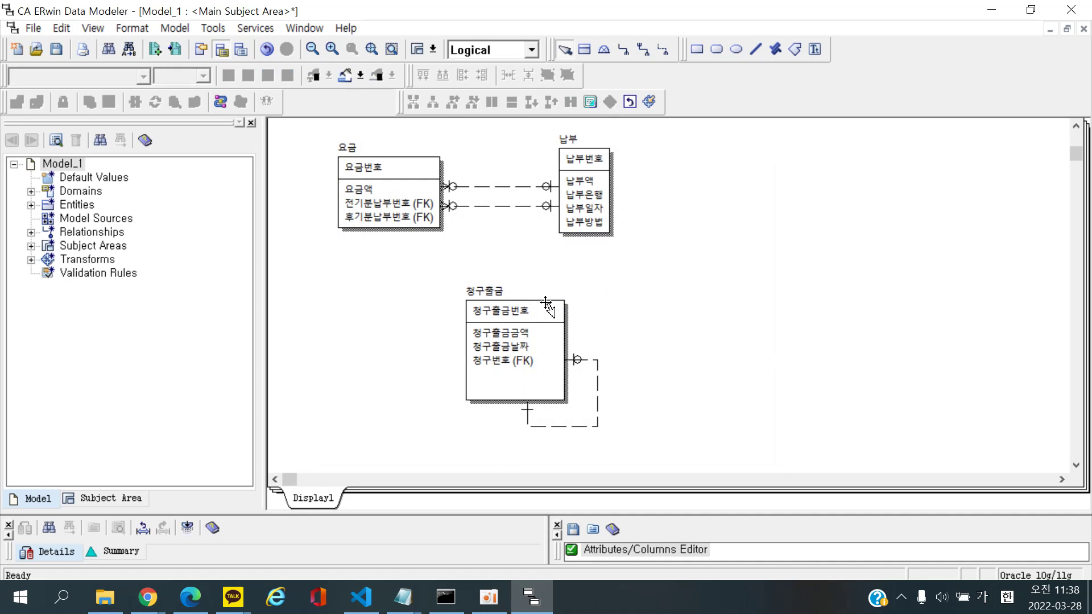
# Examine how the 청구번호 foreign key in the 청구출금 entity refers back to its primary key 청구출금번호
pyautogui.click(529, 371)
pyautogui.click(535, 362)
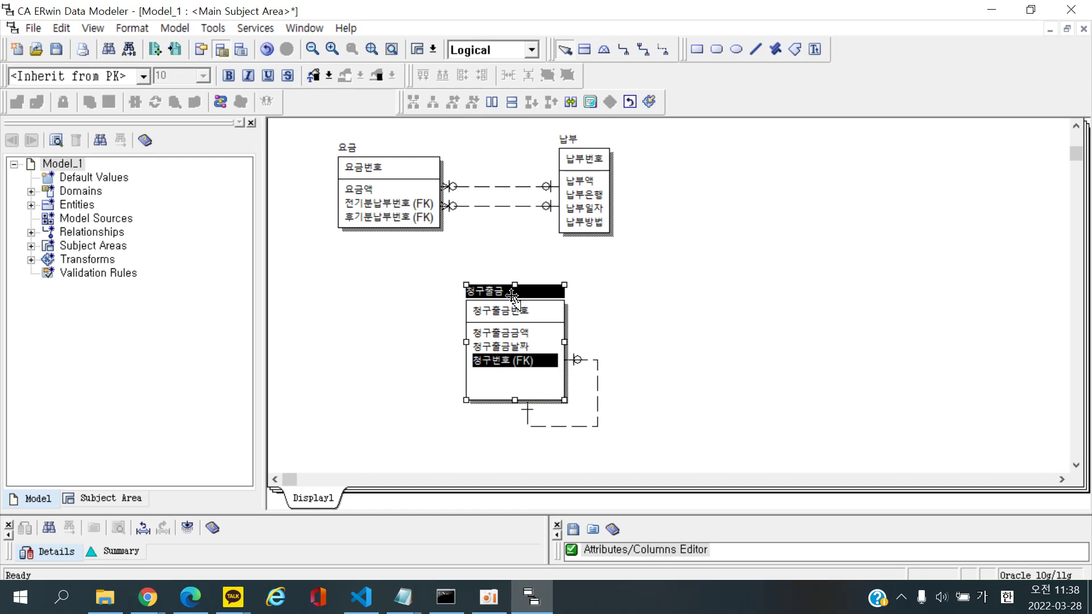
pyautogui.click(681, 328)
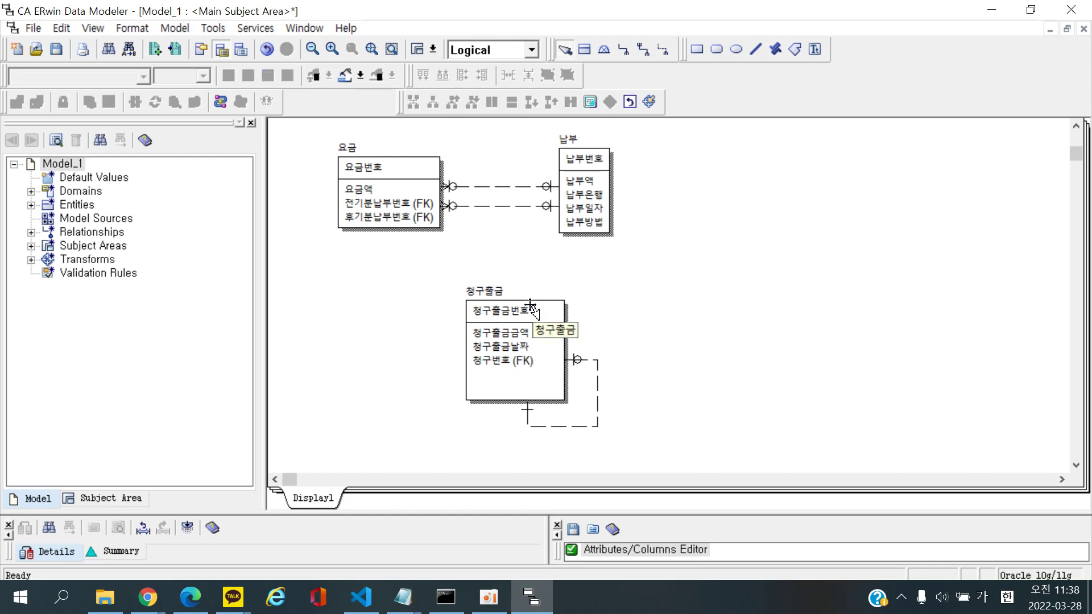
pyautogui.click(501, 370)
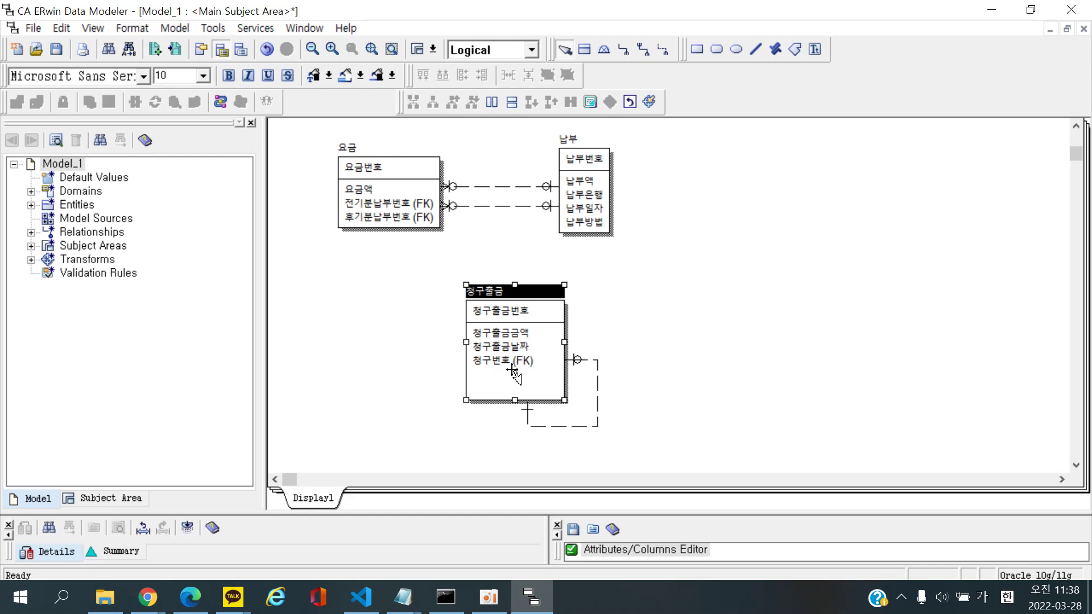
pyautogui.click(674, 364)
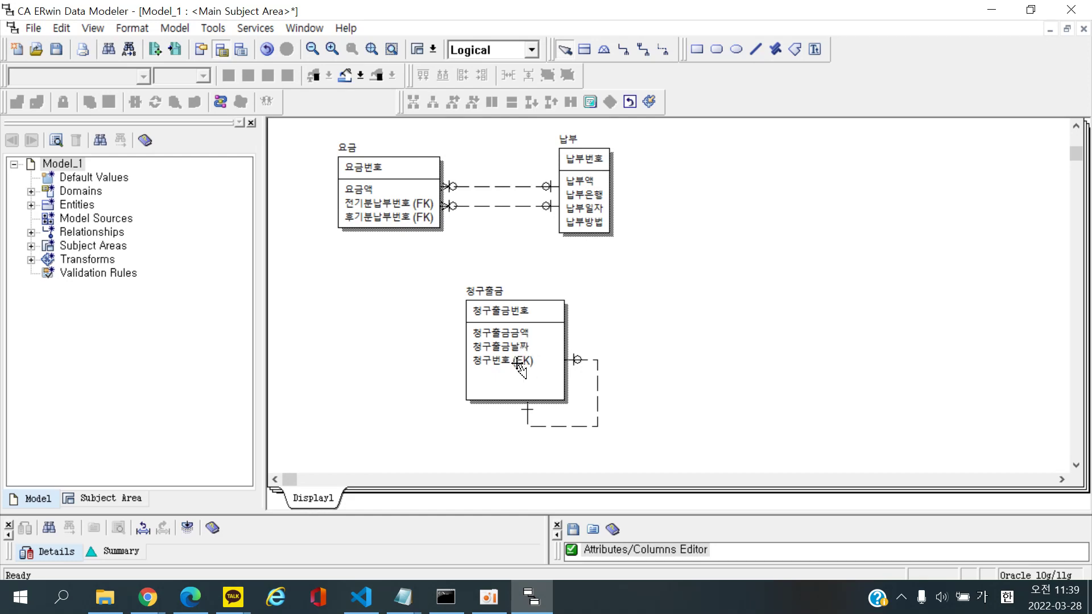
pyautogui.click(514, 364)
pyautogui.click(532, 312)
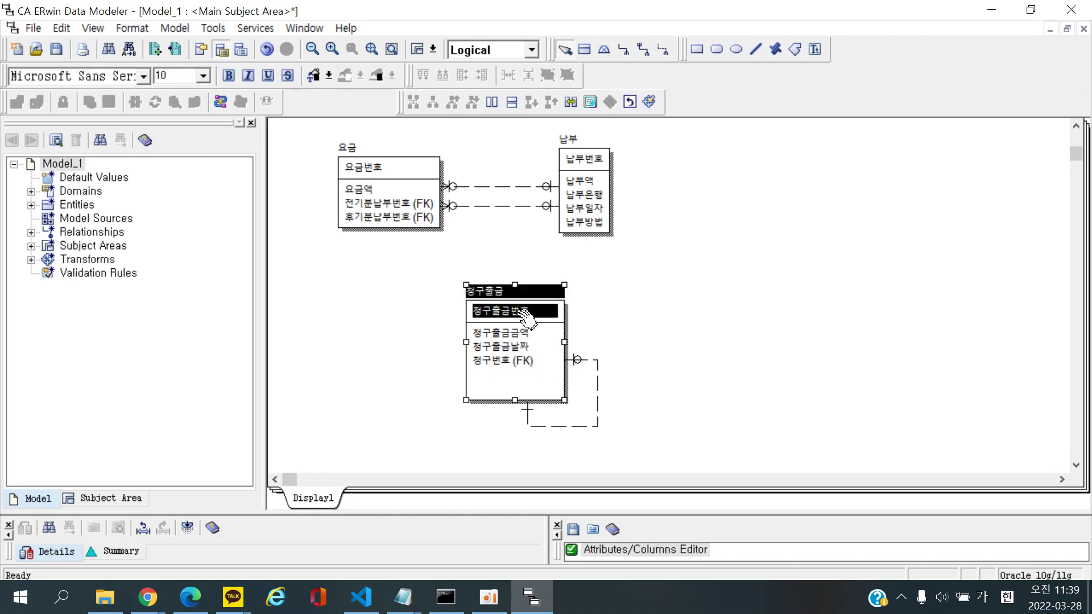
pyautogui.click(515, 361)
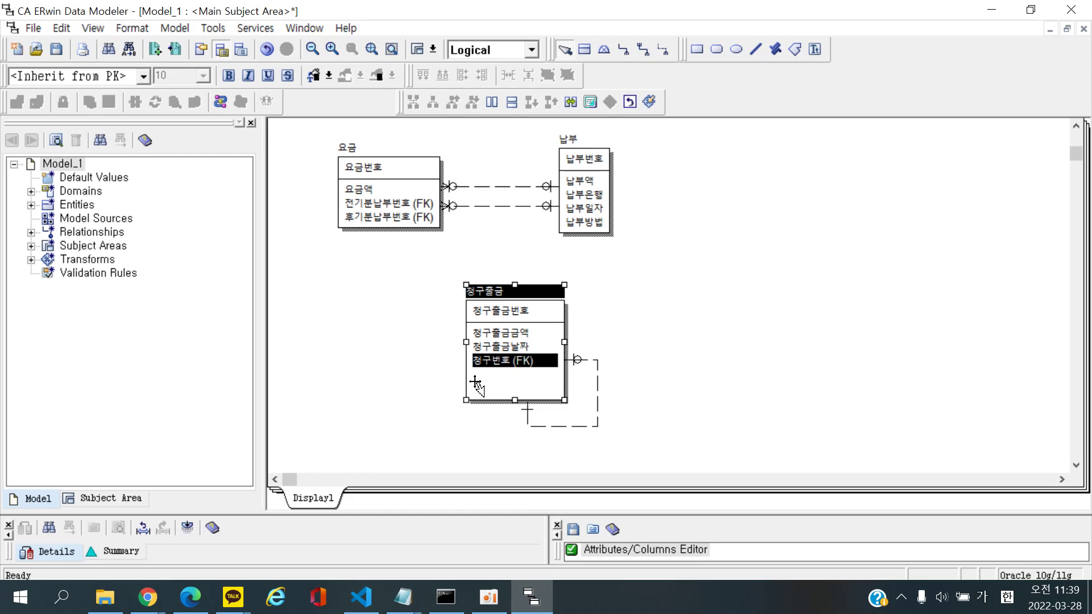
pyautogui.click(654, 340)
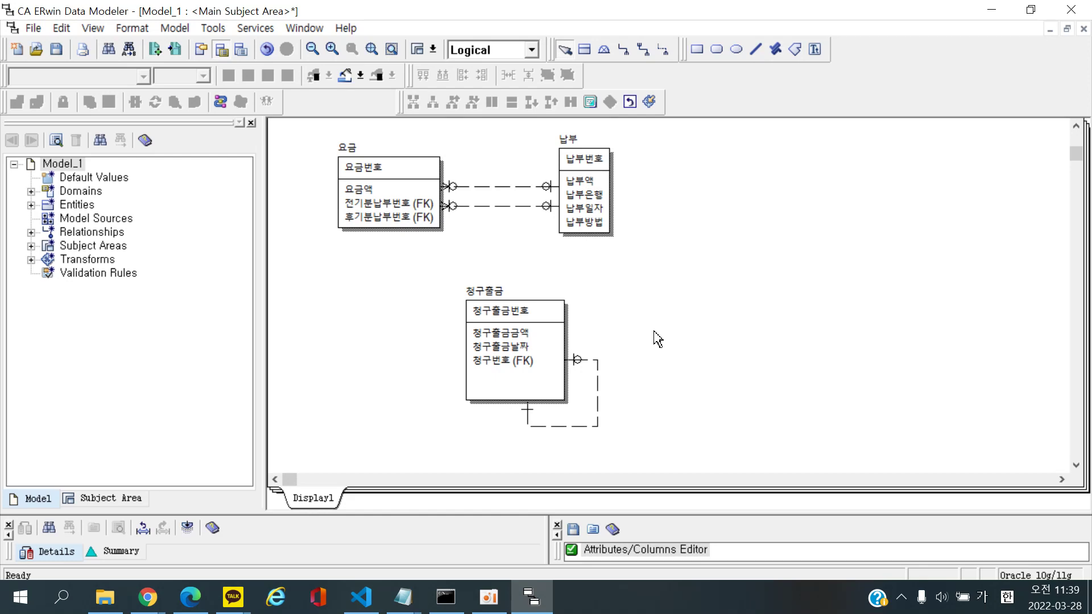
pyautogui.click(543, 346)
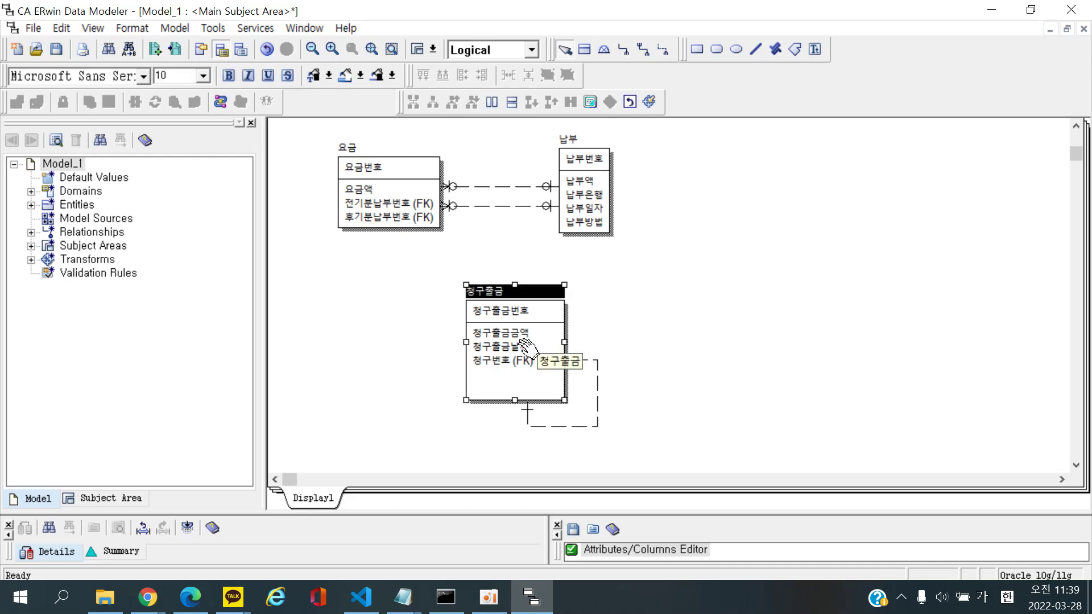
pyautogui.click(529, 364)
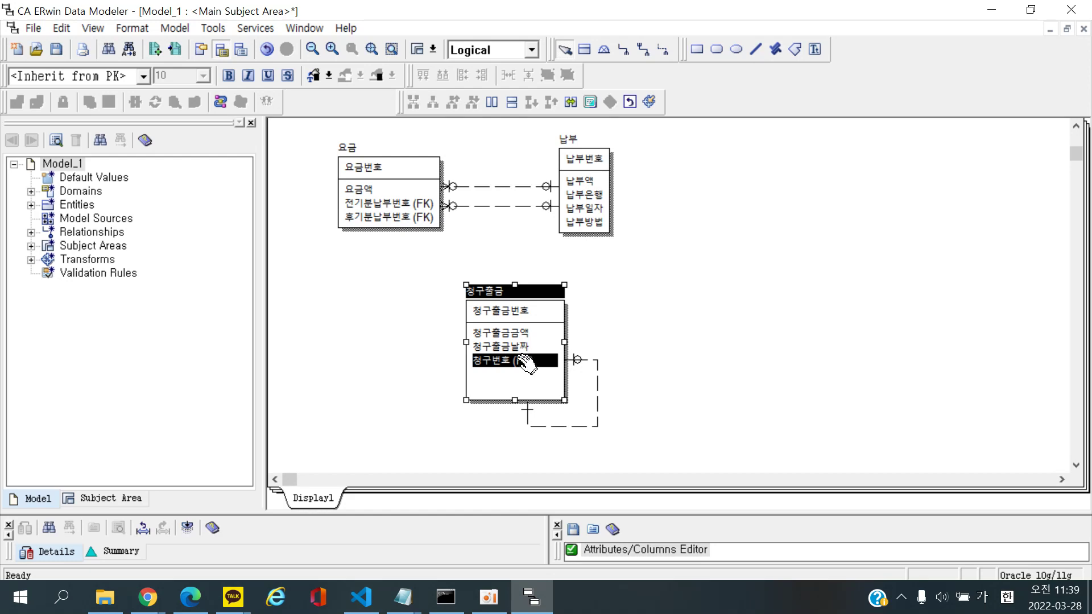
pyautogui.click(515, 376)
pyautogui.click(532, 367)
# Compare the keys and 청구출급구분코드 of the merged entity in textbook PDF figure 3-7 with the 청구출금 entity in ERwin
pyautogui.click(191, 597)
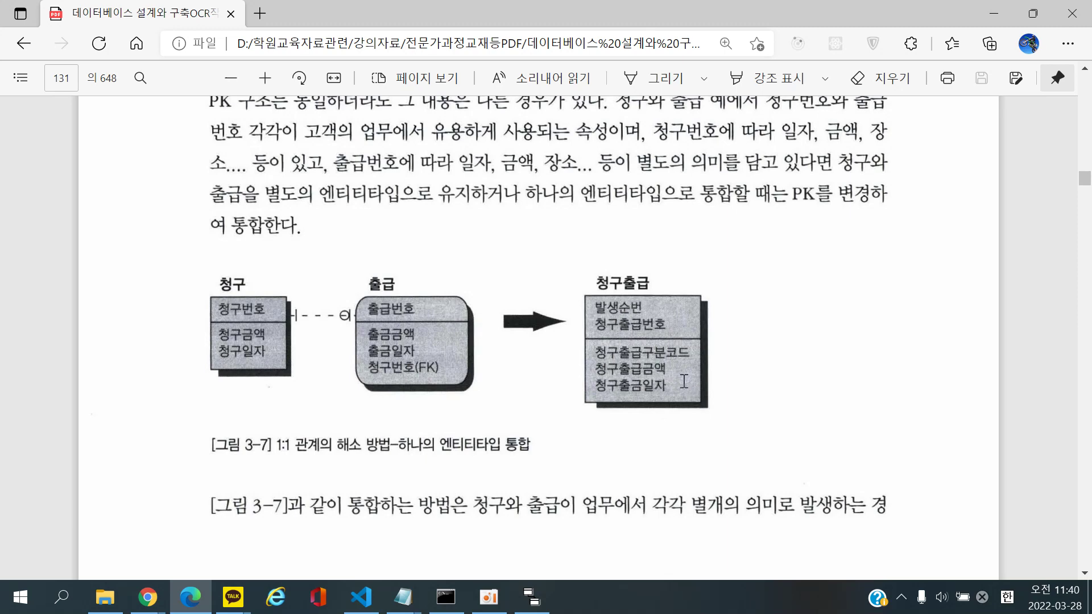
pyautogui.scroll(-1, 682, 381)
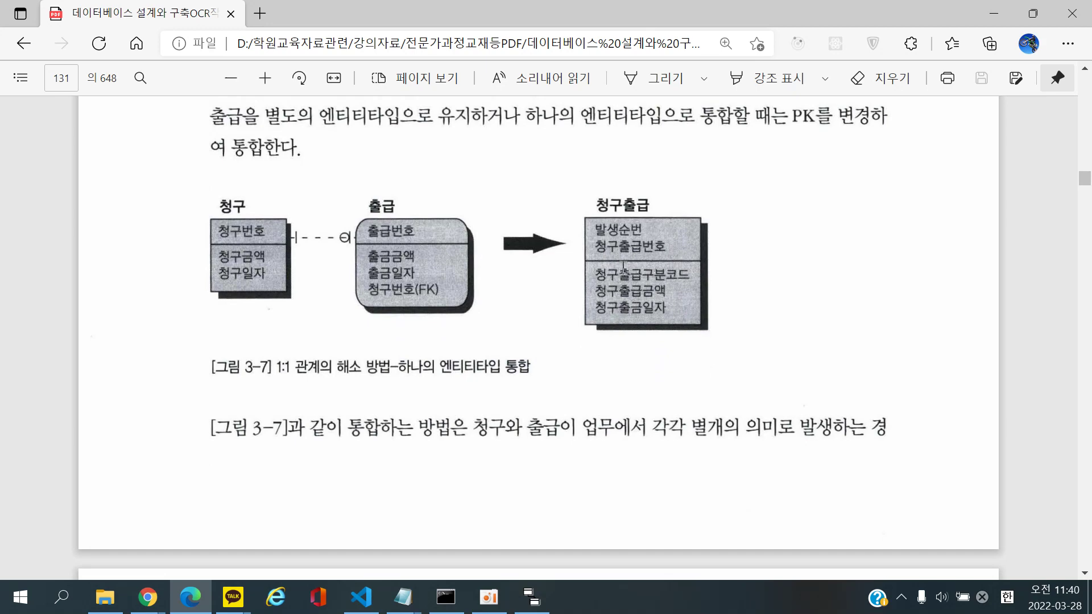
pyautogui.moveTo(593, 275); pyautogui.dragTo(713, 269)
pyautogui.scroll(1, 671, 276)
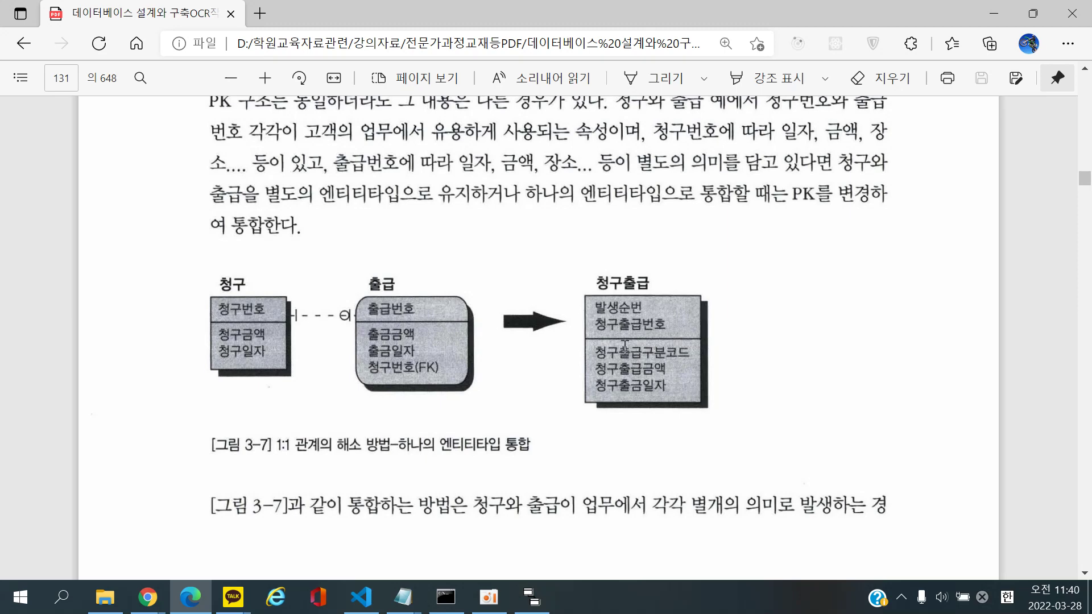
pyautogui.scroll(-1, 616, 357)
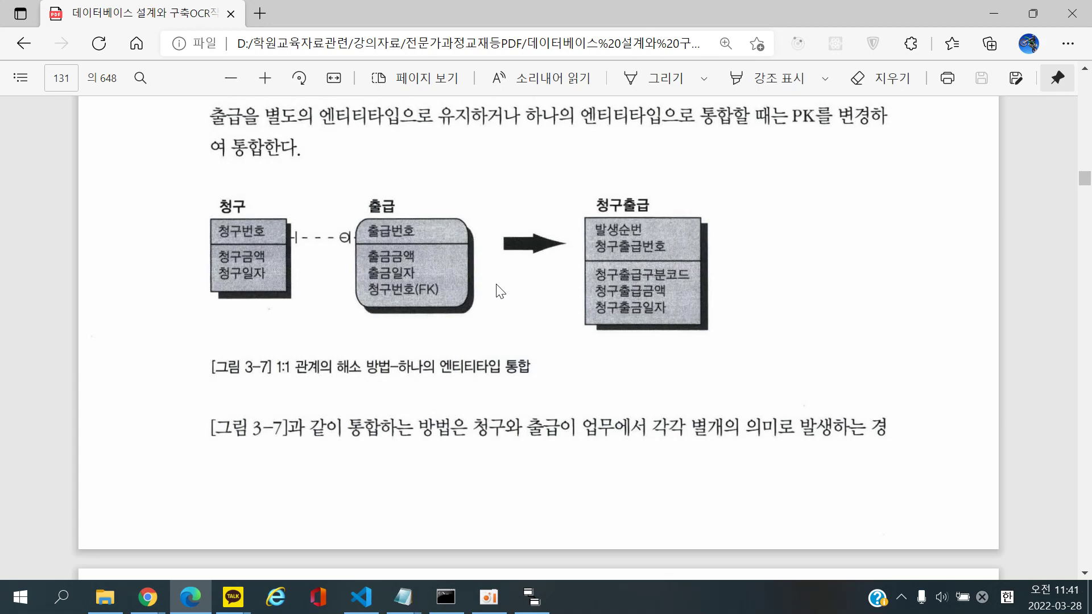
pyautogui.scroll(1, 500, 291)
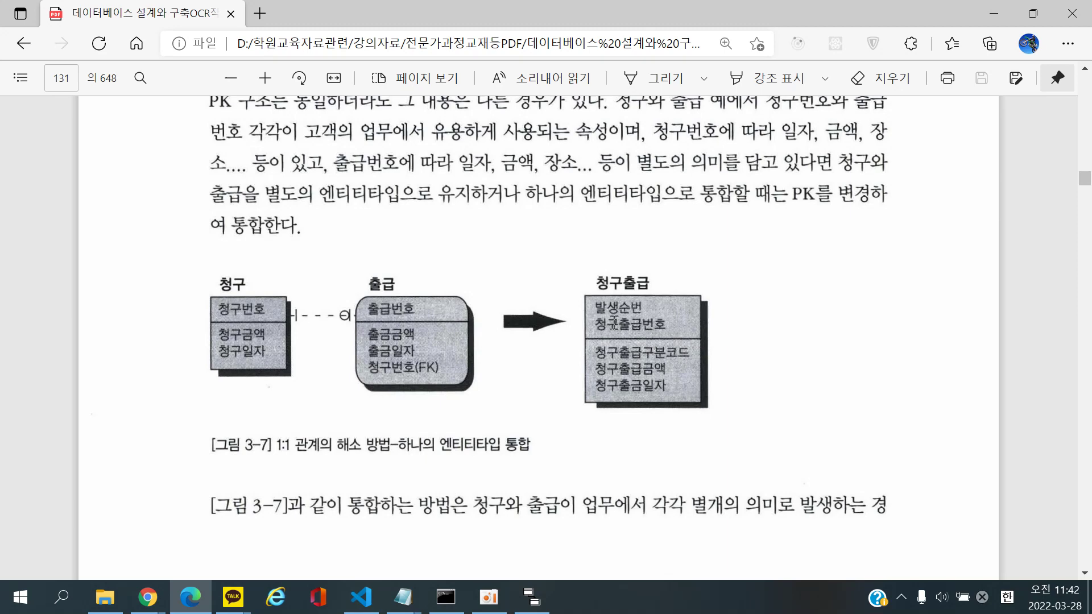
pyautogui.moveTo(606, 312); pyautogui.dragTo(675, 322)
pyautogui.click(684, 325)
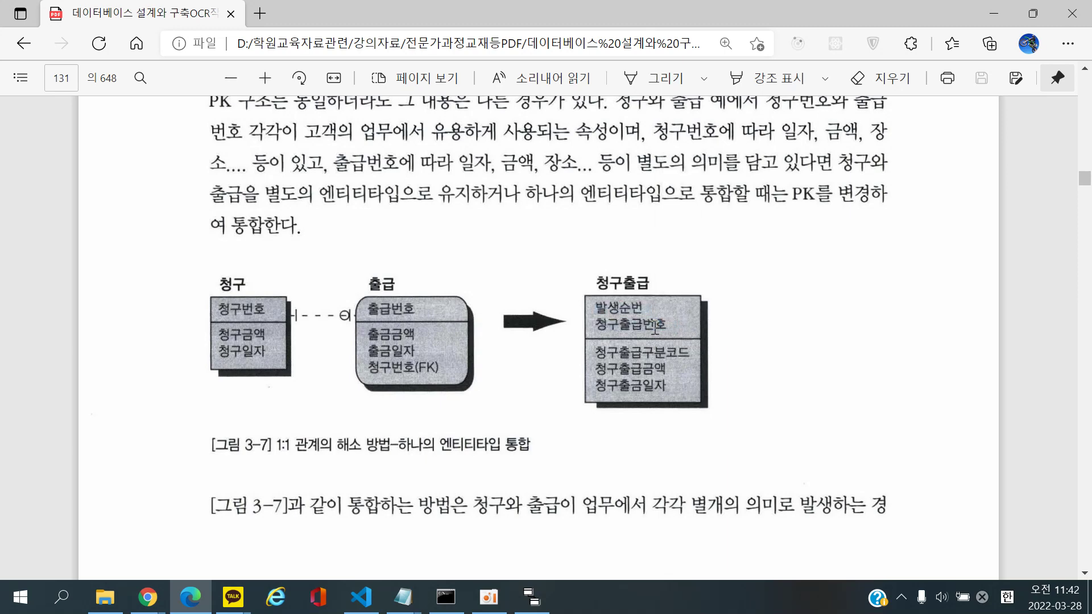
pyautogui.moveTo(595, 324); pyautogui.dragTo(685, 325)
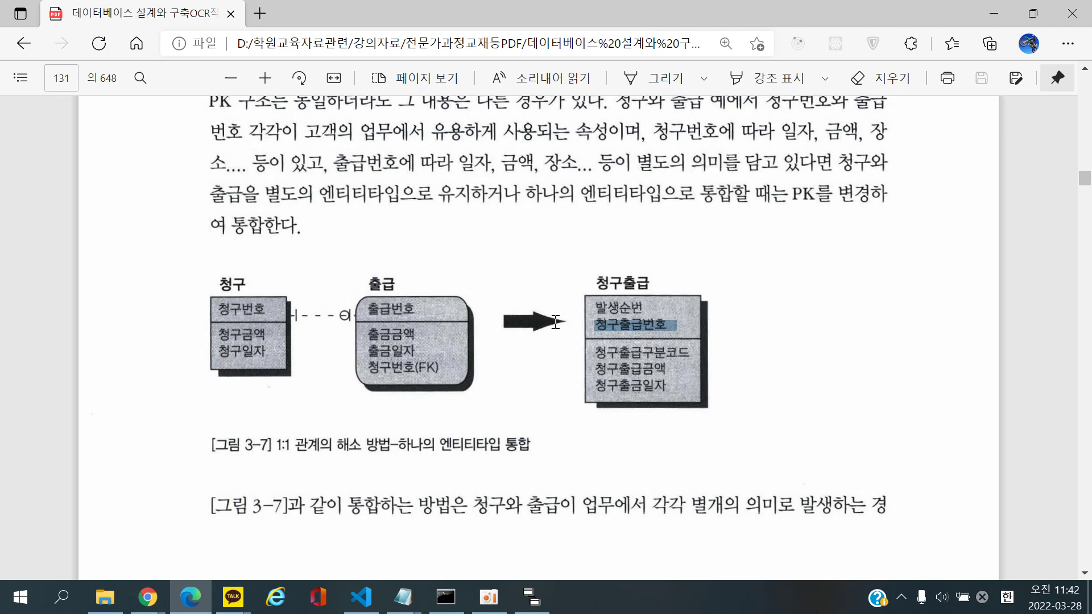
pyautogui.click(604, 314)
pyautogui.moveTo(595, 308); pyautogui.dragTo(647, 309)
pyautogui.moveTo(596, 353); pyautogui.dragTo(677, 350)
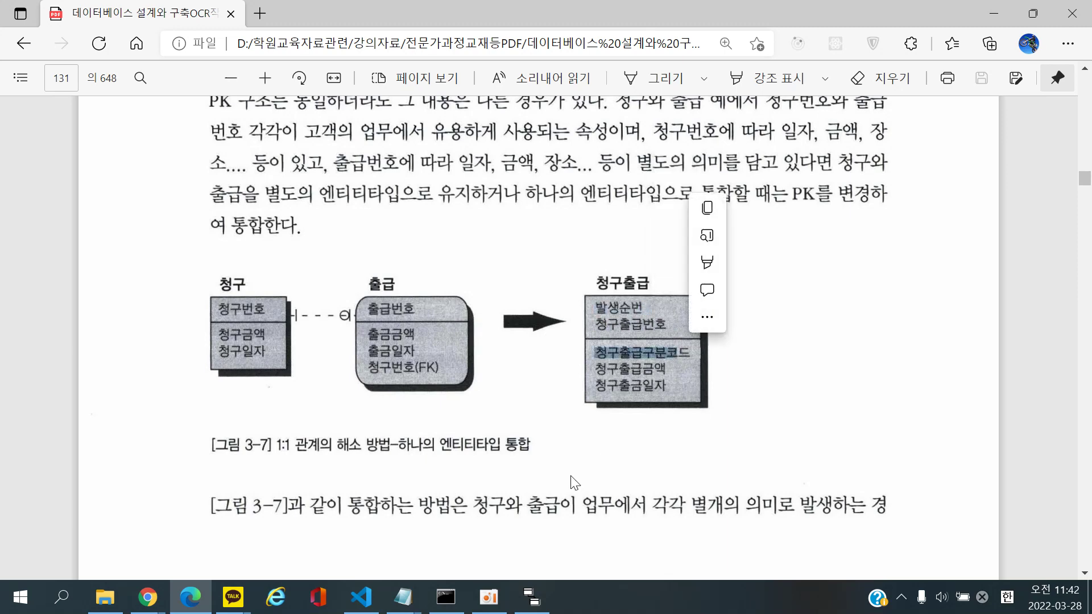
pyautogui.click(534, 591)
pyautogui.click(516, 405)
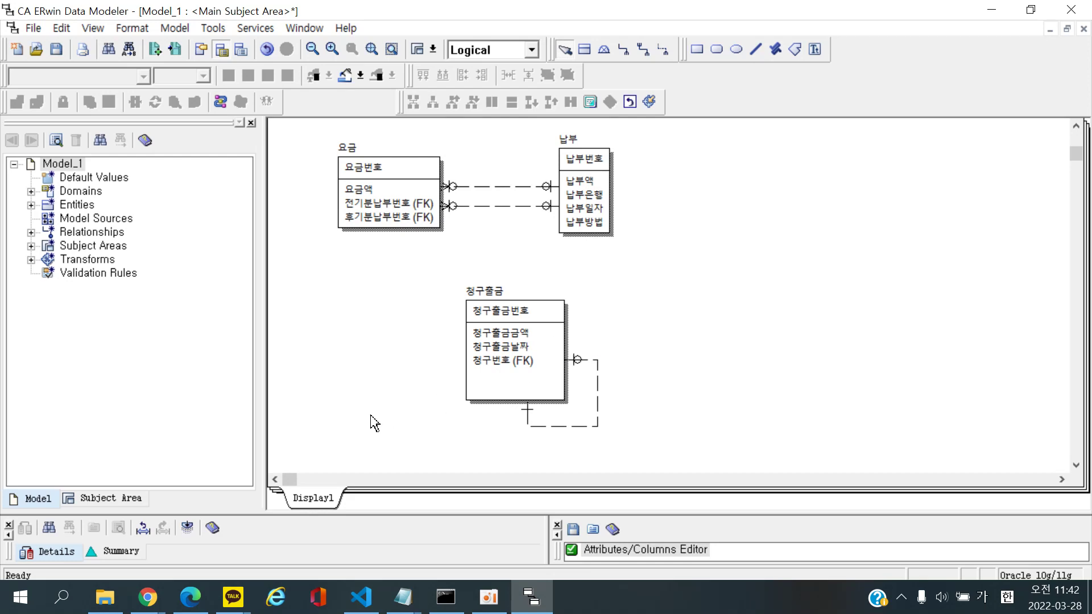
pyautogui.click(191, 597)
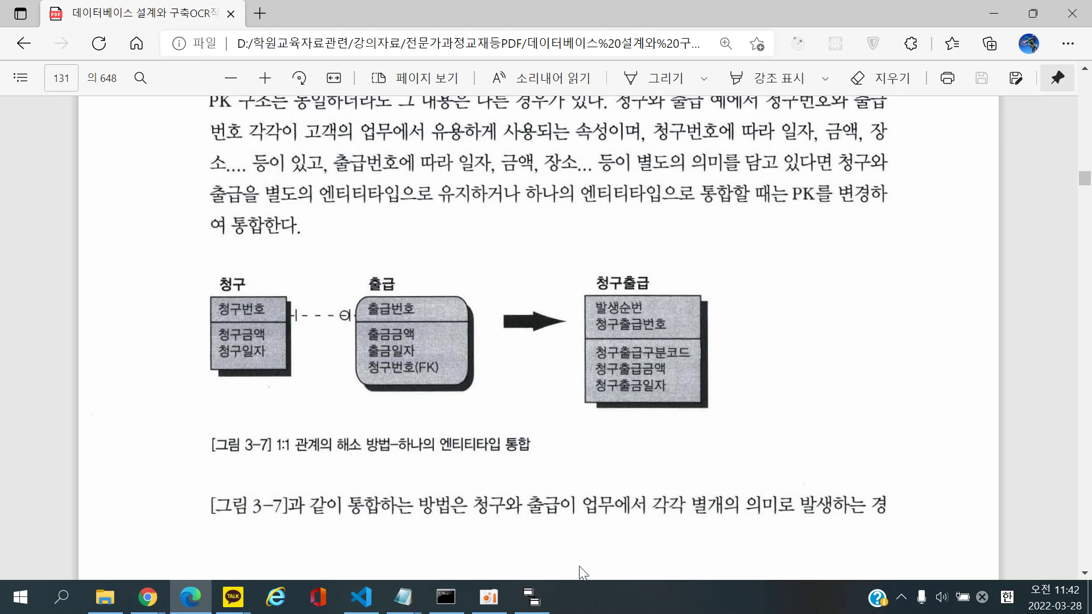
pyautogui.click(531, 597)
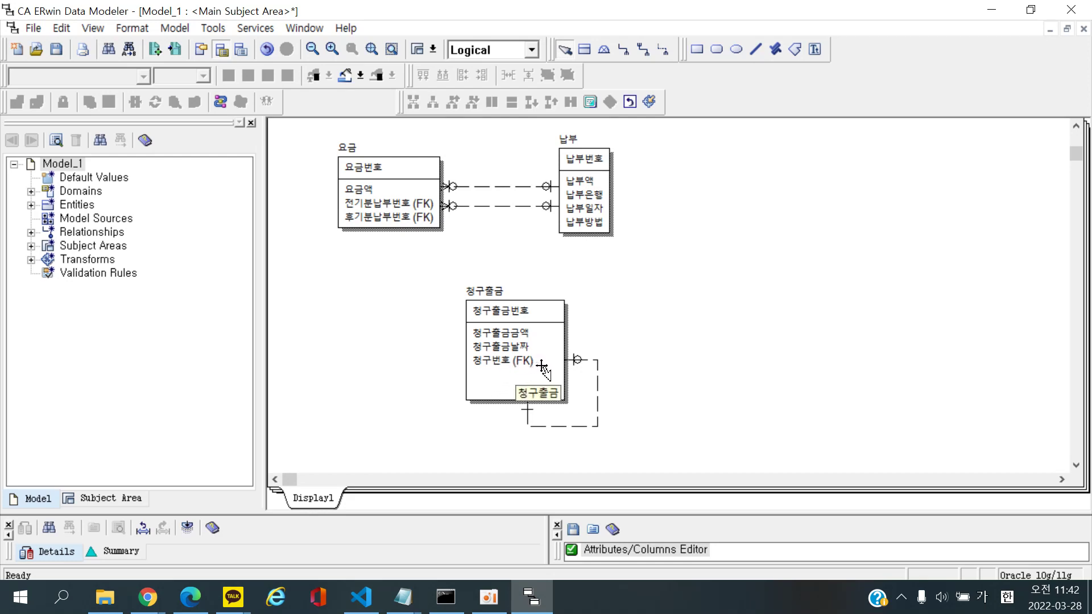
# Switch to the textbook PDF and read from the partial integration method on to the 슈퍼 엔티티타입 생성 diagram on page 132
pyautogui.click(361, 597)
pyautogui.click(190, 598)
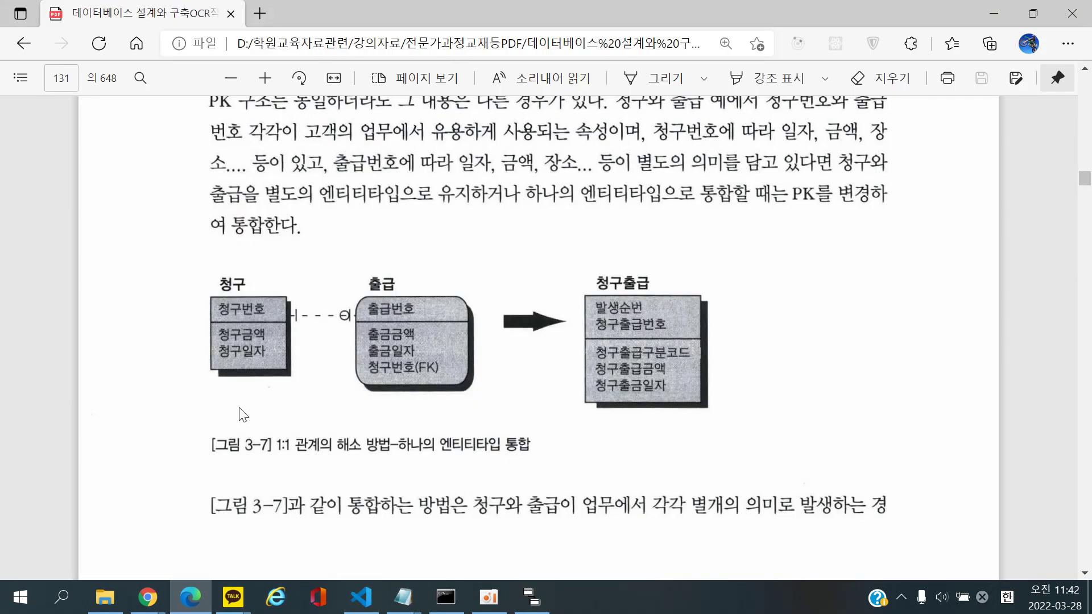
pyautogui.scroll(-6, 248, 407)
pyautogui.scroll(-5, 291, 404)
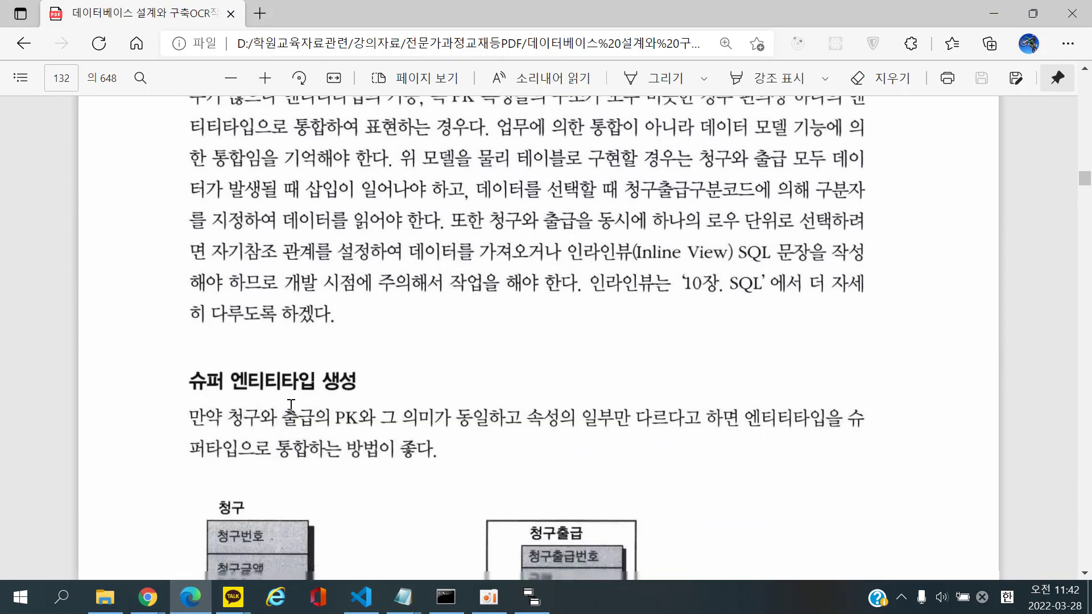
pyautogui.scroll(-4, 290, 406)
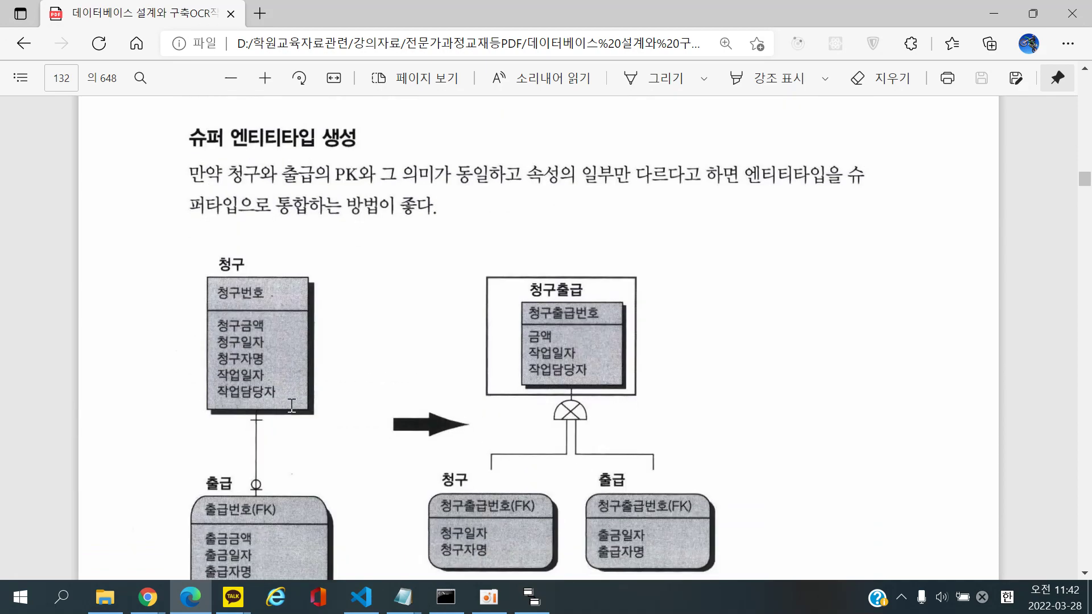
pyautogui.scroll(3, 319, 414)
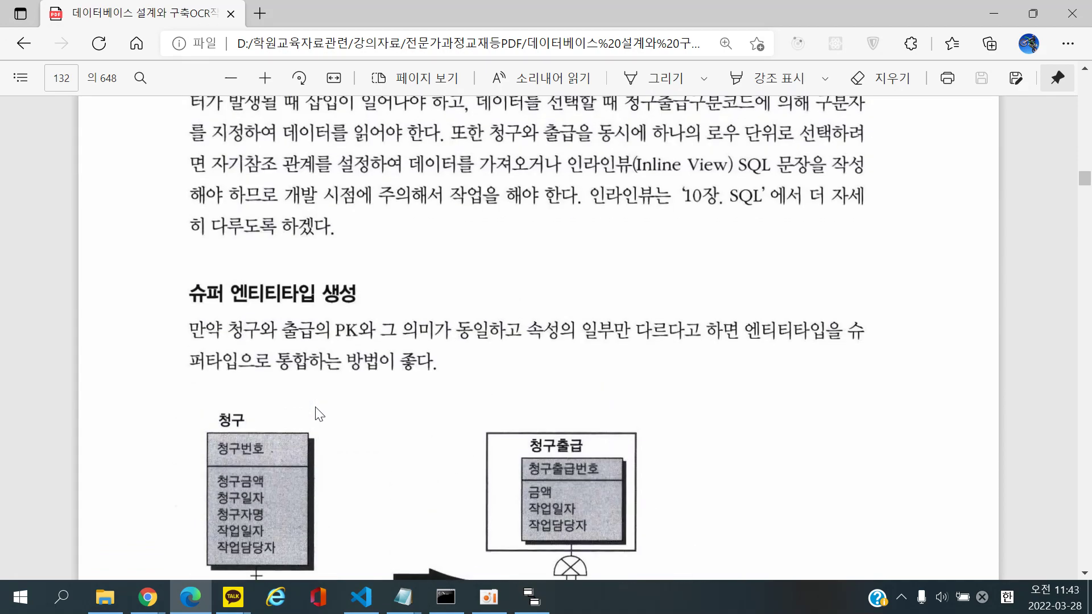
pyautogui.scroll(12, 342, 410)
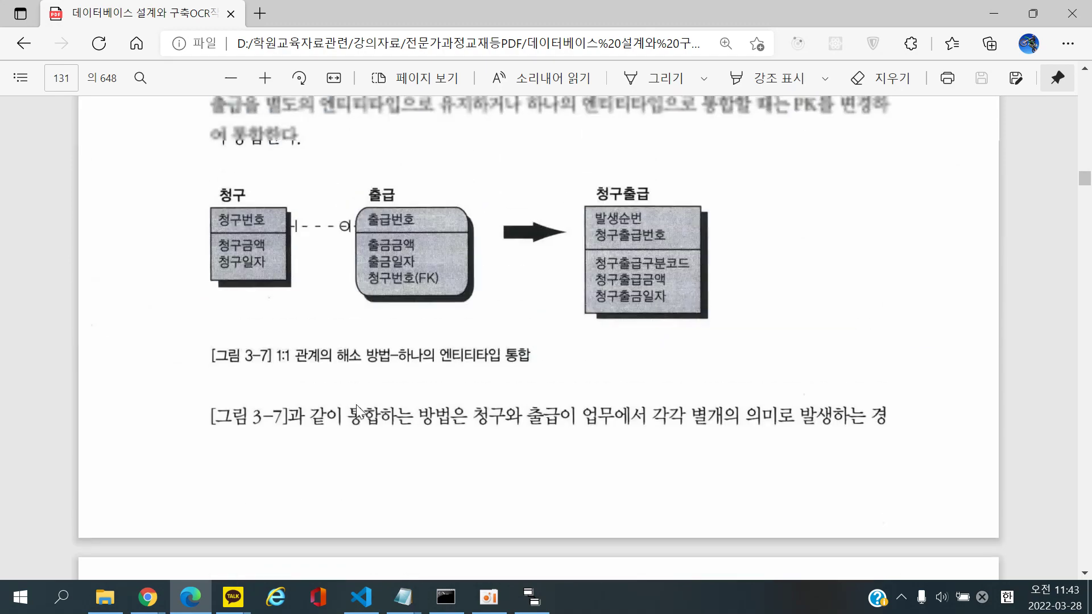
pyautogui.scroll(4, 360, 405)
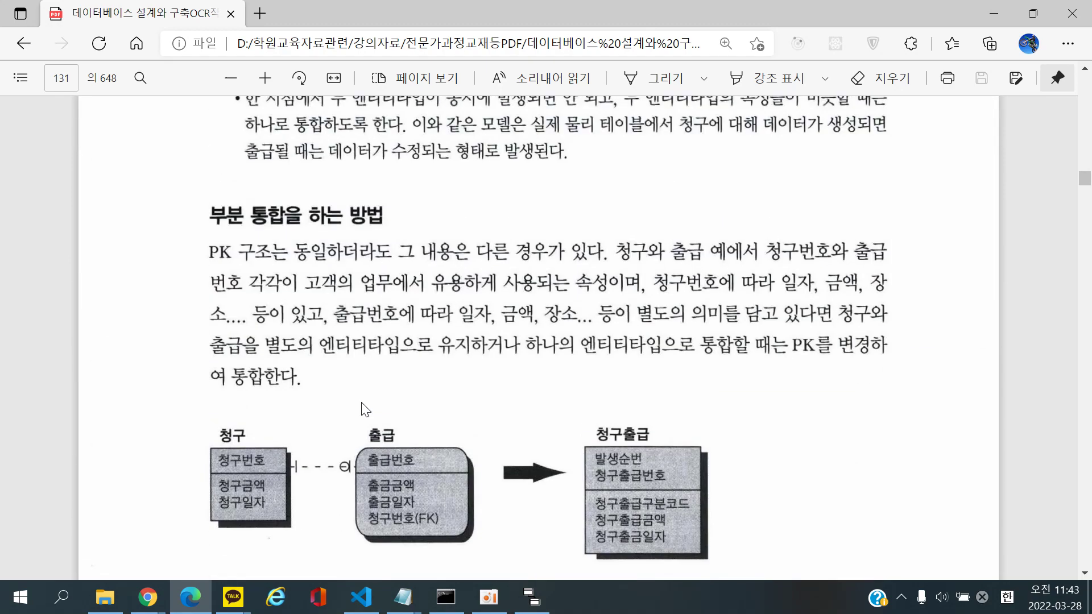
pyautogui.scroll(-8, 362, 406)
pyautogui.scroll(-3, 366, 408)
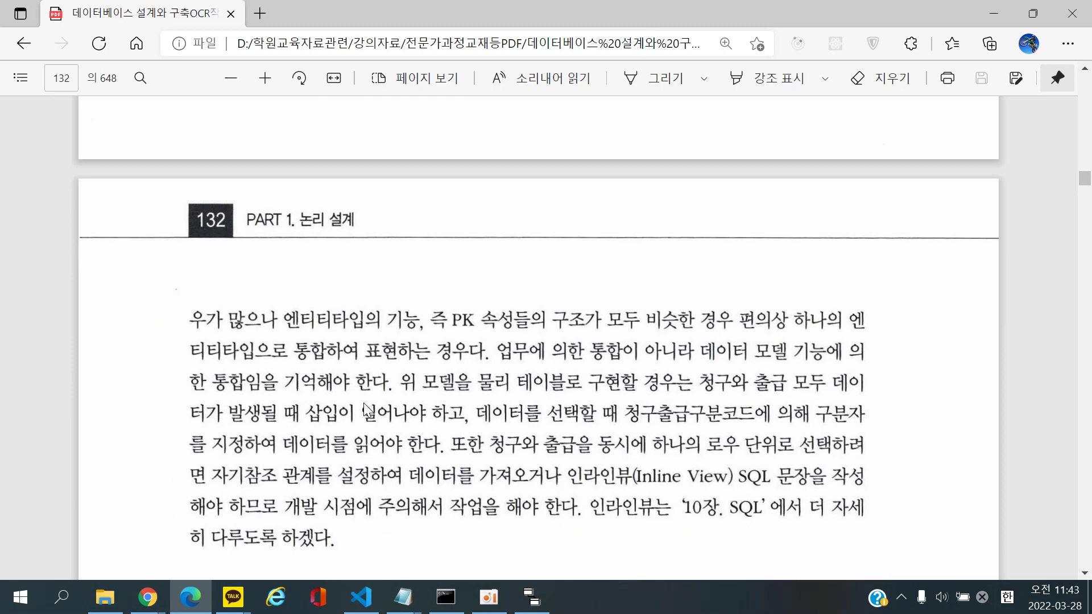
pyautogui.scroll(-2, 364, 401)
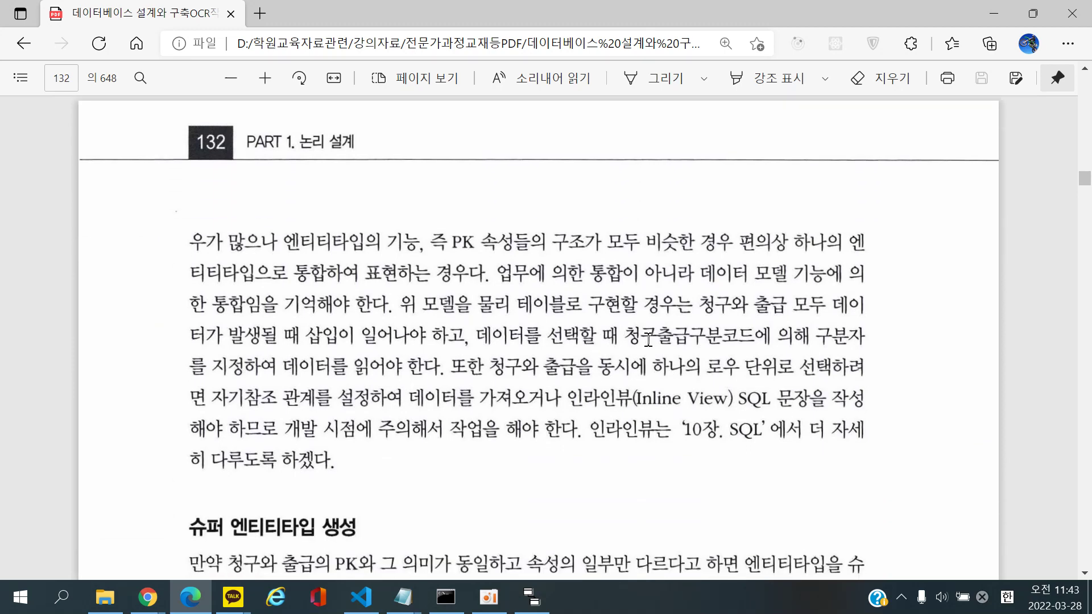
pyautogui.scroll(-6, 640, 347)
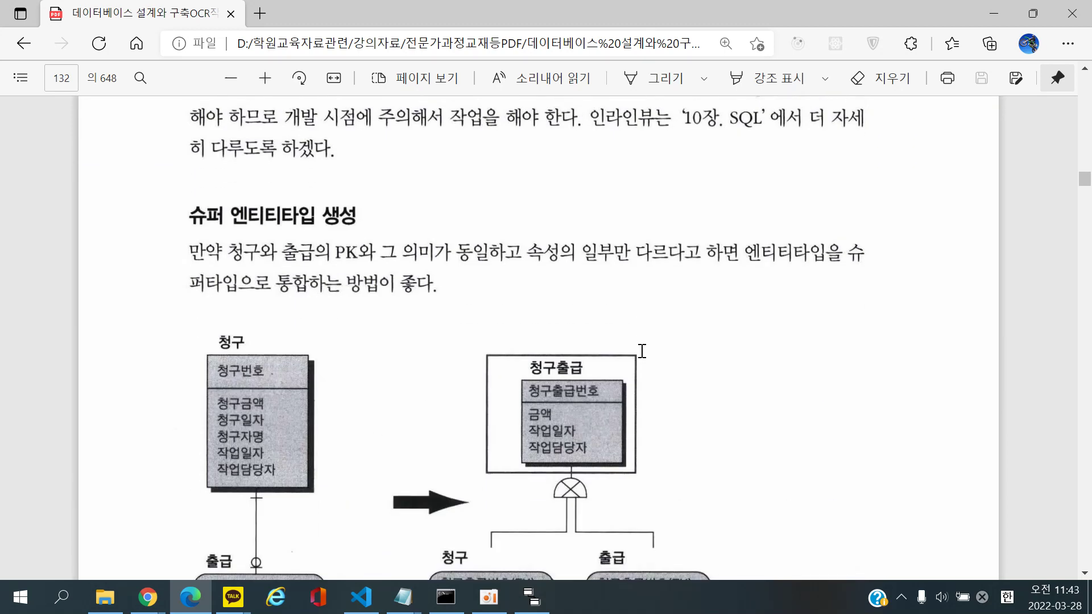
pyautogui.scroll(-3, 642, 351)
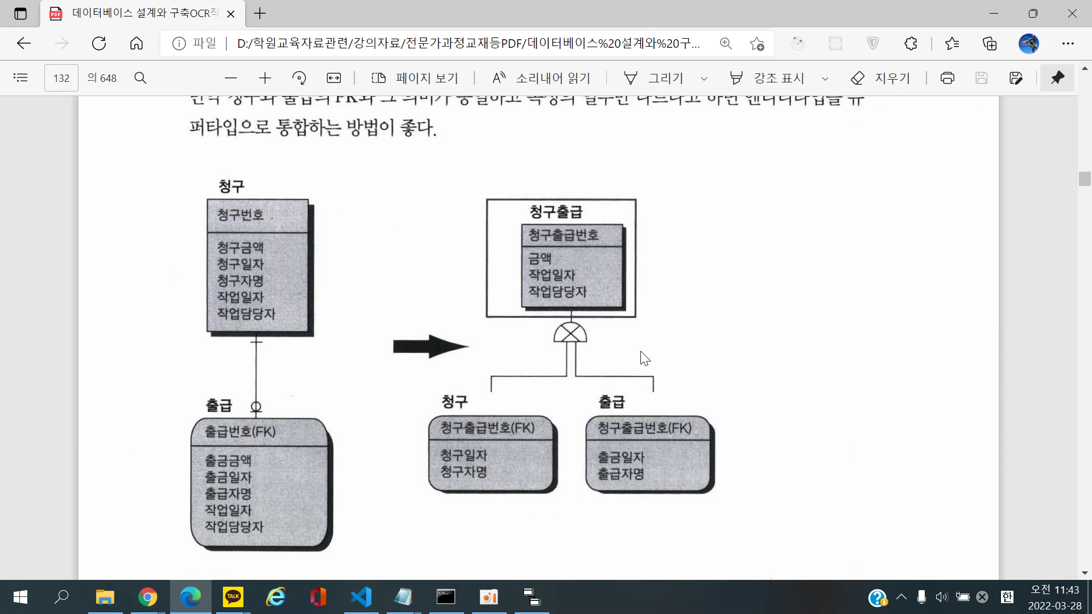